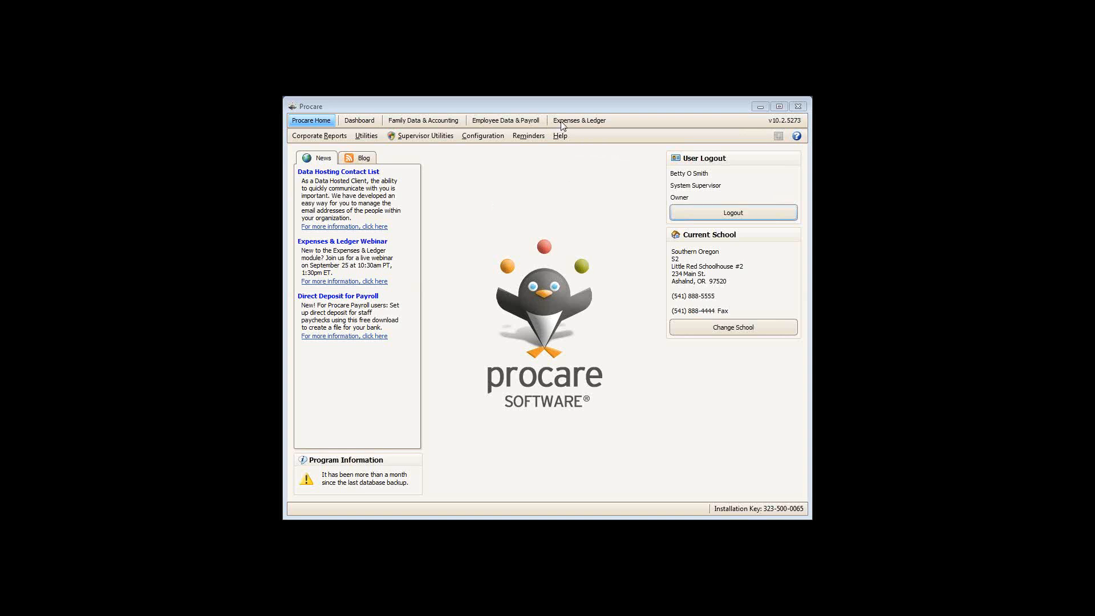
Step: Open the Expenses & Ledger module and switch the current school to Little Red Schoolhouse #1
left_click(562, 122)
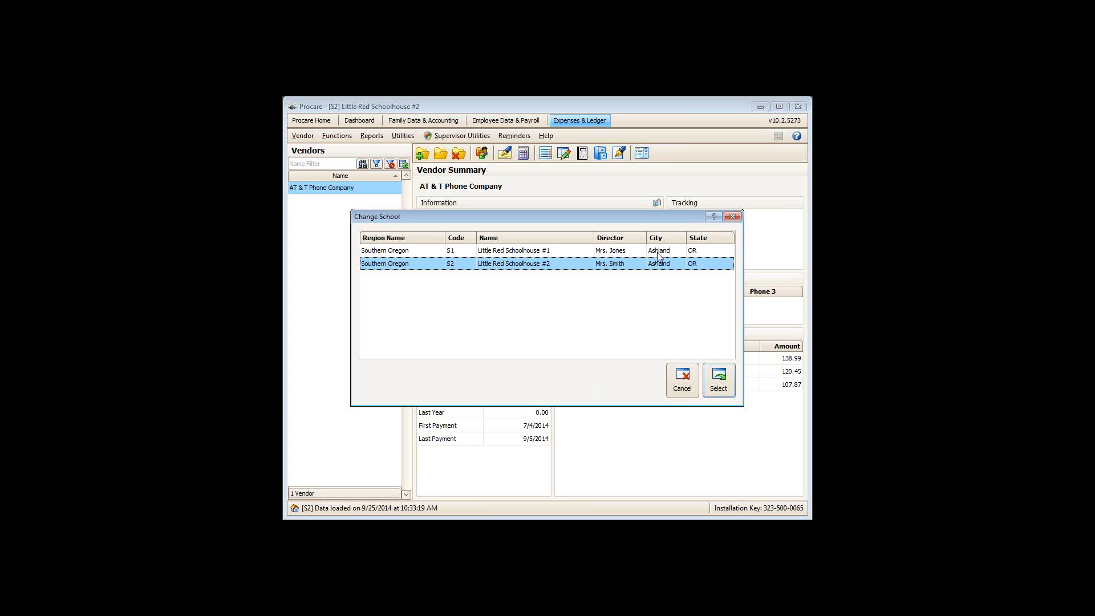
left_click(658, 252)
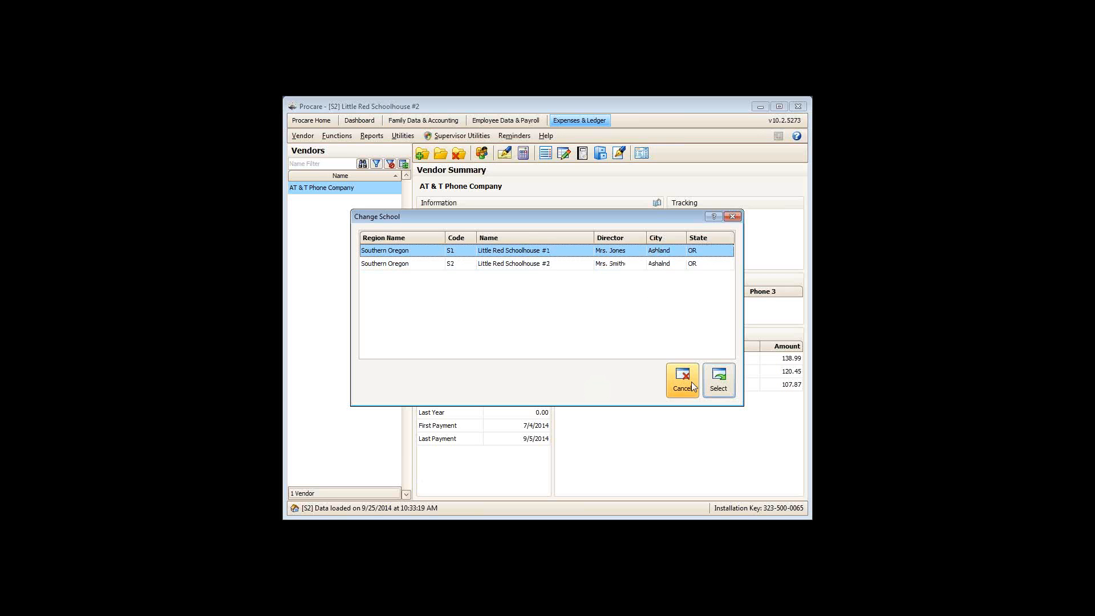
left_click(718, 379)
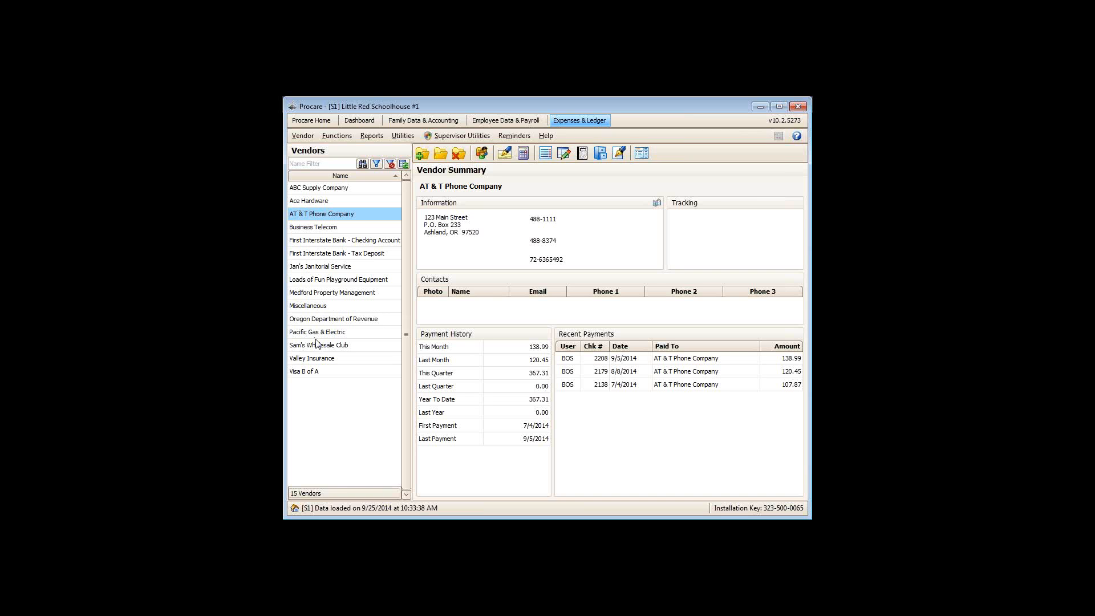
Step: Review the vendor summary for Pacific Gas & Electric and the available vendor commands
left_click(333, 333)
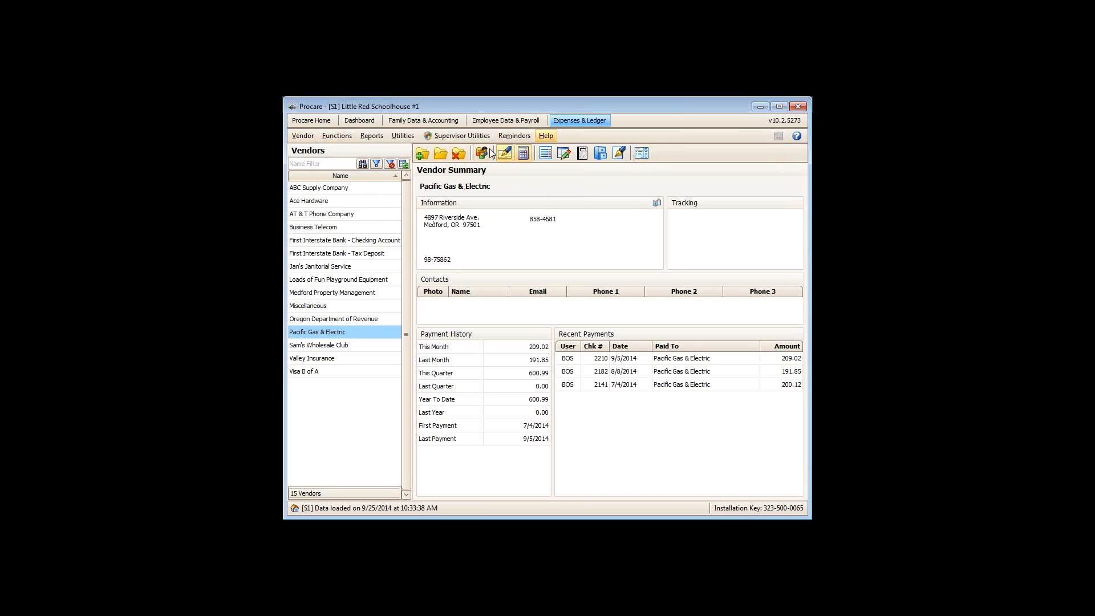
left_click(303, 137)
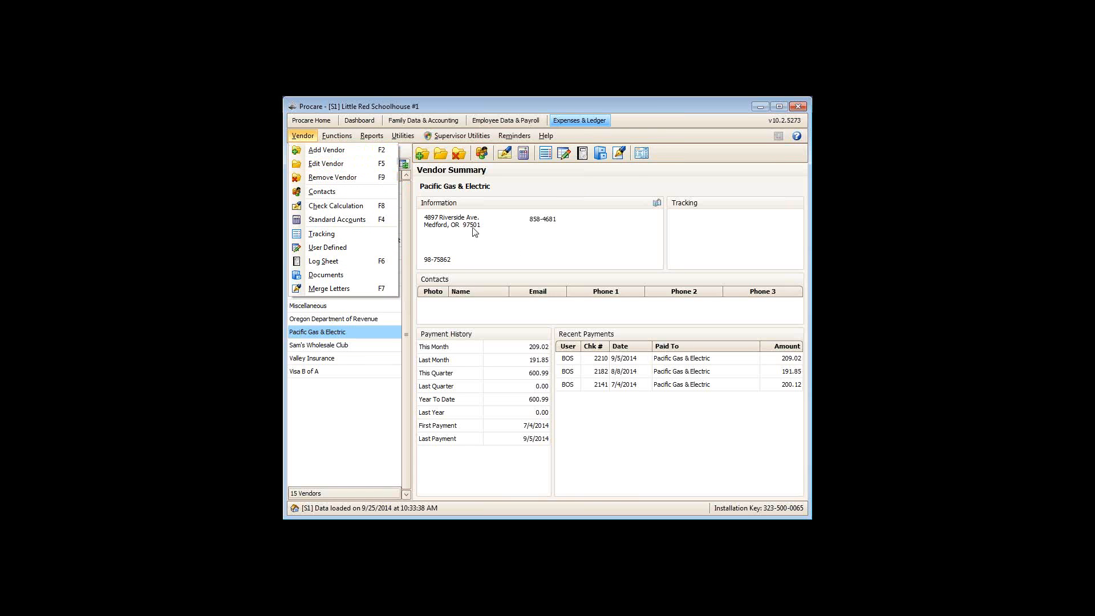
left_click(513, 251)
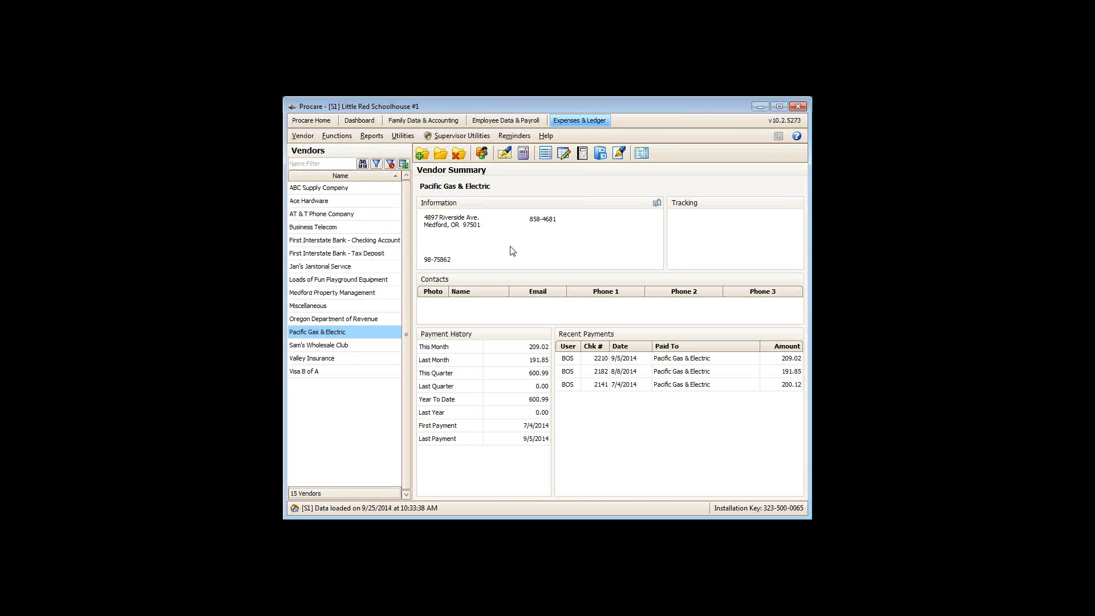
Step: Start a new vendor named Balloon Show and make it available to ONLY the current school
left_click(423, 152)
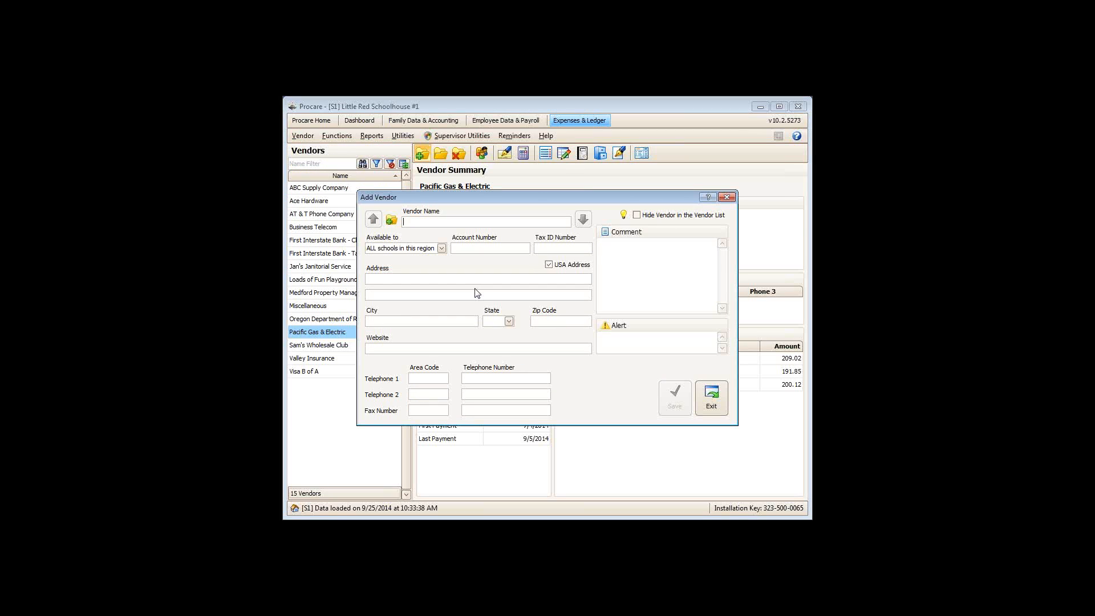
type("B")
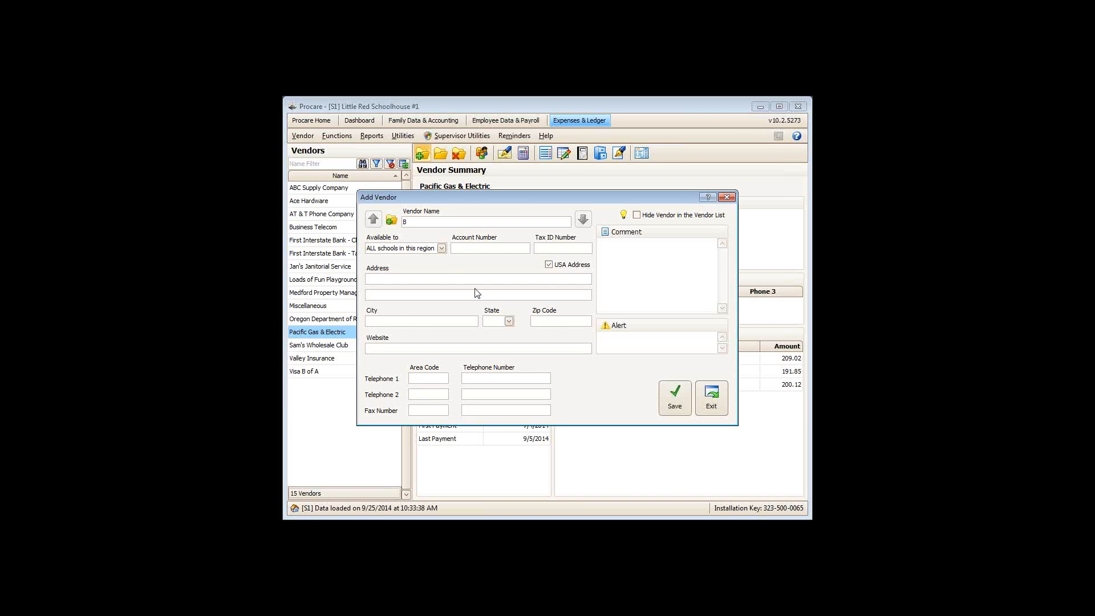
type("alloon Show")
left_click(441, 248)
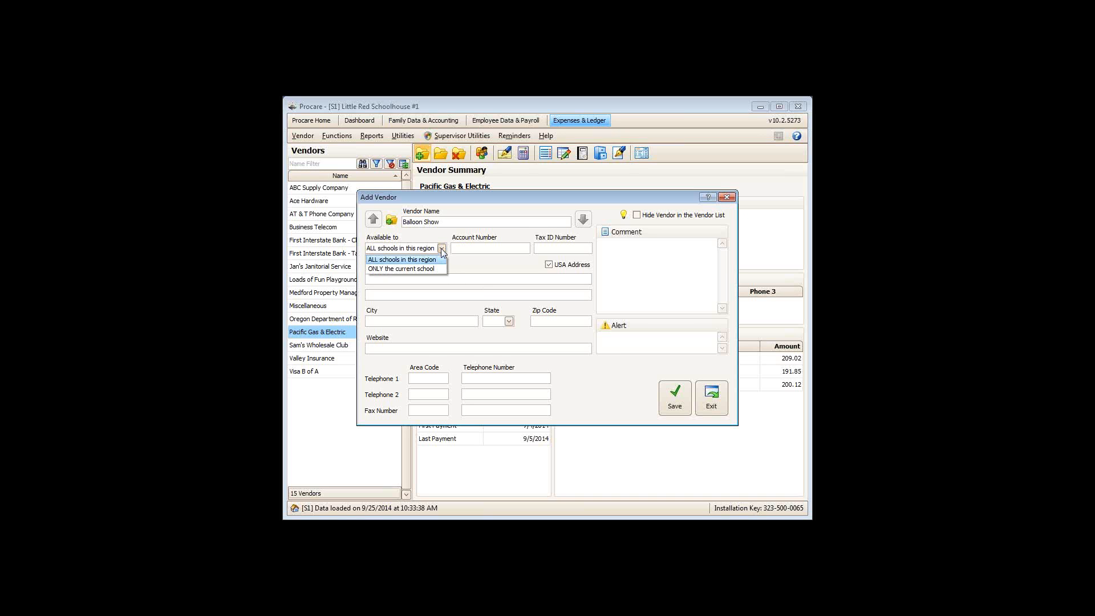
left_click(409, 270)
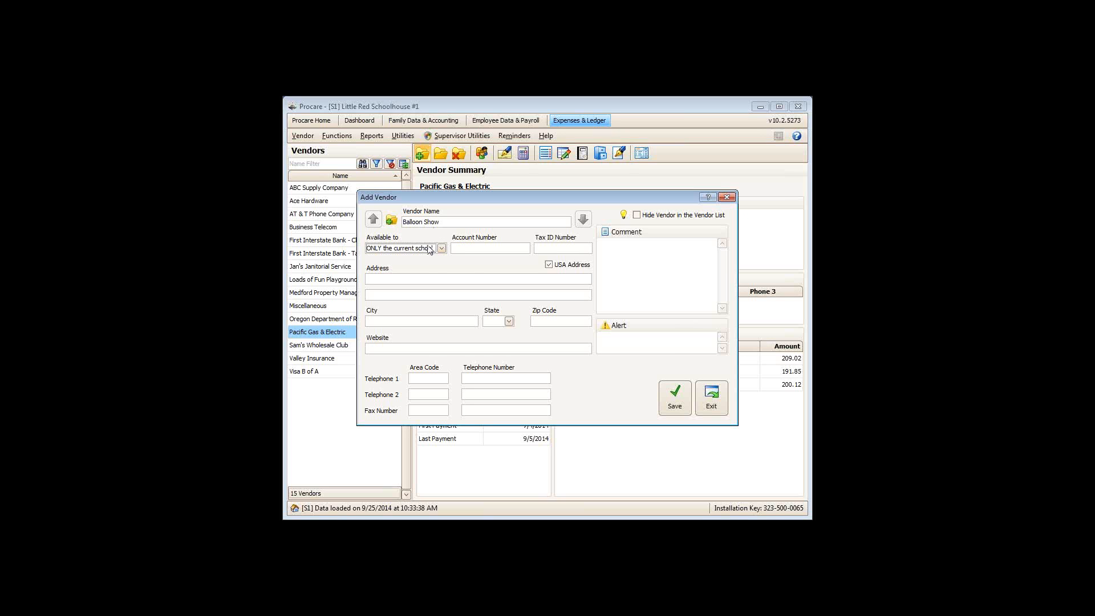
Step: Enter the new vendor's account number and street address
left_click(496, 248)
type("45456454")
type("123")
type(" W")
type(". Main")
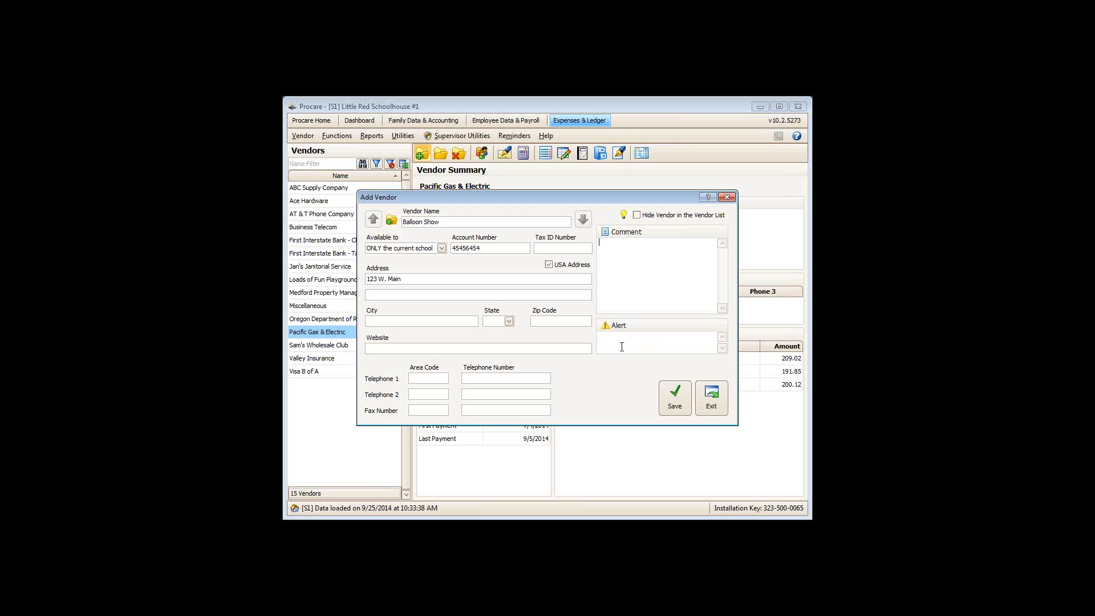
Step: Add the vendor alert "Always check invoice before paying." and save the new vendor record
type("A")
type("lw")
type("ays,")
type("check")
type(" invoice")
type("'before be")
type("ying.")
left_click(671, 402)
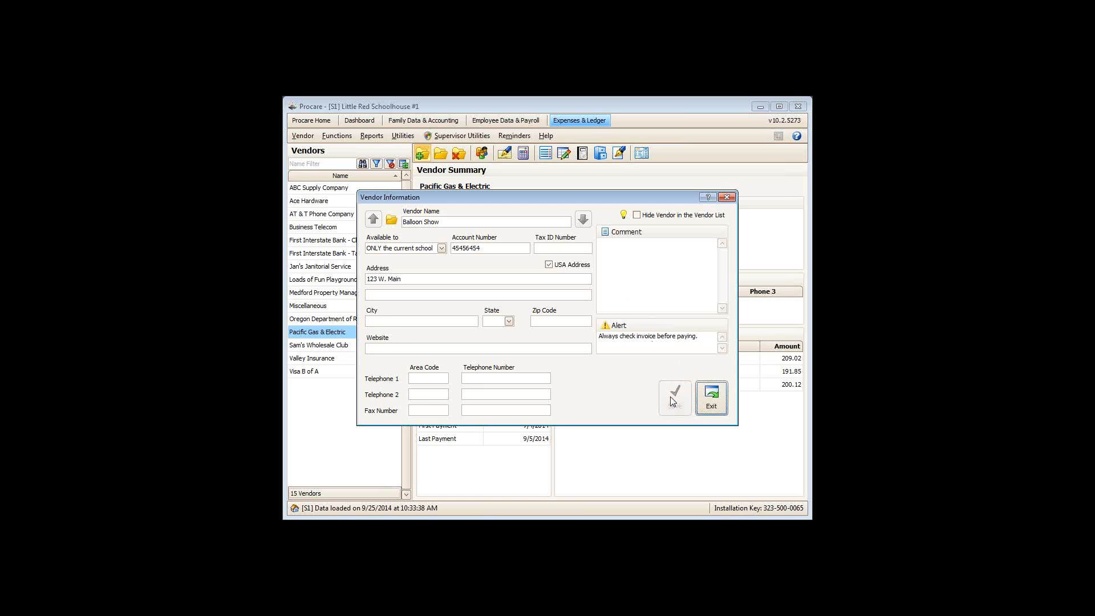
left_click(712, 398)
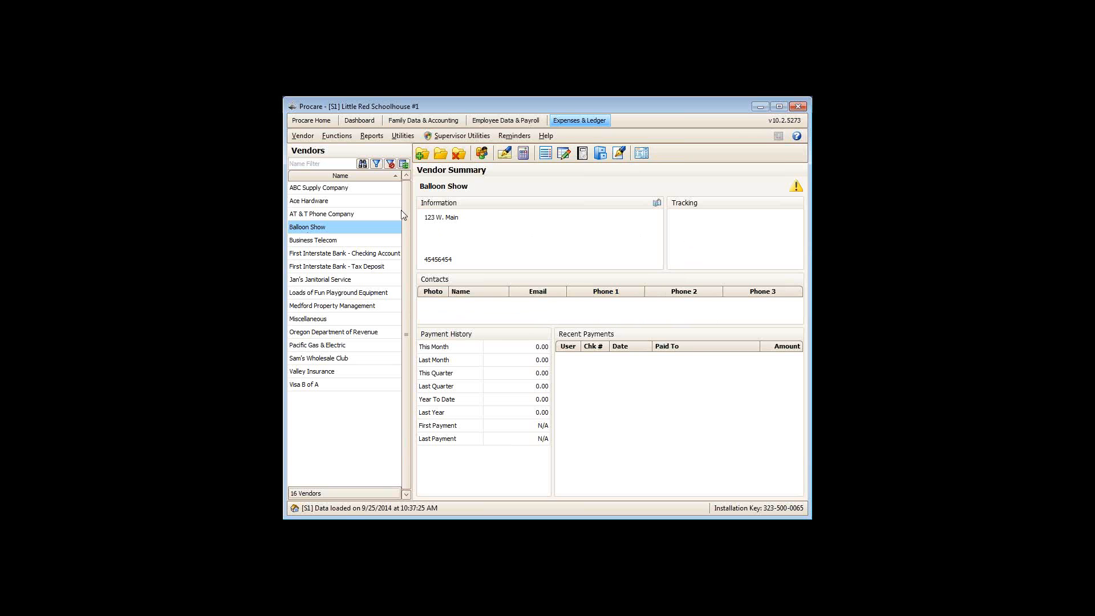
Step: Edit the Balloon Show vendor to add its city, state and zip code, and save the record
left_click(440, 155)
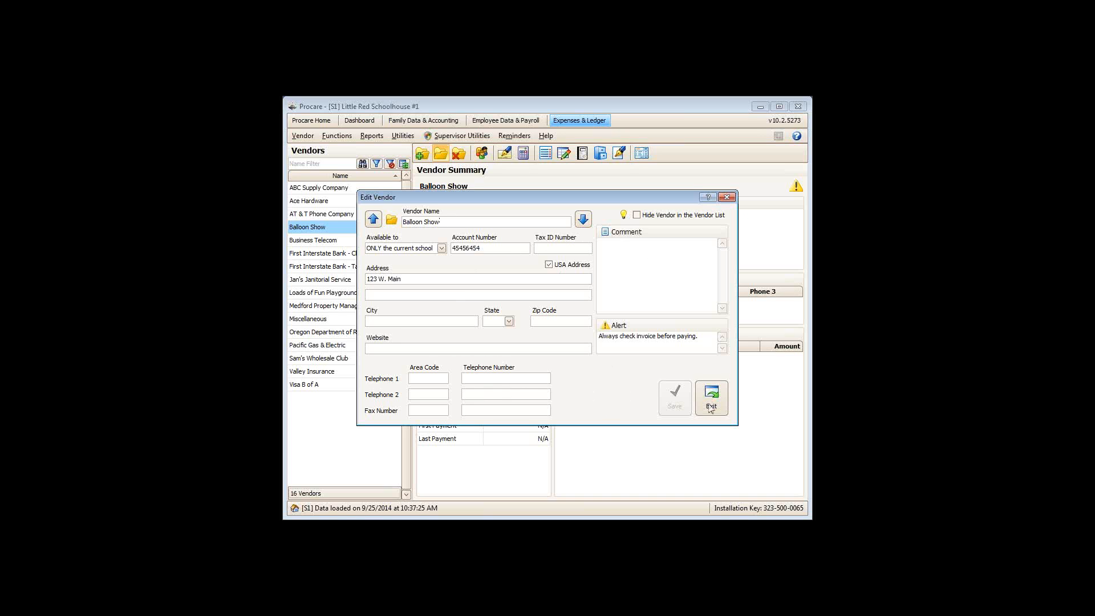
left_click(379, 319)
type("Medfor")
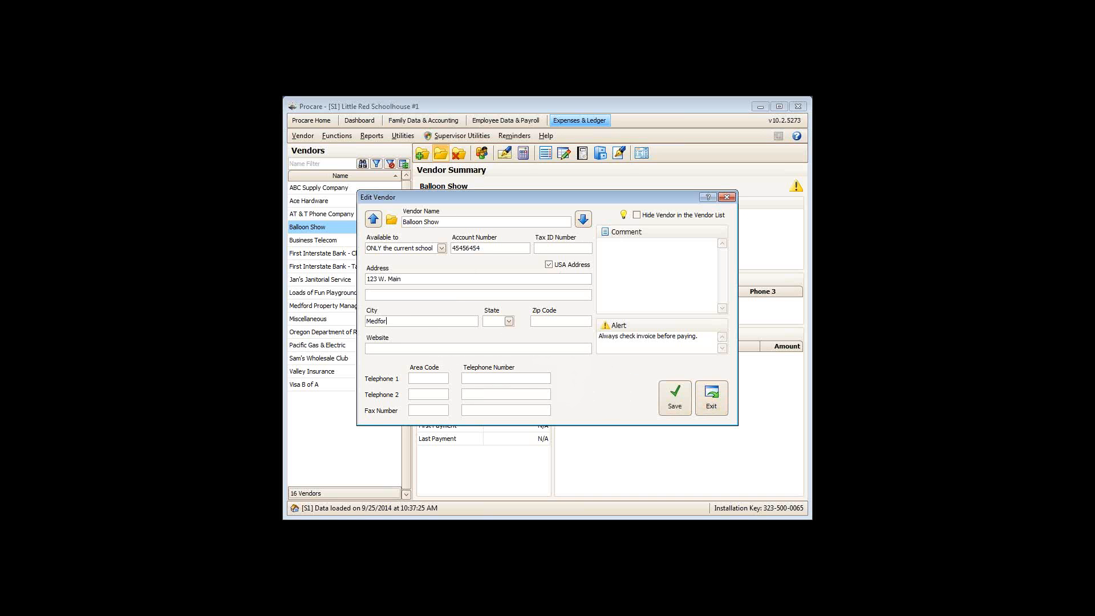
type("d")
key("Tab")
type("or")
key("Tab")
type("97501")
left_click(671, 406)
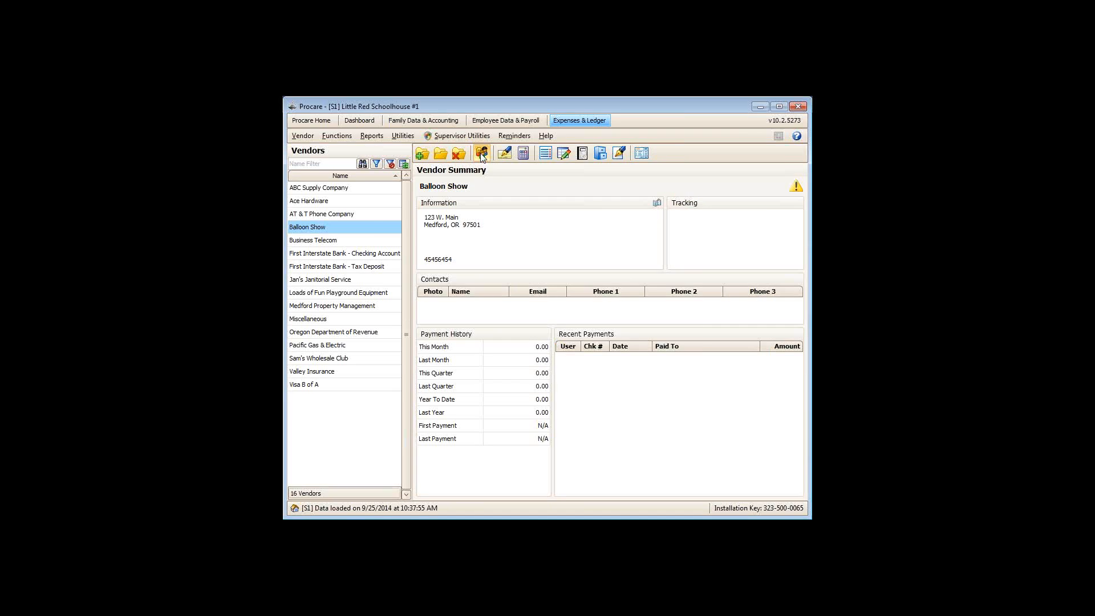
Step: Add an existing person, found by last name, as a contact for Balloon Show and save the contact list
left_click(482, 155)
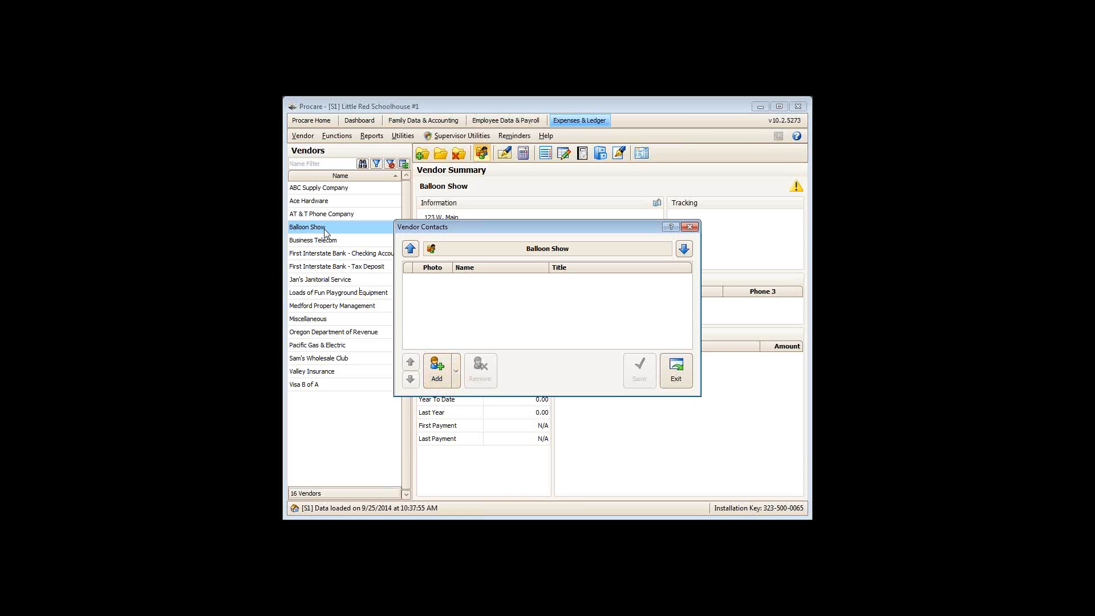
left_click(456, 371)
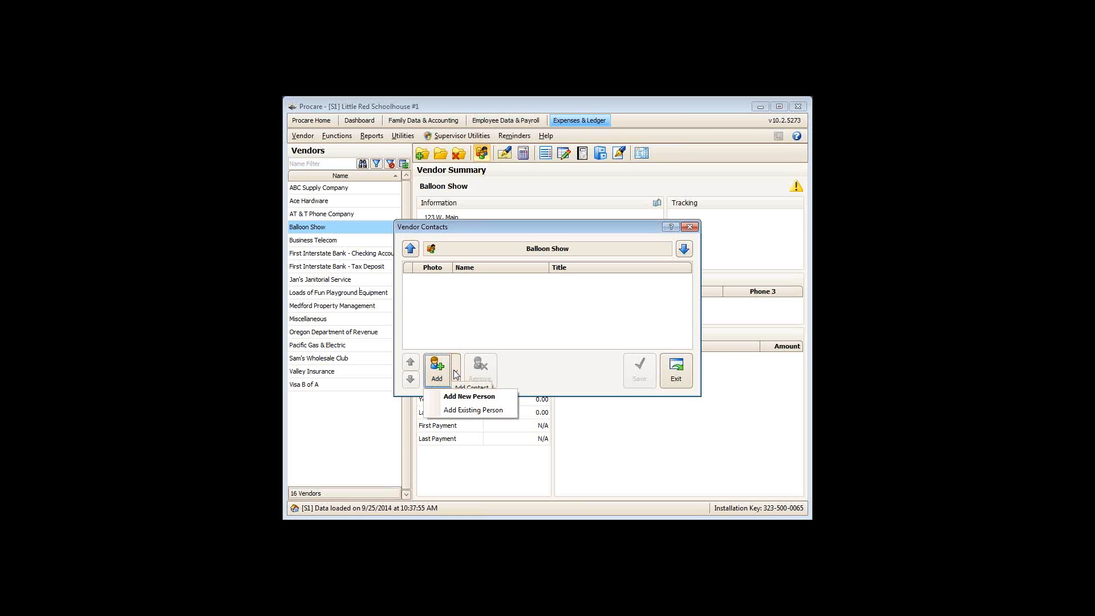
left_click(459, 411)
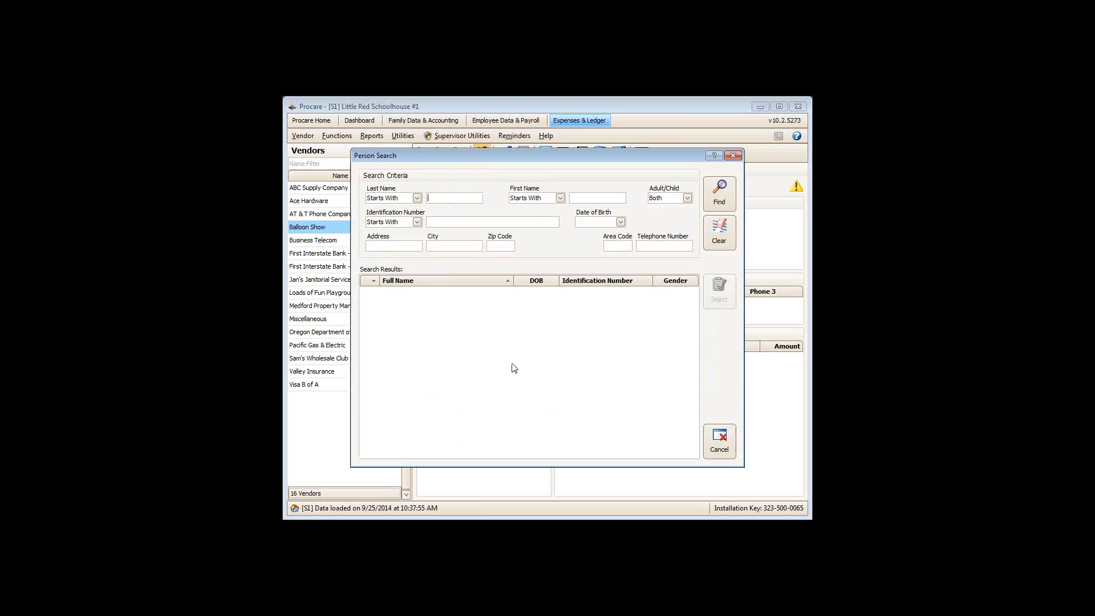
type("bunow")
left_click(719, 191)
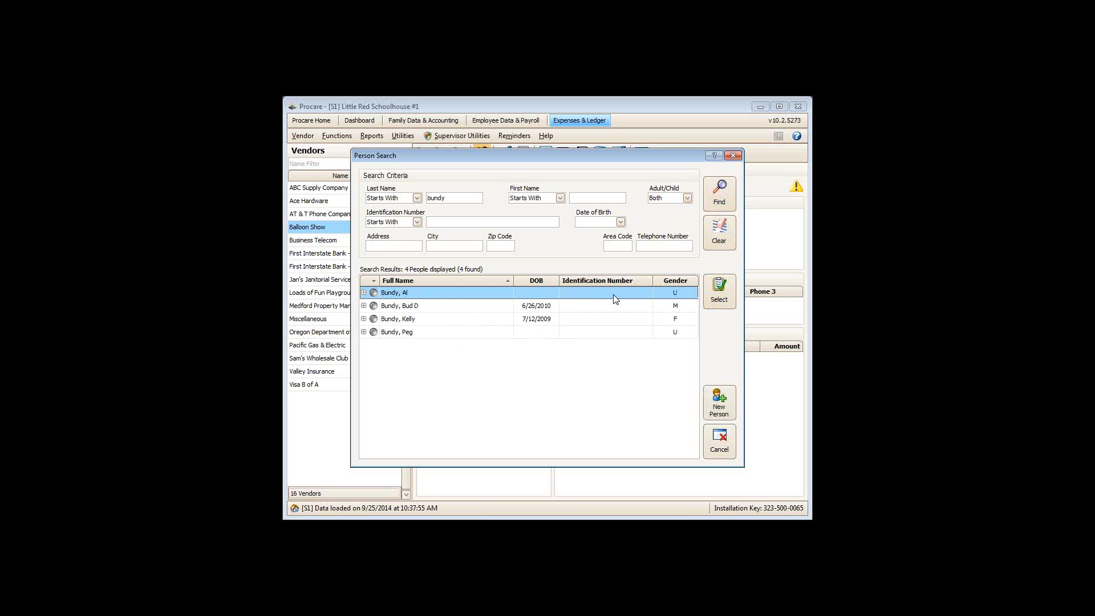
left_click(719, 292)
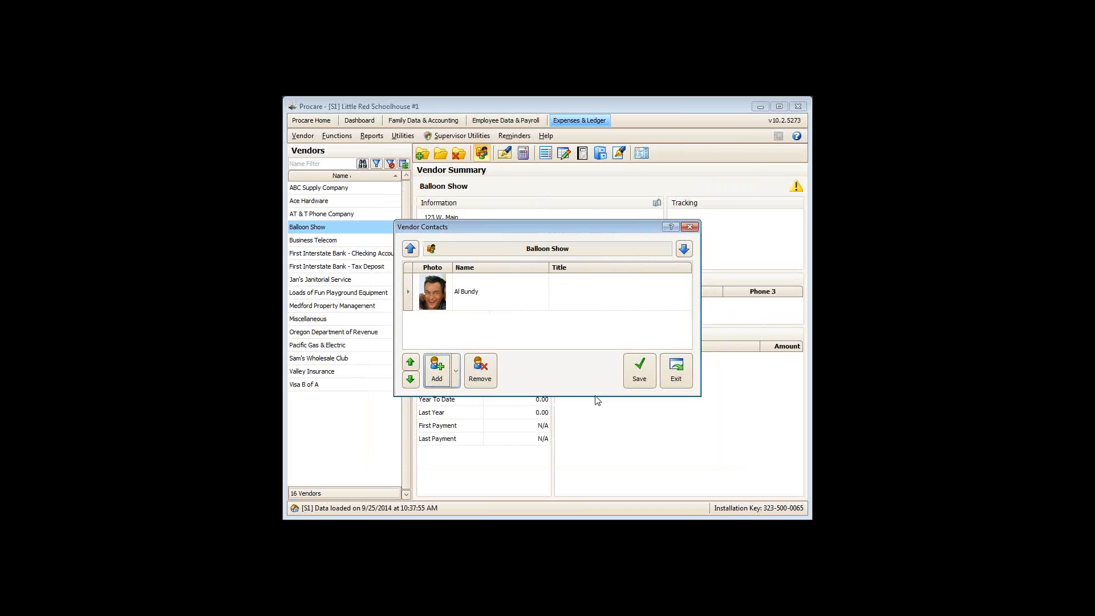
left_click(642, 374)
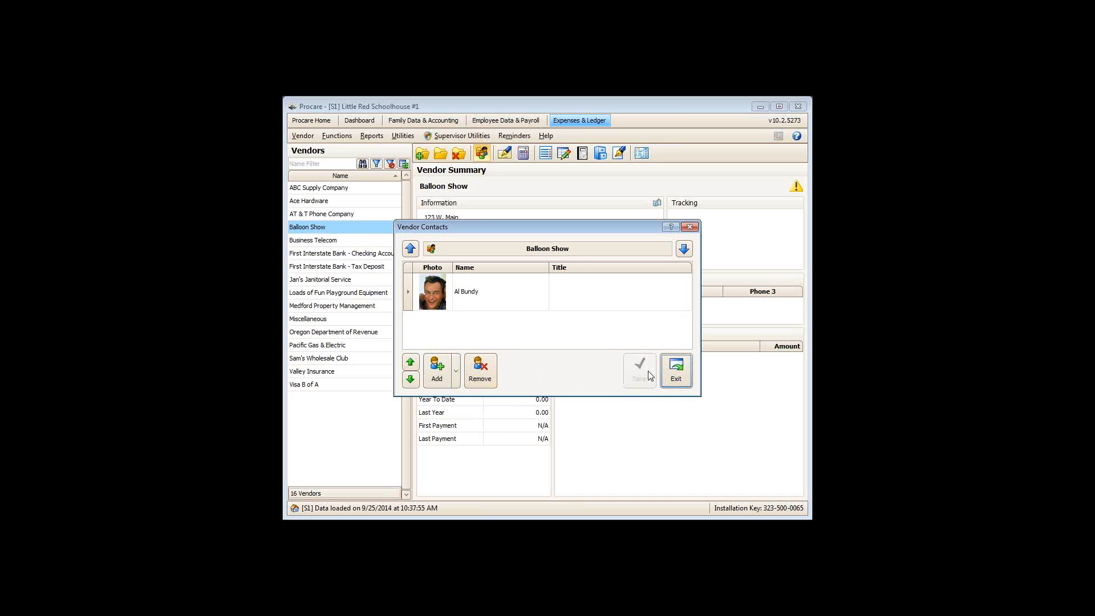
left_click(678, 379)
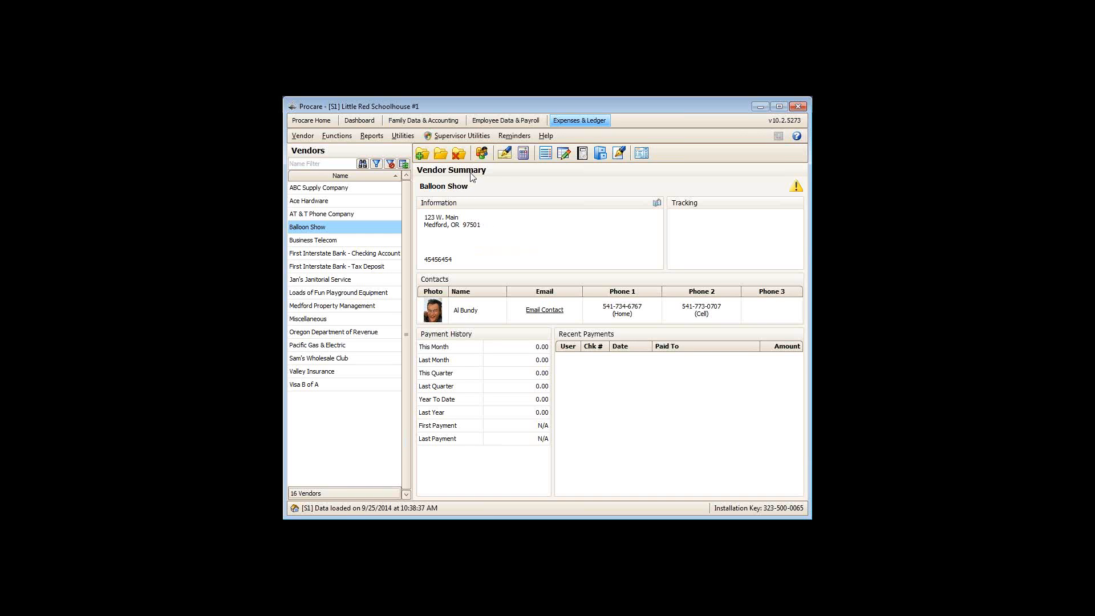
Step: View the Check Calculation form for Balloon Show and leave it without posting a check
left_click(506, 156)
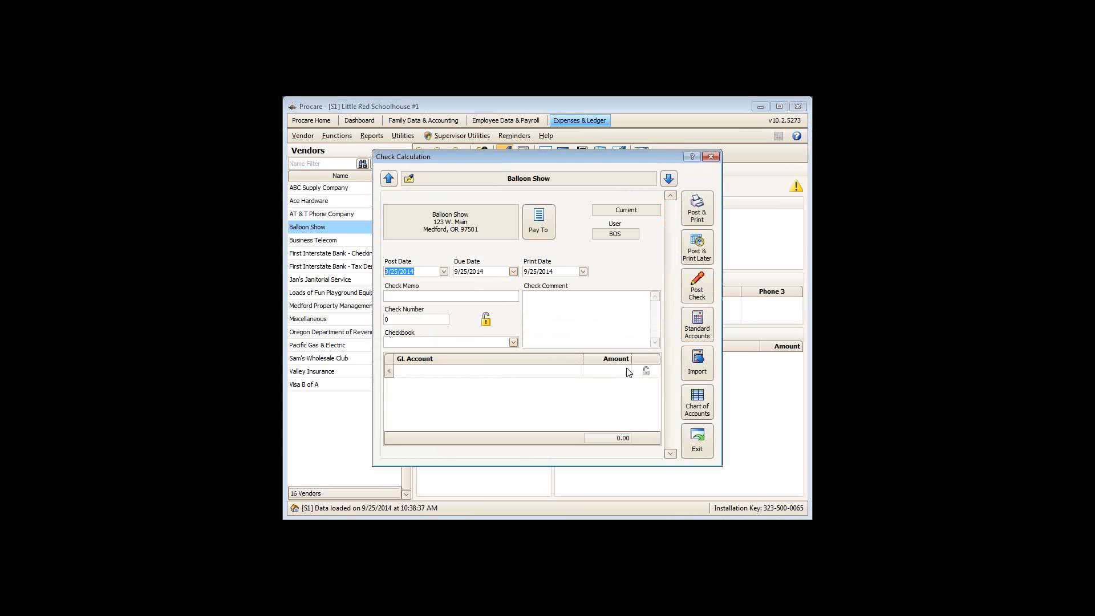
left_click(695, 446)
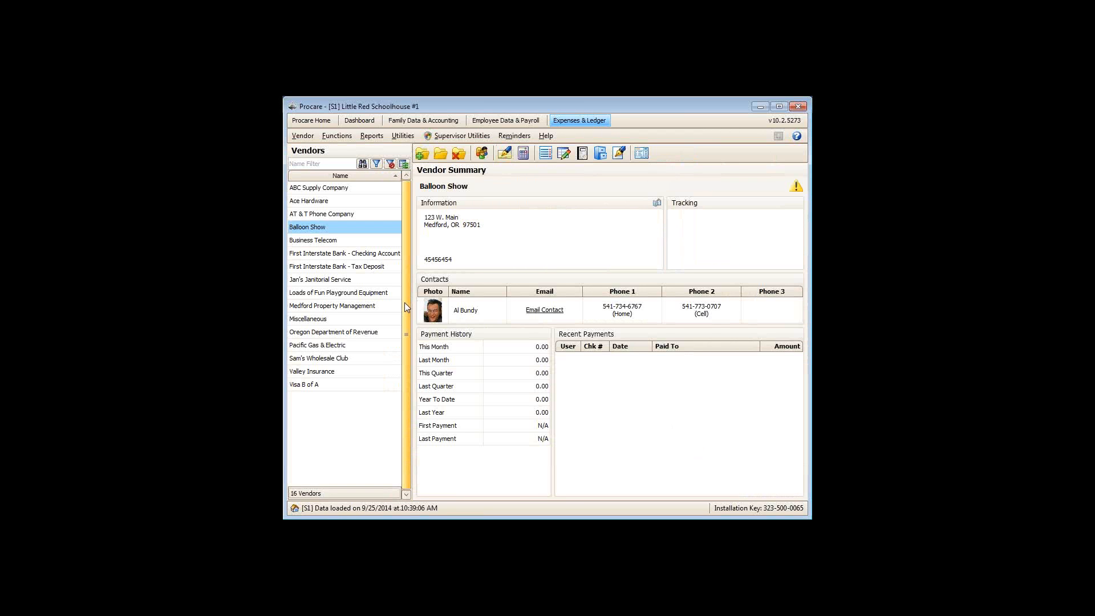
Step: Set the checkbook in Balloon Show's standard accounts to 1000.00 Primary Checking Account
left_click(523, 154)
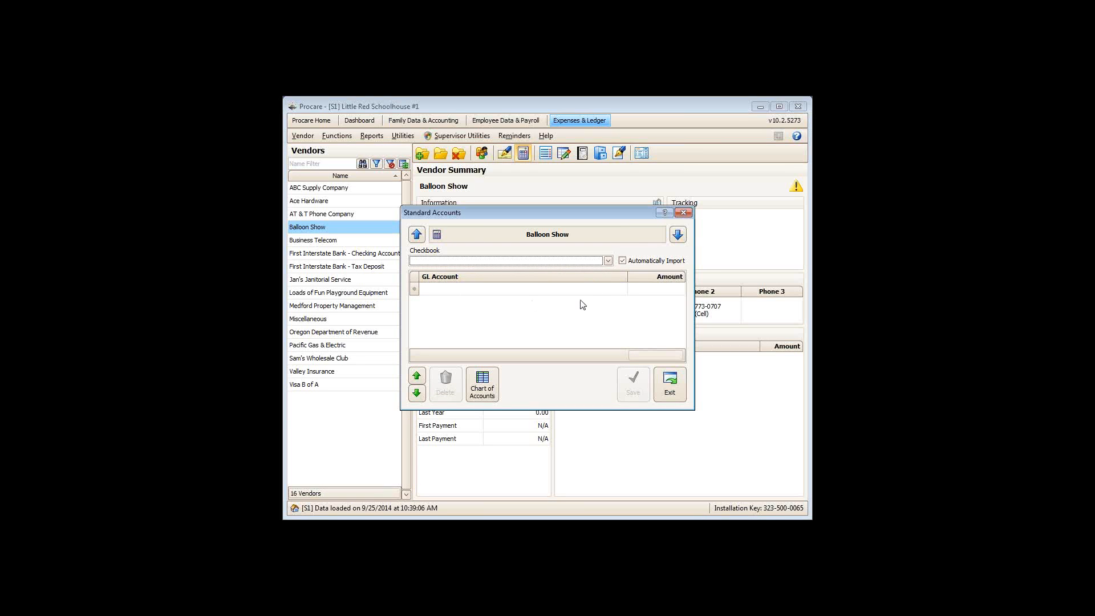
left_click(607, 260)
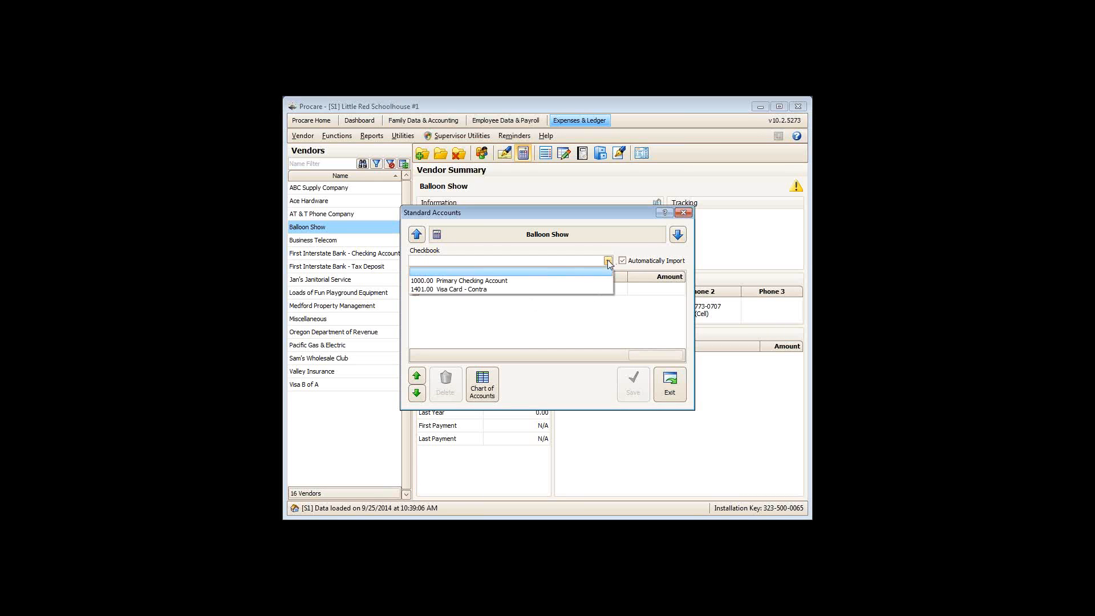
left_click(498, 281)
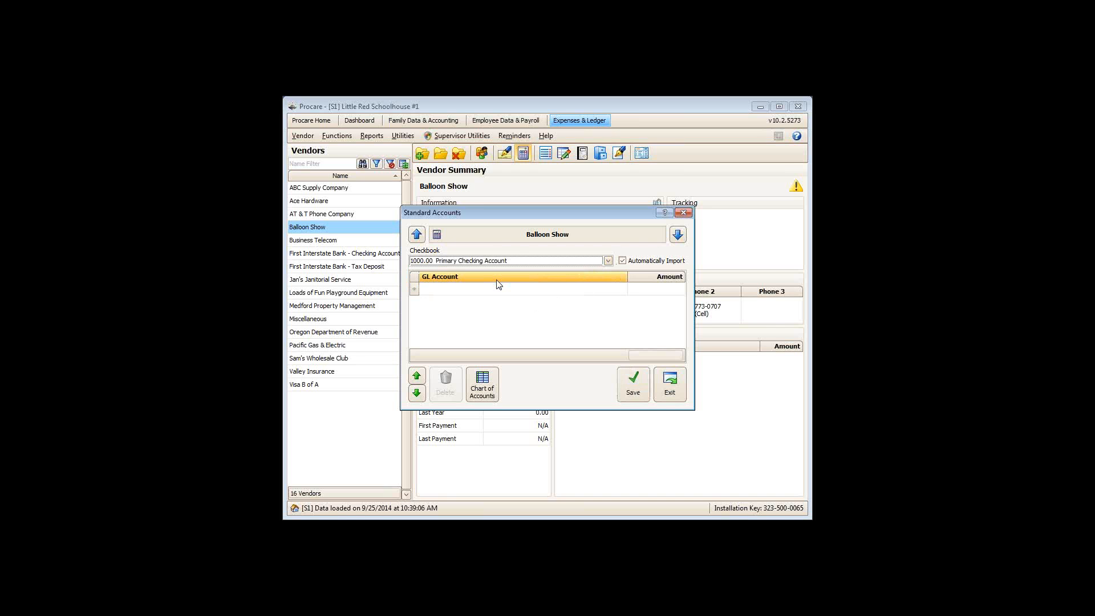
Step: Add GL account 5201.00 Balloon events with an amount of 45.00 to the standard accounts and save
left_click(496, 292)
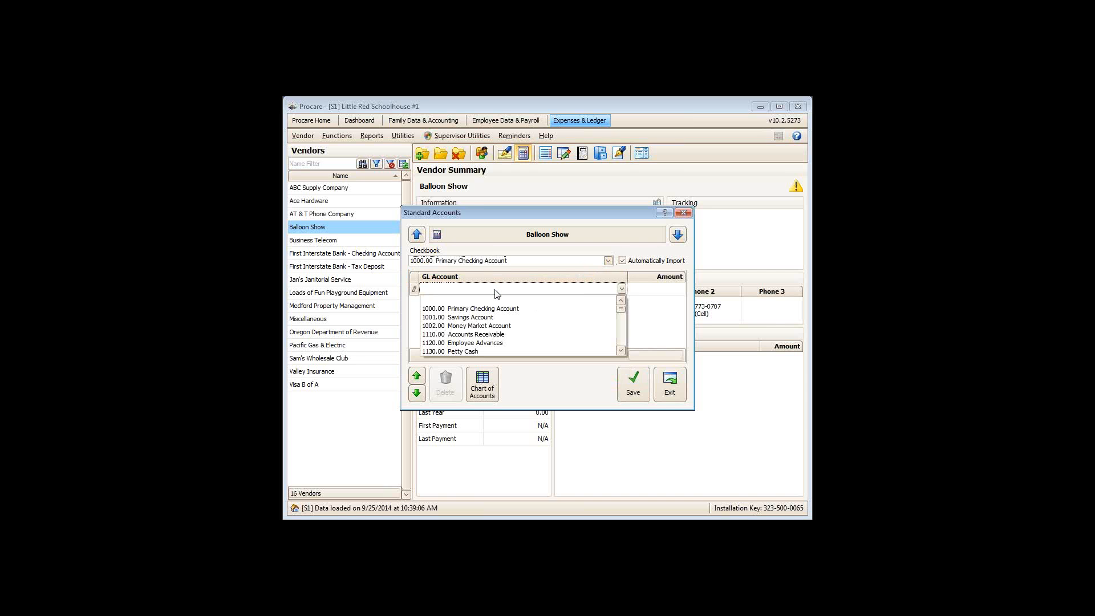
type("5020")
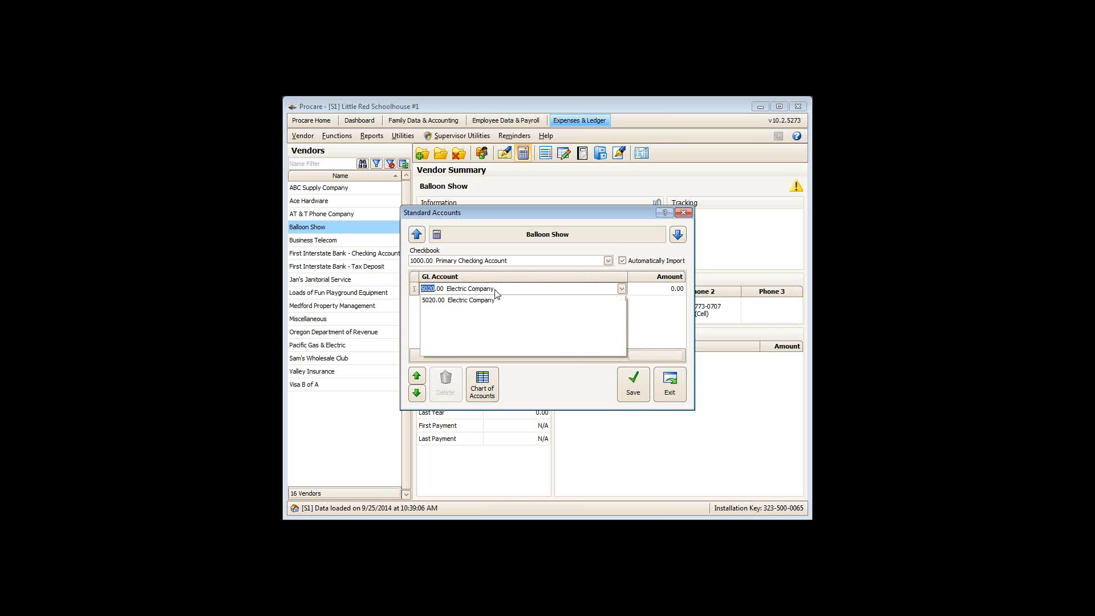
key("BackSpace")
key("BackSpace")
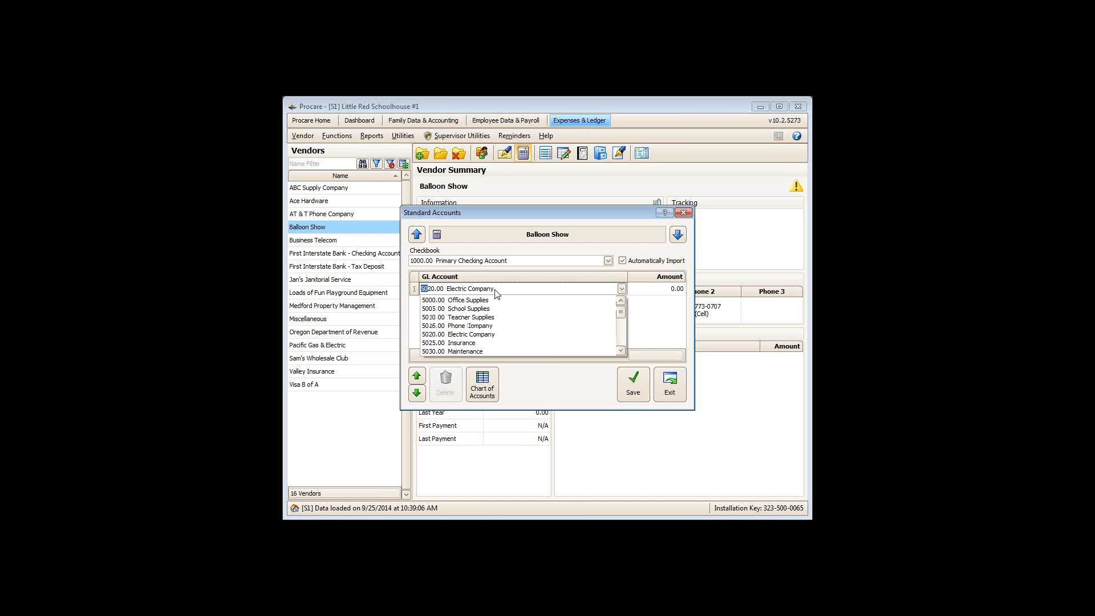
key("BackSpace")
type("201.00  Balloon events")
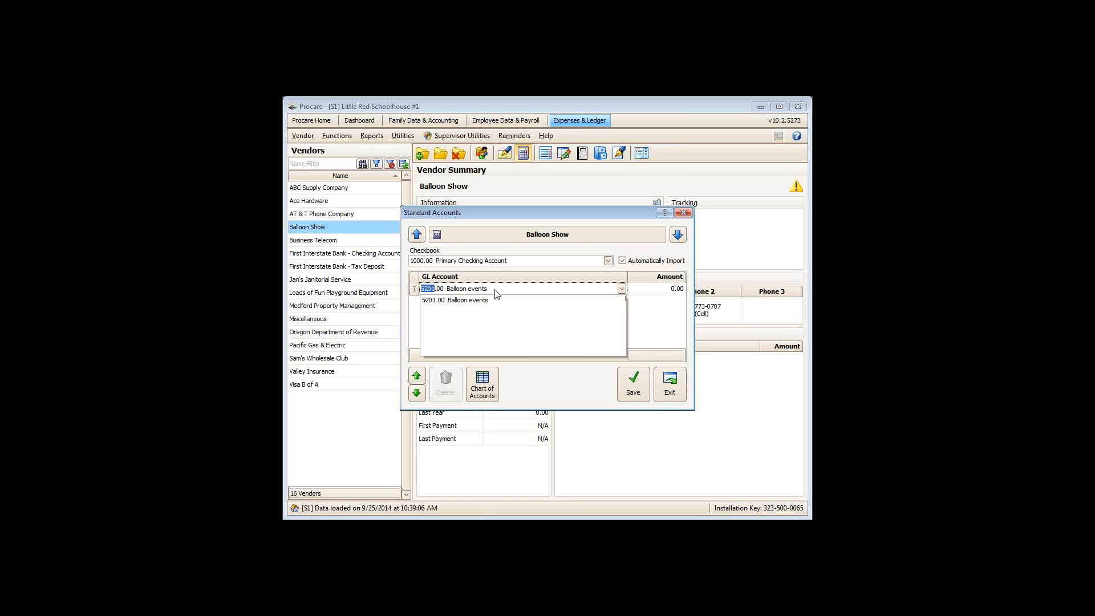
key("Return")
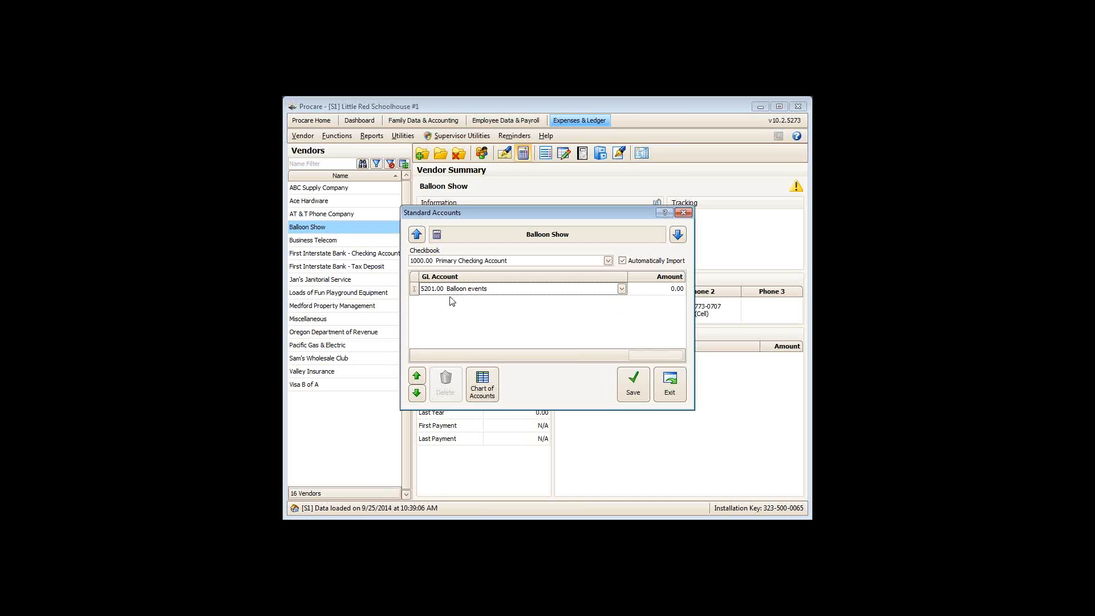
left_click(653, 290)
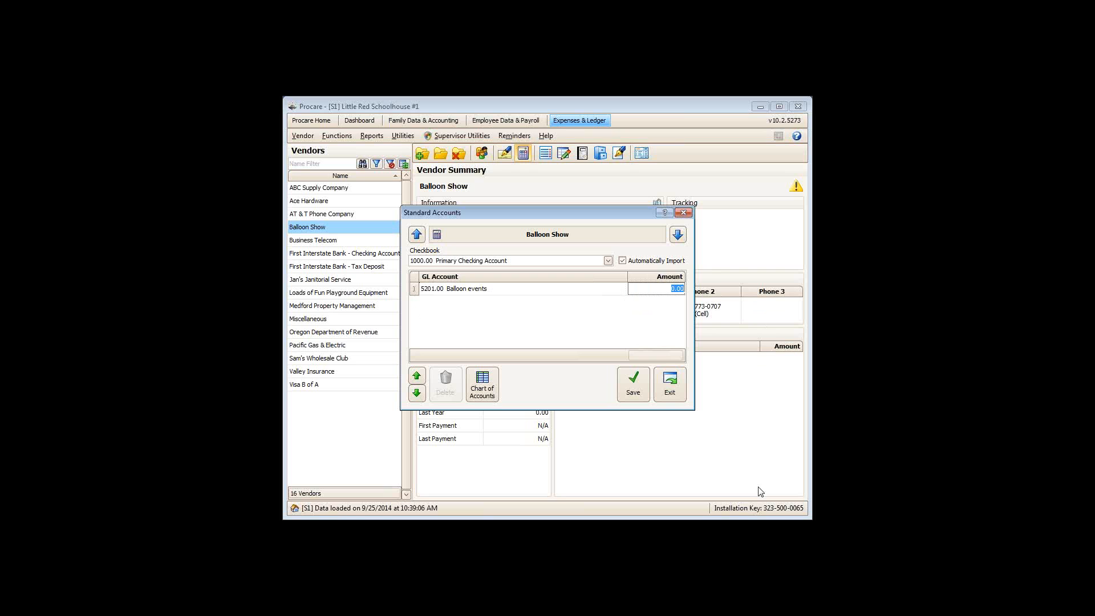
type("45.00")
left_click(637, 389)
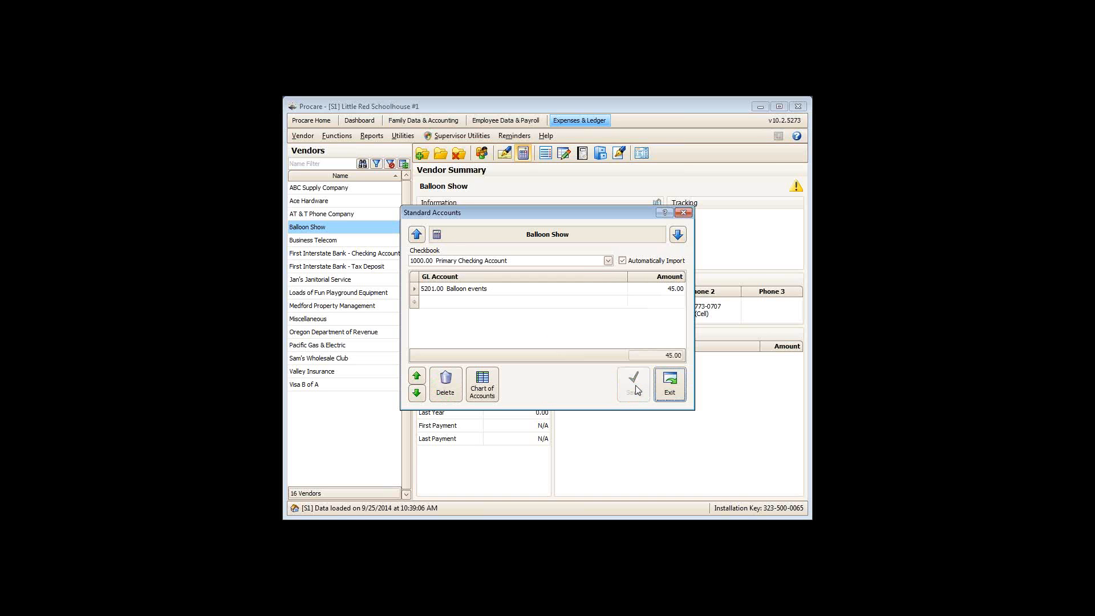
Step: Set Balloon Show's vendor tracking to 1099 Group Nonemployee Compensation and Payment Cycle Due the 15th, and save it
left_click(676, 386)
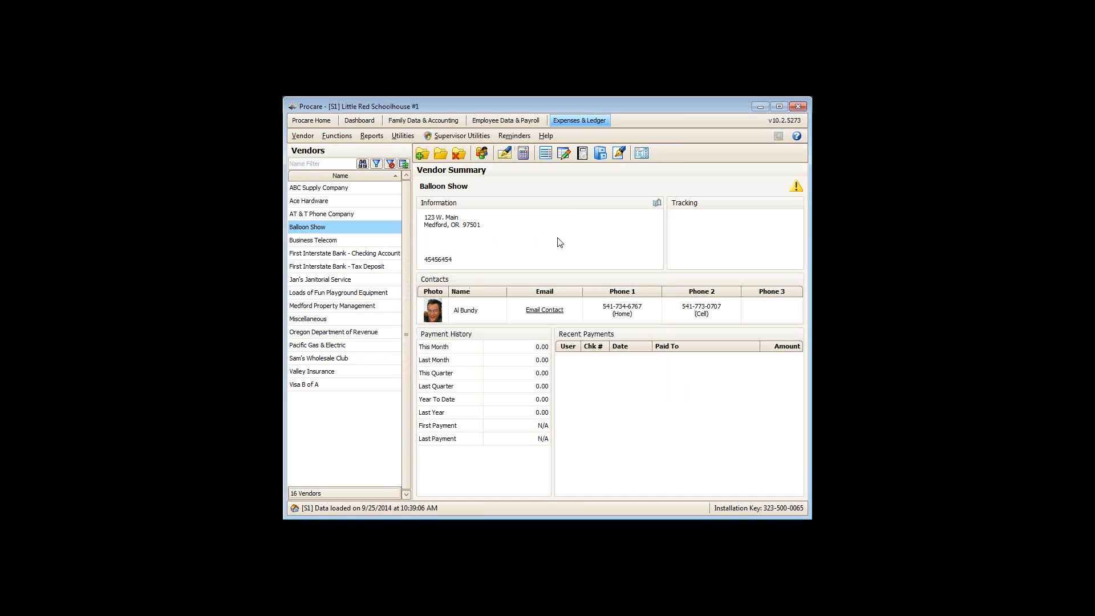
double_click(693, 241)
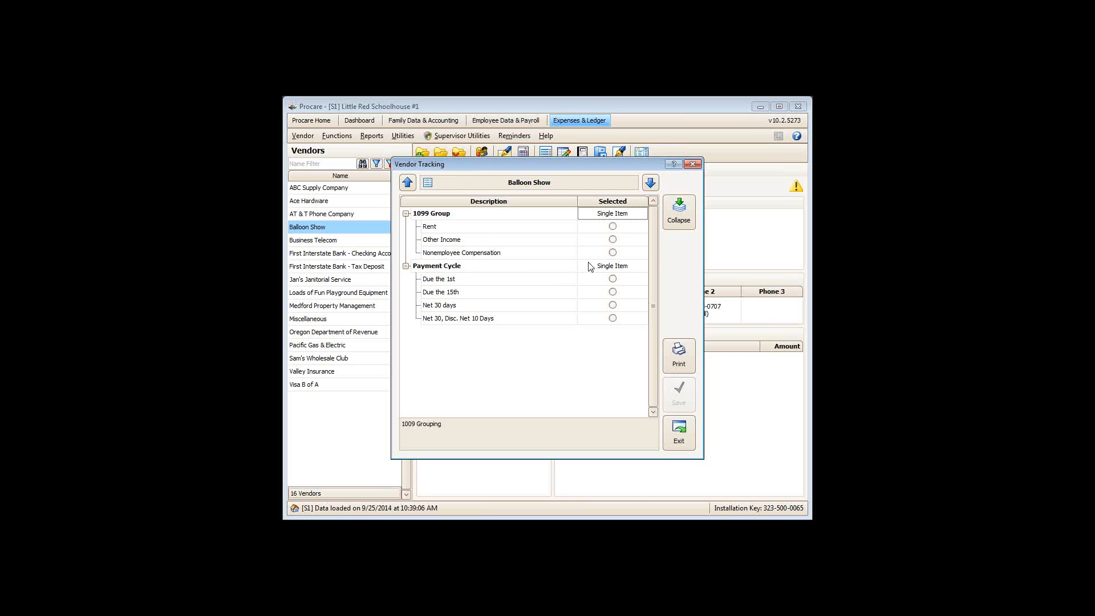
left_click(614, 254)
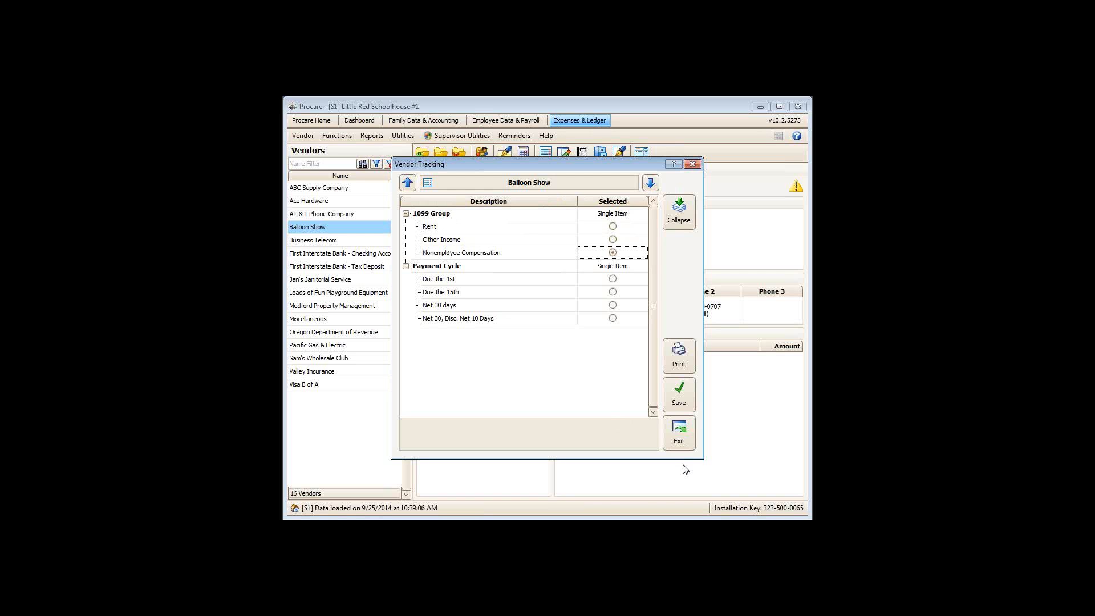
left_click(682, 402)
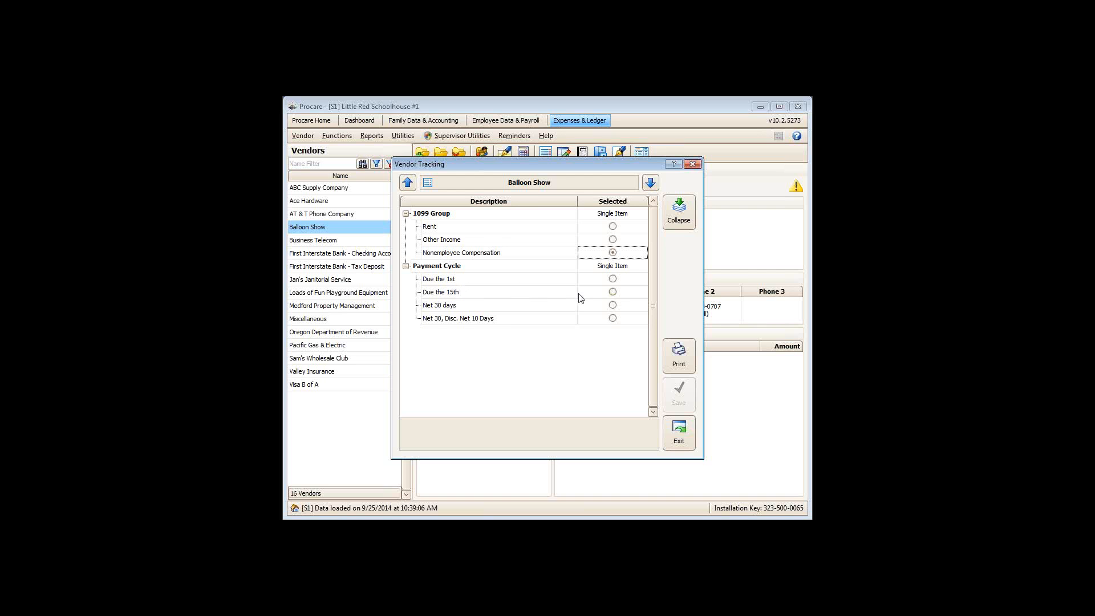
left_click(612, 292)
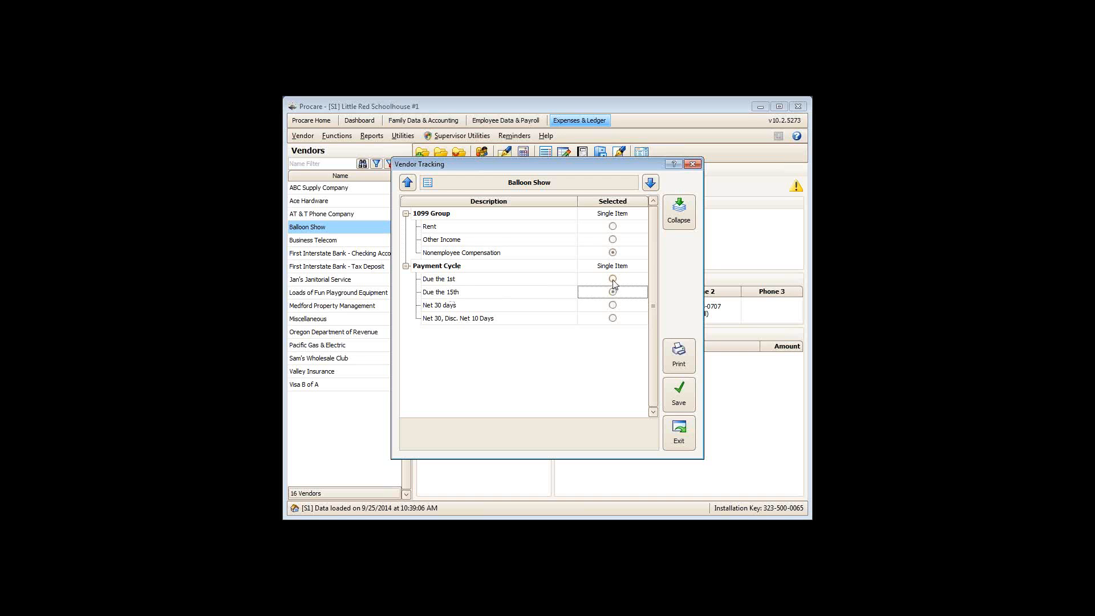
left_click(679, 403)
left_click(686, 433)
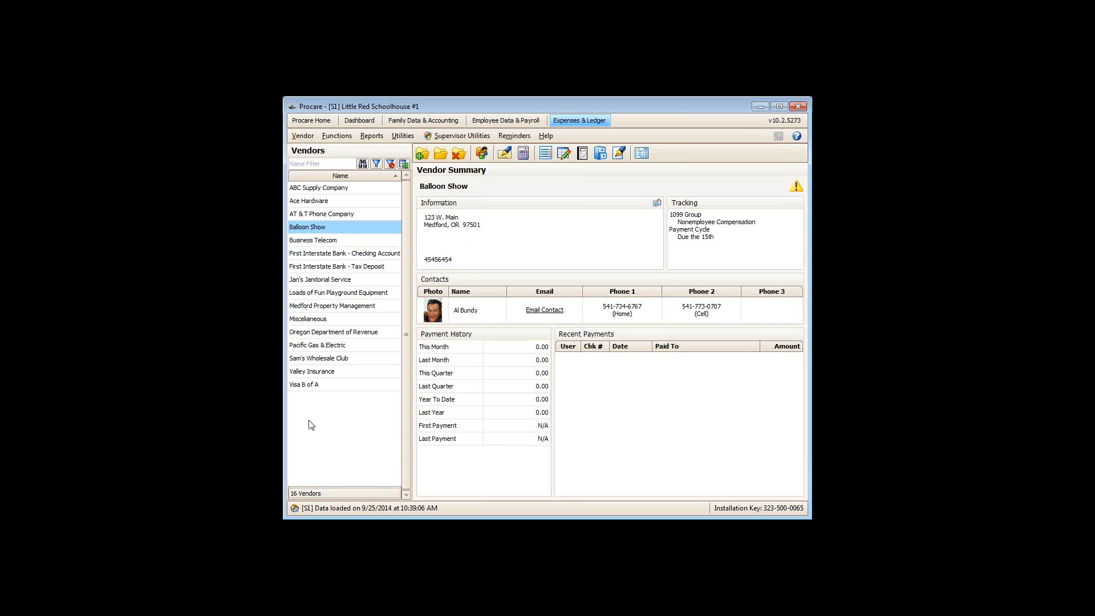
Step: Filter the vendor list by Payment Cycle - Due the 15th, then clear the filter
left_click(377, 164)
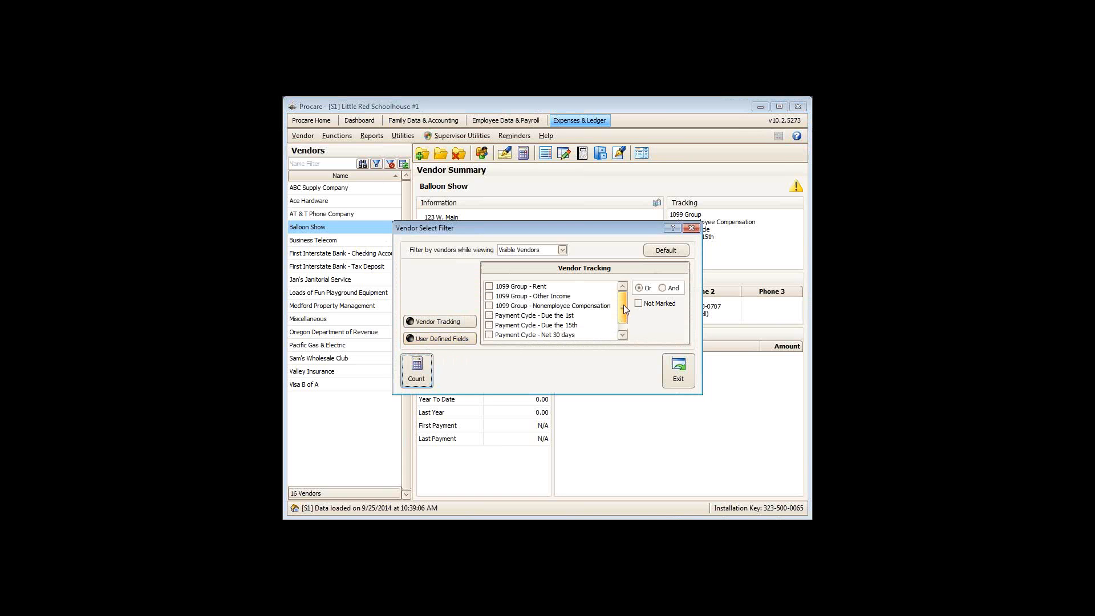
left_click(490, 326)
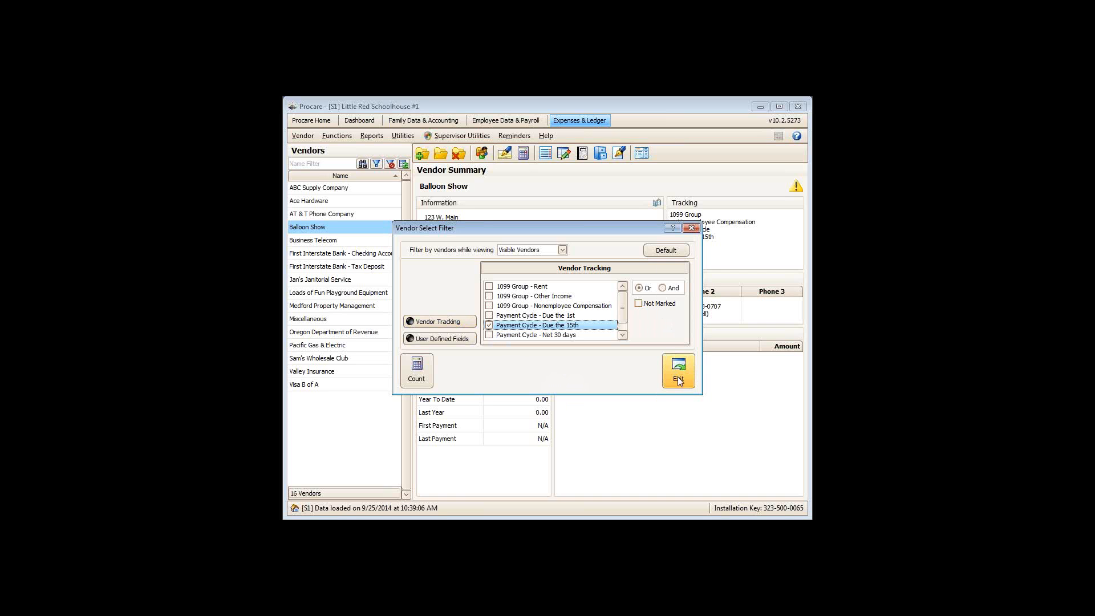
left_click(419, 382)
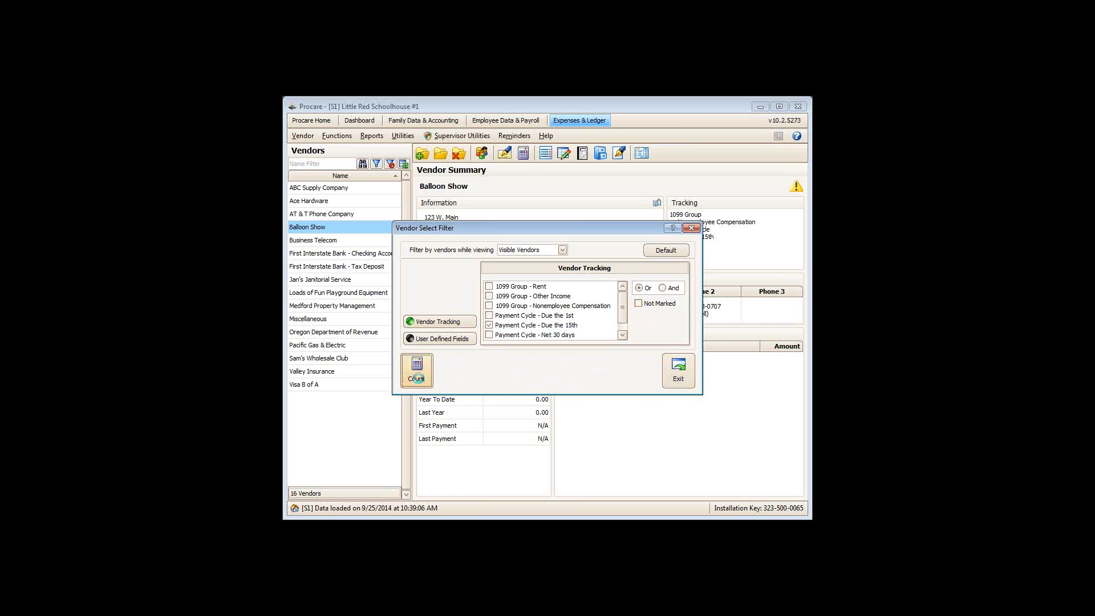
left_click(531, 326)
left_click(671, 379)
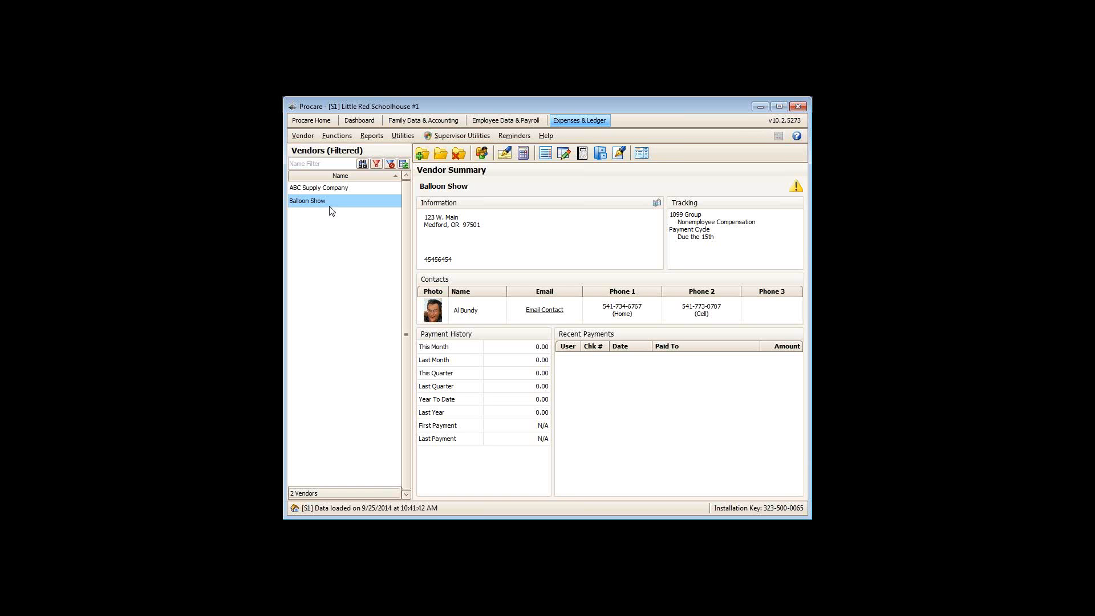
left_click(391, 165)
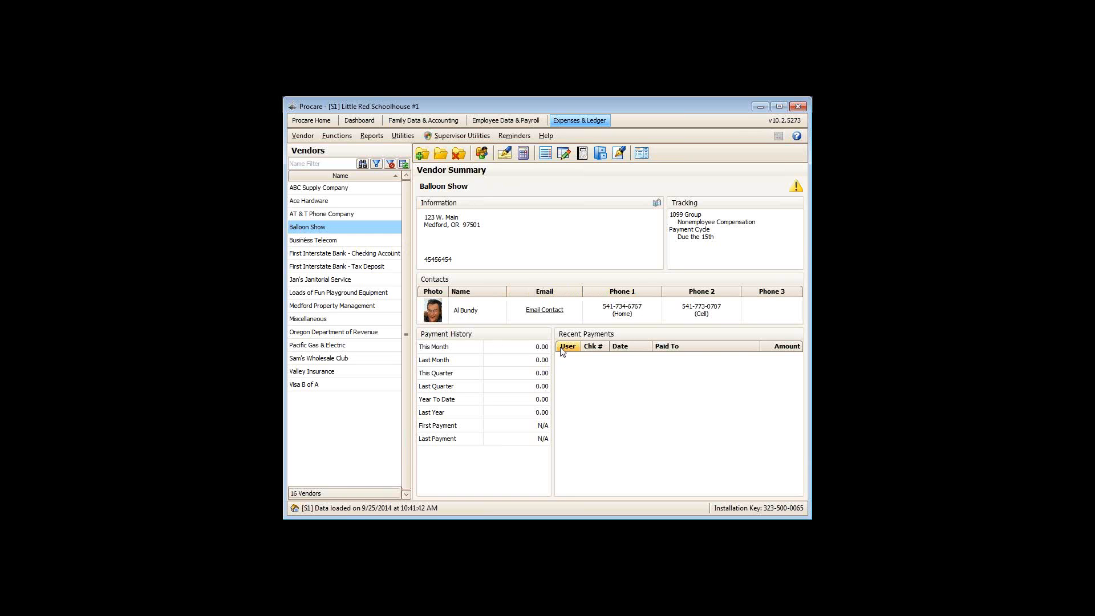
Step: Open a check calculation for Balloon Show and look through the chart of accounts report
left_click(504, 154)
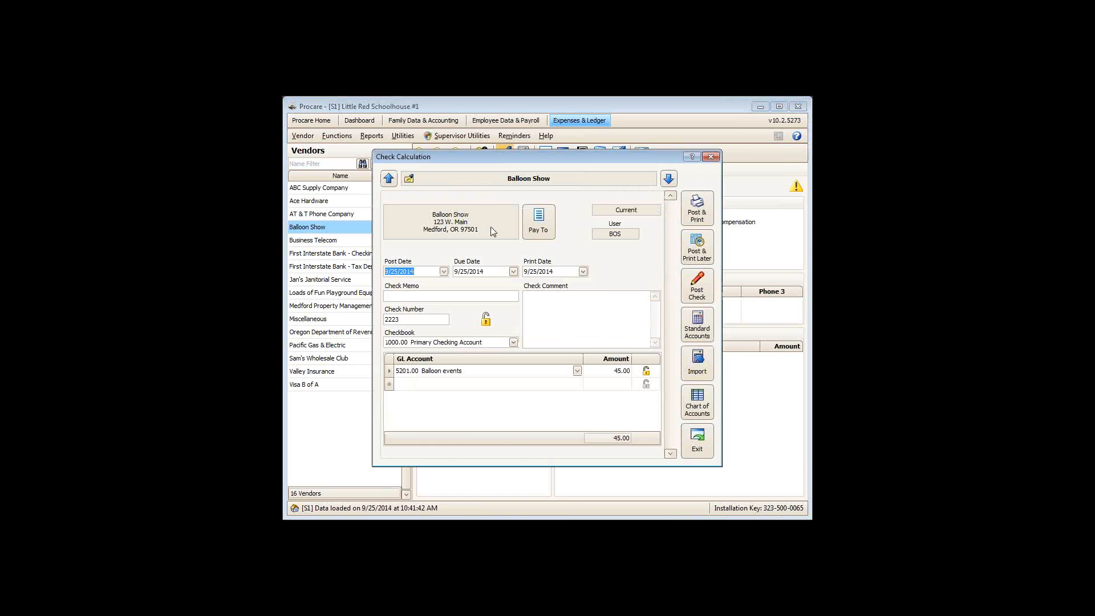
left_click_drag(522, 159, 493, 216)
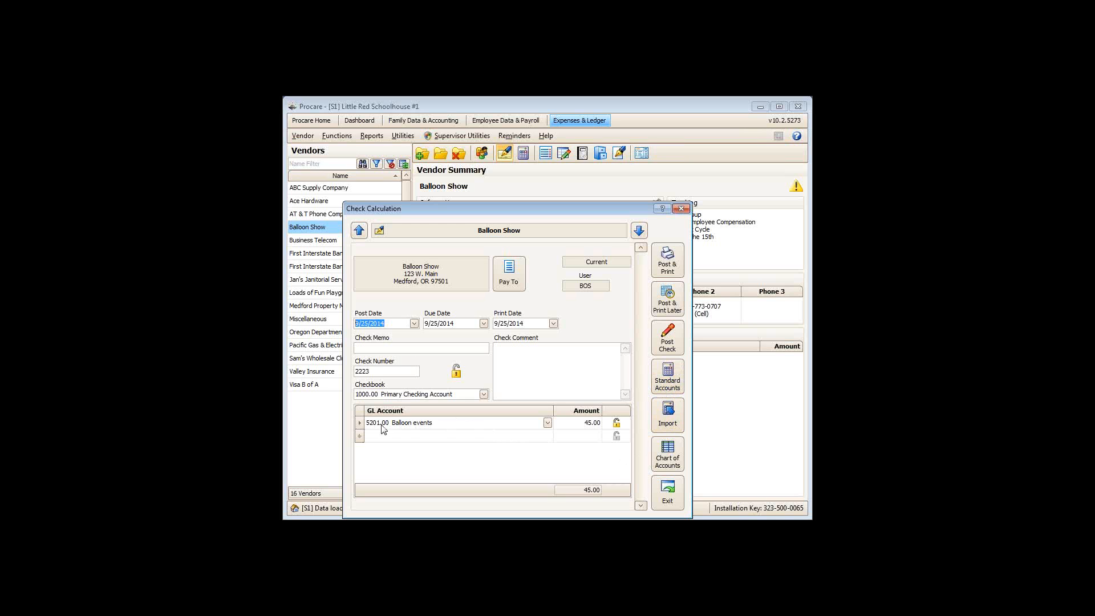
left_click(668, 456)
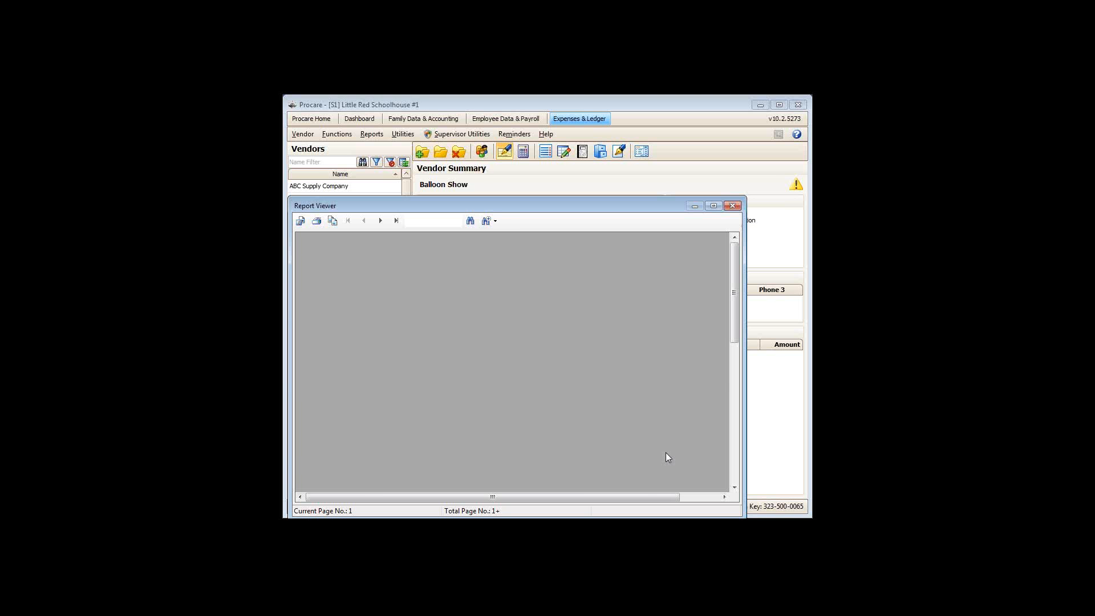
scroll(665, 455, "down", 5)
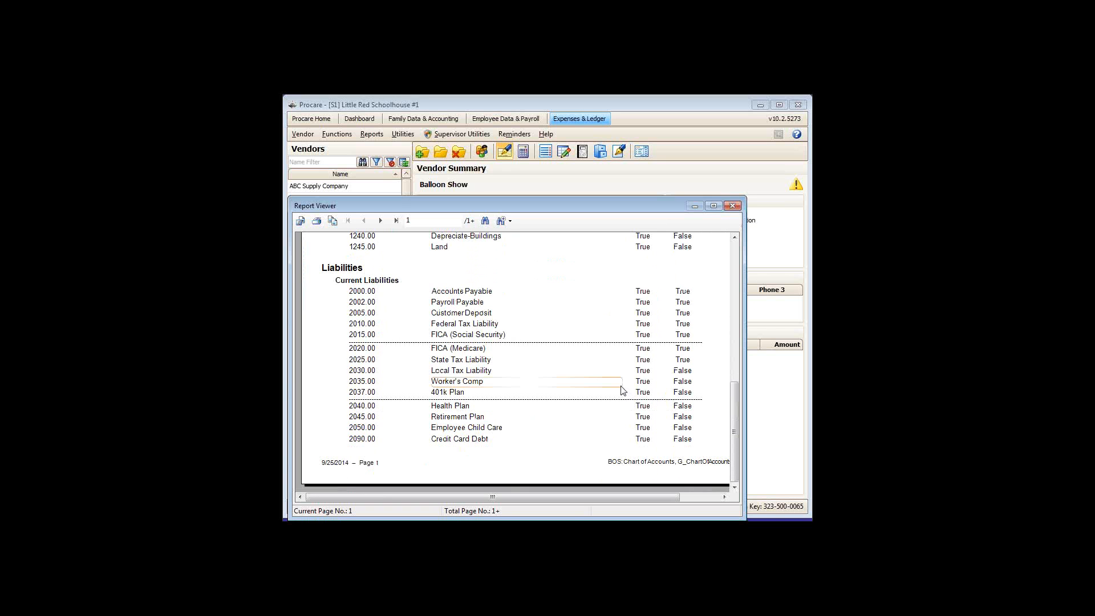
left_click(380, 221)
scroll(484, 378, "down", 3)
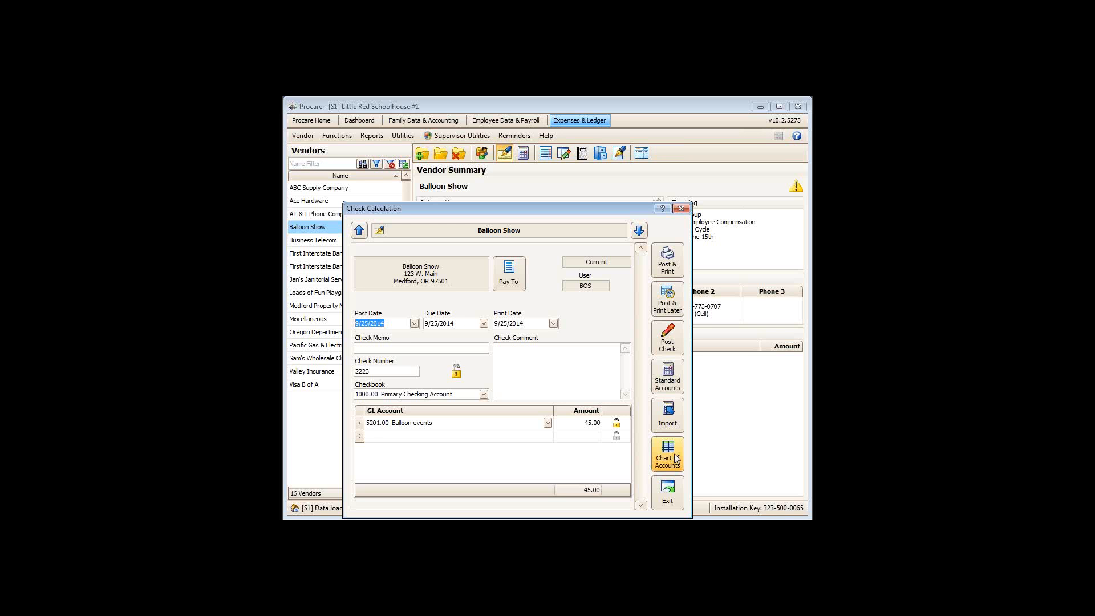
Step: Post the 45.00 Balloon Show check for printing at another time, view the posted entry and leave the check form
left_click(674, 306)
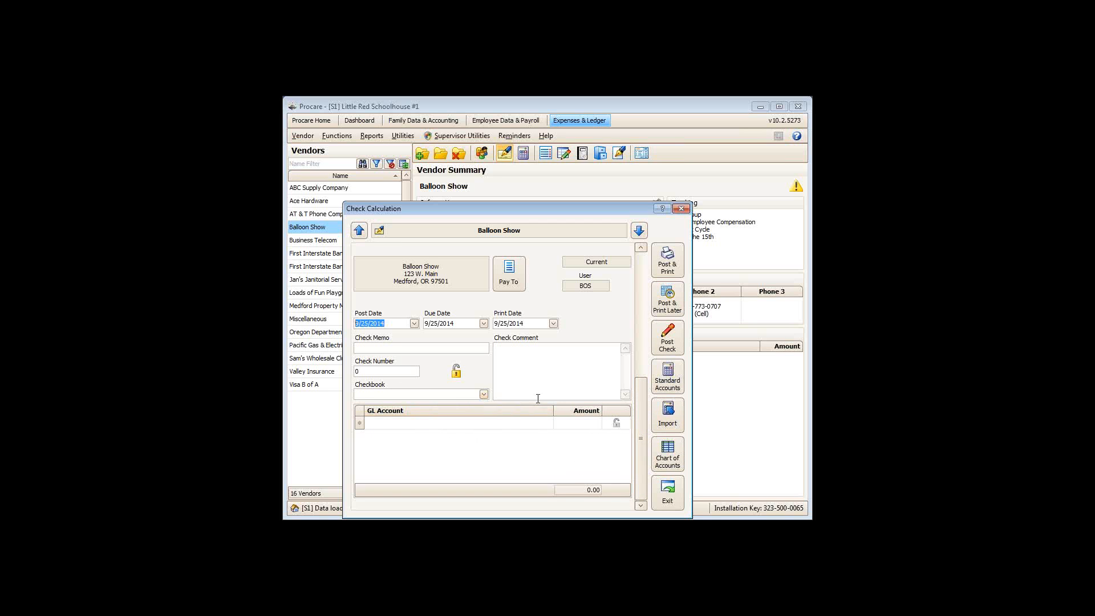
left_click(641, 299)
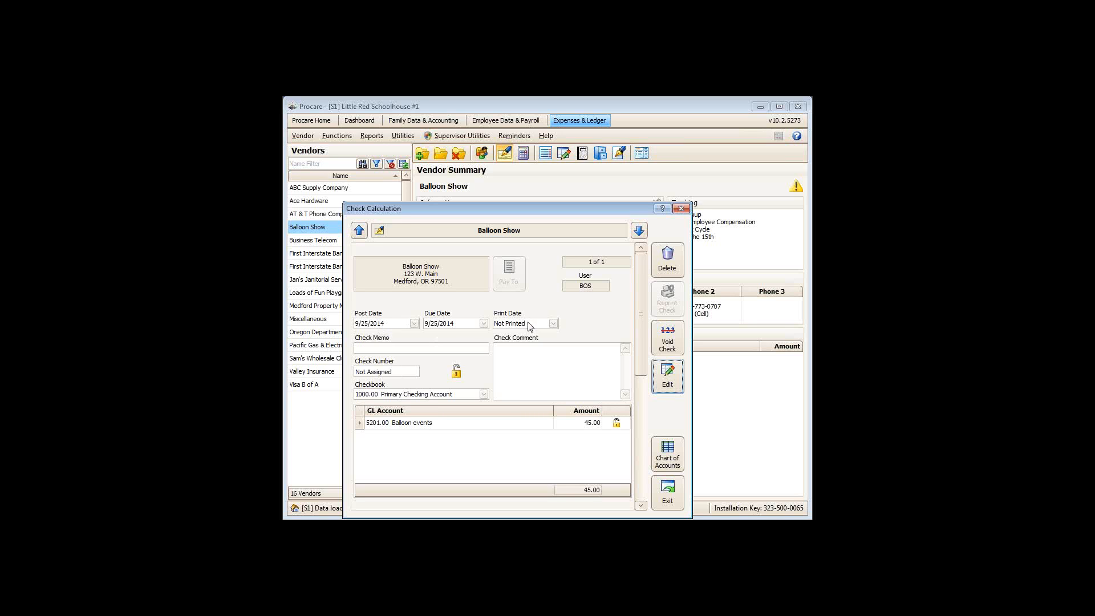
left_click(669, 498)
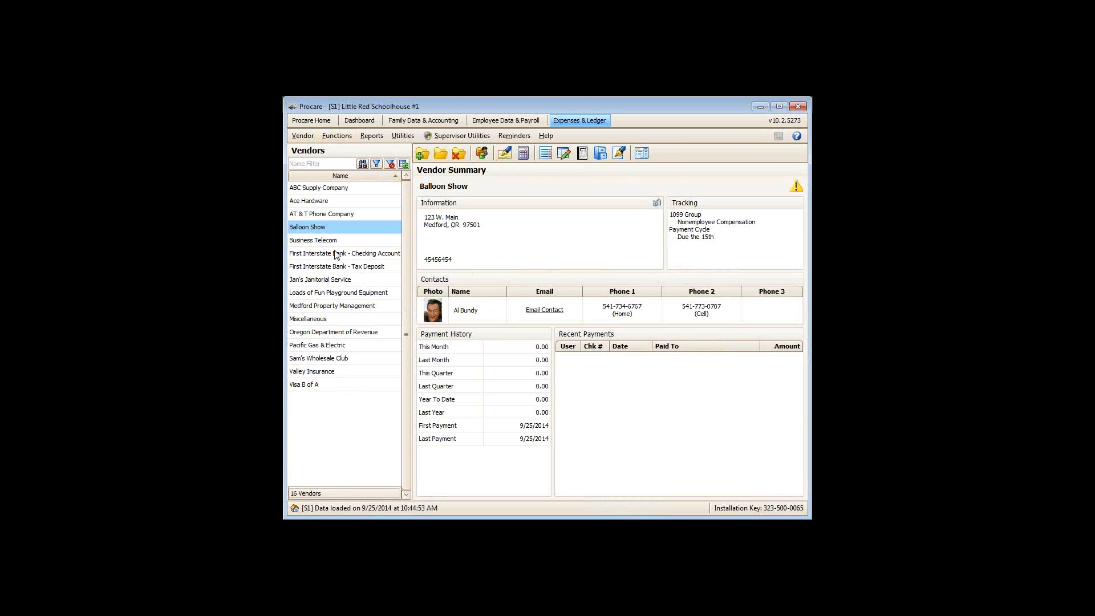
Step: Select the Balloon Show check in Batch Print Payable Checks and turn off prompting after each check
left_click(336, 137)
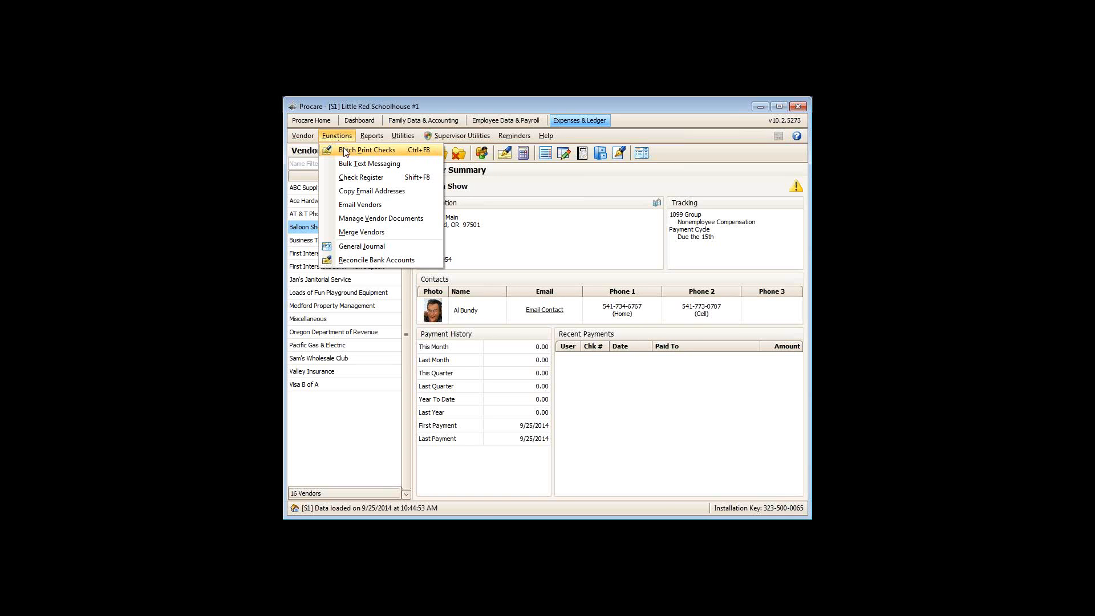
left_click(377, 152)
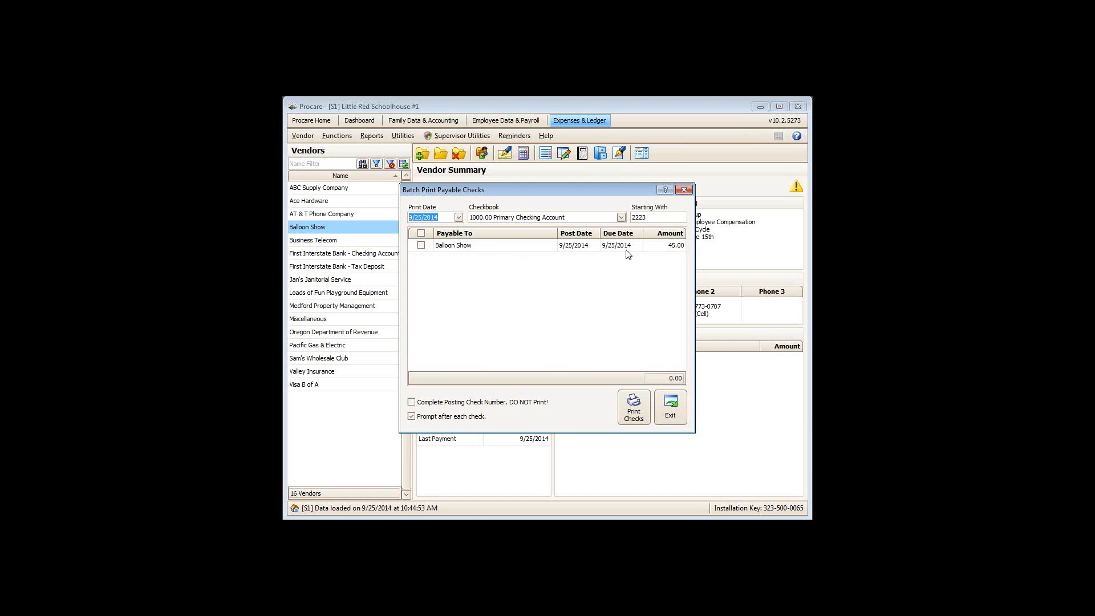
left_click(653, 217)
left_click_drag(653, 216, 609, 214)
left_click(642, 341)
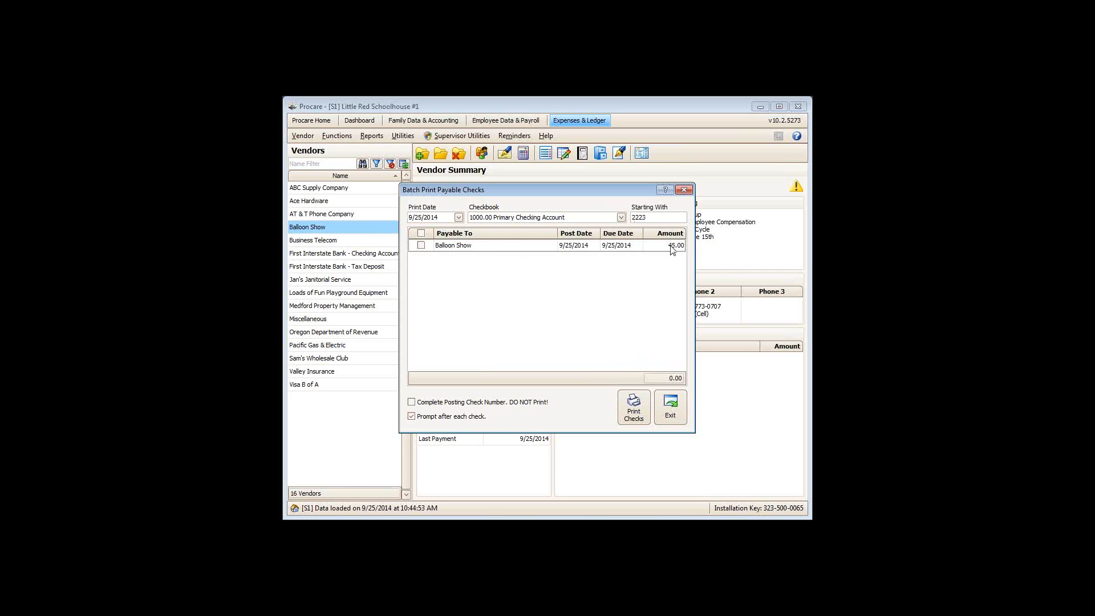
left_click(422, 247)
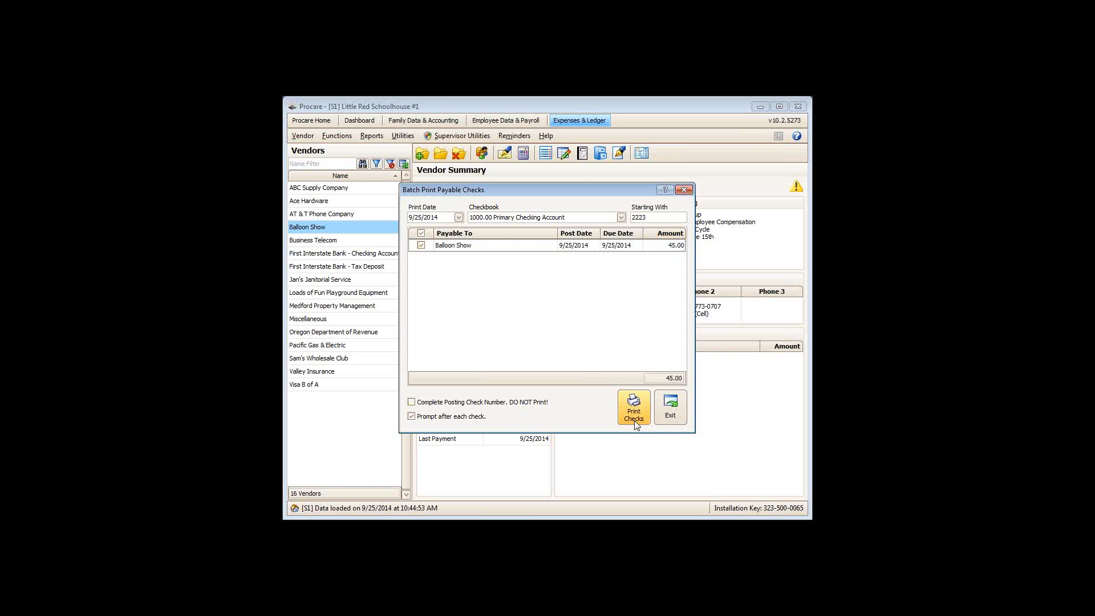
left_click(411, 417)
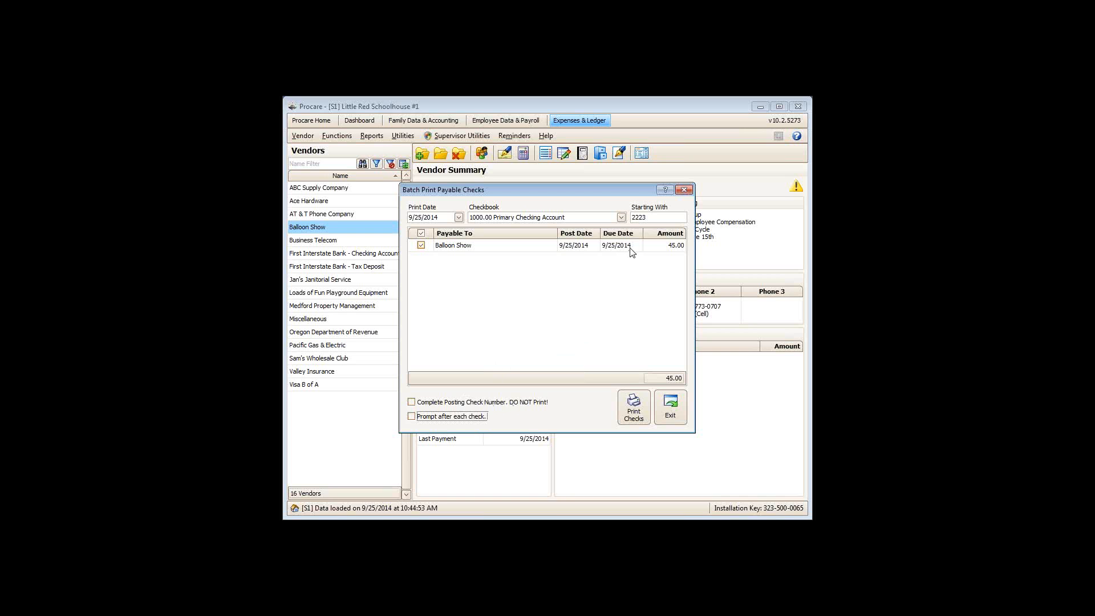
left_click(414, 403)
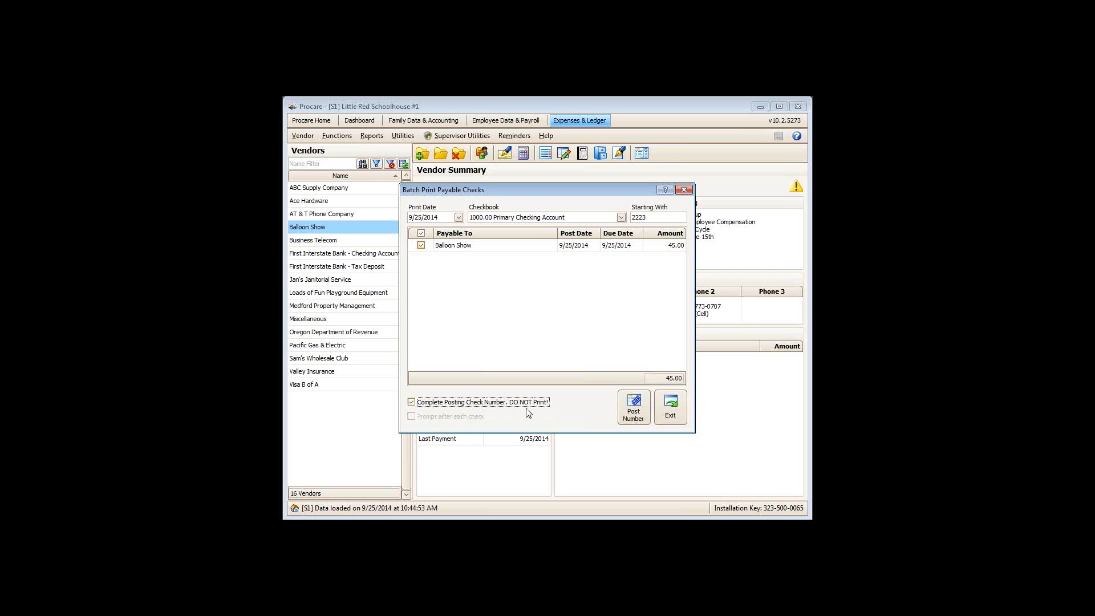
left_click(418, 404)
left_click(513, 299)
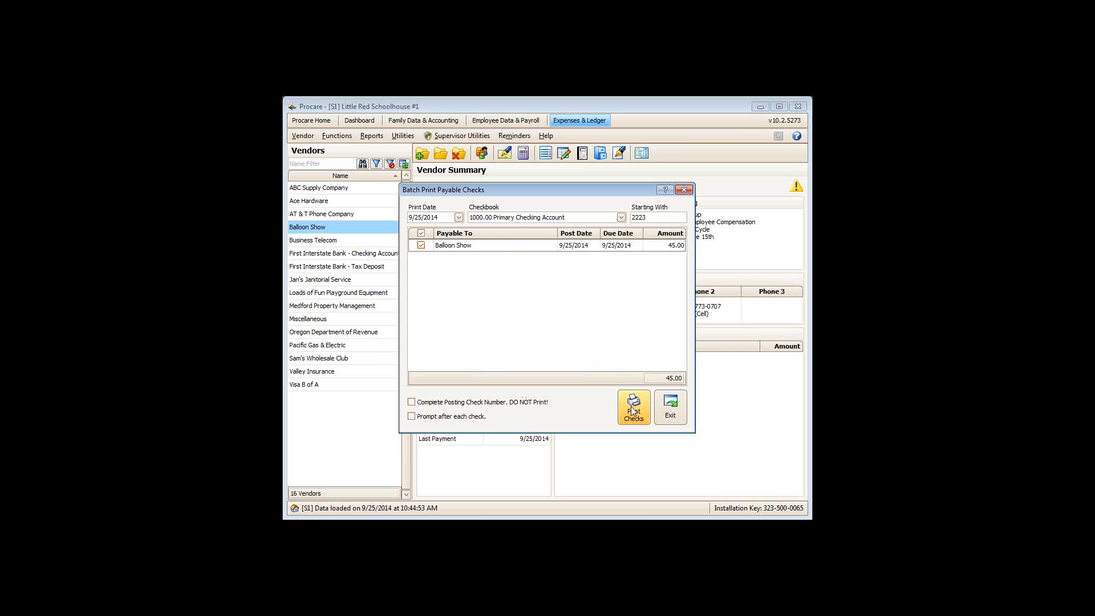
Step: Print the selected Balloon Show check, confirm that all checks printed accurately and leave batch printing
left_click(632, 410)
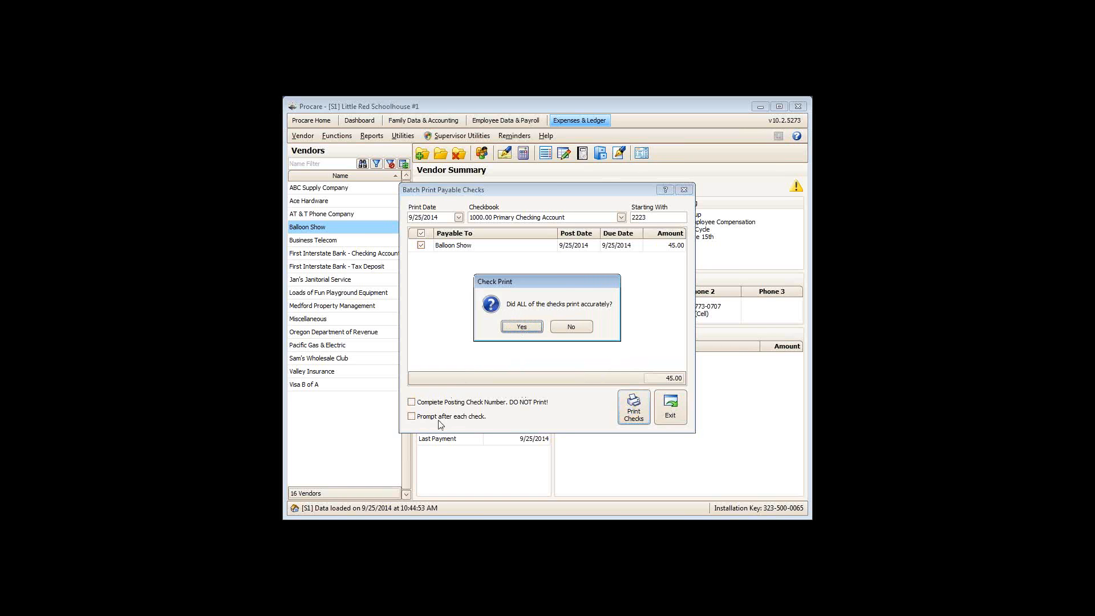
left_click(529, 332)
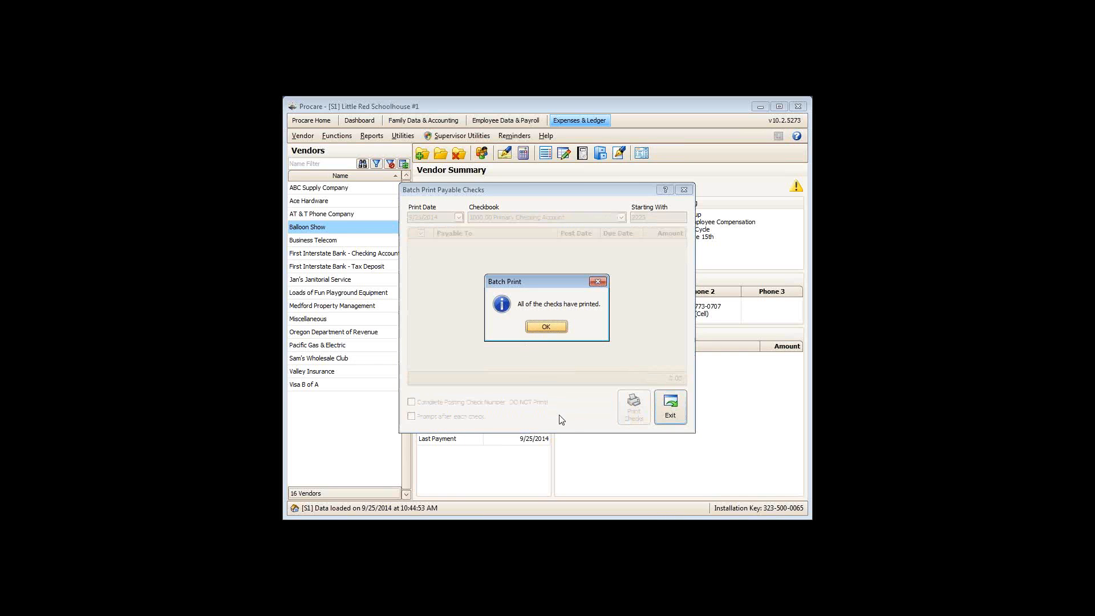
left_click(546, 330)
left_click(678, 408)
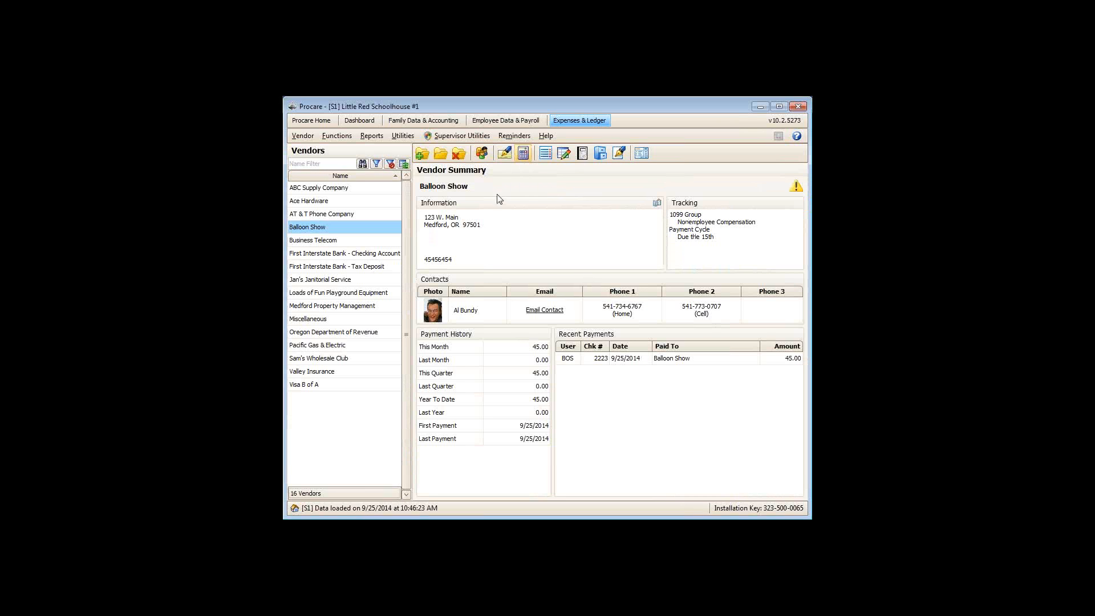
Step: Open the standard accounts of vendor First Interstate Bank - Tax Deposit and add GL account 2015.00 FICA (Social Security)
left_click(358, 268)
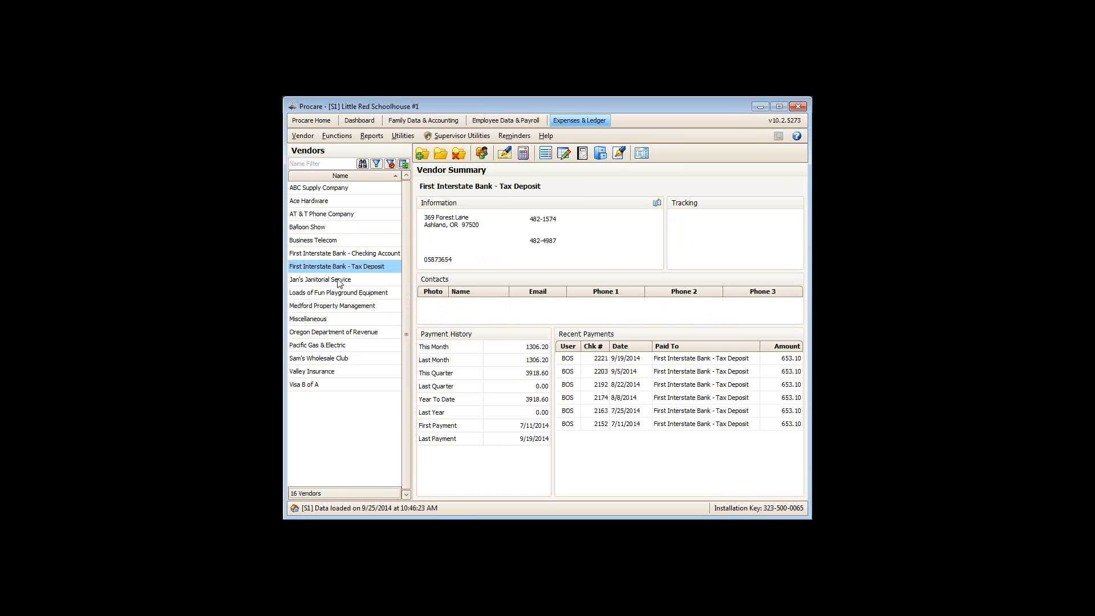
left_click(524, 154)
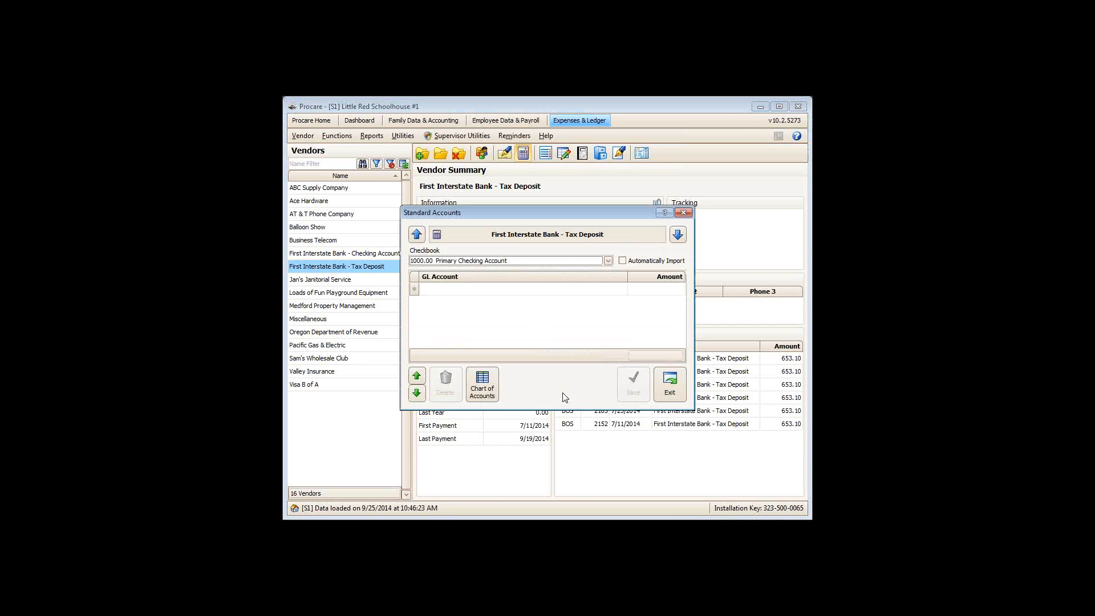
left_click(461, 292)
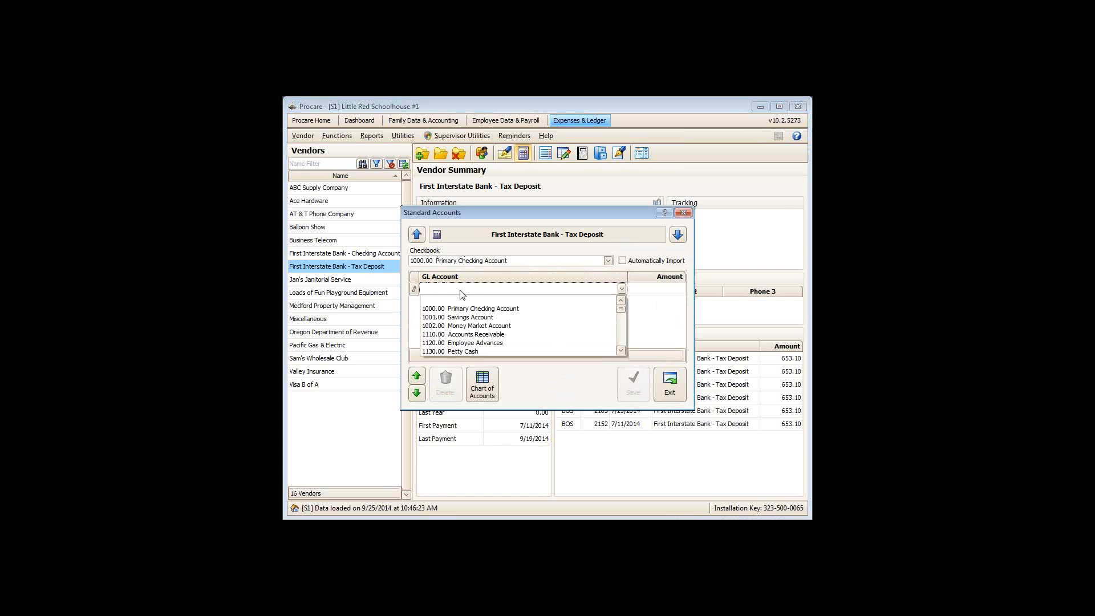
type("2000.00  Accounts Payable")
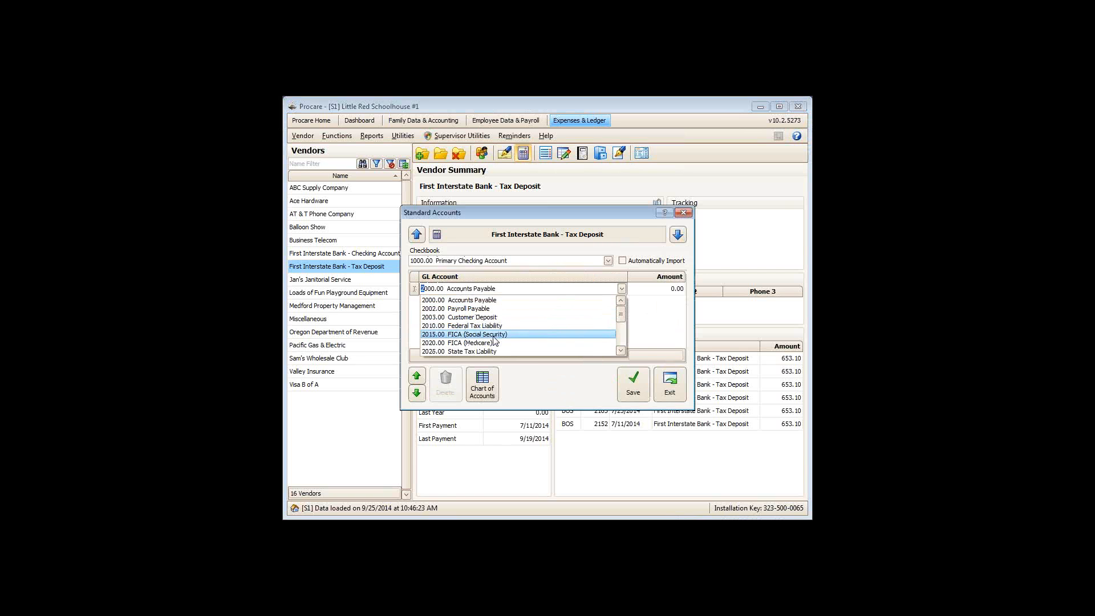
left_click(503, 339)
key("Tab")
key("Tab")
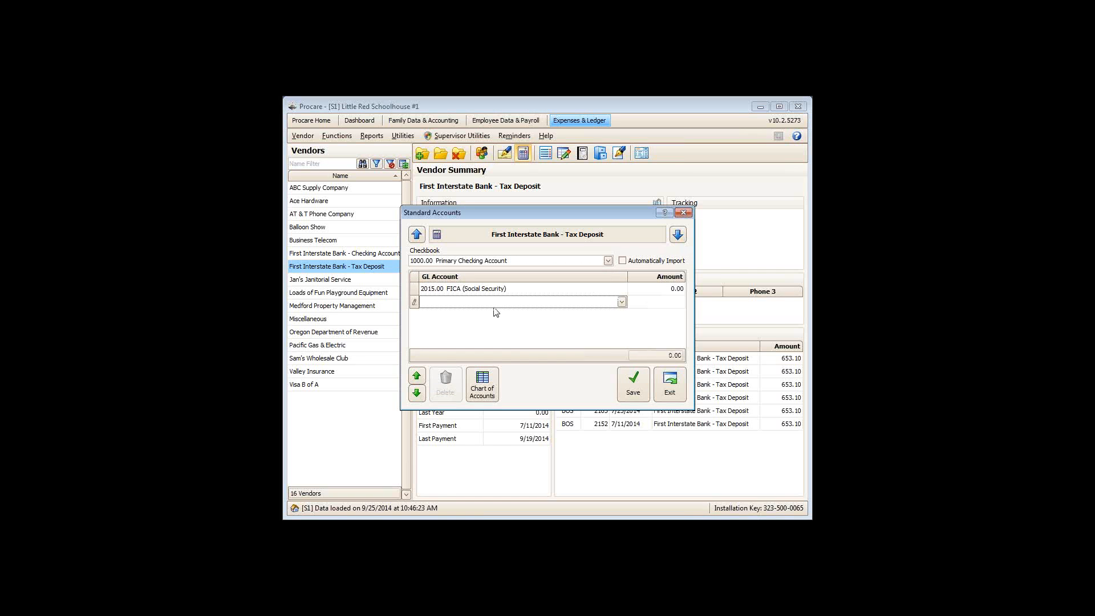
Step: Add GL account 2020.00 FICA (Medicare) as the second standard account
type("2000.00  Accounts Payable")
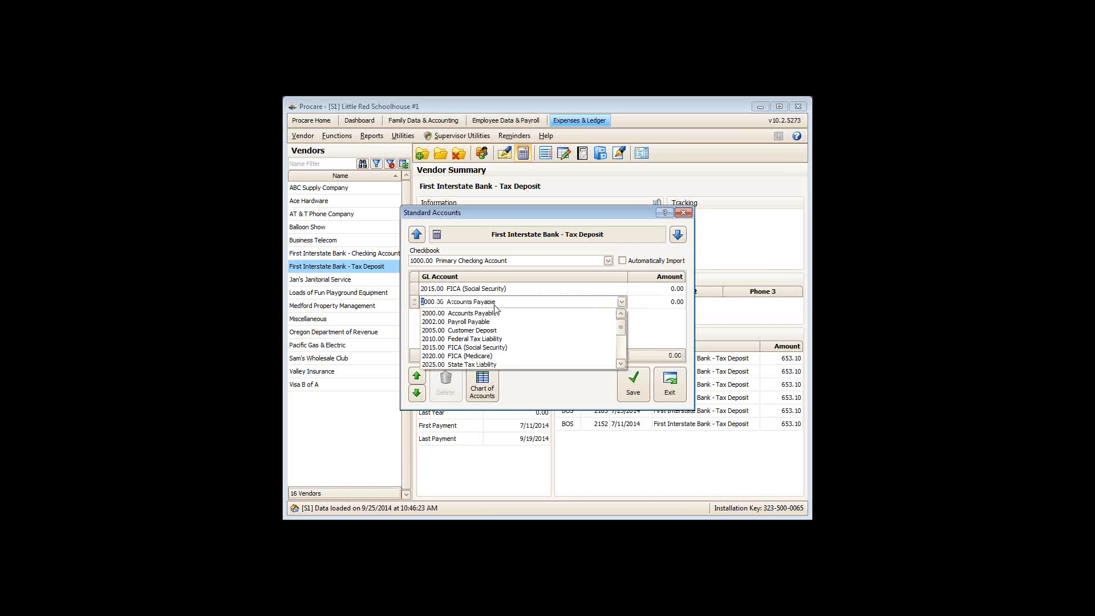
left_click(494, 356)
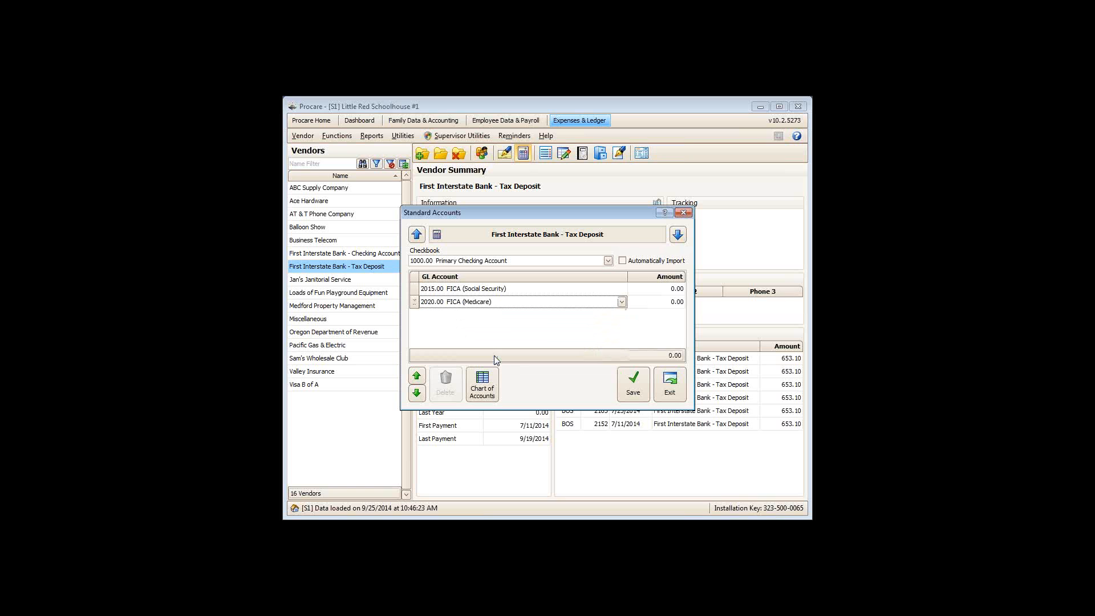
key("Tab")
key("Tab")
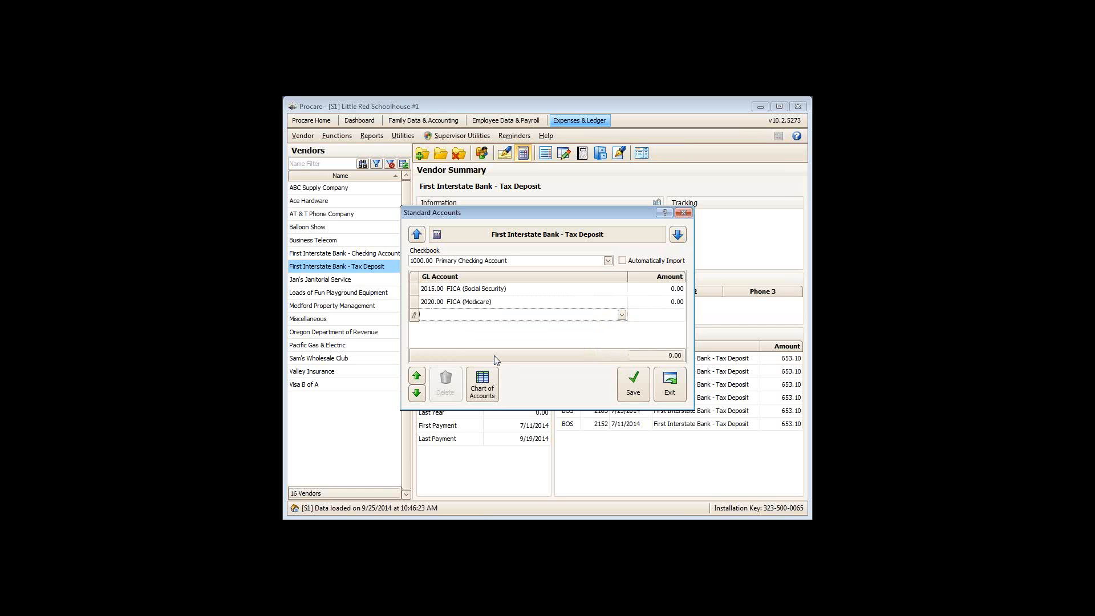
Step: Add GL account 5500.00 FICA Share (Social Security) as the third standard account
left_click(621, 317)
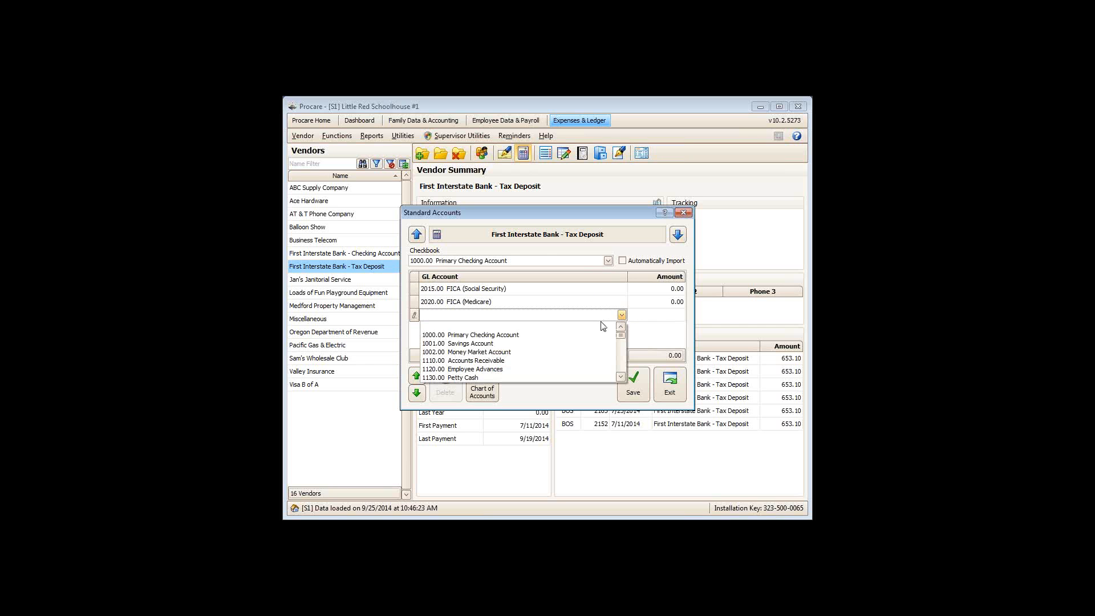
scroll(535, 351, "down", 2)
scroll(535, 351, "down", 3)
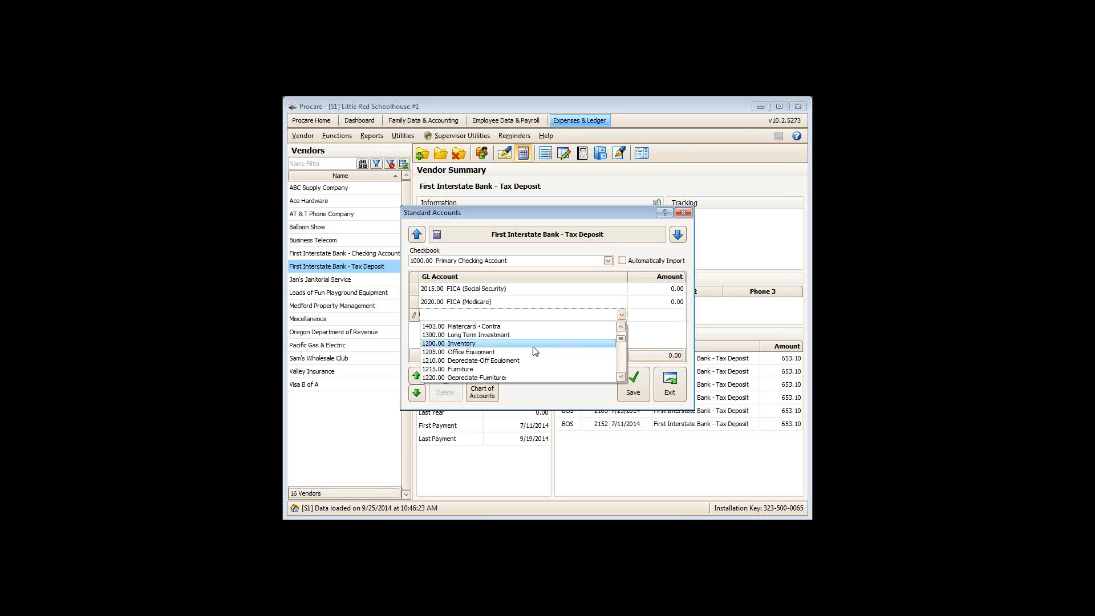
scroll(535, 351, "down", 3)
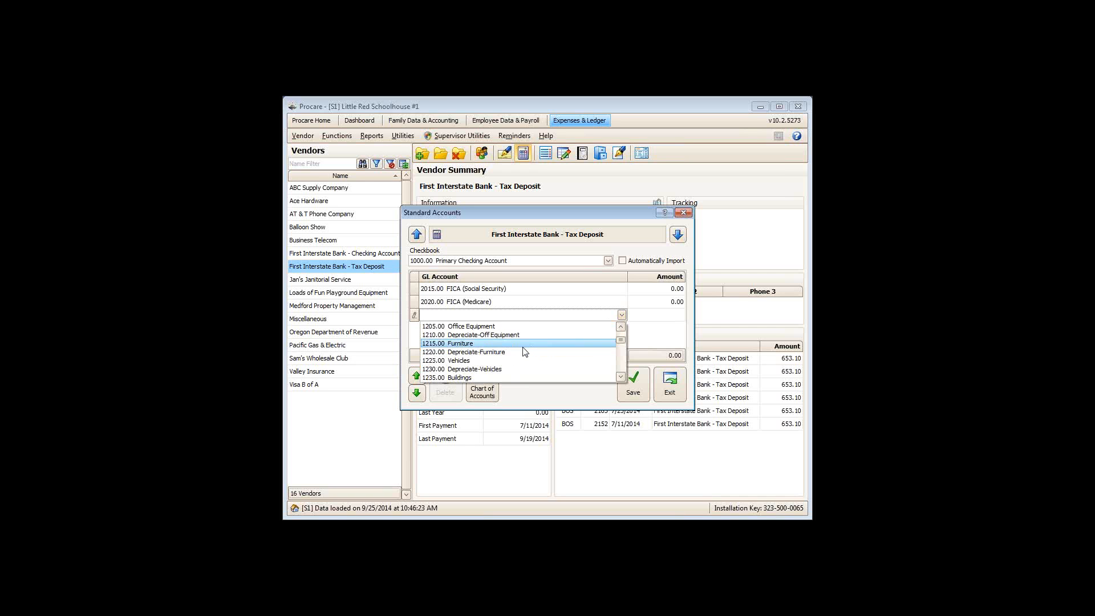
type("5000.00 Office Supplies")
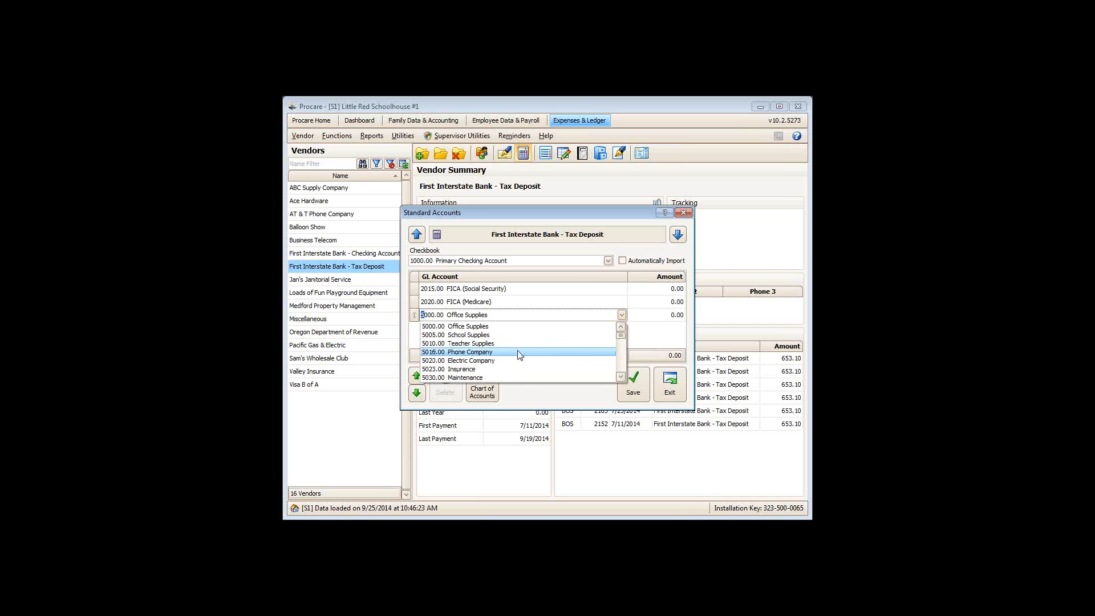
scroll(522, 345, "down", 2)
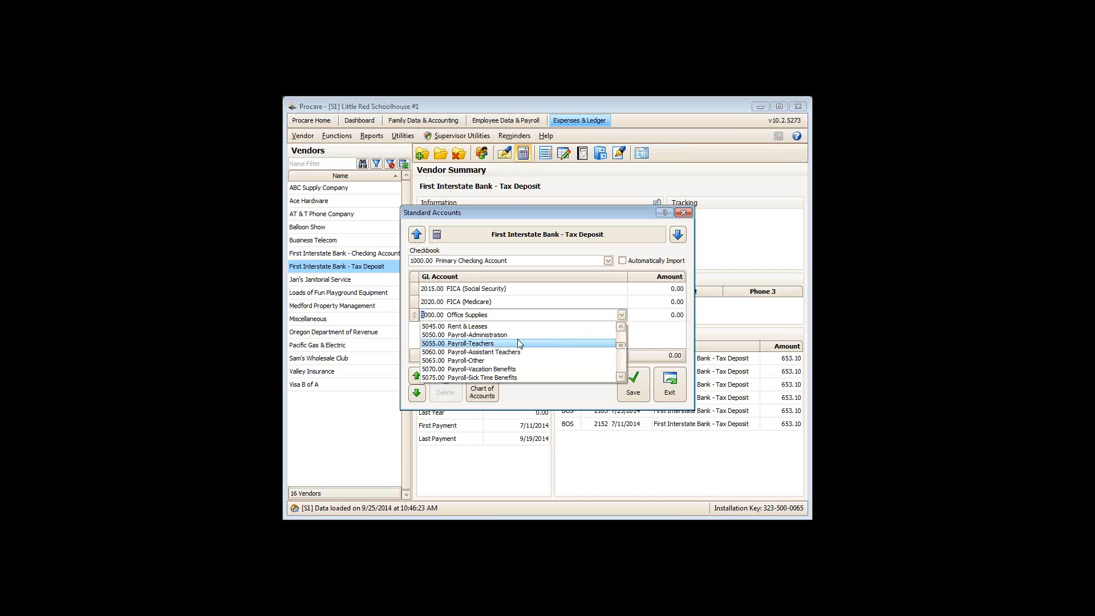
scroll(518, 341, "down", 4)
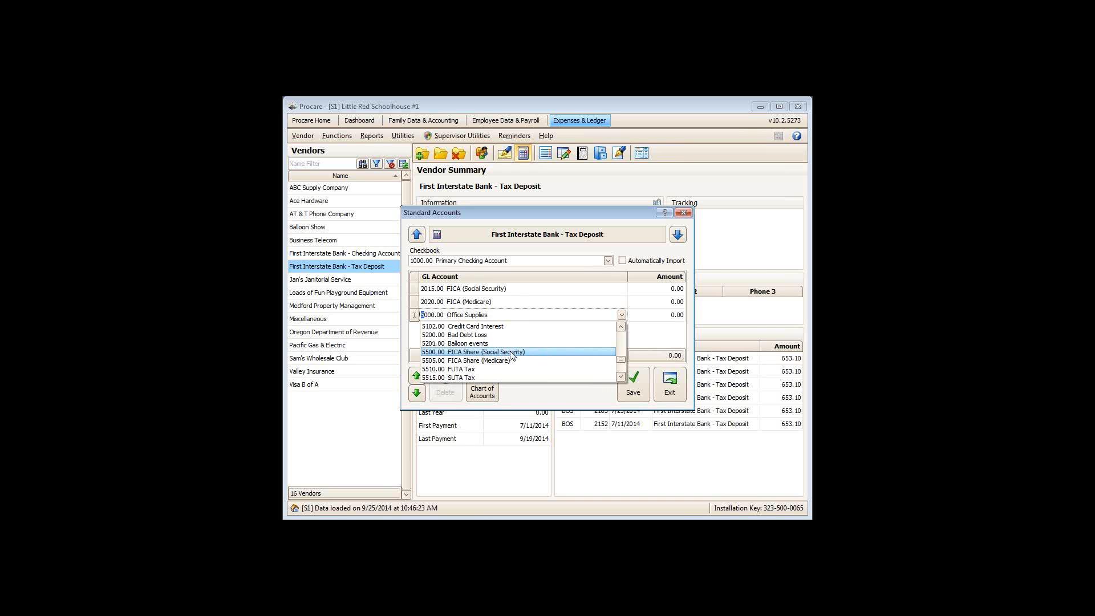
left_click(512, 352)
key("Tab")
key("Tab")
Step: Add GL account 5505.00 FICA Share (Medicare) as the fourth standard account
left_click(510, 330)
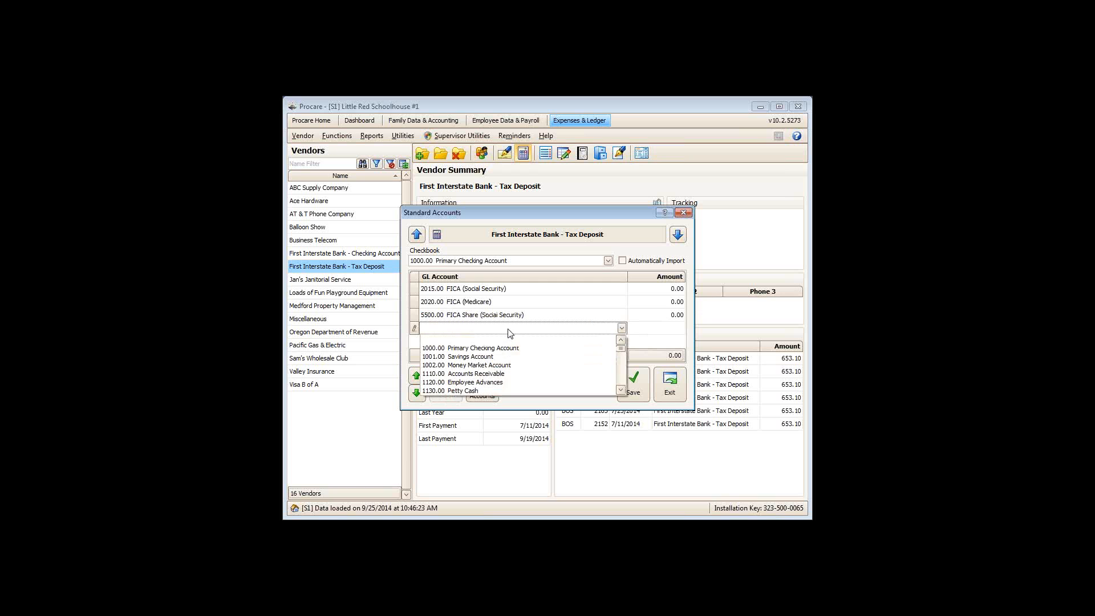
scroll(508, 353, "down", 4)
scroll(507, 355, "down", 6)
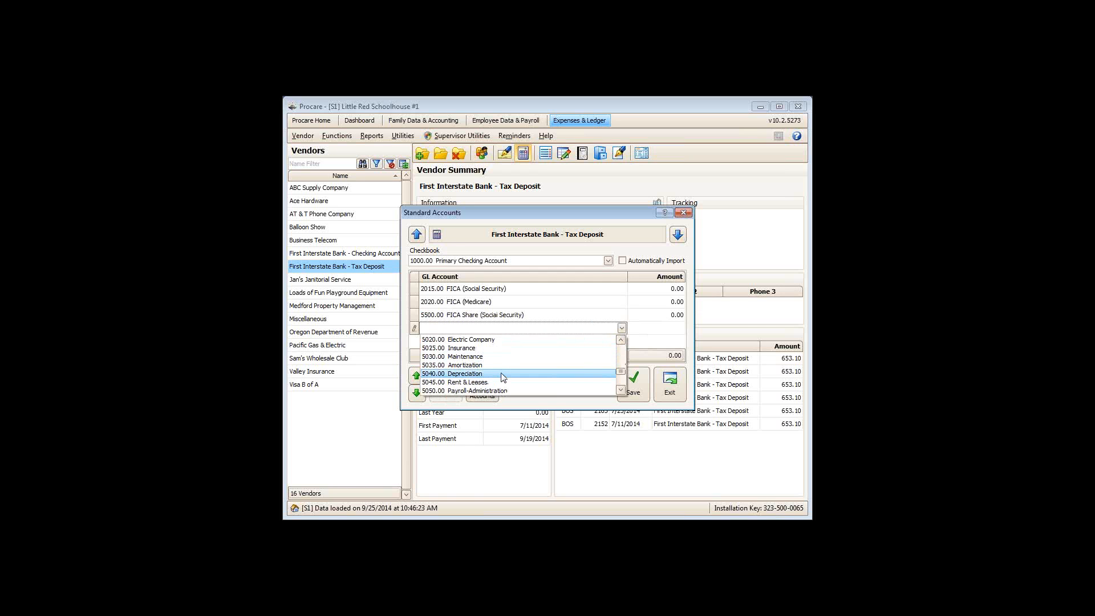
scroll(494, 382, "down", 2)
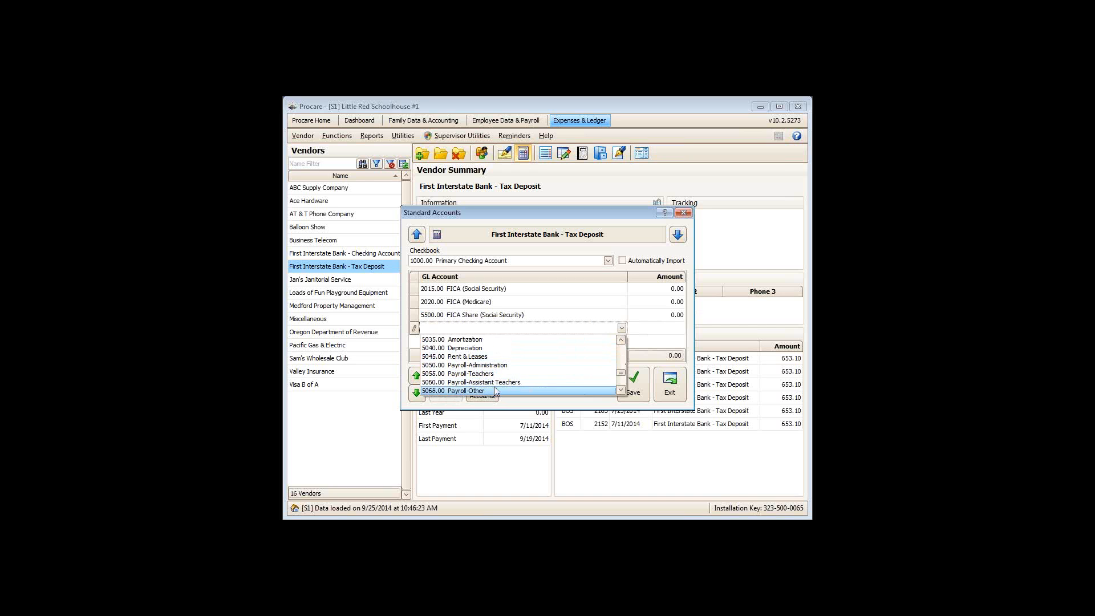
scroll(490, 386, "down", 3)
scroll(494, 386, "down", 2)
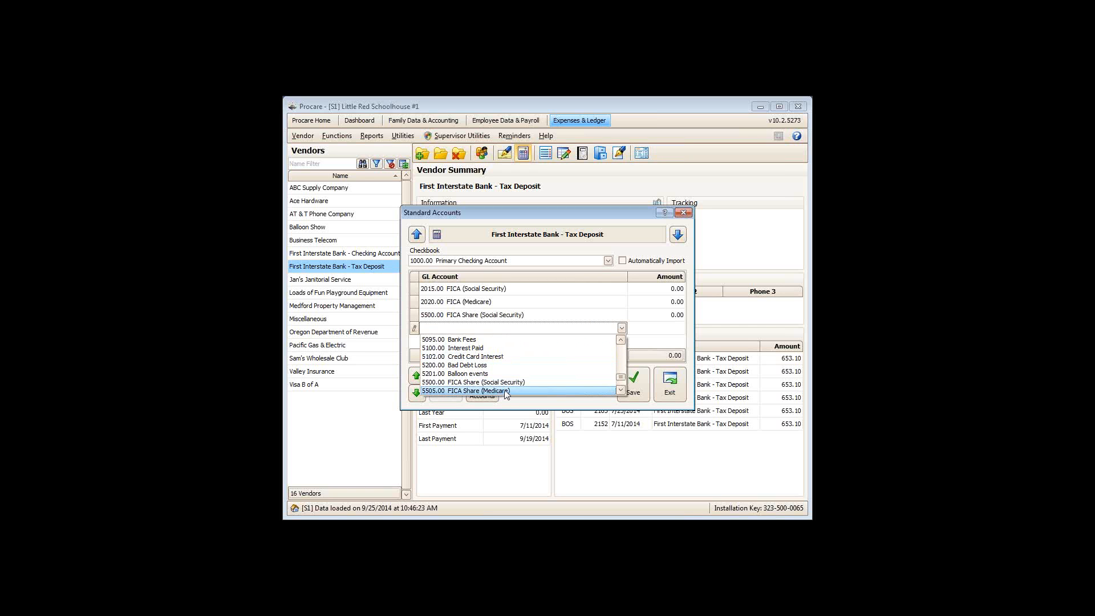
left_click(507, 391)
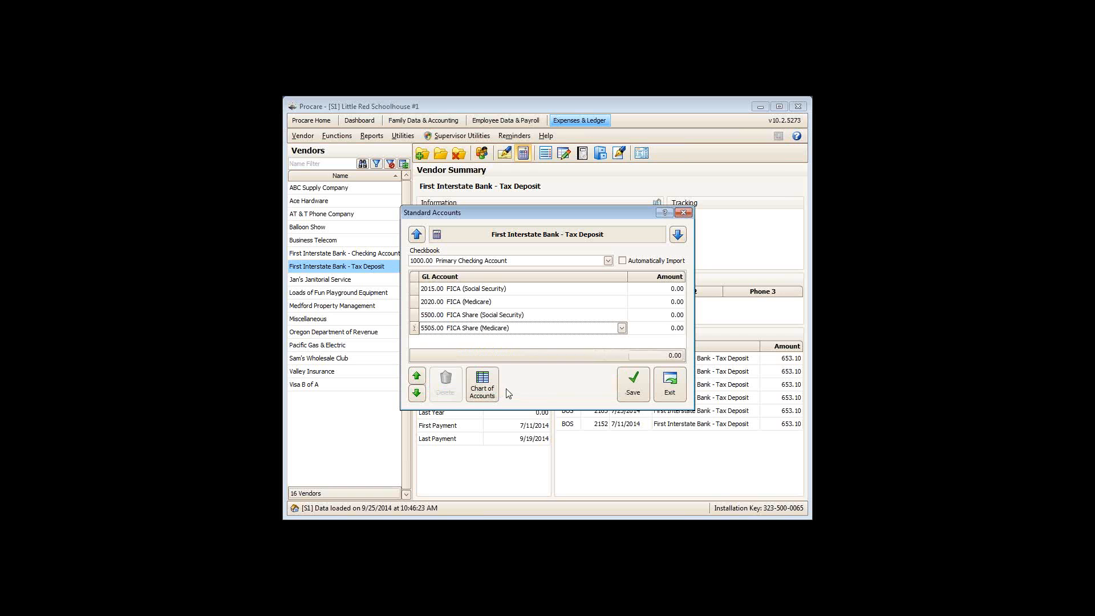
Step: Set the standard amounts to -1000.00 for FICA (Social Security) and -200.00 for FICA (Medicare)
left_click(640, 291)
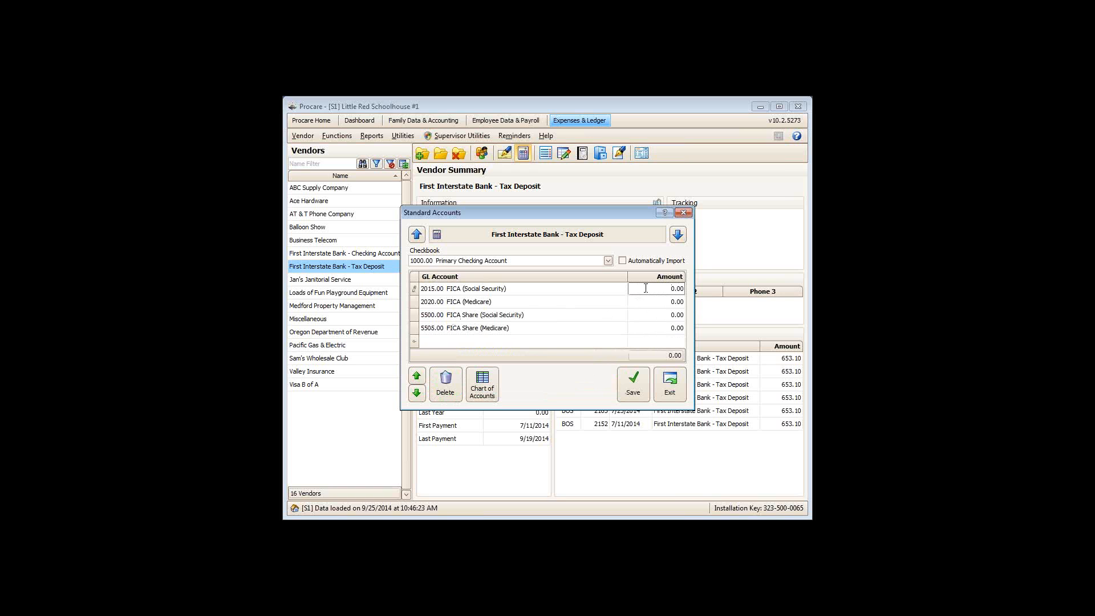
type("-1000")
key("Tab")
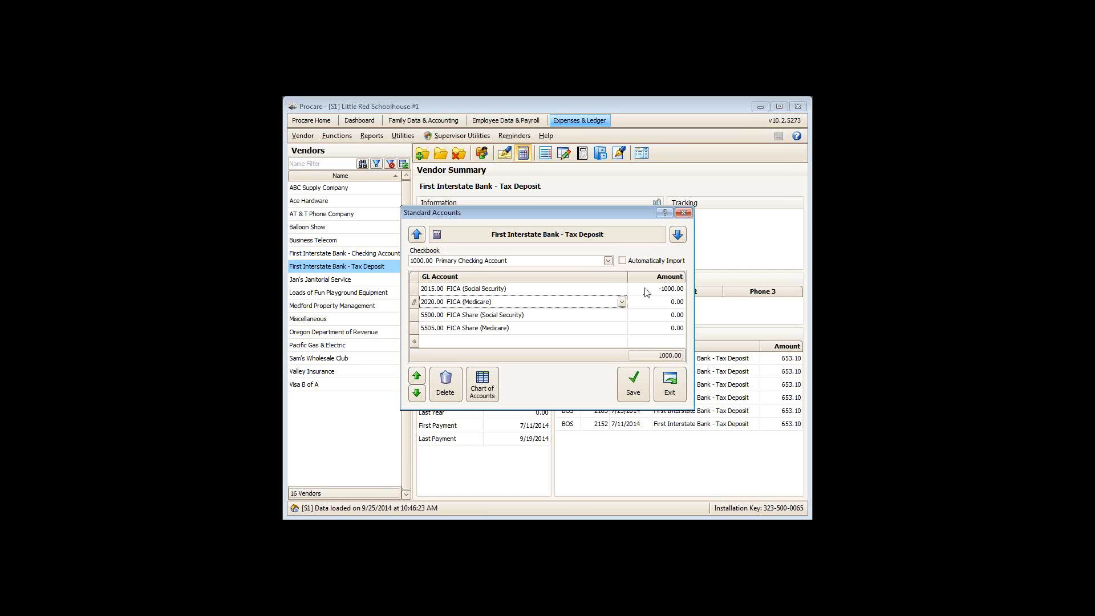
left_click(654, 303)
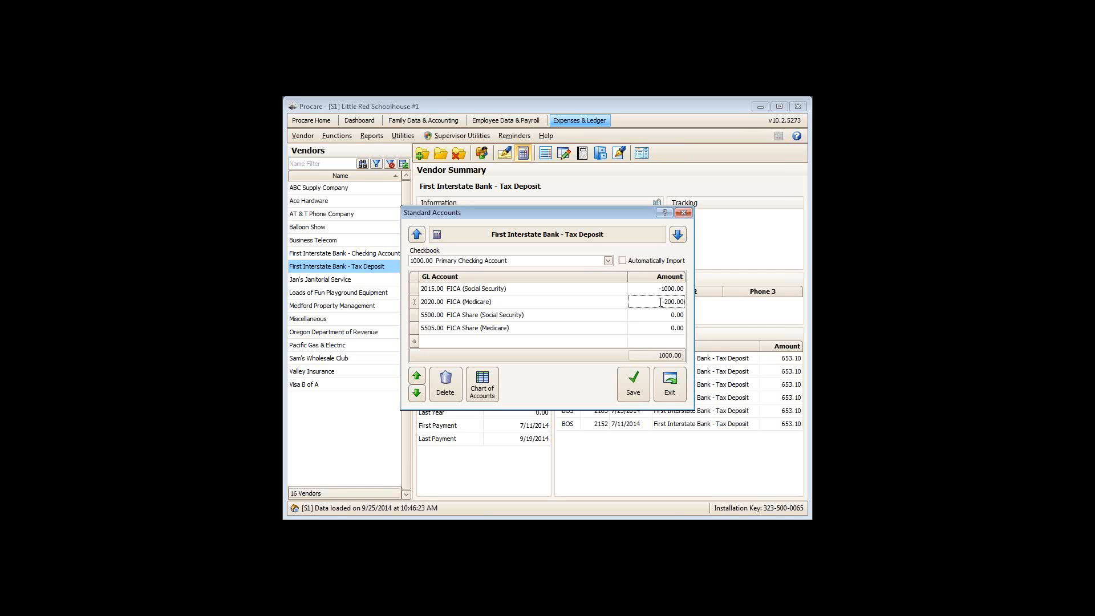
Step: Set the standard amounts to 1000.00 for FICA Share (Social Security) and 200.00 for FICA Share (Medicare)
left_click(647, 317)
left_click(647, 317)
type("1000")
left_click(659, 330)
left_click(670, 328)
type("200")
left_click(604, 303)
left_click(669, 331)
left_click(632, 304)
Step: Turn on automatic import for the tax deposit vendor's standard accounts, save them and leave the form
left_click(622, 260)
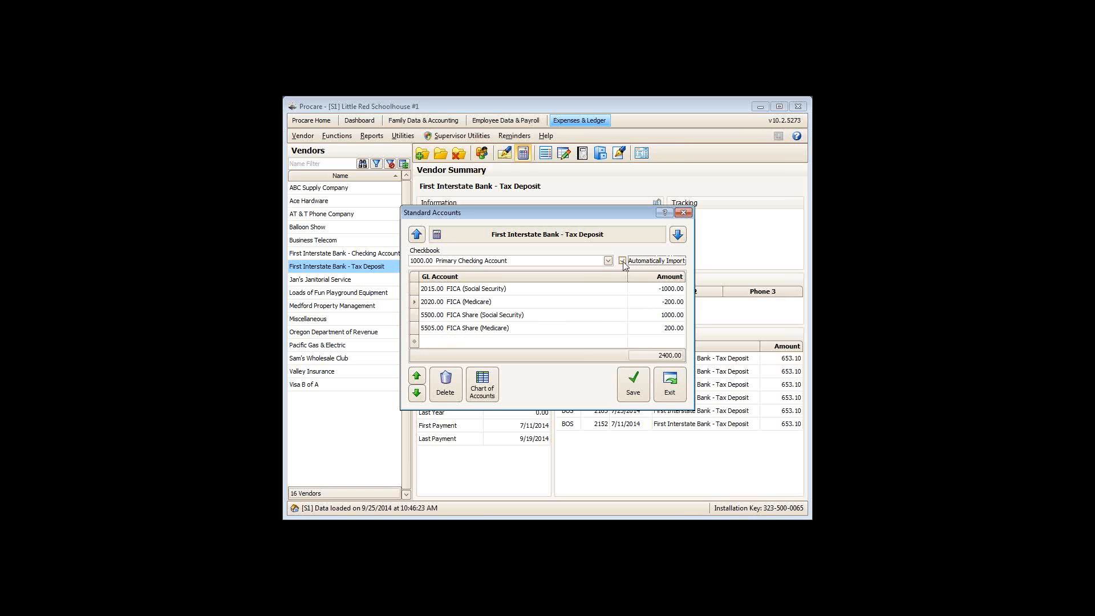
left_click(632, 394)
left_click(668, 383)
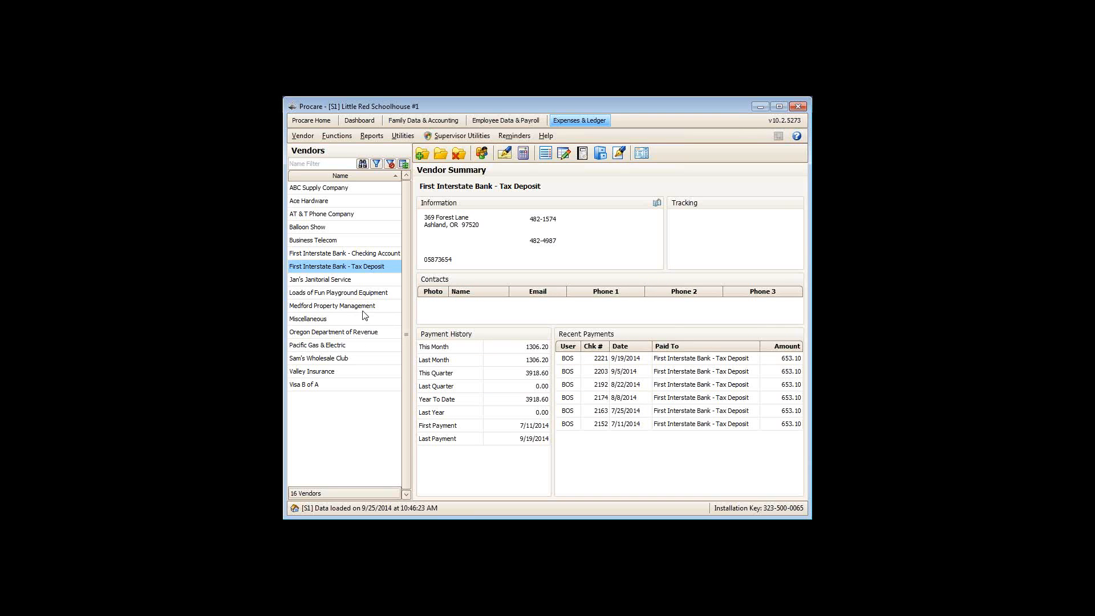
Step: View the vendor summaries of Pacific Gas & Electric and Loads of Fun Playground Equipment
left_click(358, 346)
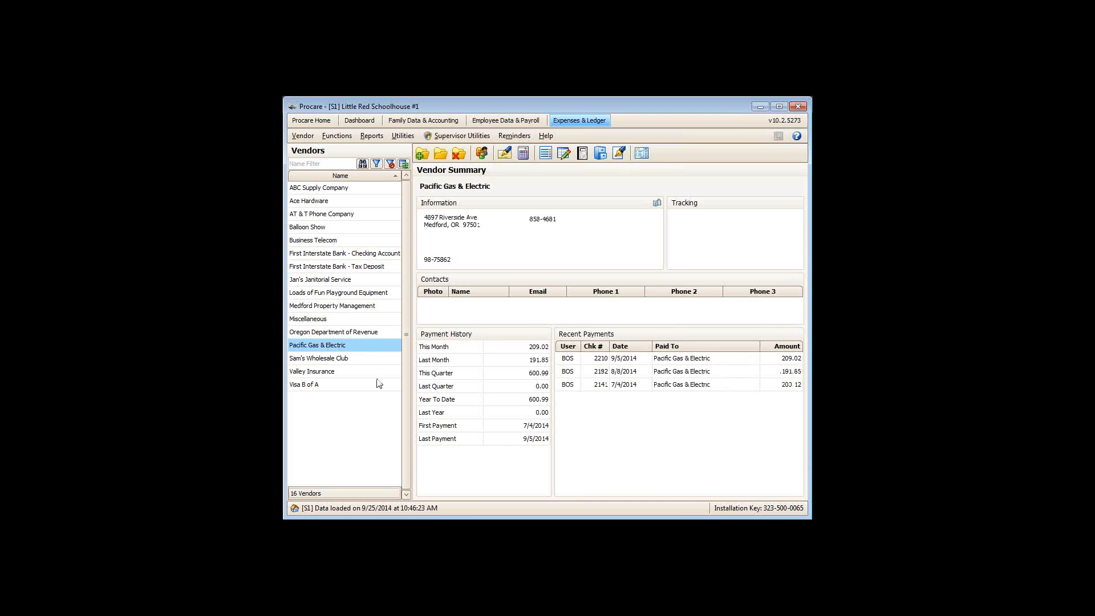
left_click(381, 293)
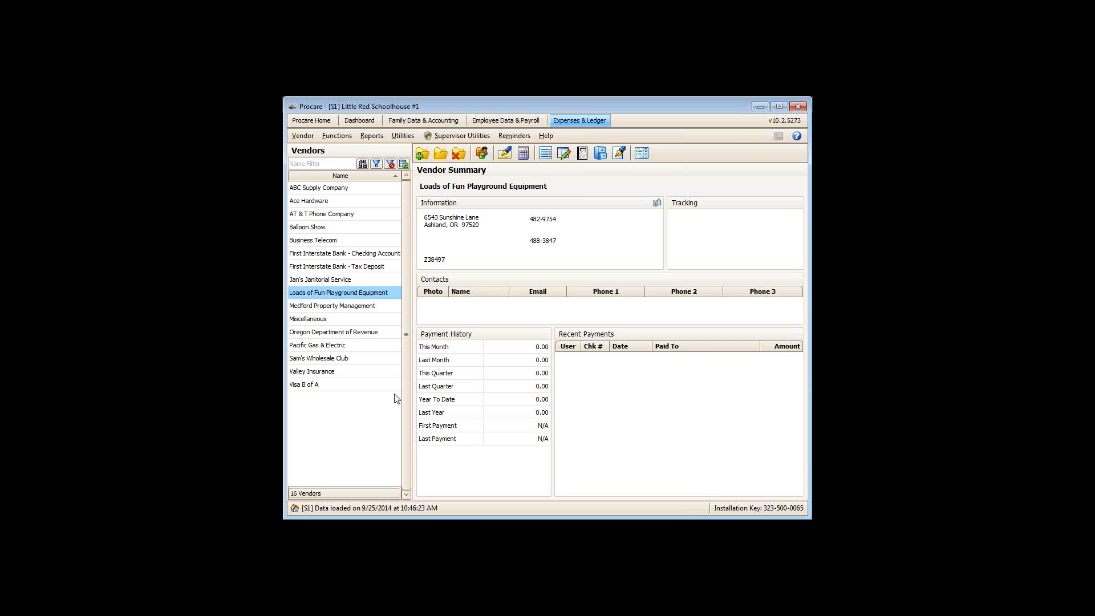
Step: Find Balloon Show's posted check in Check Calculation, change its Balloon events amount to 50.00 and save the edit
left_click(332, 228)
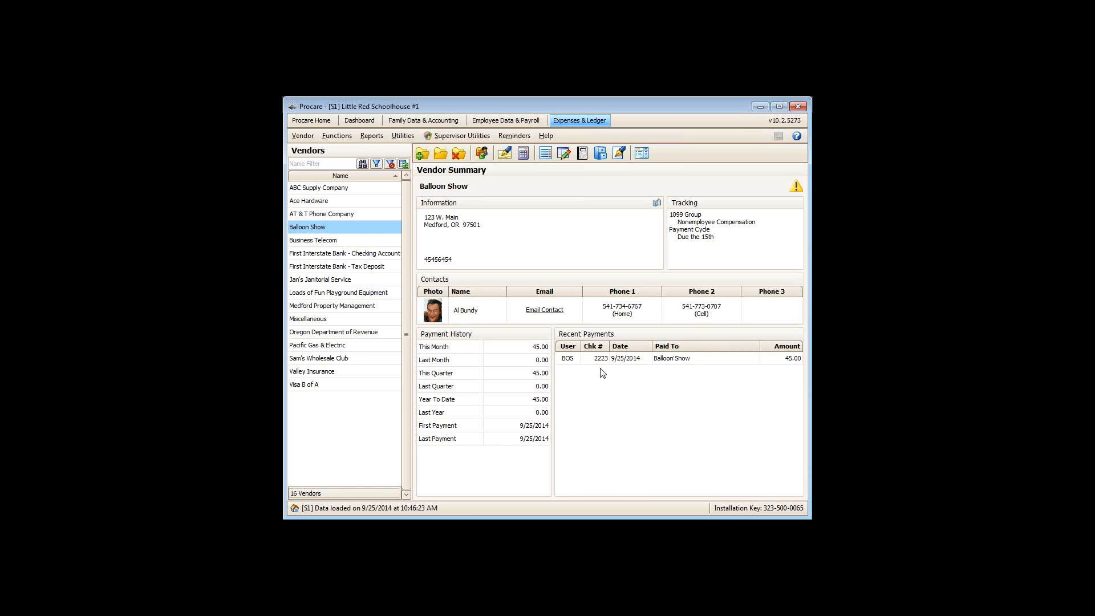
left_click(714, 363)
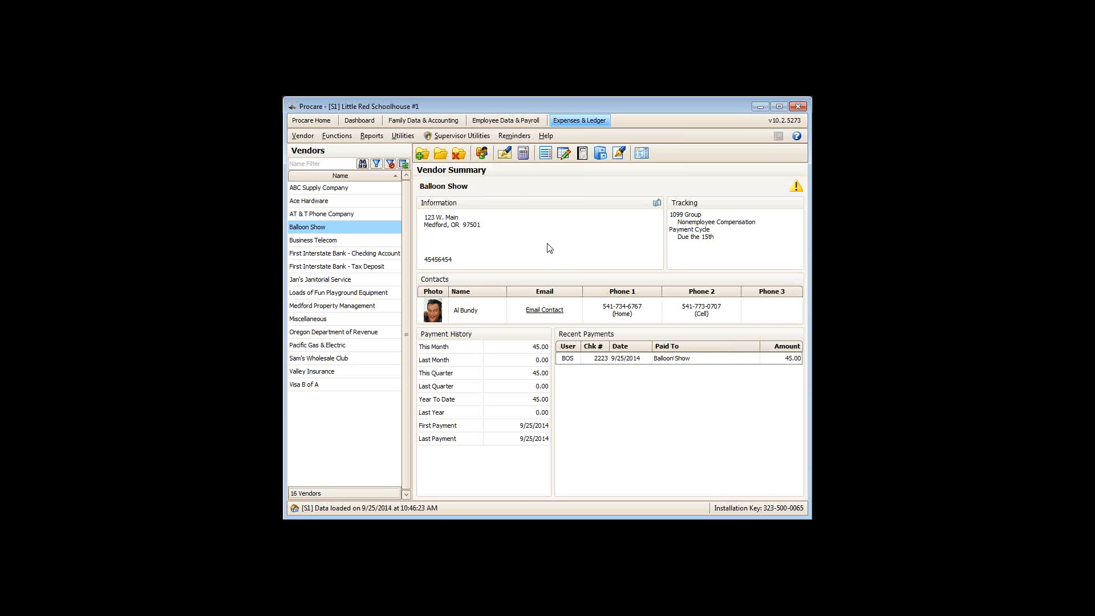
left_click(508, 154)
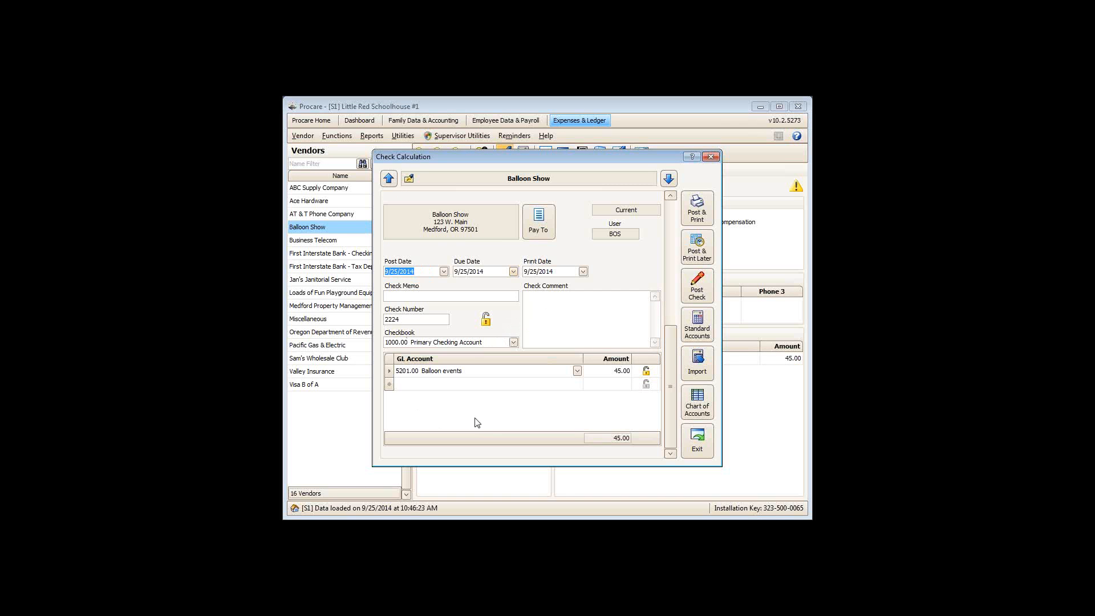
left_click(673, 268)
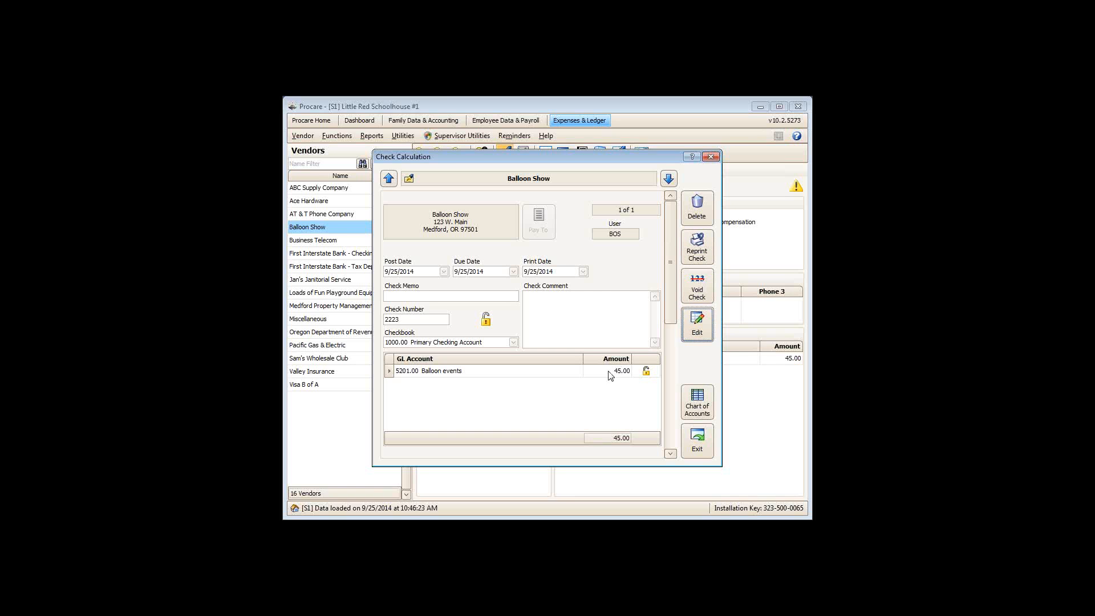
left_click(652, 374)
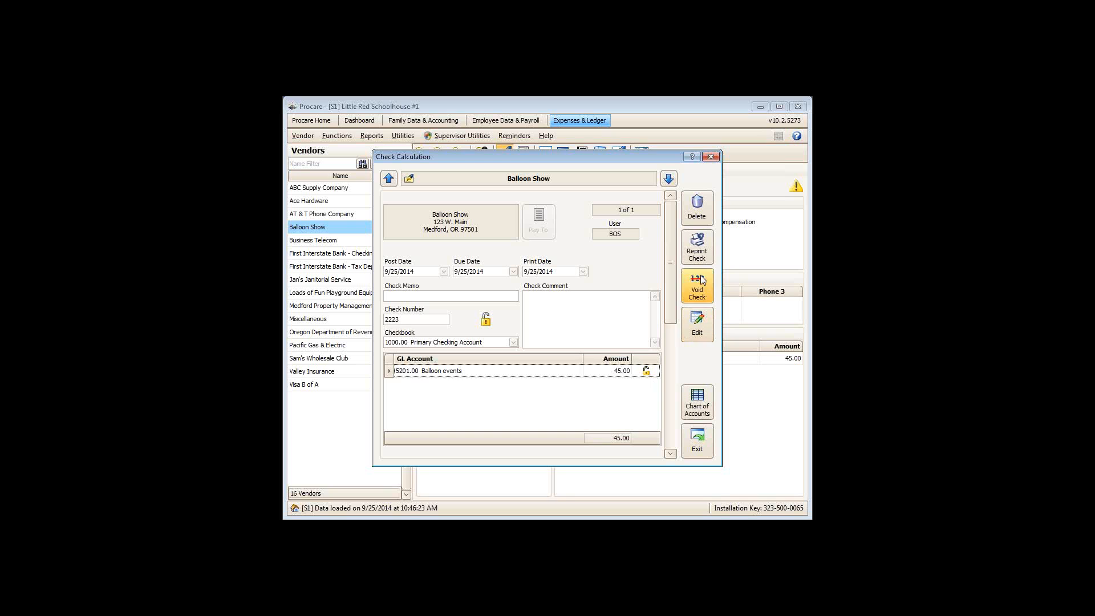
left_click(697, 323)
left_click(615, 374)
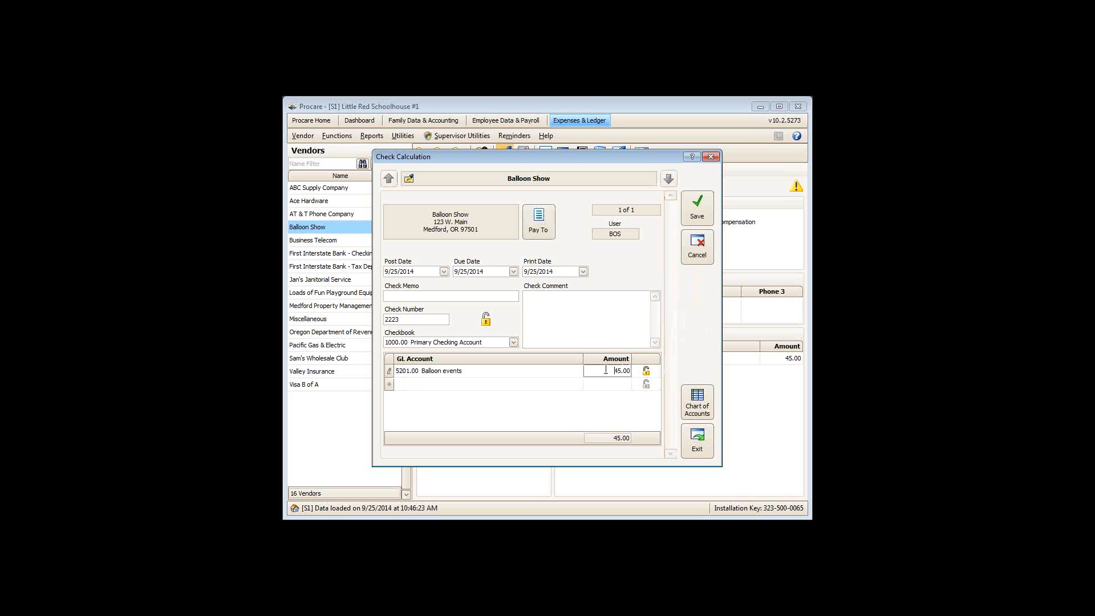
type("5")
left_click(697, 207)
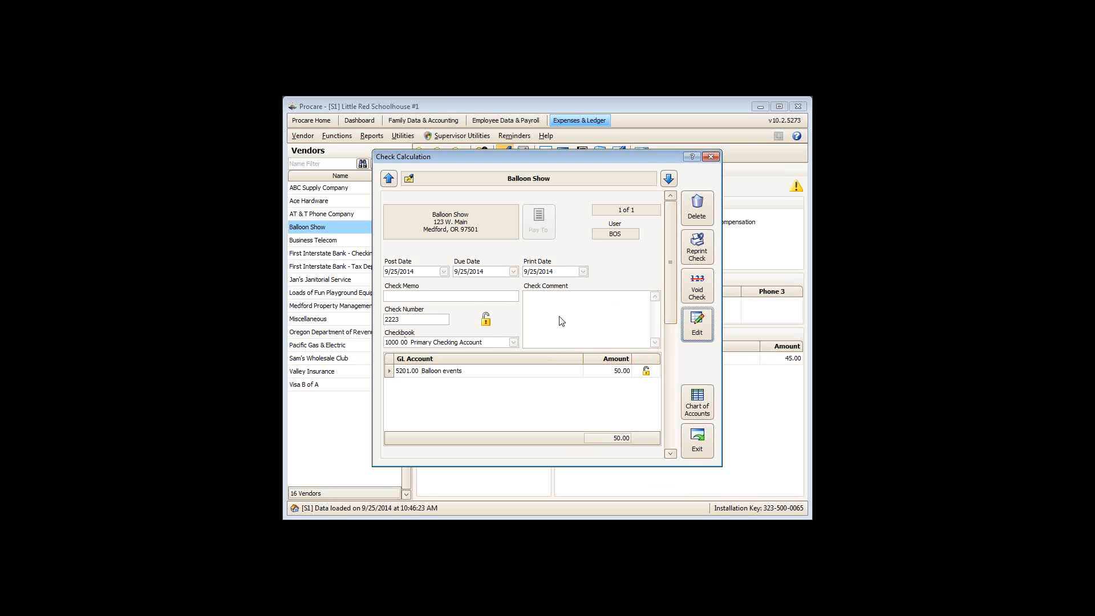
Step: Move through the vendors in Check Calculation to First Interstate Bank - Tax Deposit and view its imported standard accounts
mouse_move(494, 327)
left_click(669, 180)
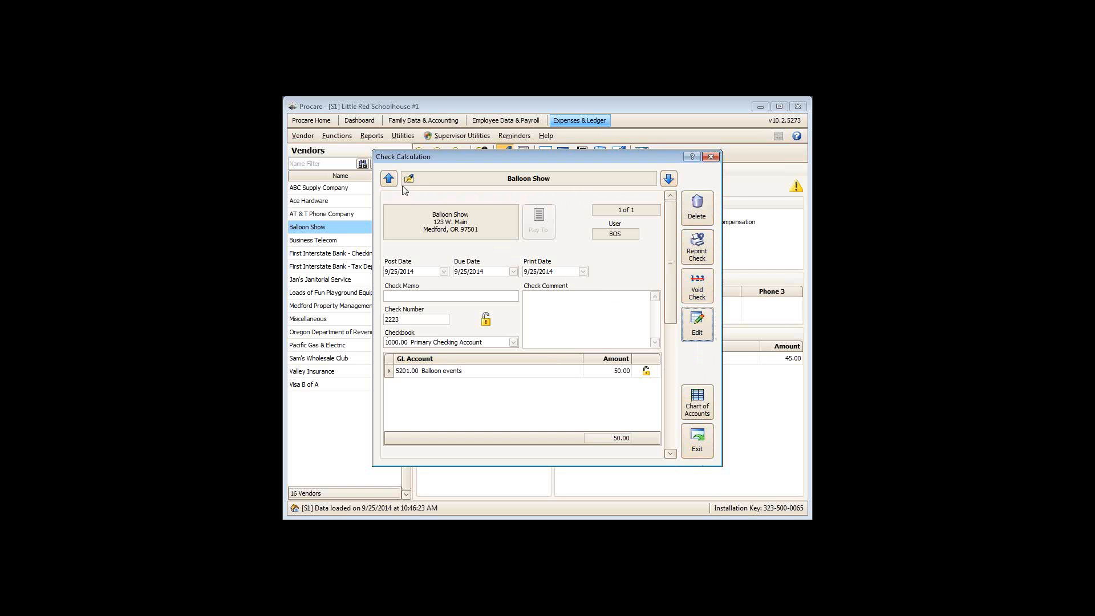
left_click(668, 179)
left_click(668, 179)
left_click(668, 179)
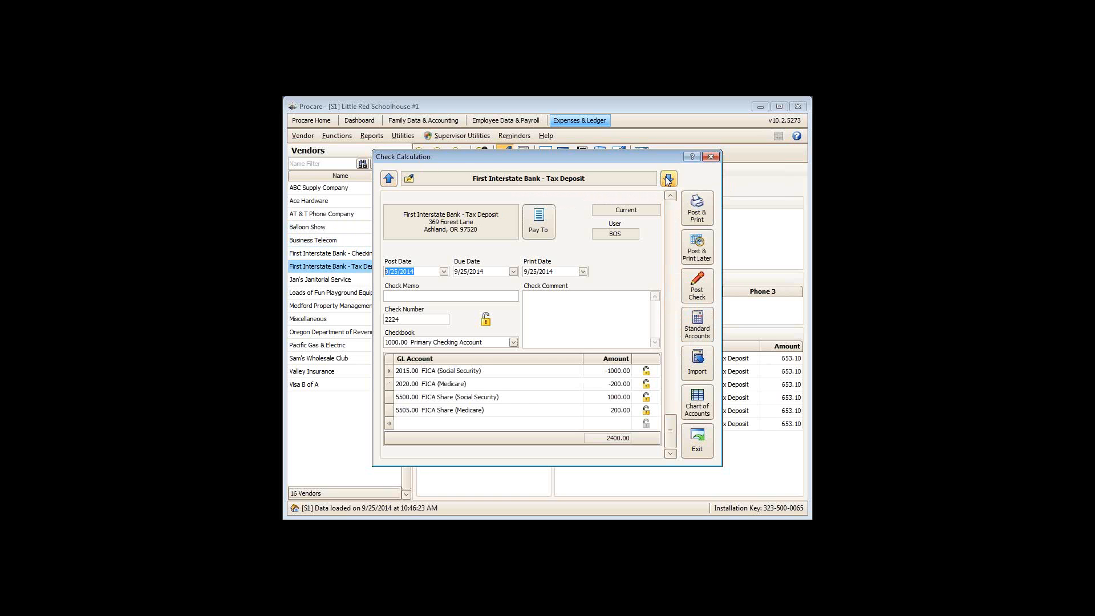
Step: Browse the vendors in Check Calculation to Loads of Fun Playground Equipment and back to Balloon Show, and close the form
left_click(669, 179)
left_click(668, 179)
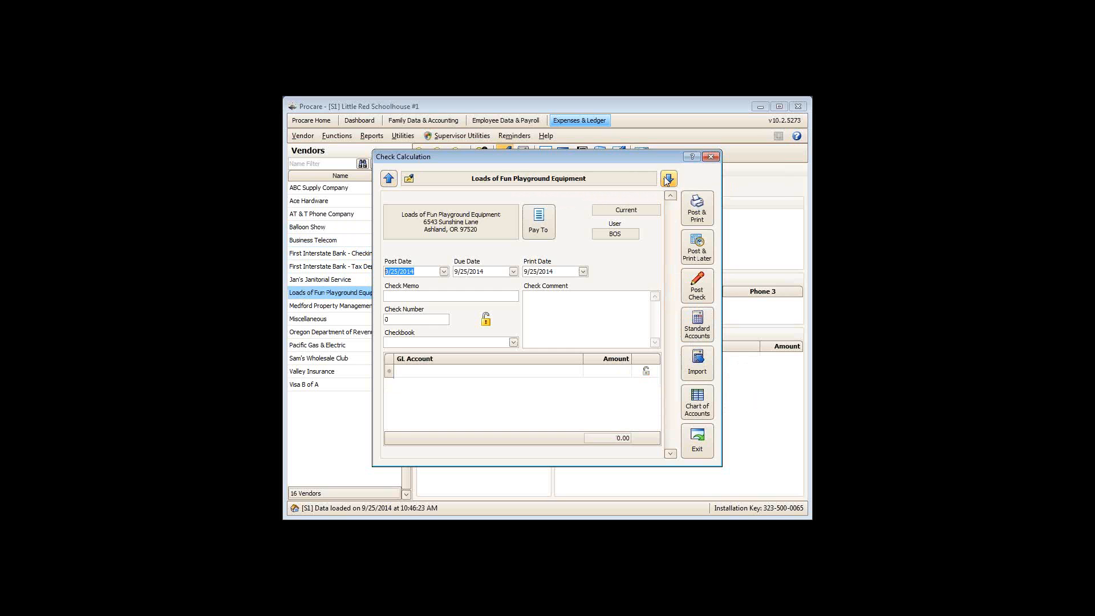
left_click(388, 179)
left_click(388, 179)
left_click(388, 179)
left_click(389, 180)
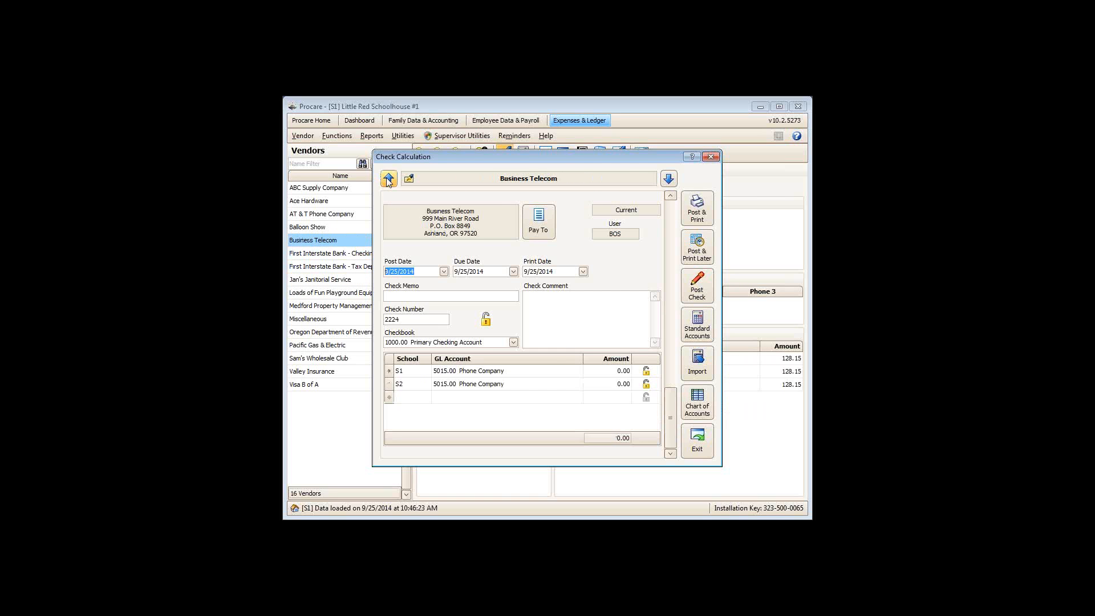
left_click(388, 179)
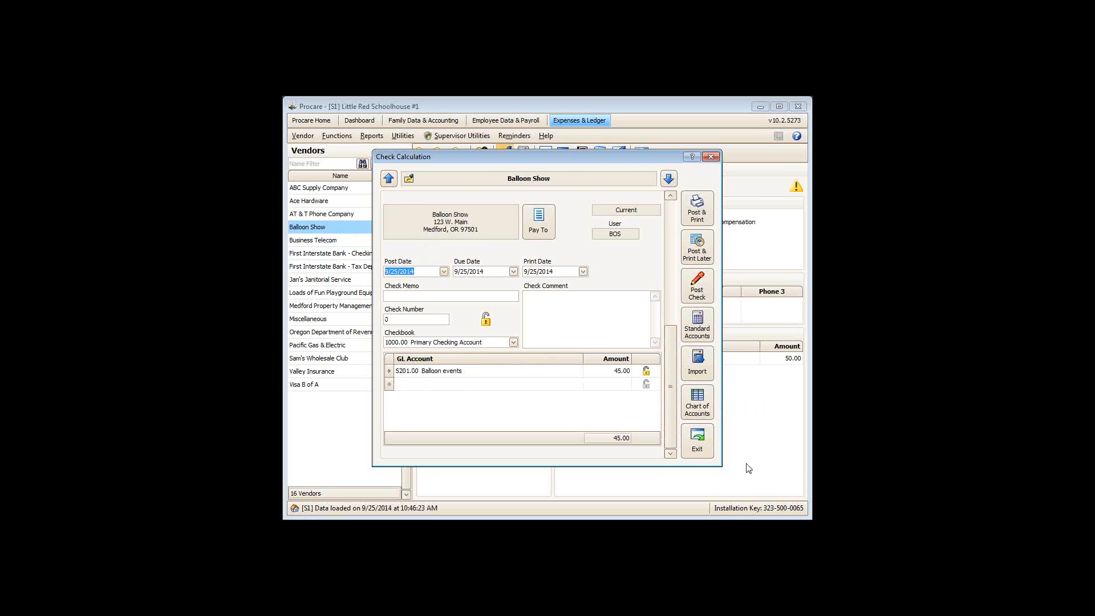
left_click(703, 447)
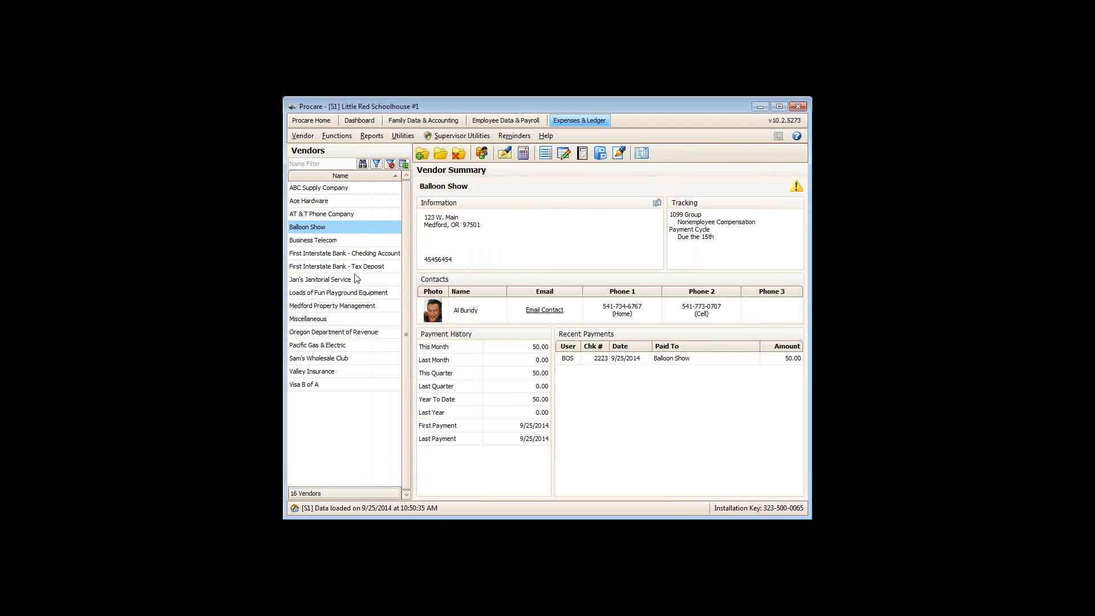
Step: View the phone company lines for both schools in AT & T Phone Company's Check Calculation and close it
left_click(357, 215)
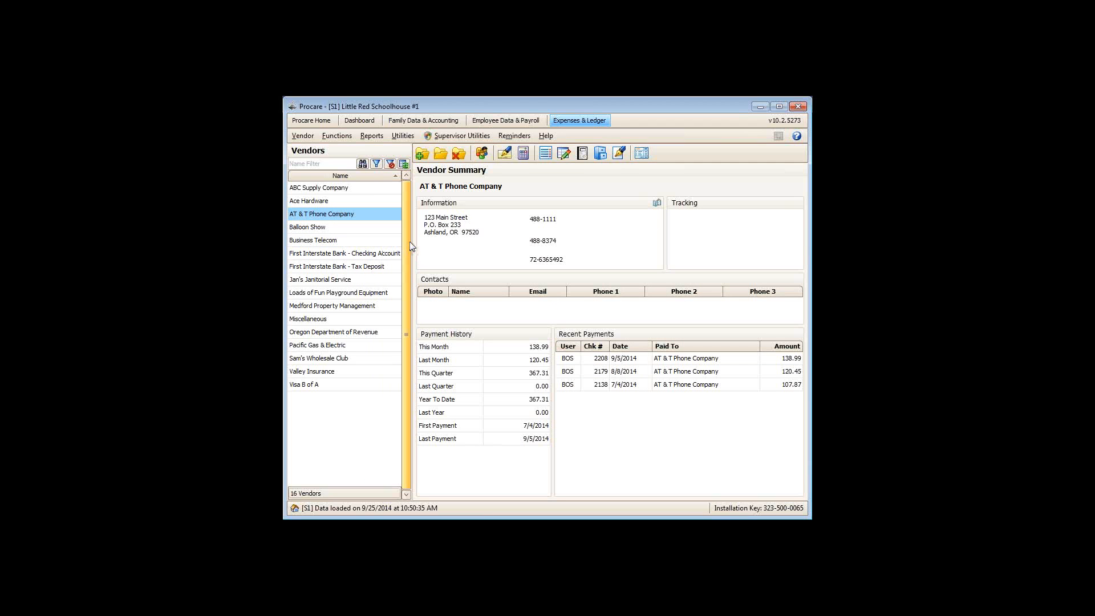
left_click(505, 152)
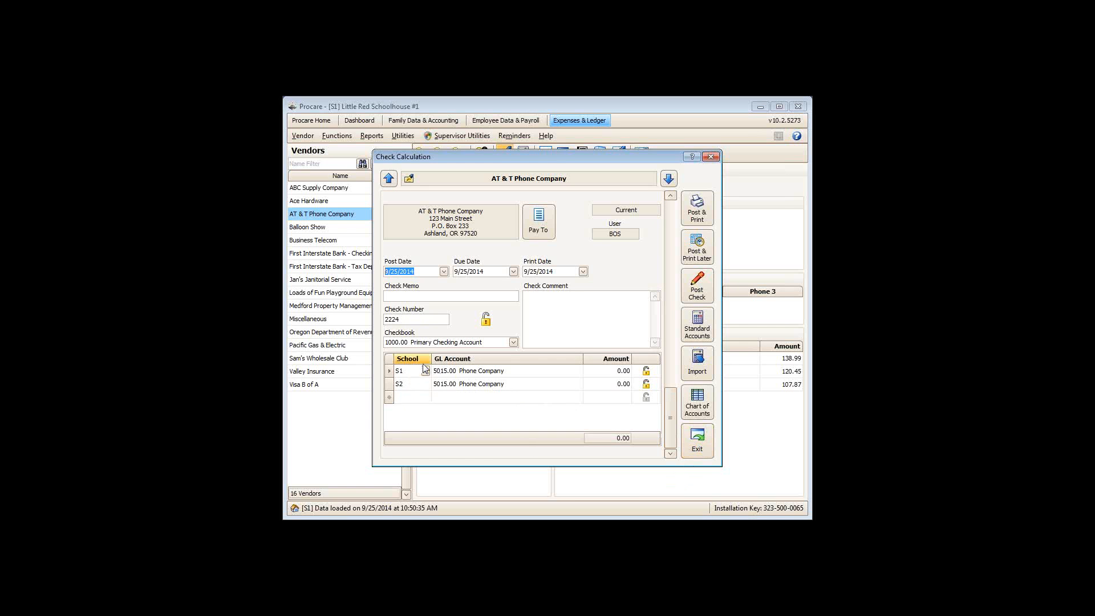
left_click(698, 440)
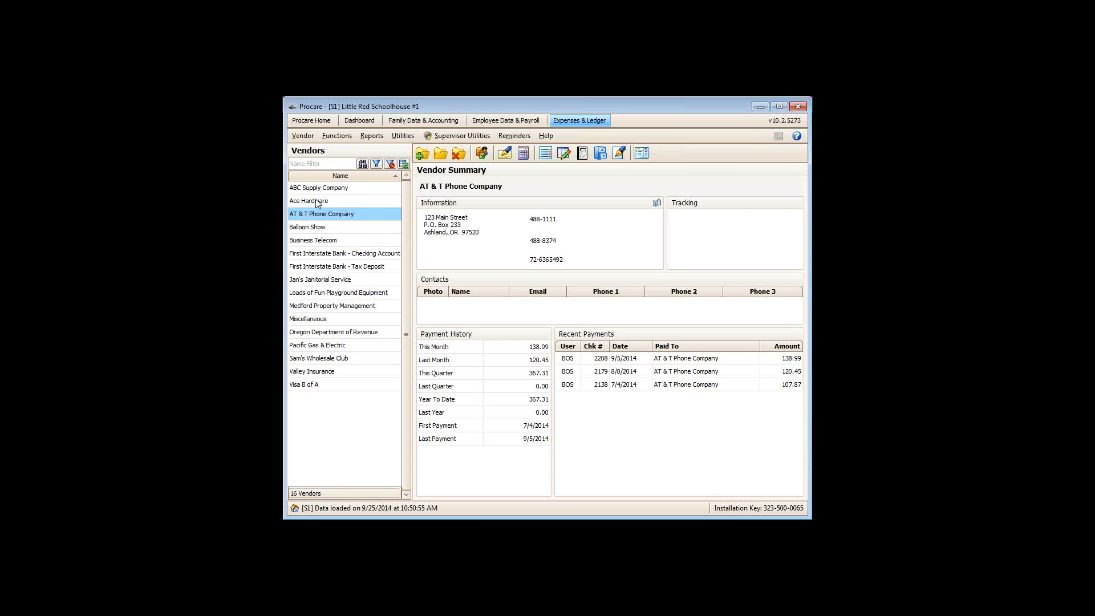
Step: Start a new Donations & Grants entry in the General Journal with the comment "Donation from Smith Fdtn"
left_click(641, 153)
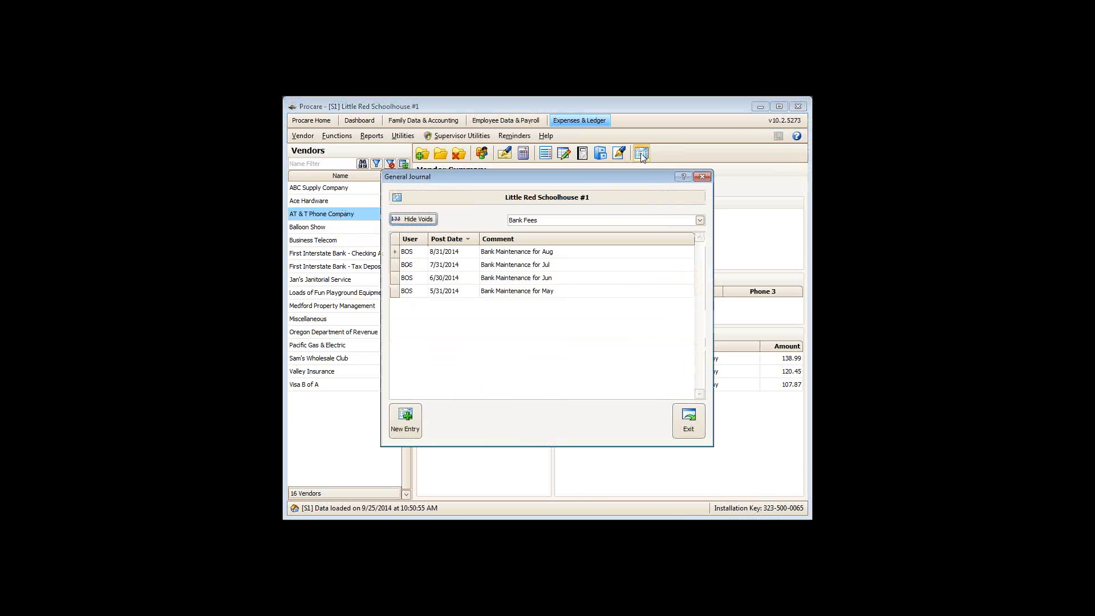
left_click(699, 221)
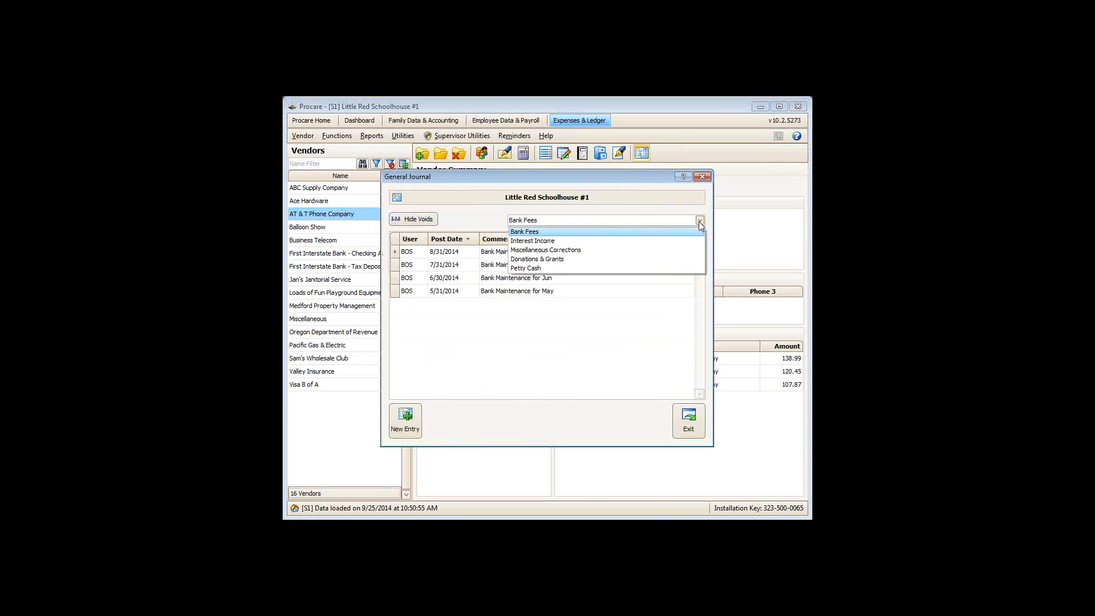
left_click(560, 265)
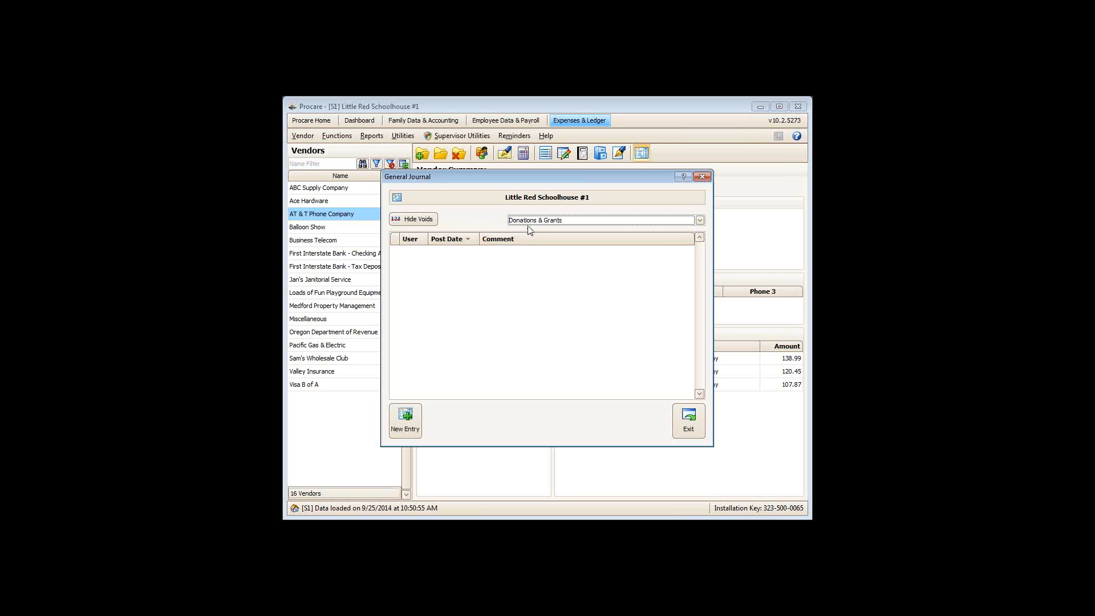
left_click(410, 417)
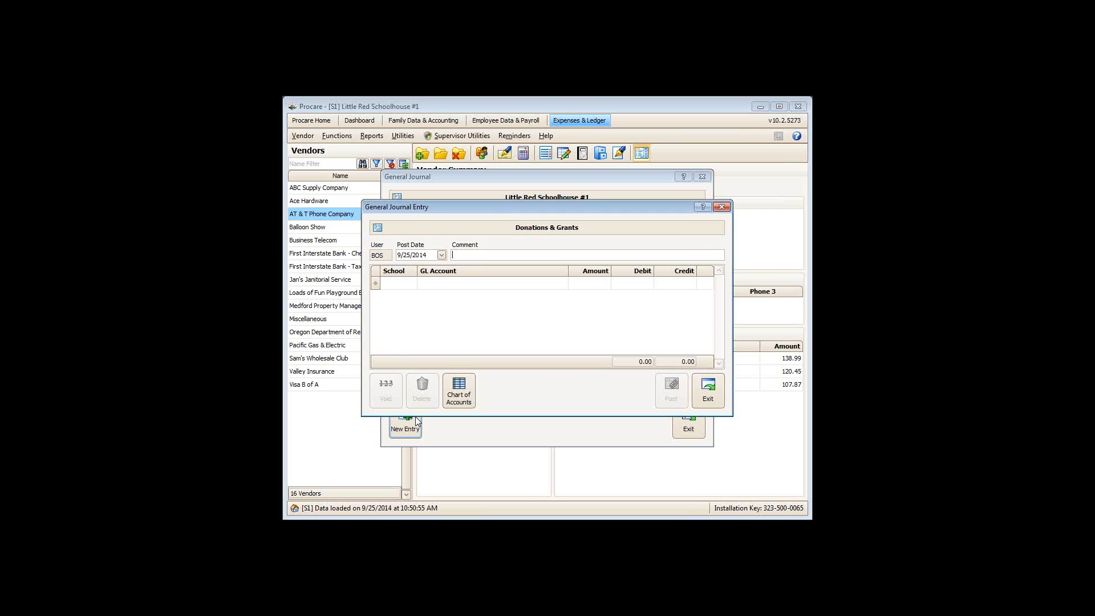
type("Donation")
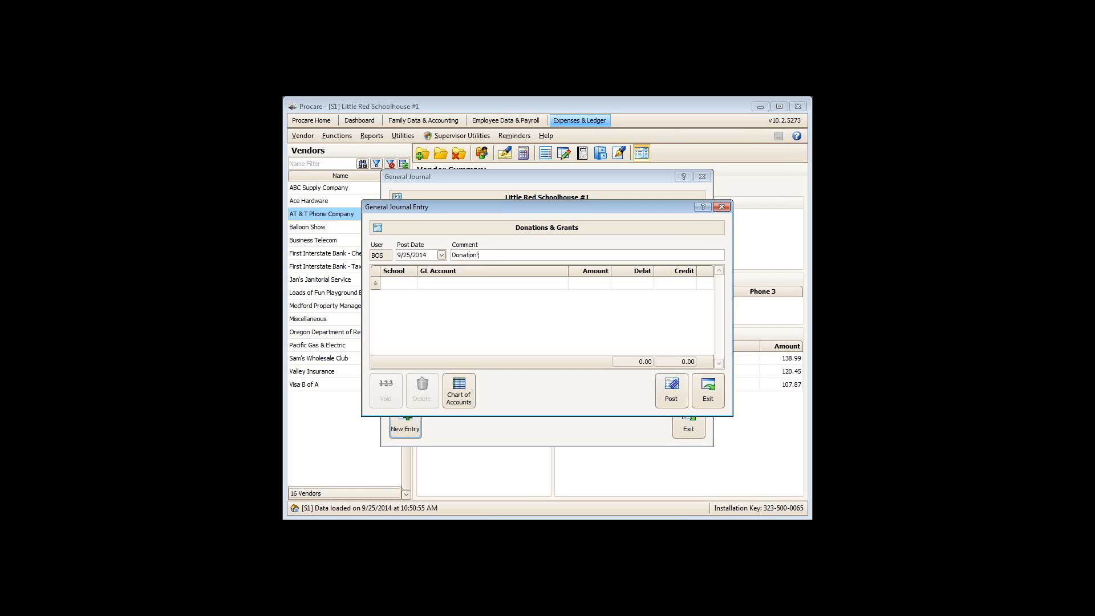
type(" from Smith Fdtn")
Step: Add a journal line for school S1 to account 1000.00 Primary Checking Account with an amount of 1000.00
left_click(398, 284)
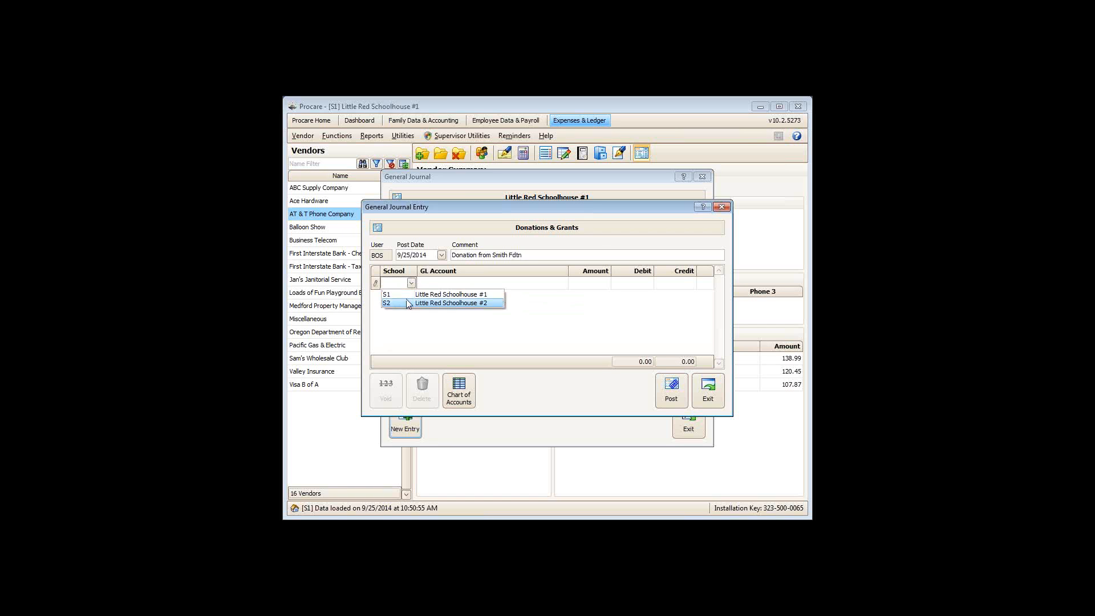
left_click(406, 294)
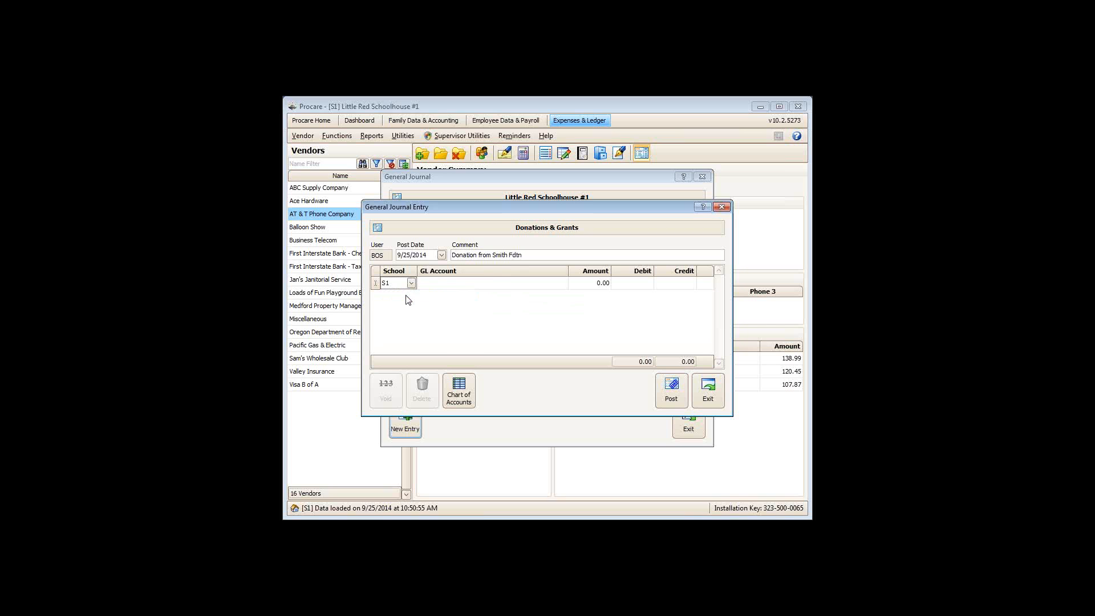
left_click(445, 285)
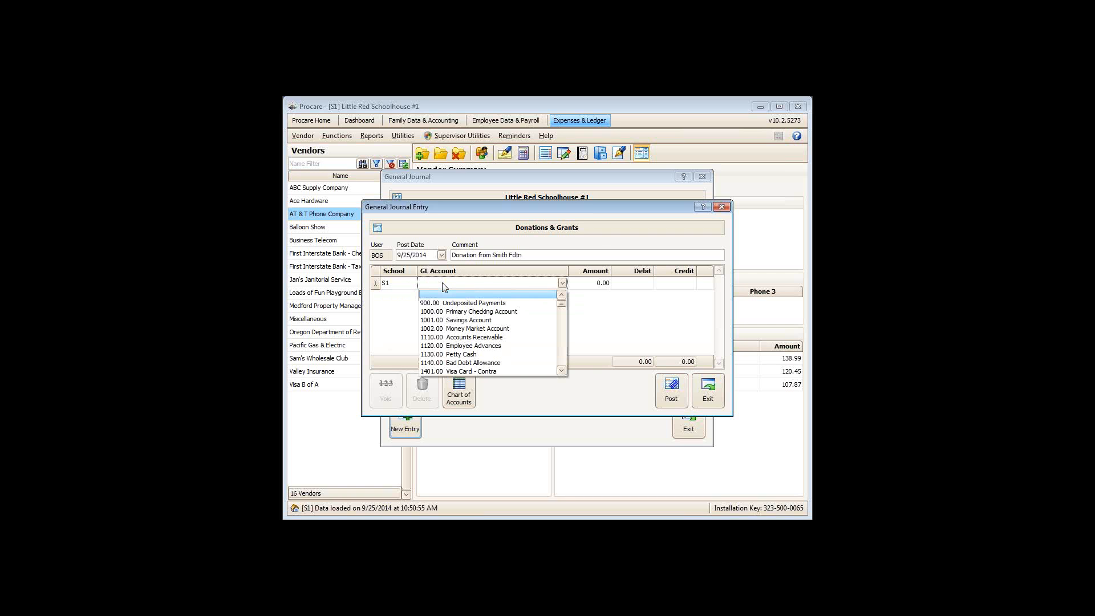
left_click(483, 312)
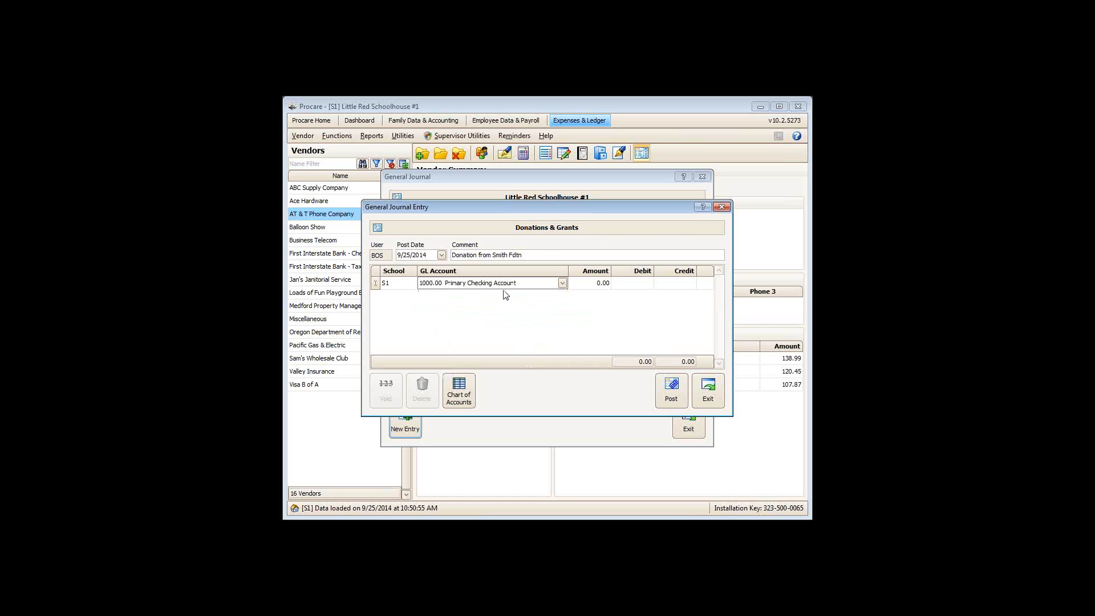
left_click(594, 283)
type("1000")
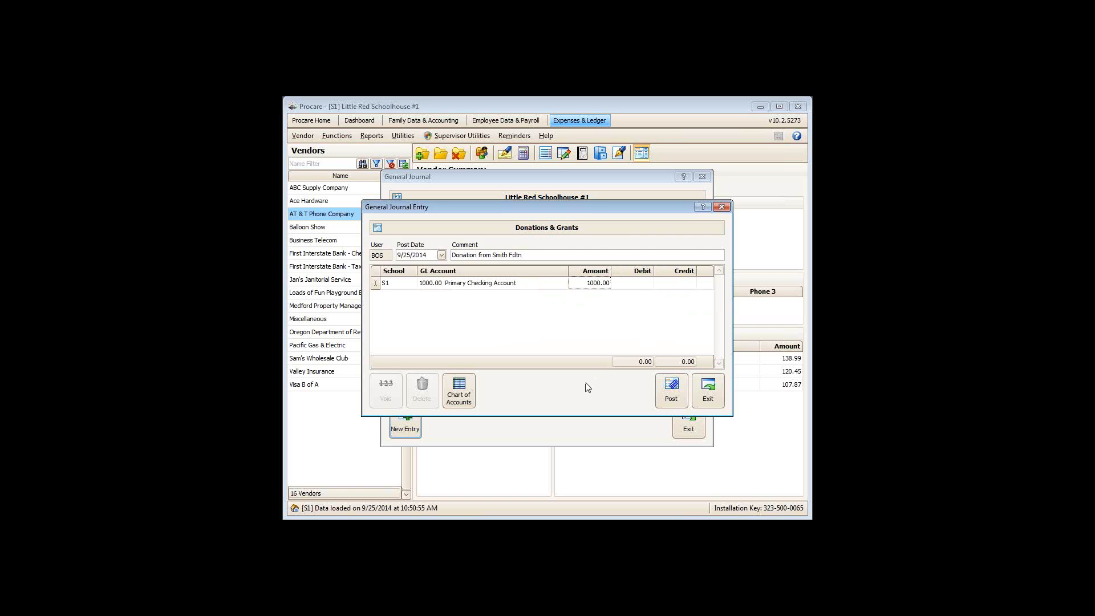
key("Return")
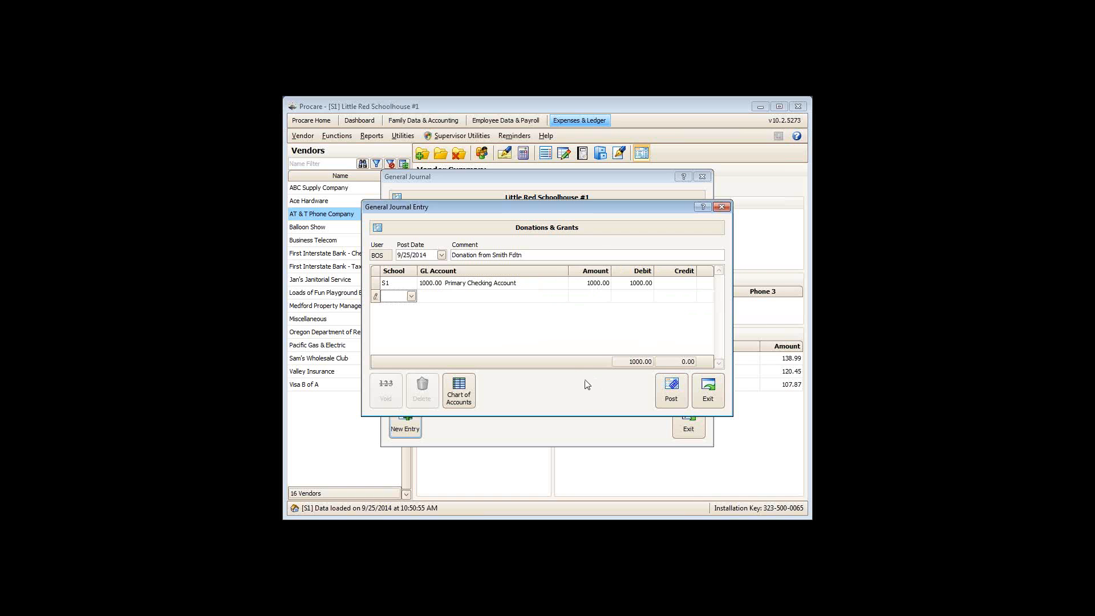
Step: Add a second line for school S1 to account 4045.00 Grants, Donations, Fundraisers with an amount of 1000.00
left_click(411, 296)
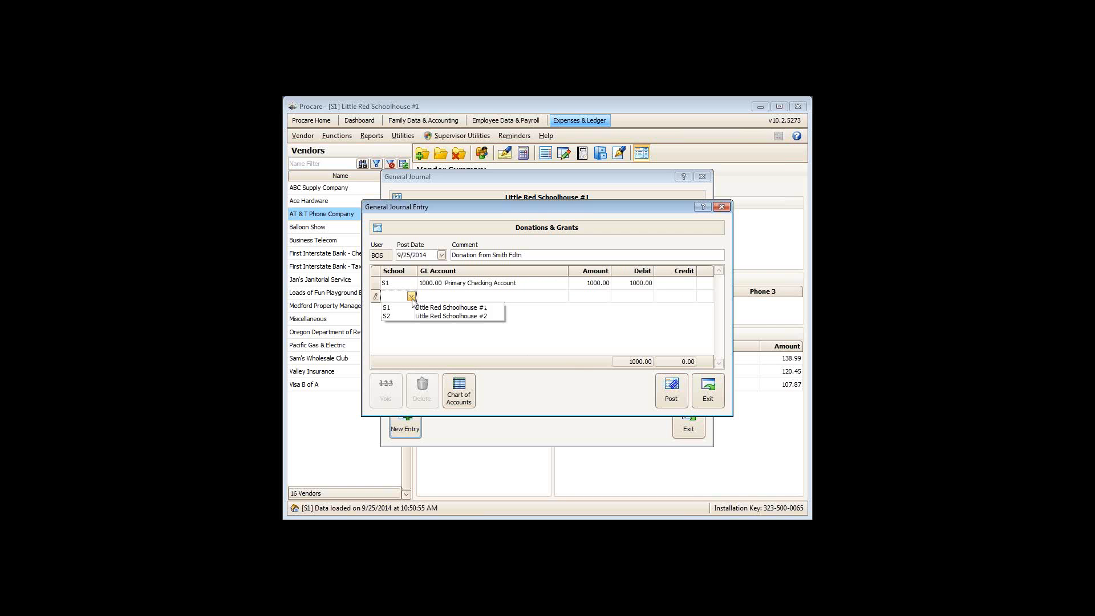
left_click(412, 308)
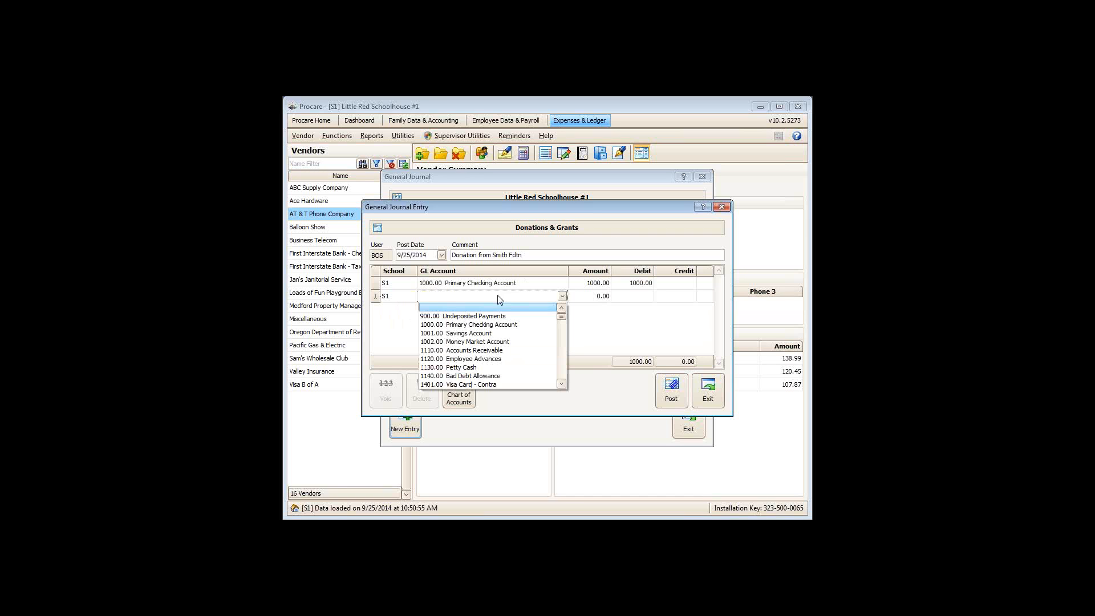
type("4000.00 Tuition")
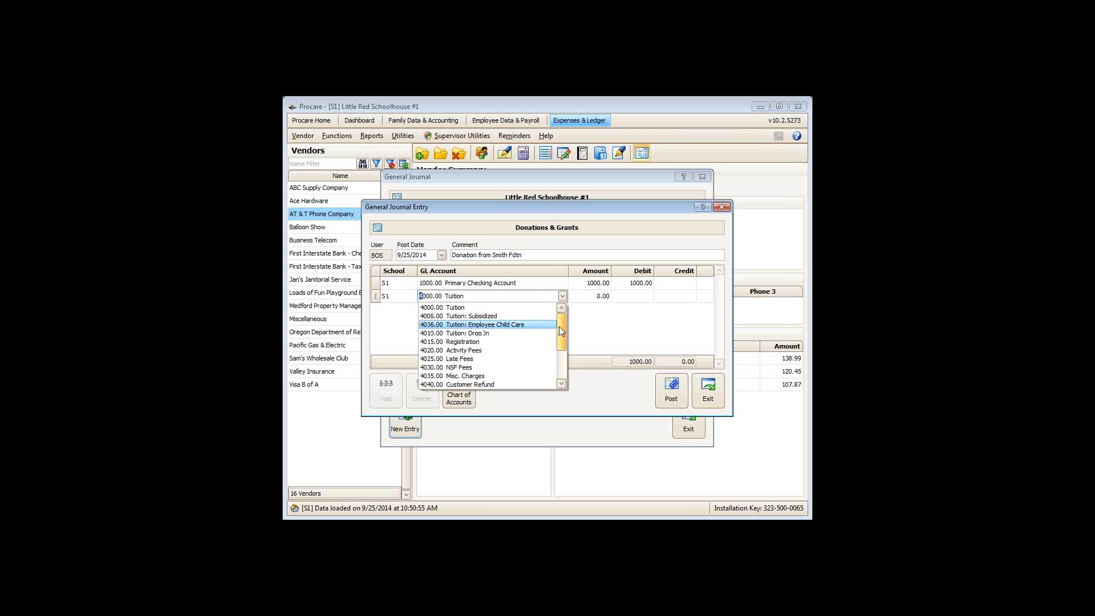
left_click_drag(560, 326, 560, 347)
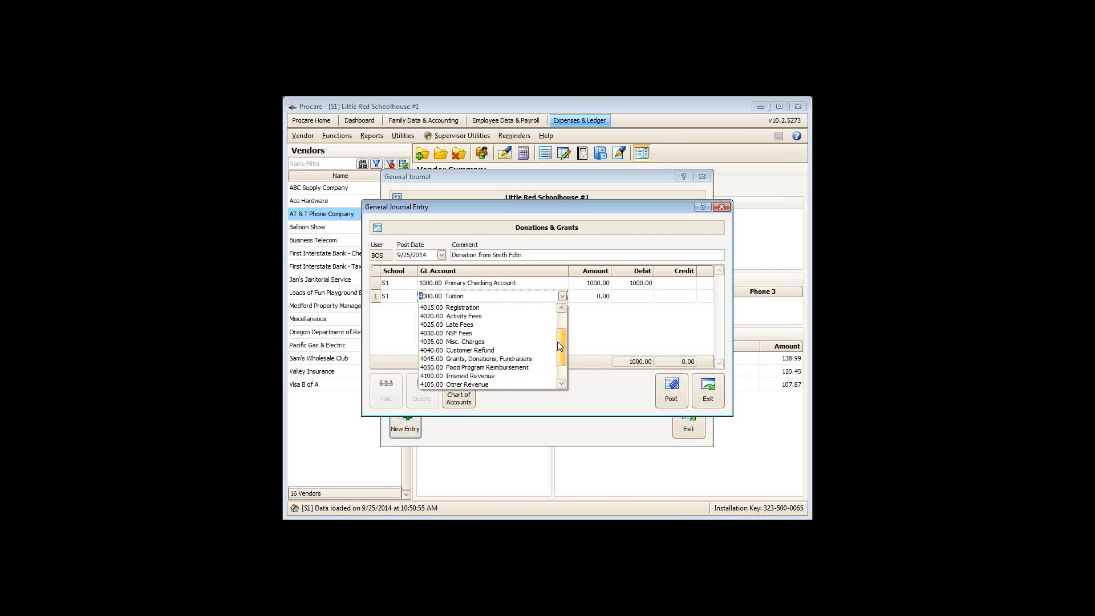
left_click(485, 359)
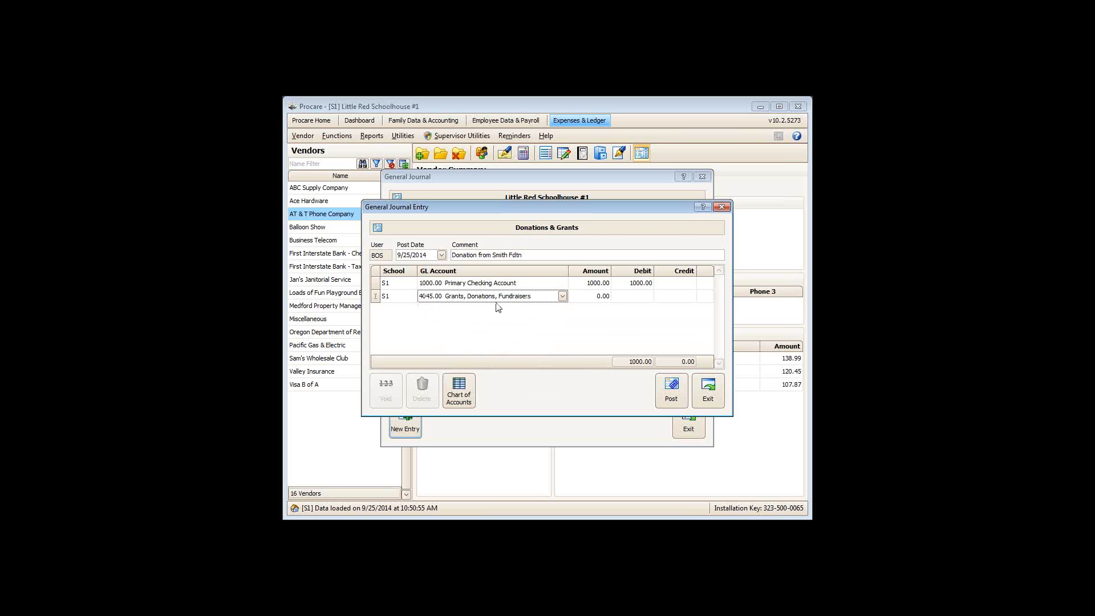
left_click(588, 298)
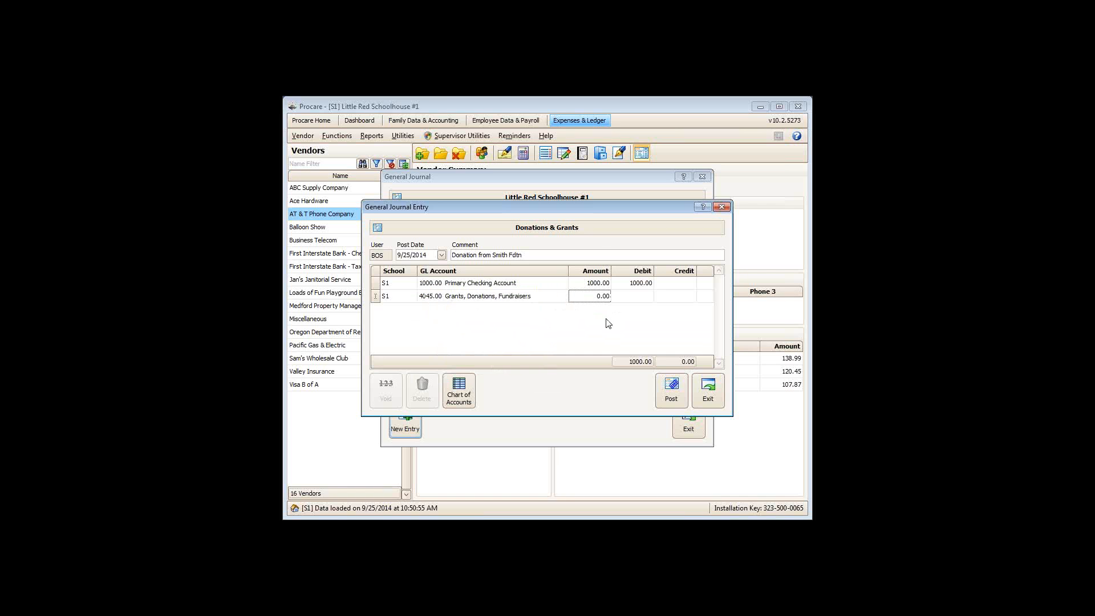
type("1000")
key("Return")
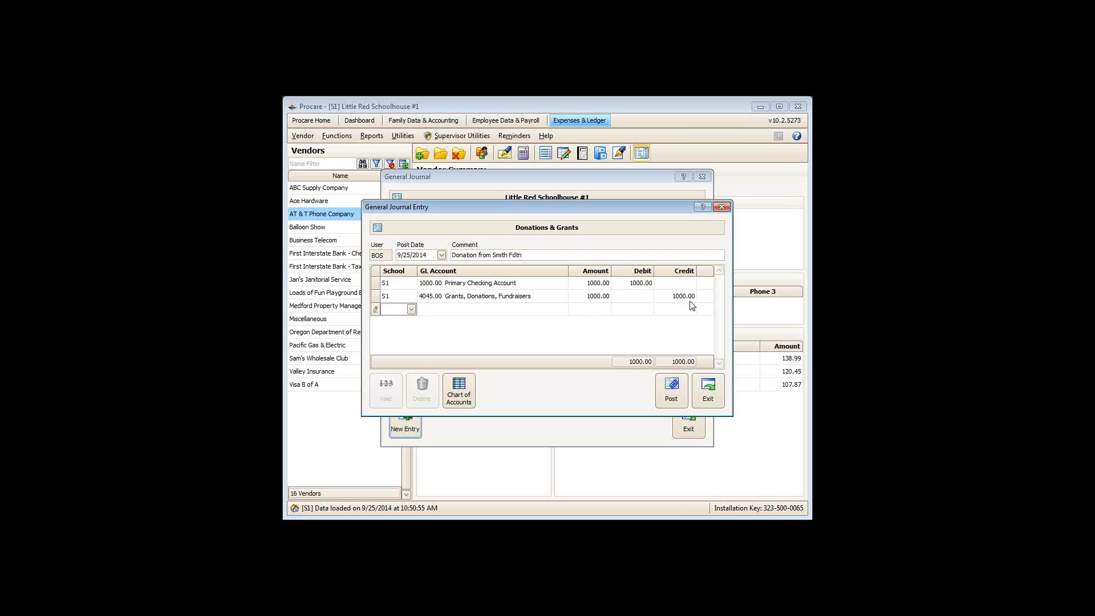
Step: Try an amount of -1000.00 on the Grants, Donations, Fundraisers line, and set it back to 1000.00
left_click(584, 296)
key("BackSpace")
type("-")
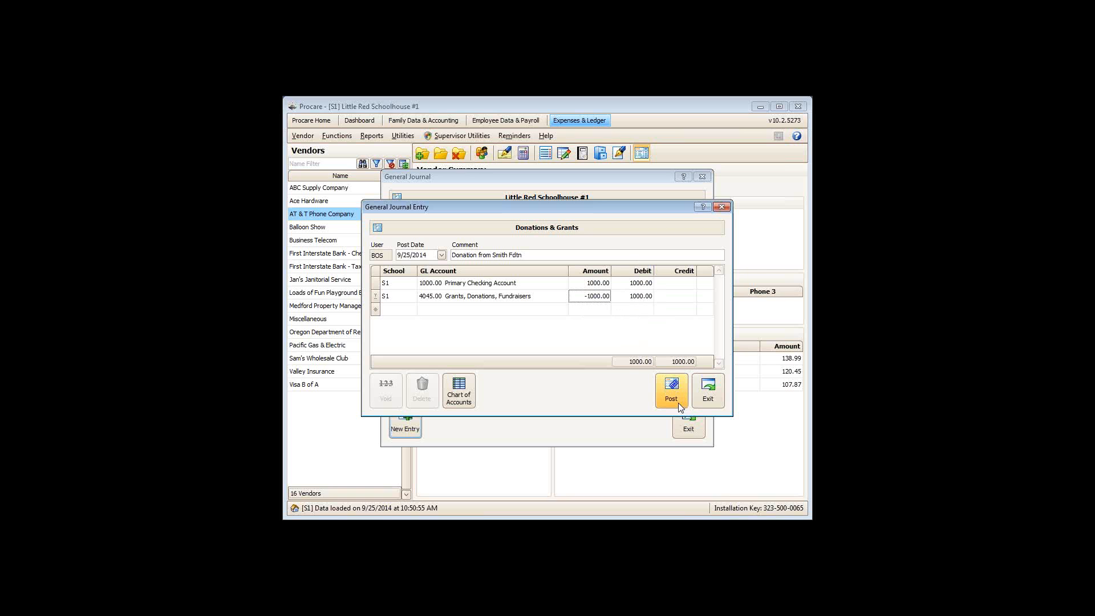
left_click_drag(577, 296, 644, 294)
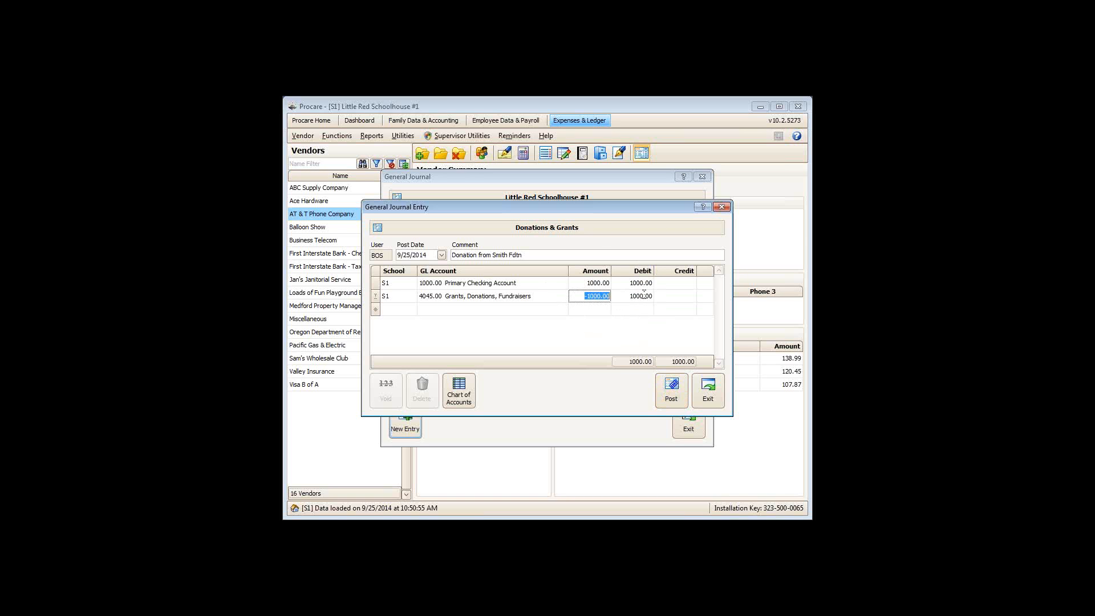
type("1000")
left_click(673, 302)
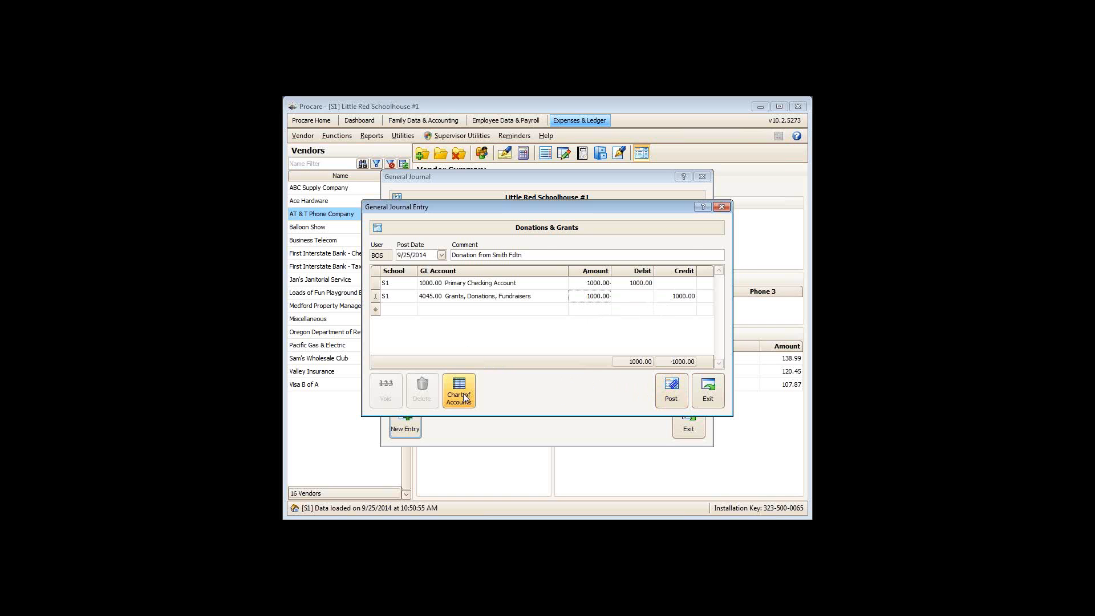
Step: Post the donation entry and reopen it to view the GL accounts available for another line, leaving it unedited
left_click(674, 394)
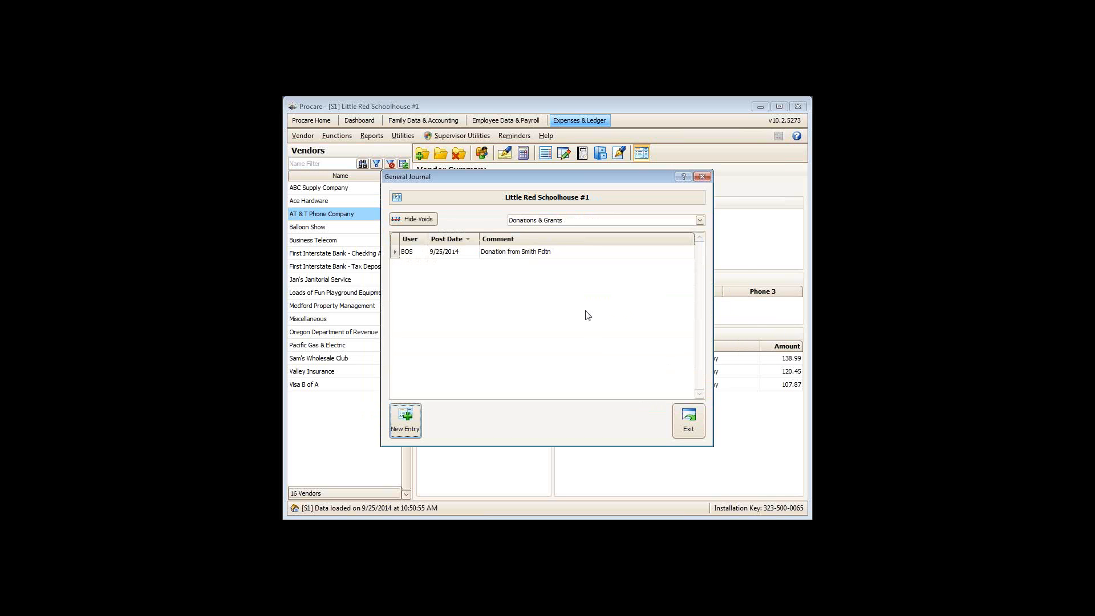
double_click(516, 254)
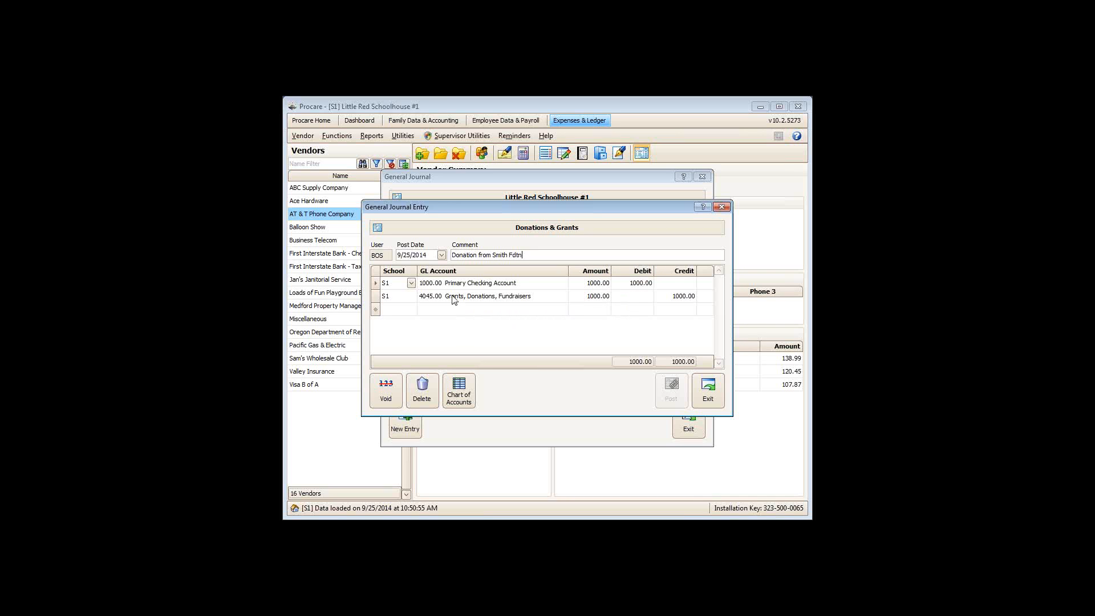
left_click(429, 312)
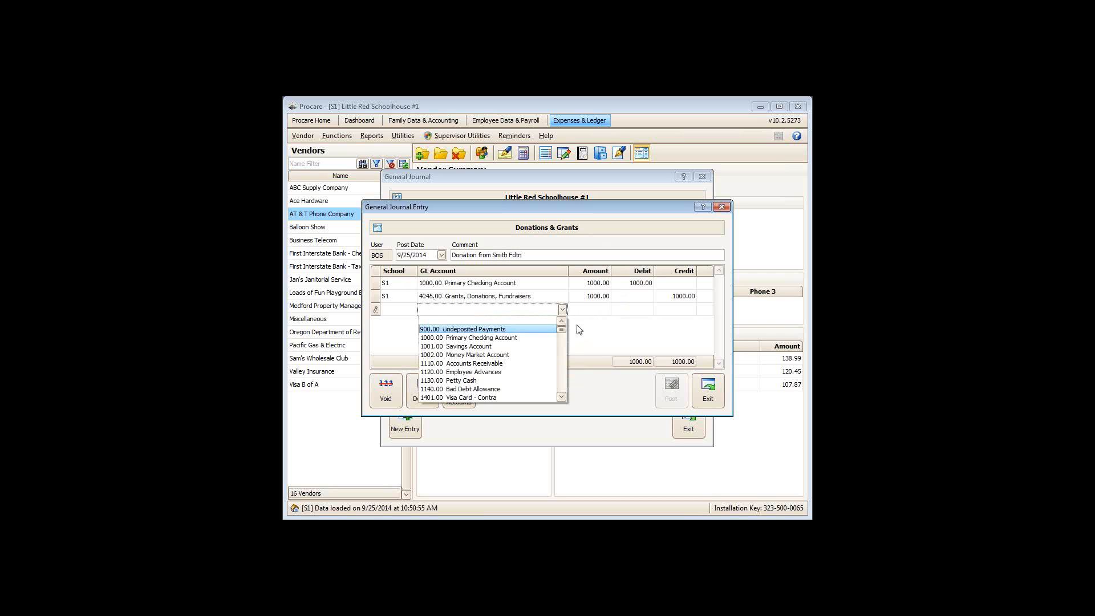
left_click(708, 390)
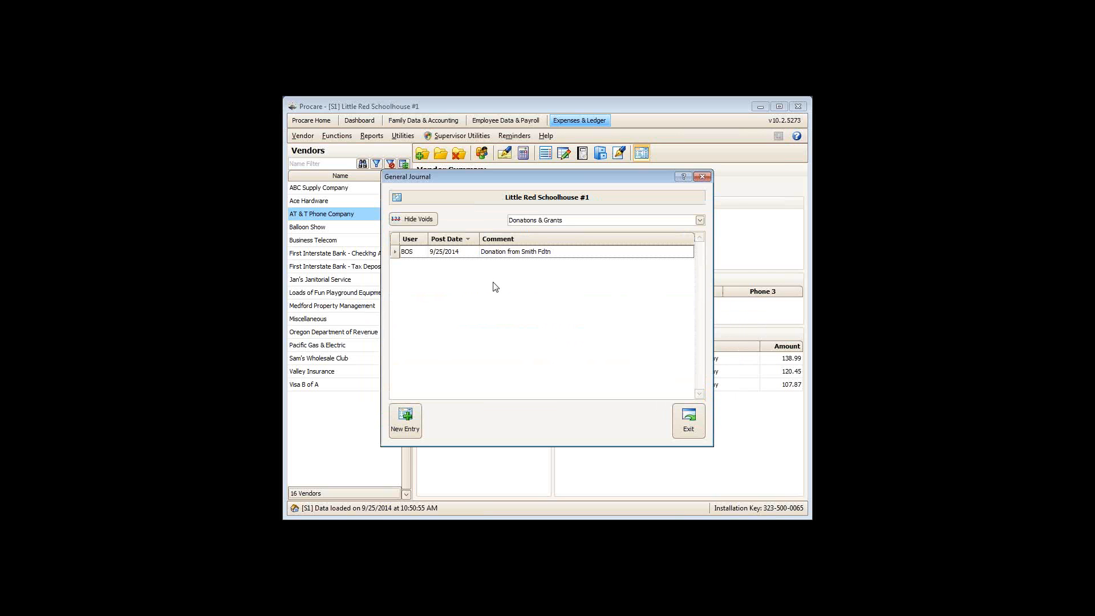
Step: View the posted donation entry with its Void and Delete options, and close the General Journal
double_click(522, 252)
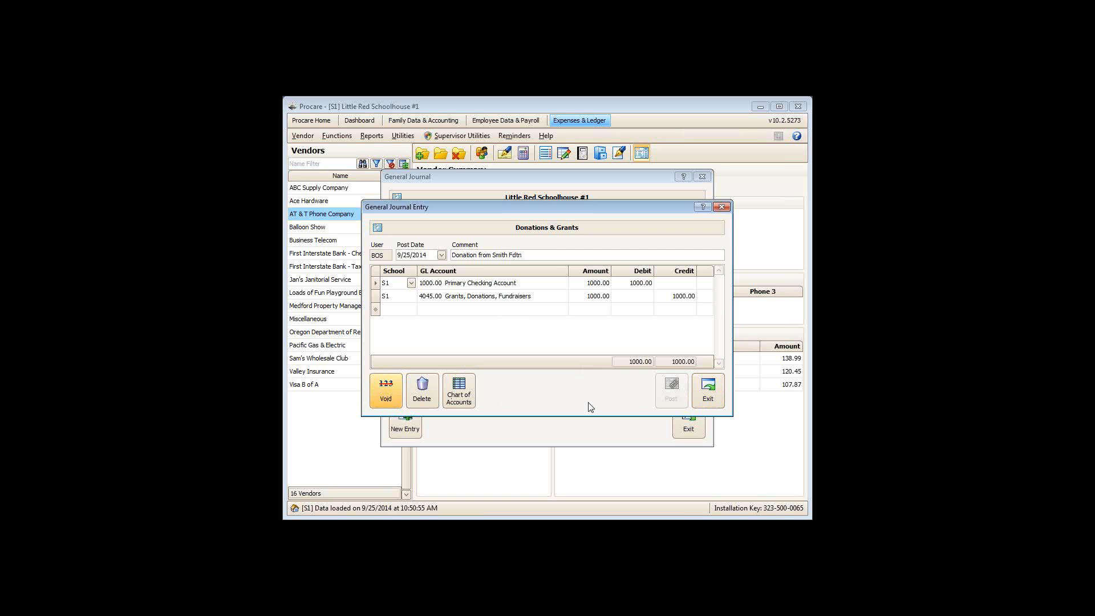
left_click(708, 392)
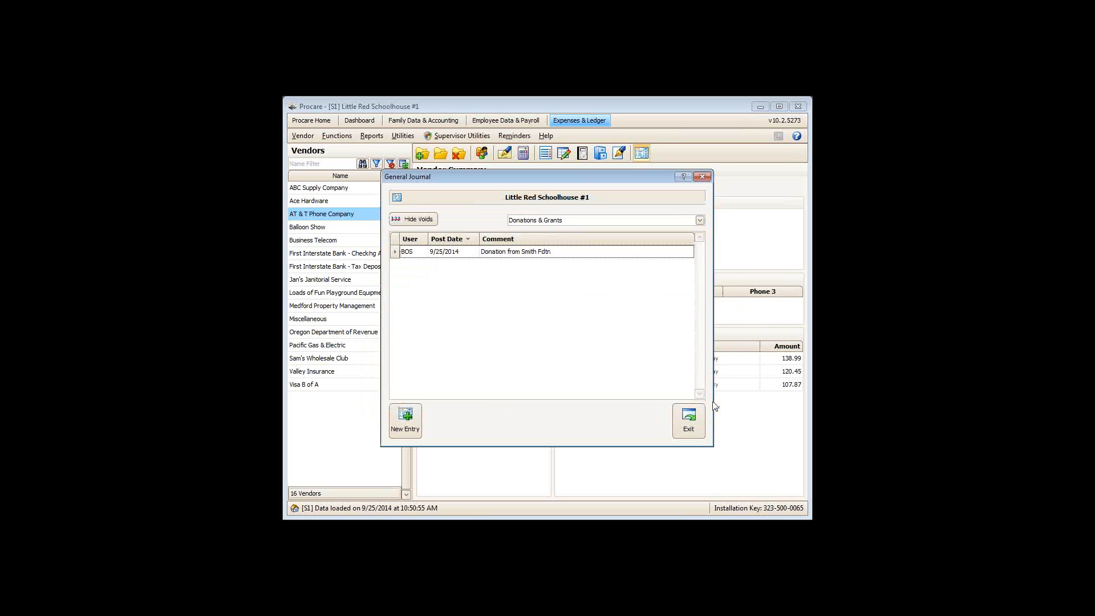
left_click(697, 419)
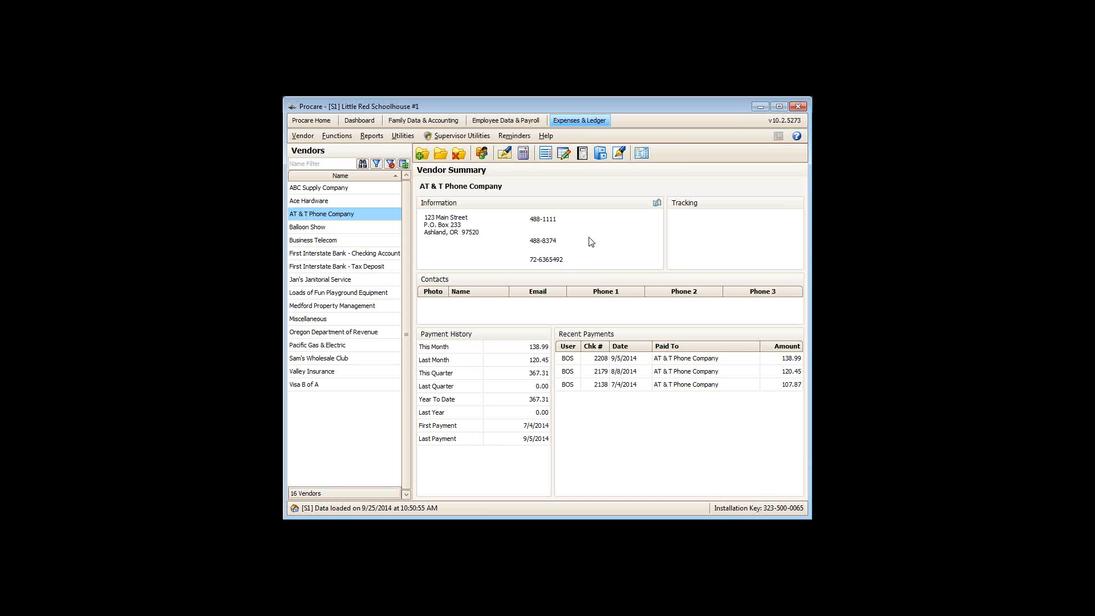
Step: Start reconciling bank account 1000.00 Primary Checking Account with a statement date of 9/1/2014
left_click(336, 141)
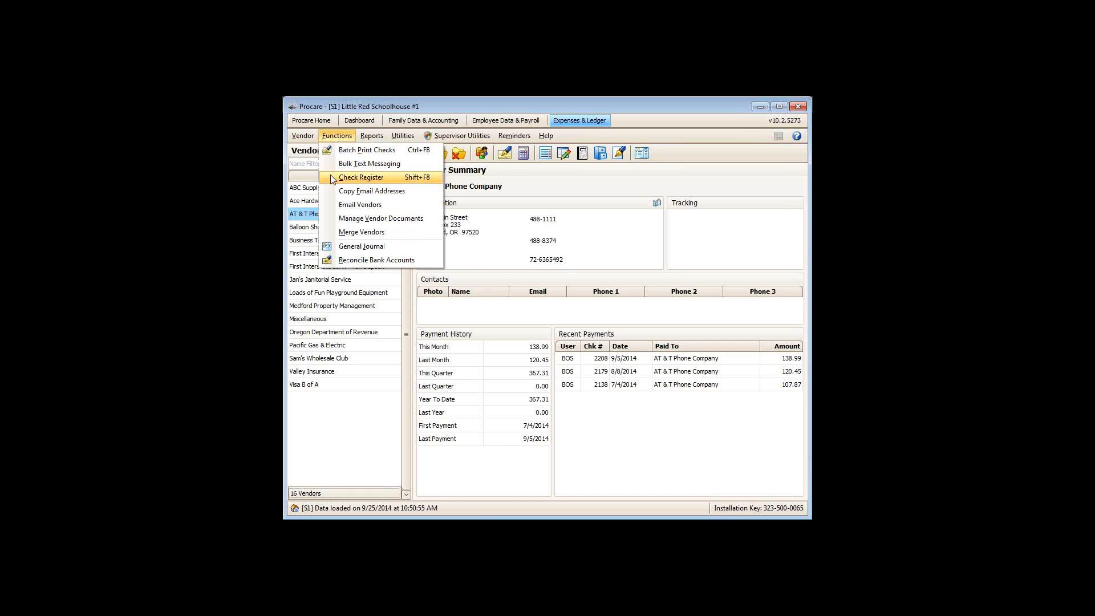
left_click(342, 261)
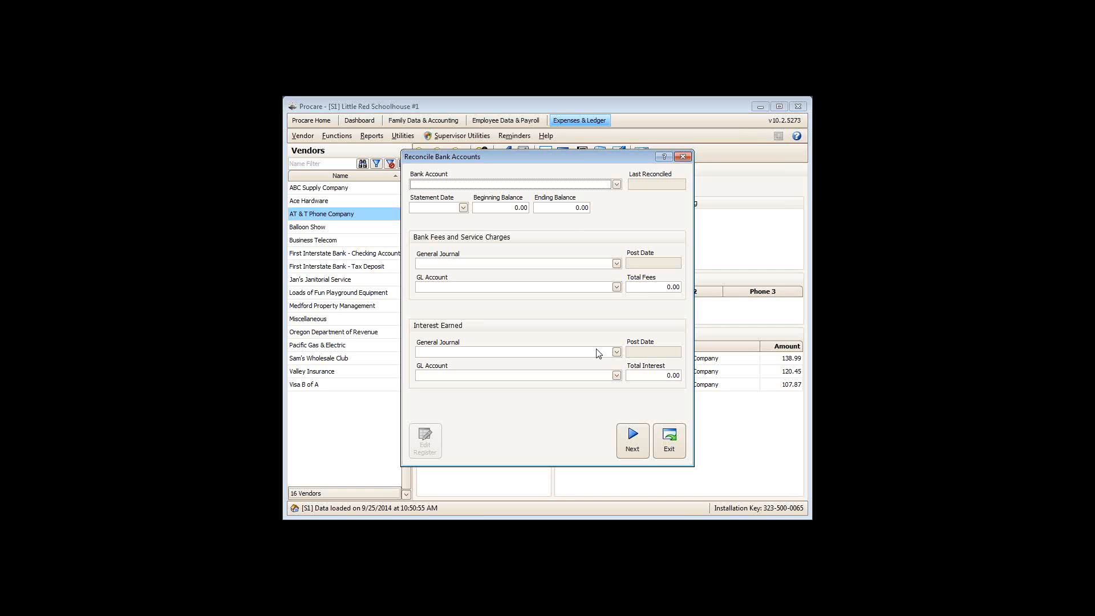
left_click(617, 184)
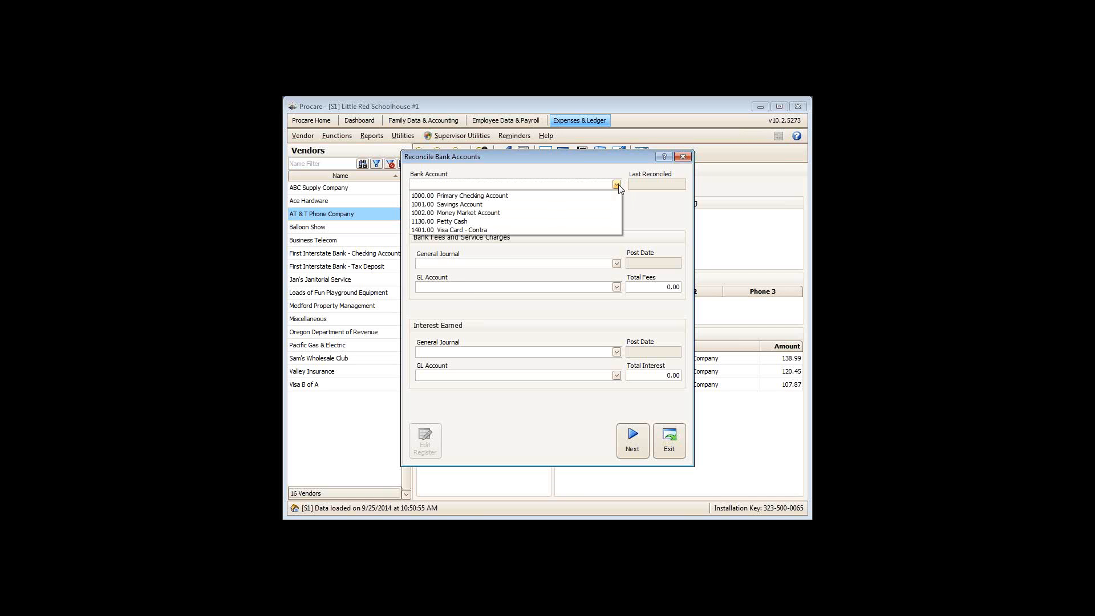
left_click(486, 196)
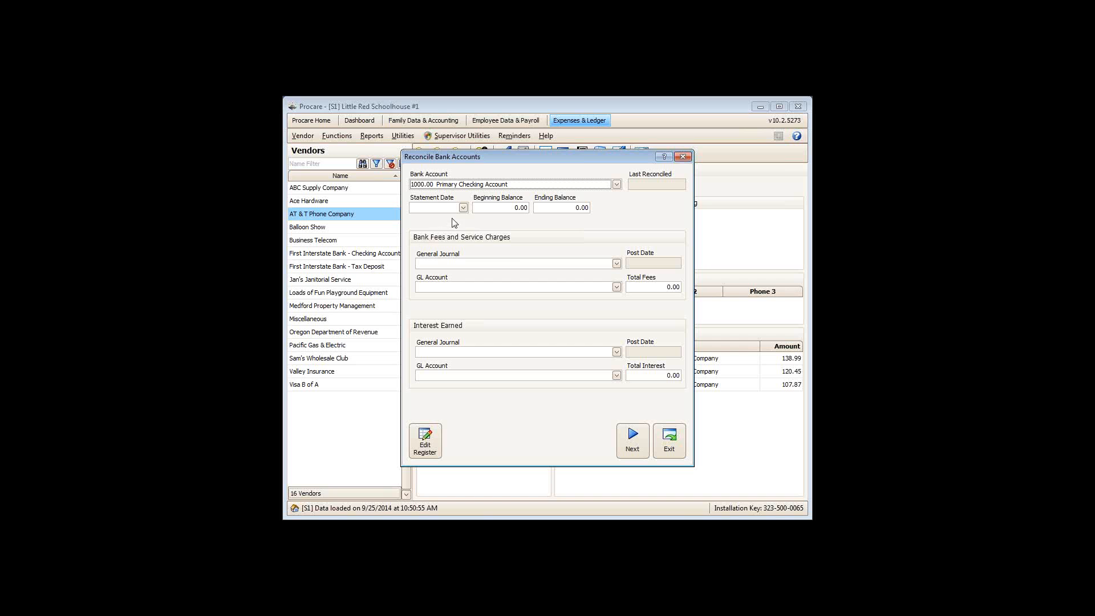
left_click(462, 208)
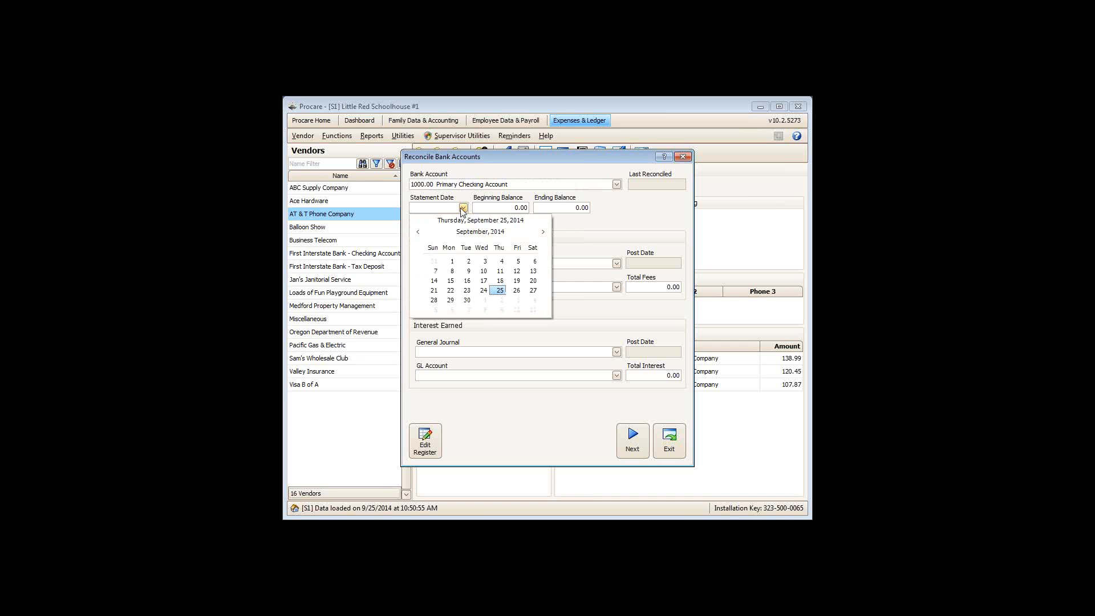
left_click(453, 261)
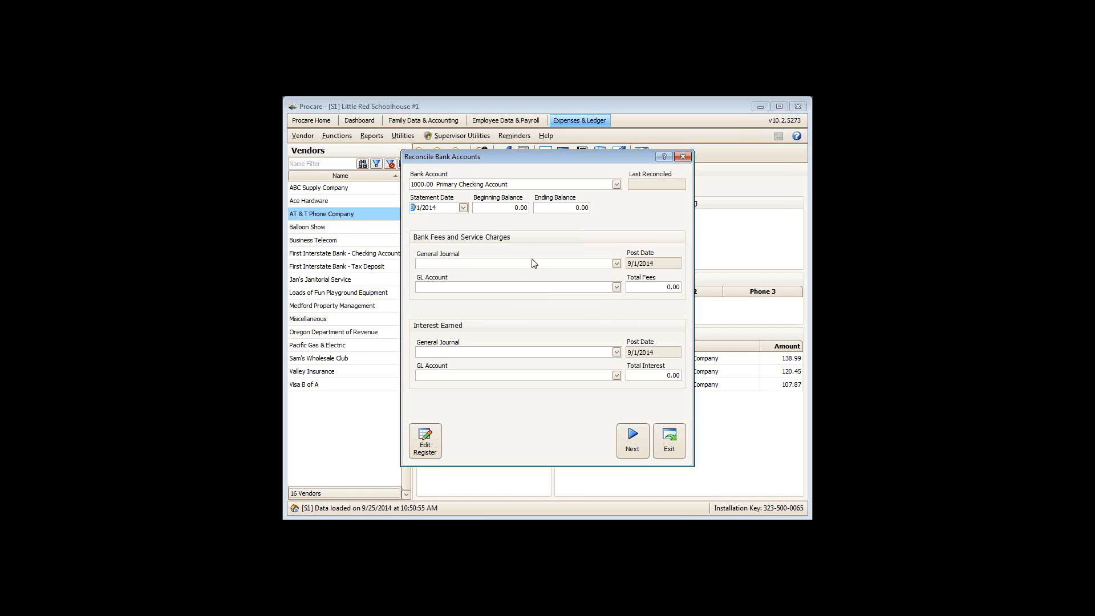
Step: Enter a beginning balance of 10,000.00 and an ending balance of 10,908.73, and view the bank fee journal choices without selecting one
left_click(494, 210)
type("10,00")
key("Tab")
type("10,908.5")
left_click(507, 264)
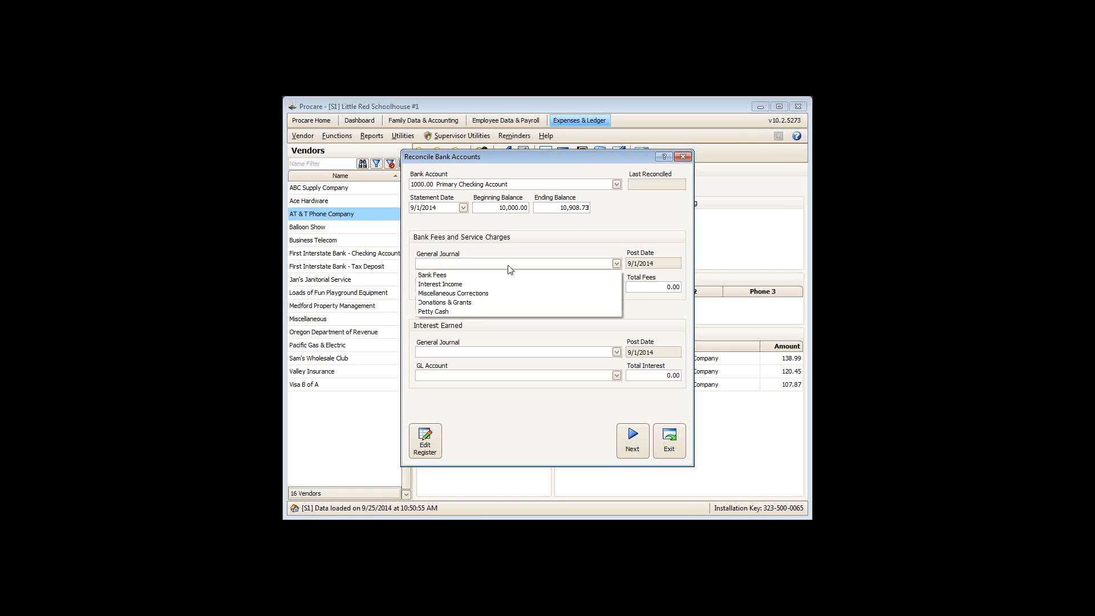
left_click(507, 264)
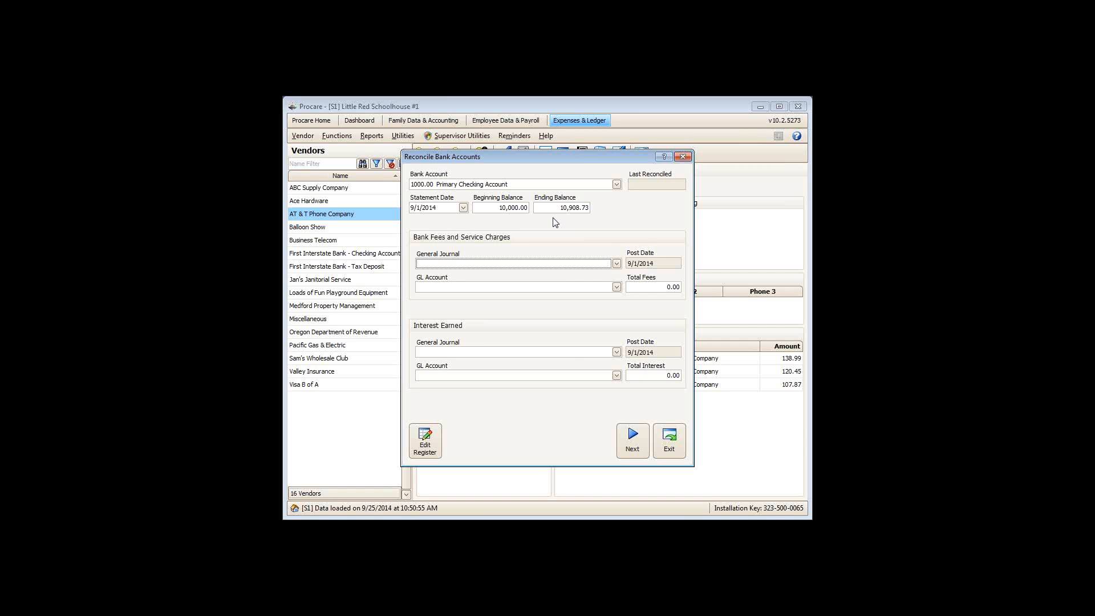
Step: Proceed to the unreconciled items and view the bank statement import window, closing it without importing a file
left_click(633, 443)
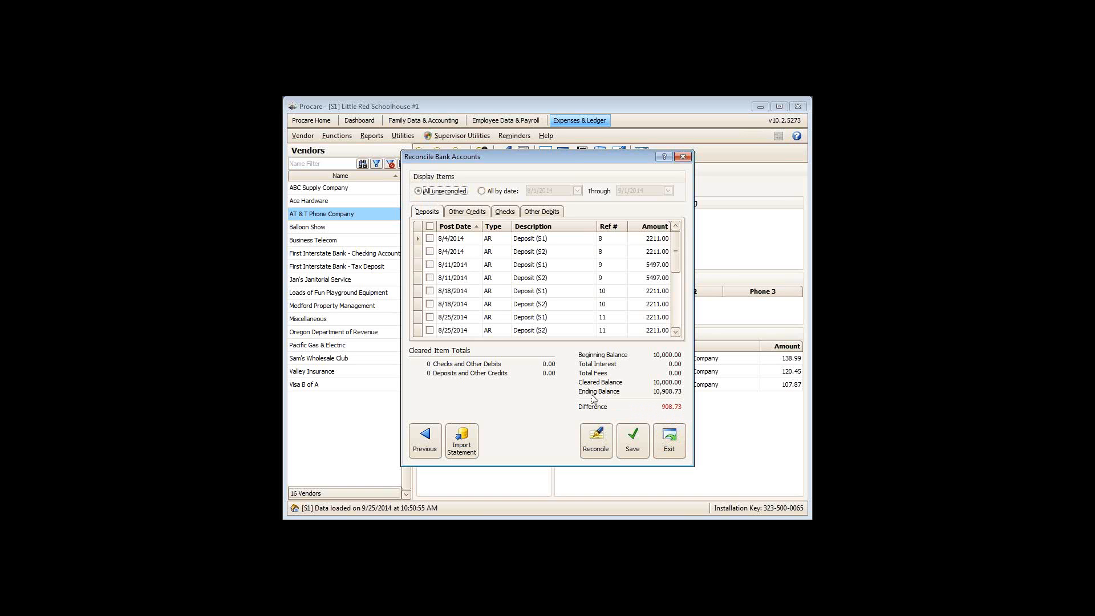
left_click(473, 442)
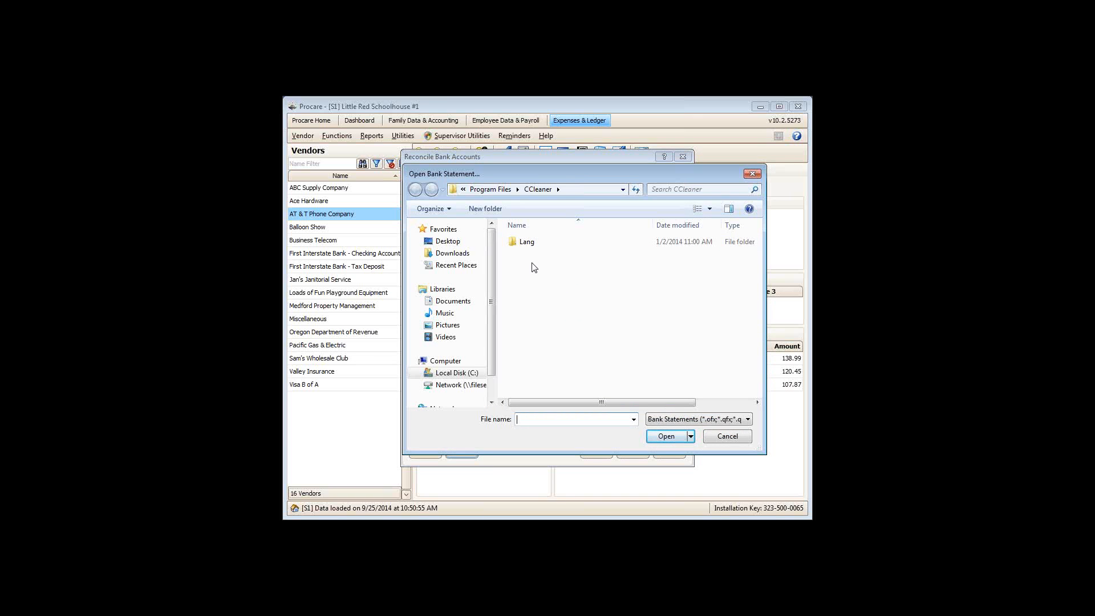
left_click(753, 174)
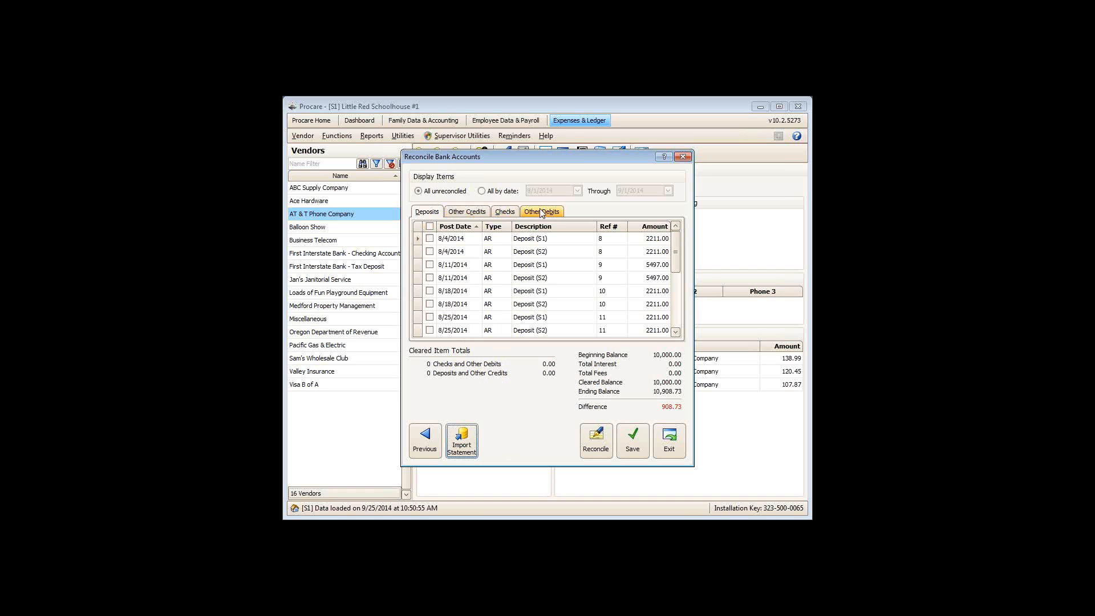
Step: Mark all deposits as cleared, then unmark every deposit dated 9/1/2014 or later
left_click(431, 230)
left_click(430, 226)
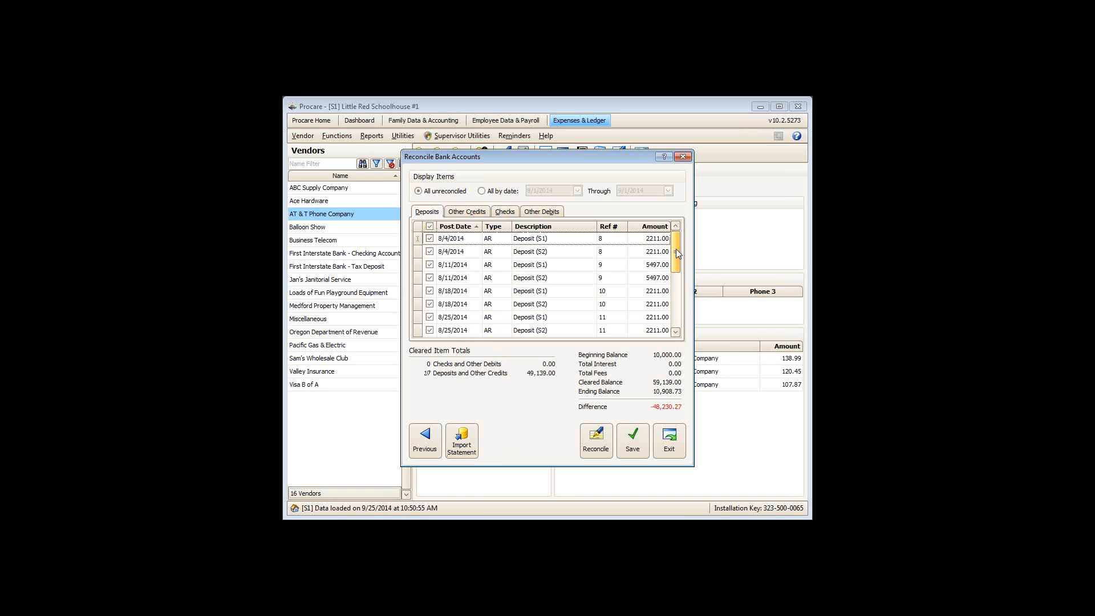
left_click_drag(676, 248, 678, 325)
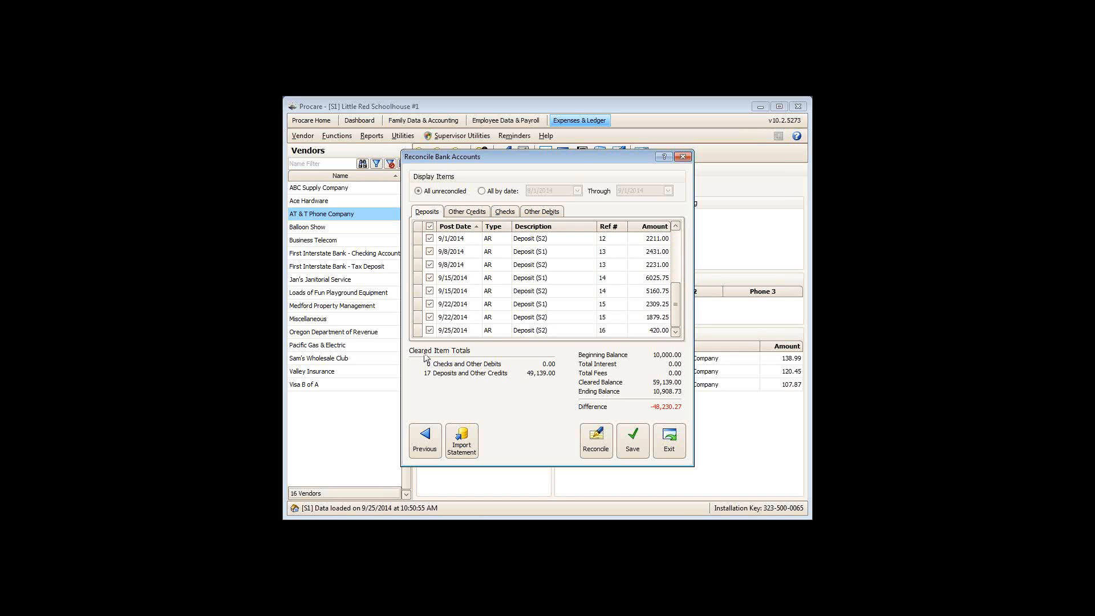
left_click(430, 331)
left_click(430, 317)
left_click(430, 304)
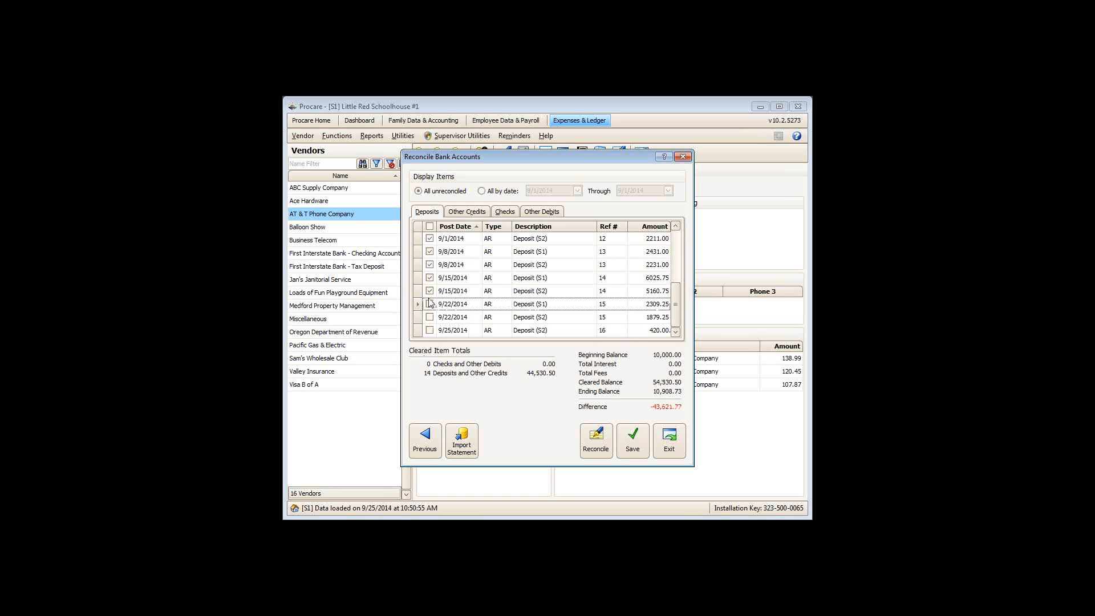
left_click(430, 291)
left_click(430, 277)
left_click(430, 265)
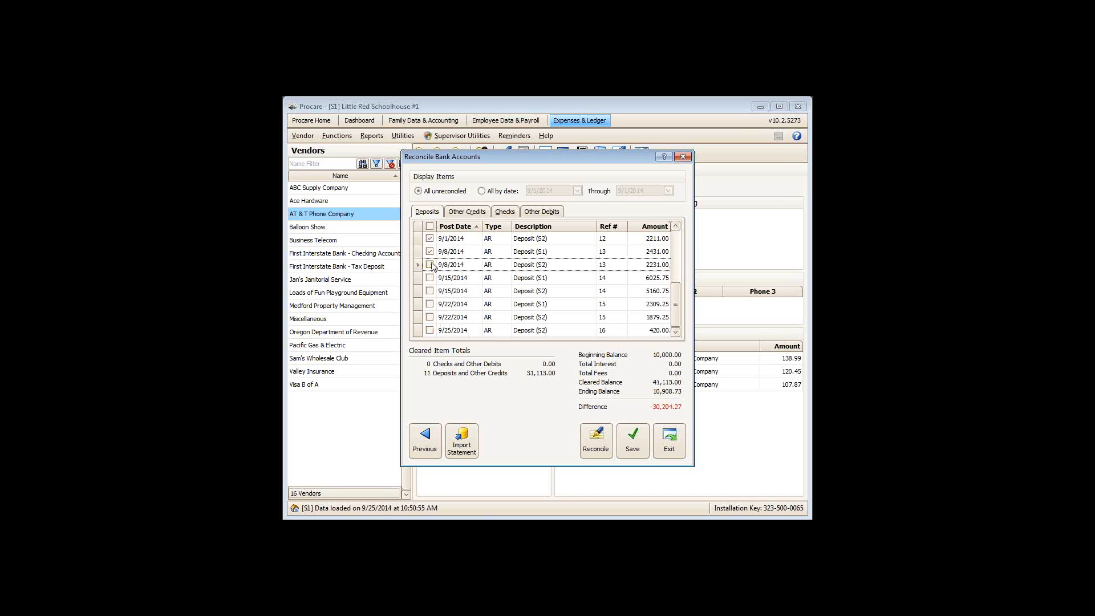
left_click(430, 251)
left_click(429, 239)
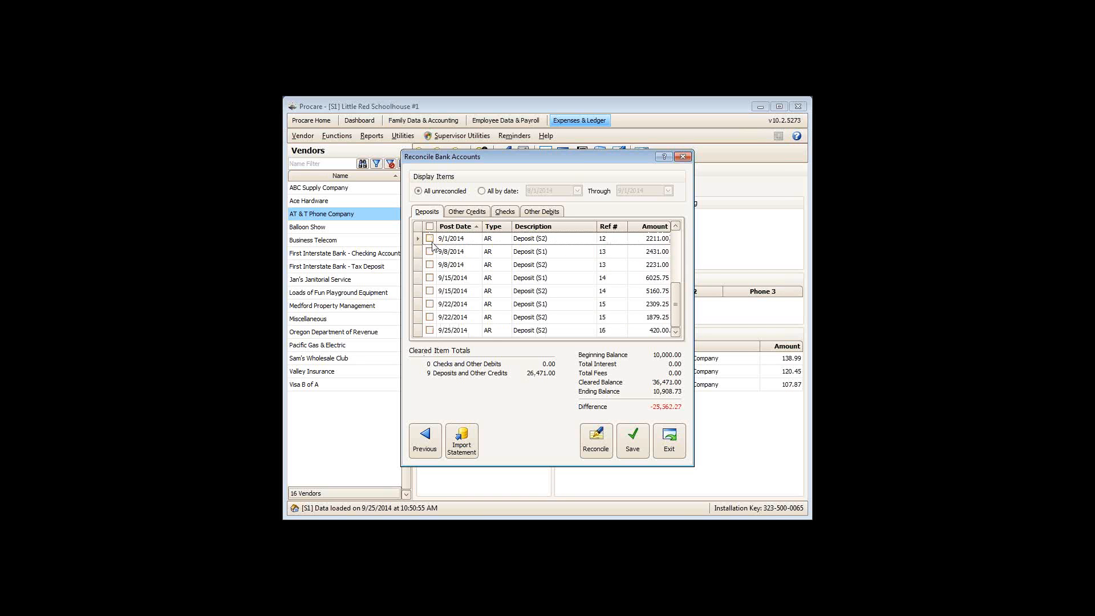
scroll(436, 274, "up", 2)
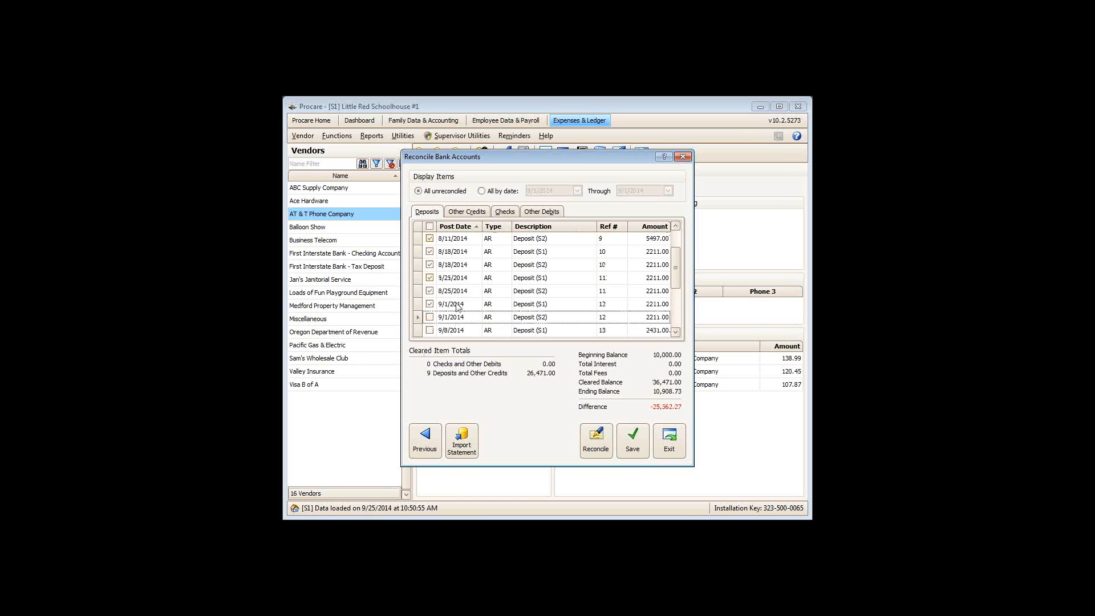
left_click(428, 305)
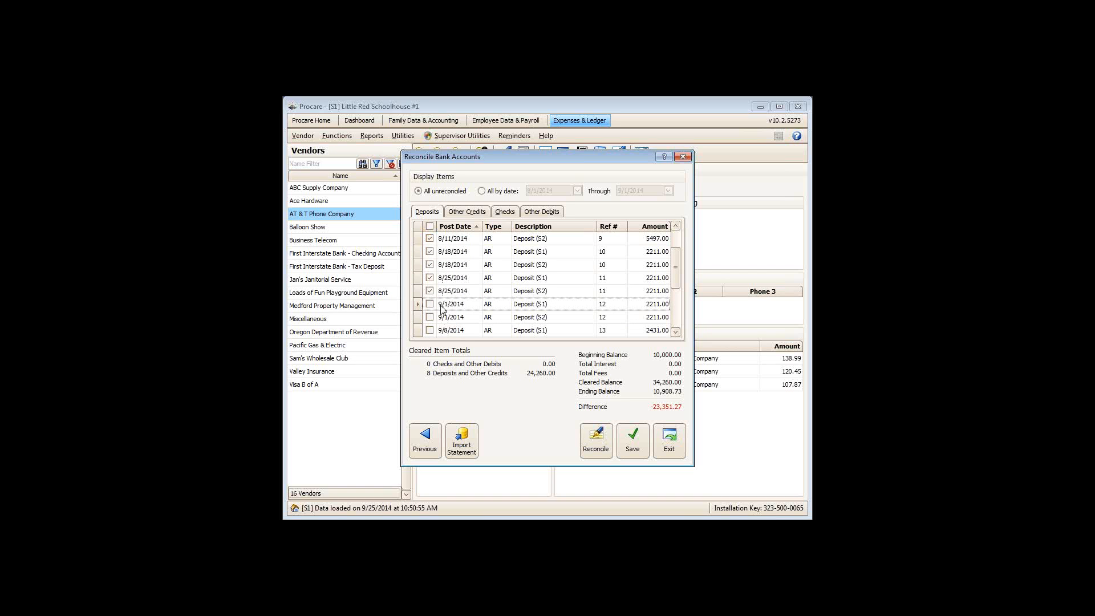
scroll(457, 269, "up", 1)
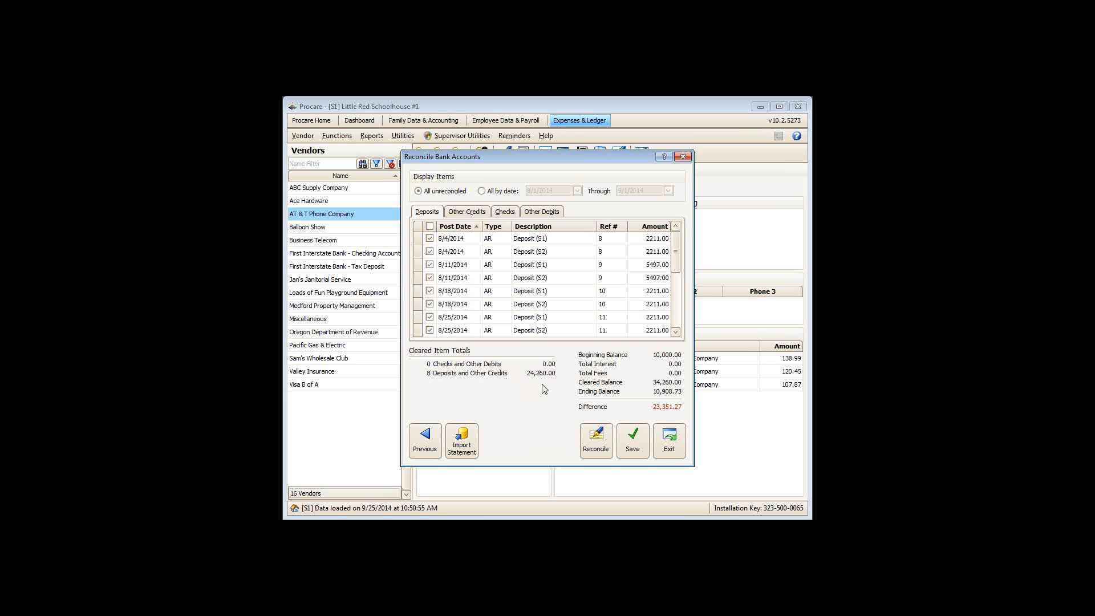
Step: View the other credits without marking any, and mark all checks as cleared
left_click(468, 212)
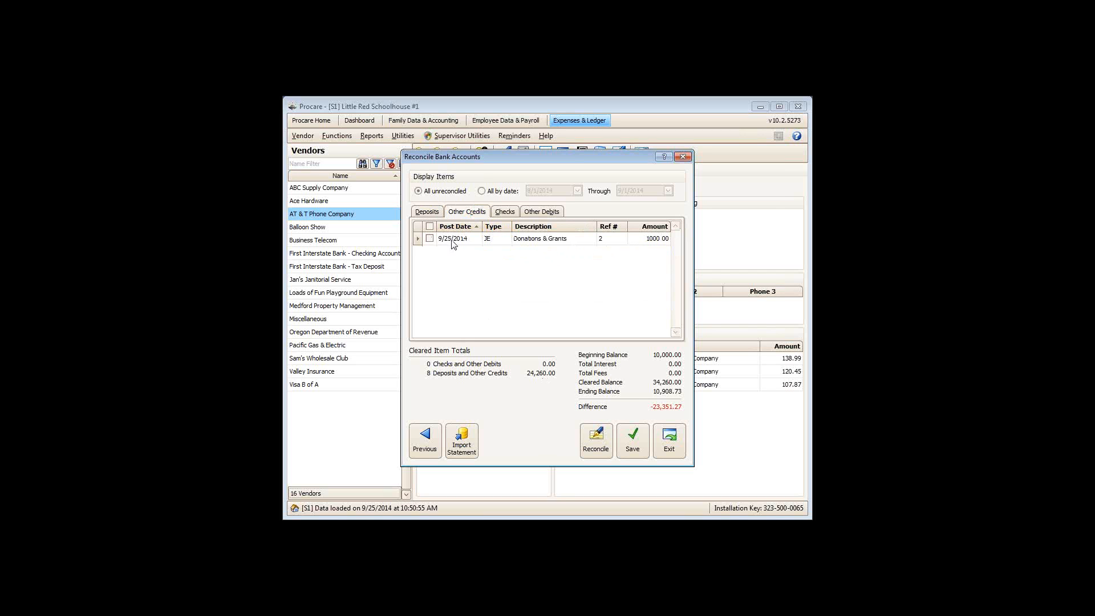
left_click(508, 213)
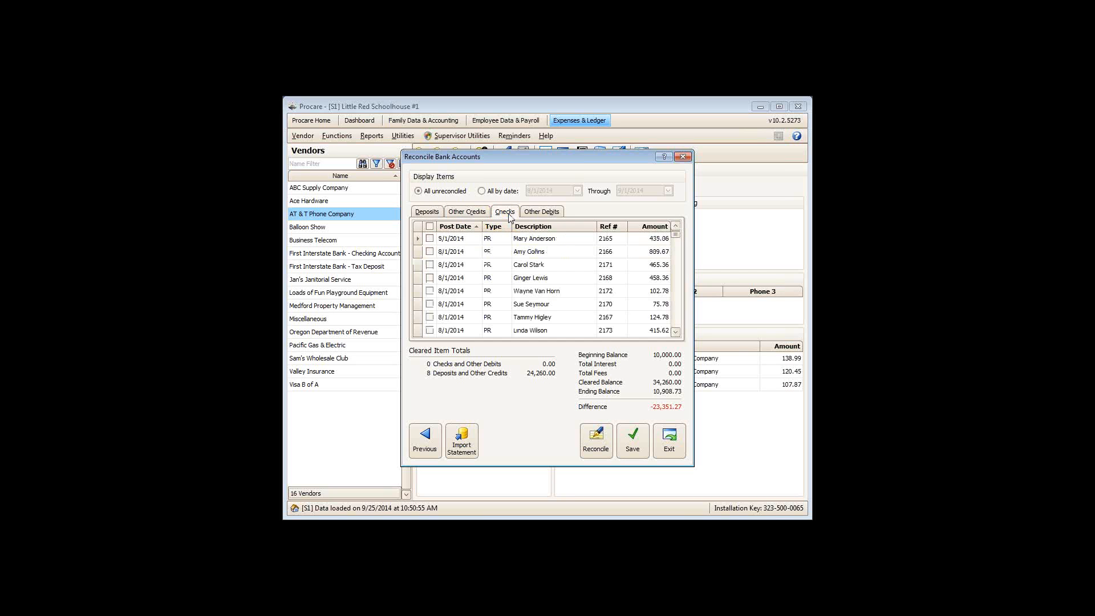
left_click(429, 226)
Step: Unmark the last eight checks, from 9/12/2014 check 2219 through the 9/25/2014 Balloon Show check
left_click(676, 247)
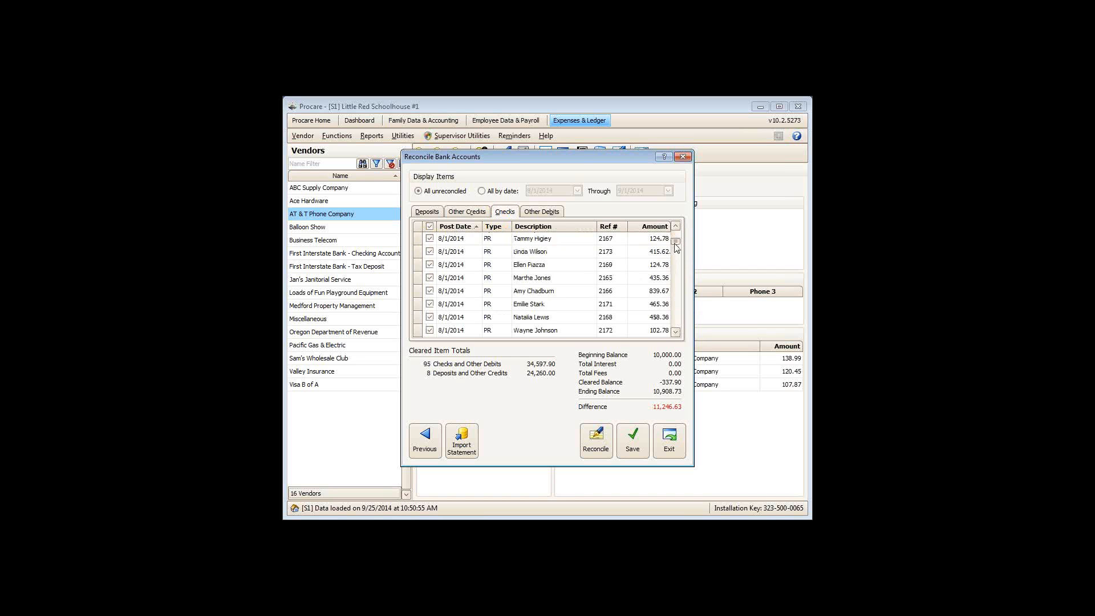
left_click_drag(676, 246, 677, 331)
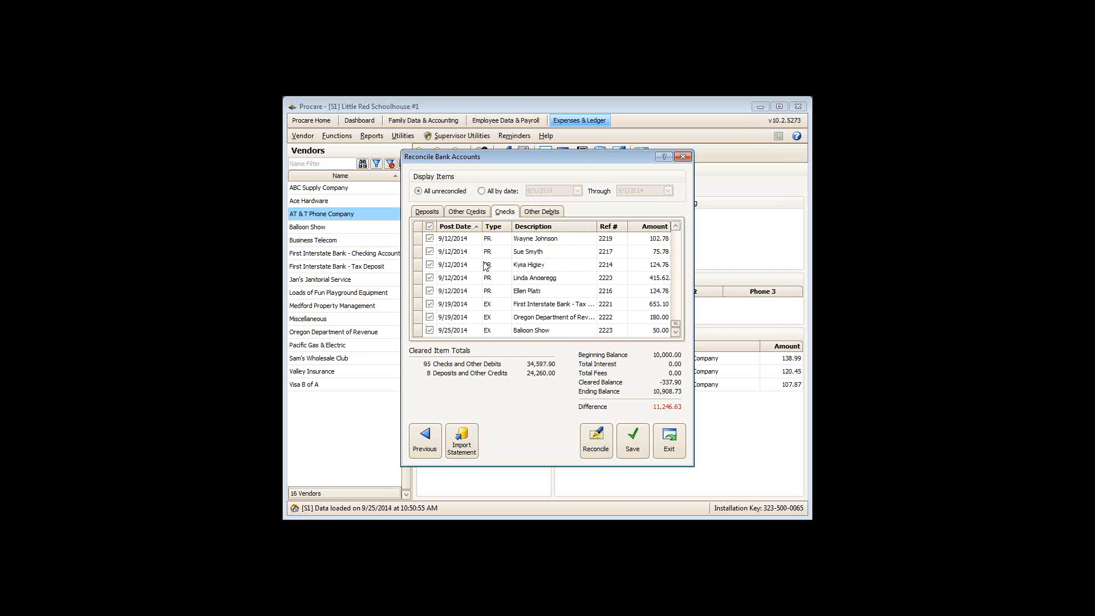
left_click(429, 330)
left_click(429, 317)
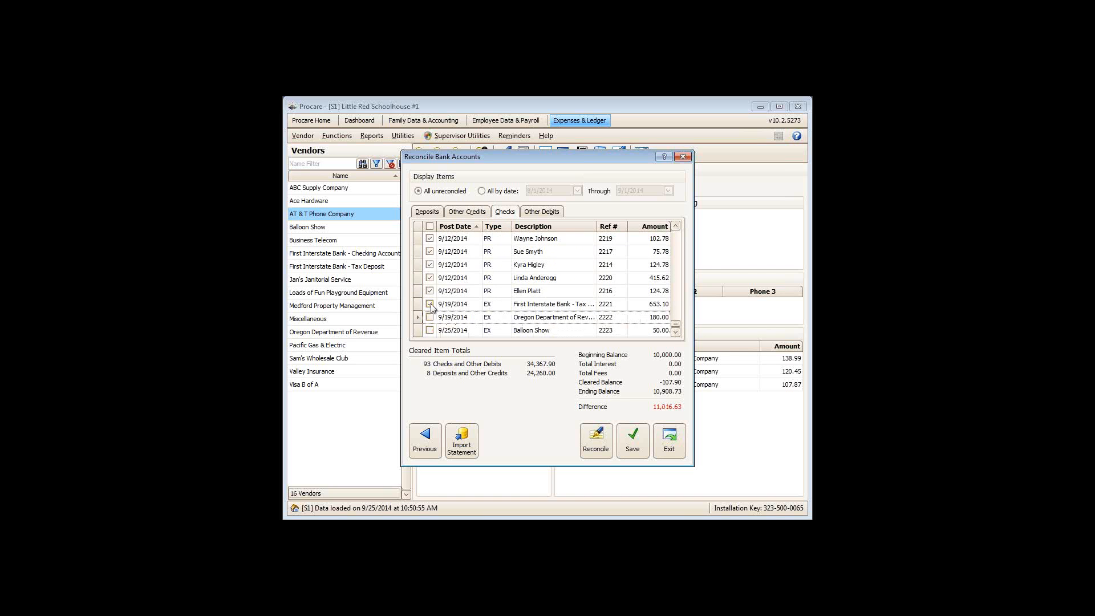
left_click(429, 304)
left_click(429, 290)
left_click(430, 277)
left_click(429, 264)
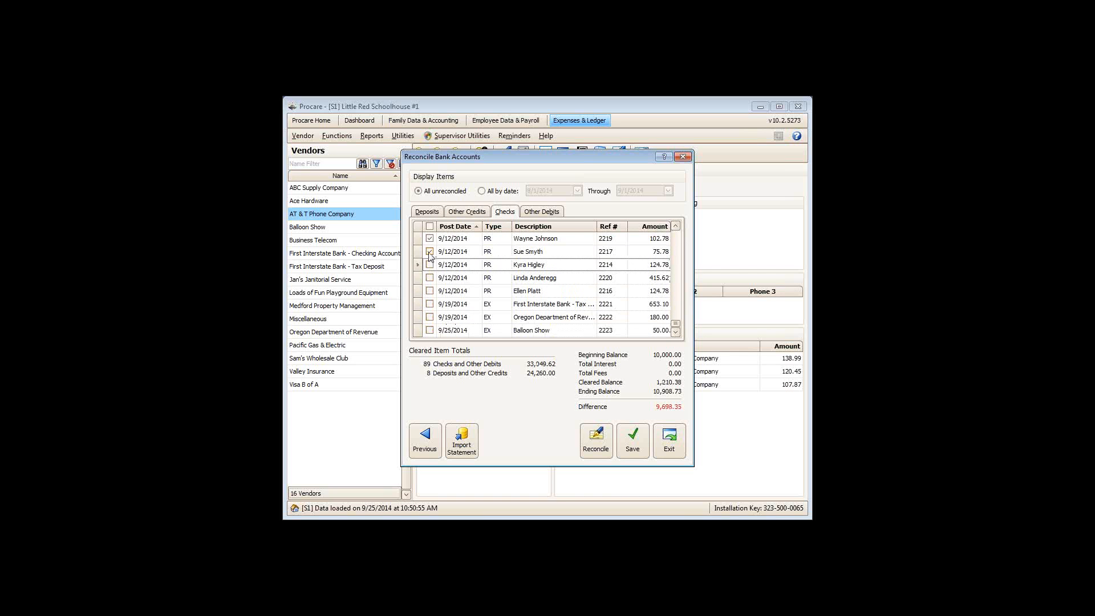
left_click(430, 251)
left_click(430, 239)
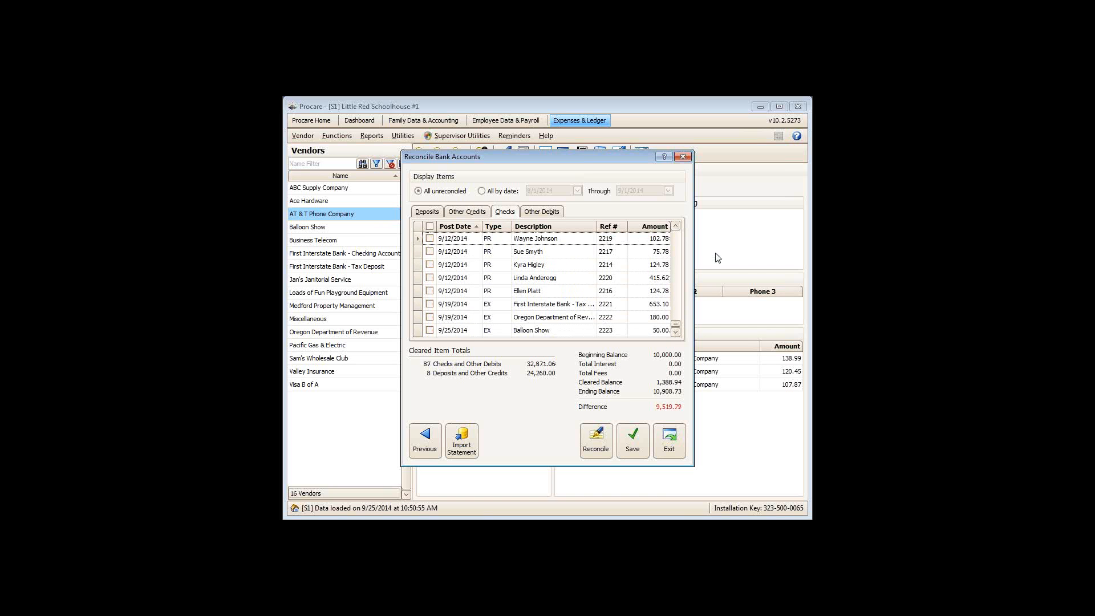
Step: Unmark the preceding eight 9/12/2014 payroll checks, from the first check 2217 through the second check 2215
left_click(677, 243)
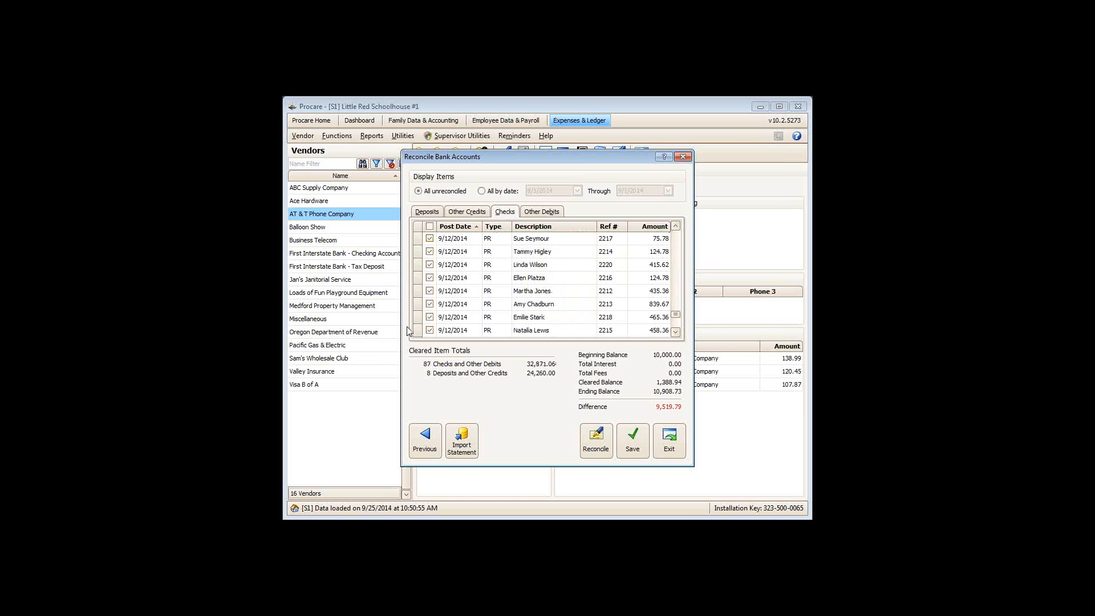
left_click(429, 330)
left_click(430, 317)
left_click(430, 304)
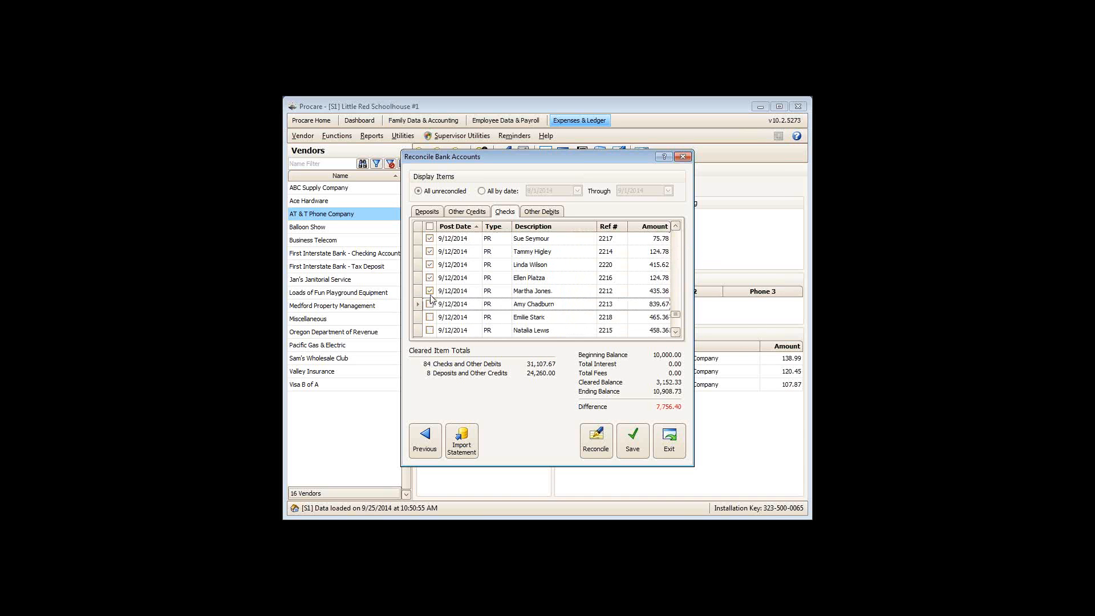
left_click(429, 291)
left_click(429, 278)
left_click(430, 265)
left_click(430, 251)
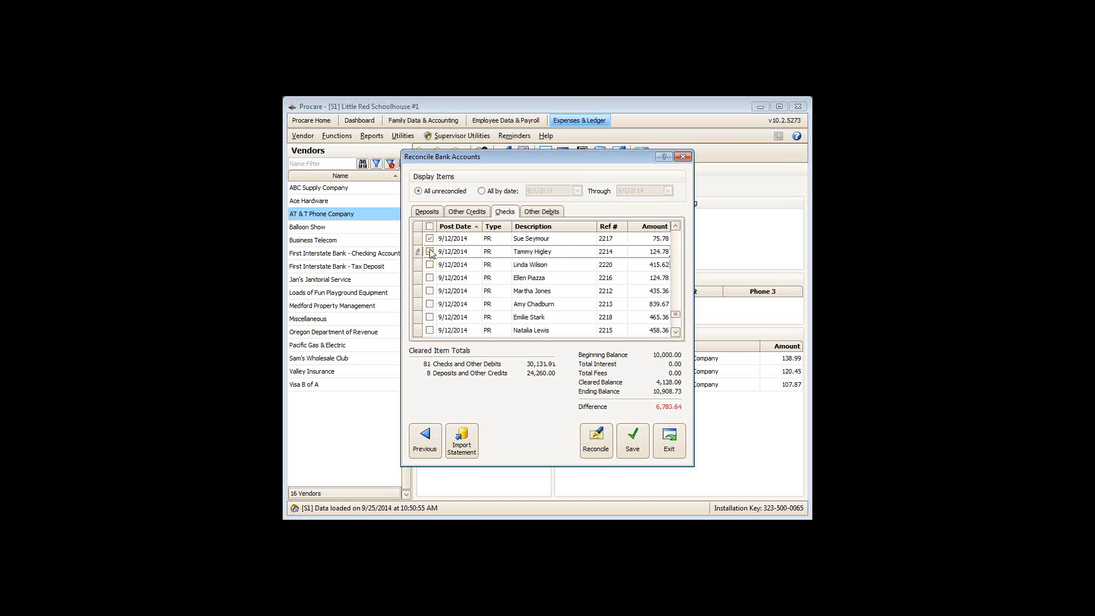
left_click(429, 239)
Step: Unmark the eight checks from the 9/5/2014 Oregon Department of Revenue check through the first 9/12/2014 check 2219
left_click(678, 267)
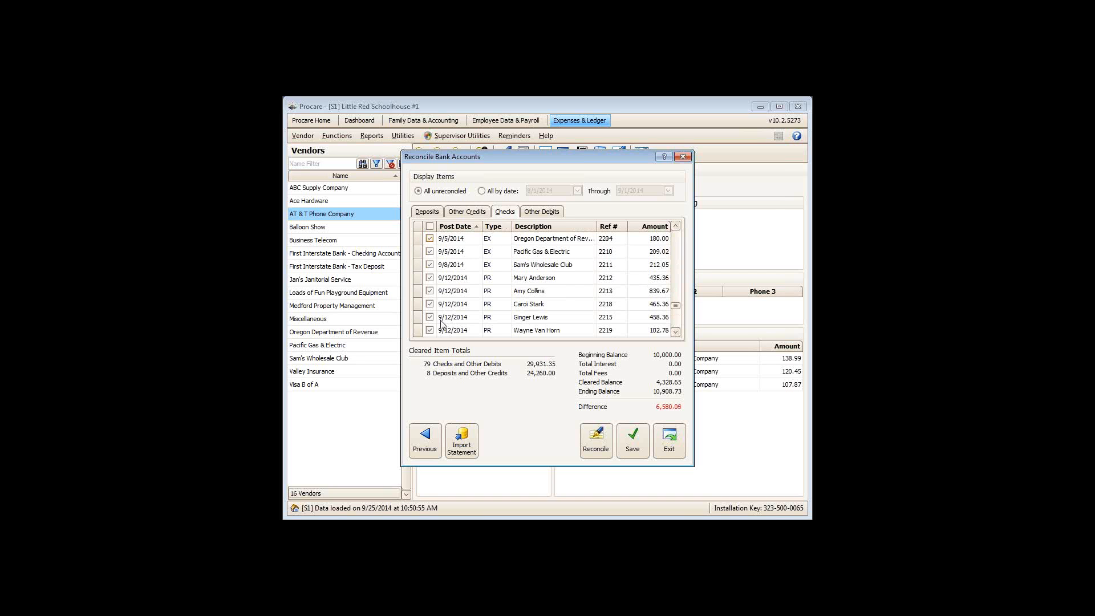
left_click(430, 330)
left_click(430, 317)
left_click(429, 304)
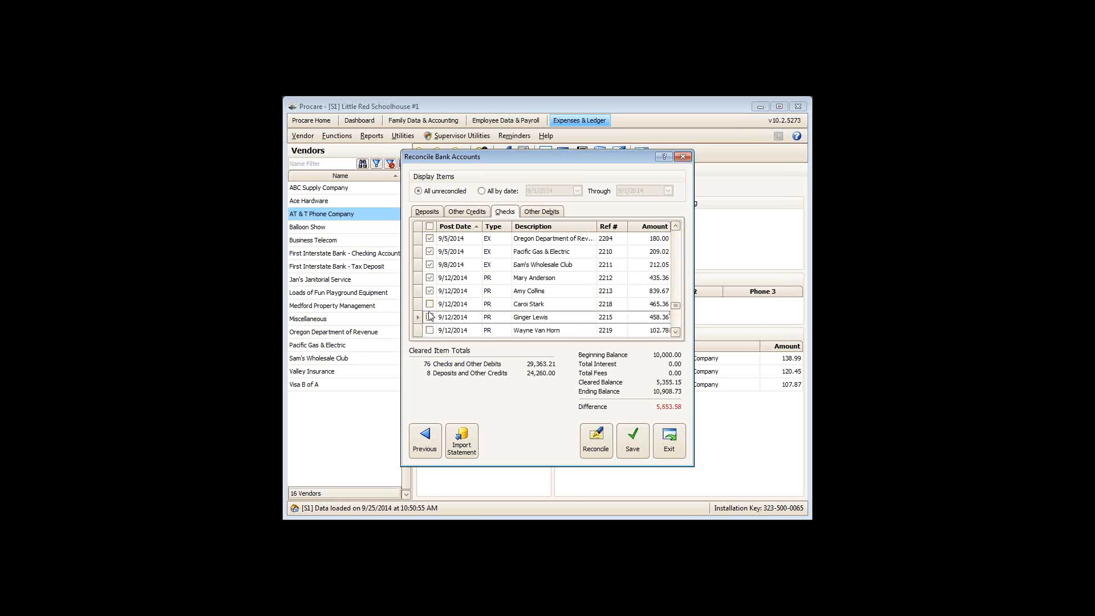
left_click(430, 291)
left_click(430, 278)
left_click(430, 265)
left_click(429, 251)
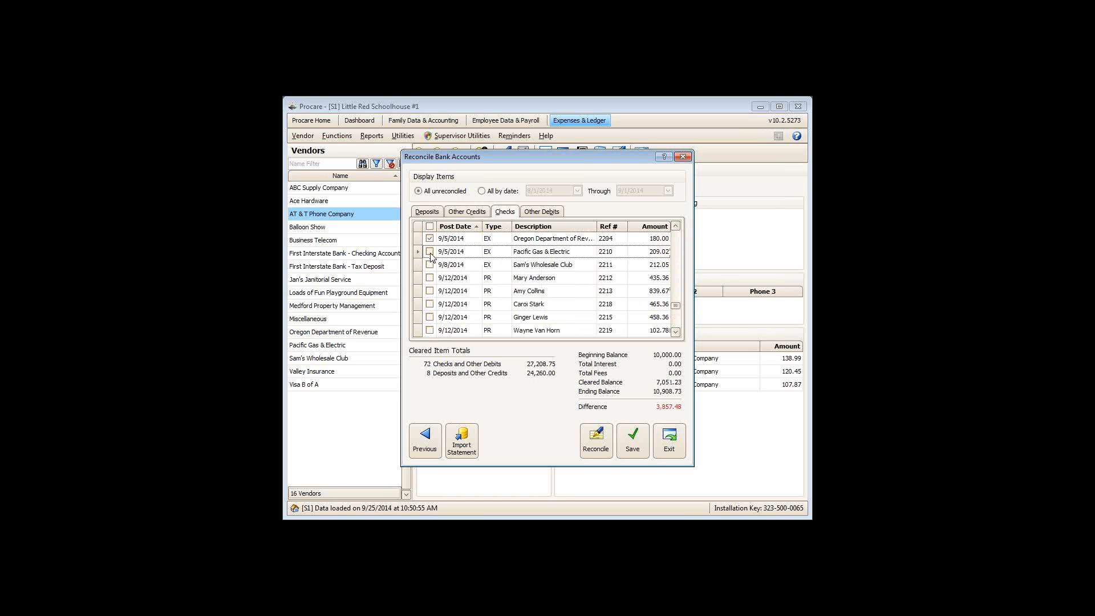
left_click(429, 238)
Step: Unmark the six 9/5/2014 checks from Medford Property Management through Valley Insurance, and save the unfinished reconciliation
left_click(679, 252)
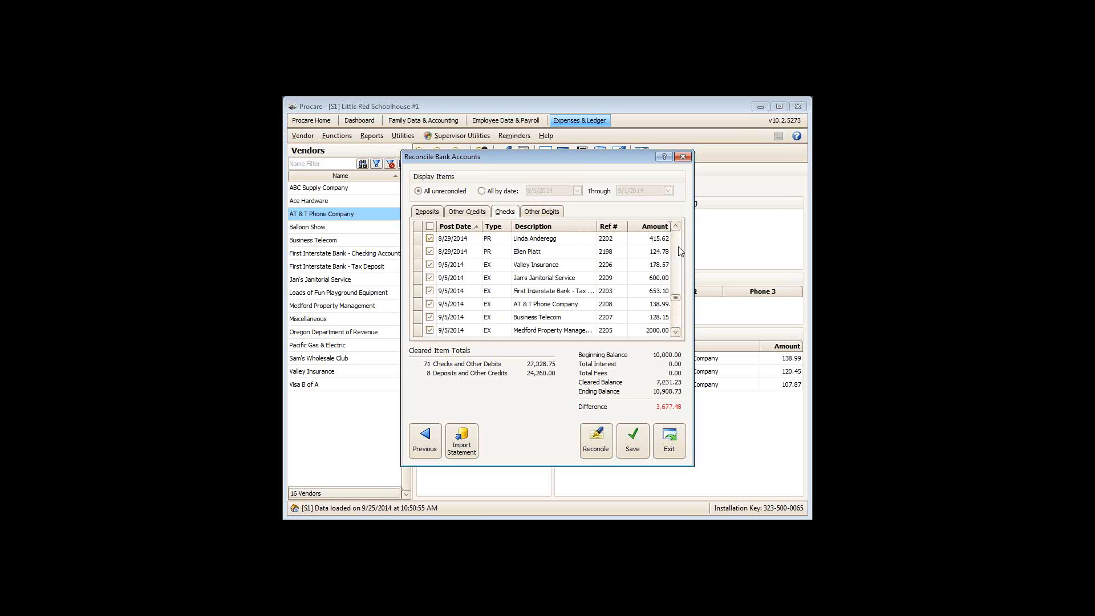
left_click(430, 330)
left_click(429, 317)
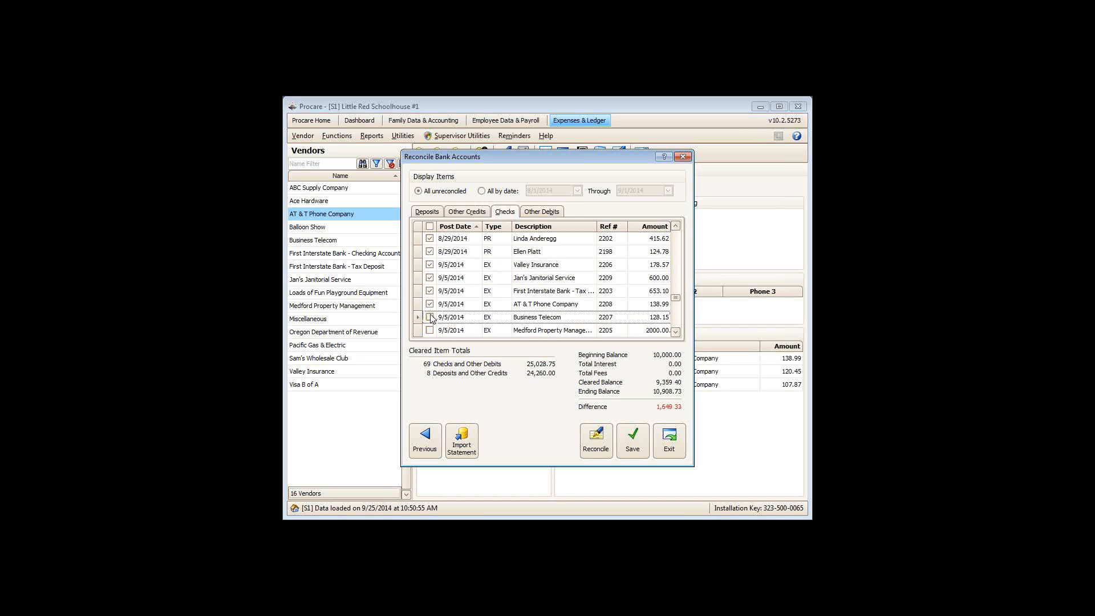
left_click(429, 304)
left_click(429, 291)
left_click(429, 278)
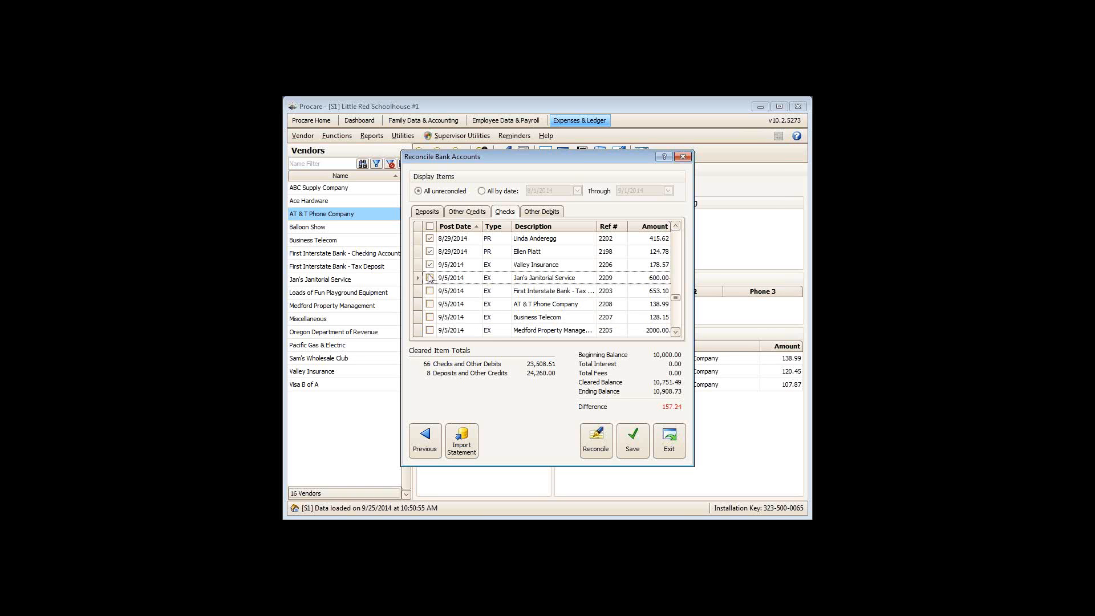
left_click(430, 265)
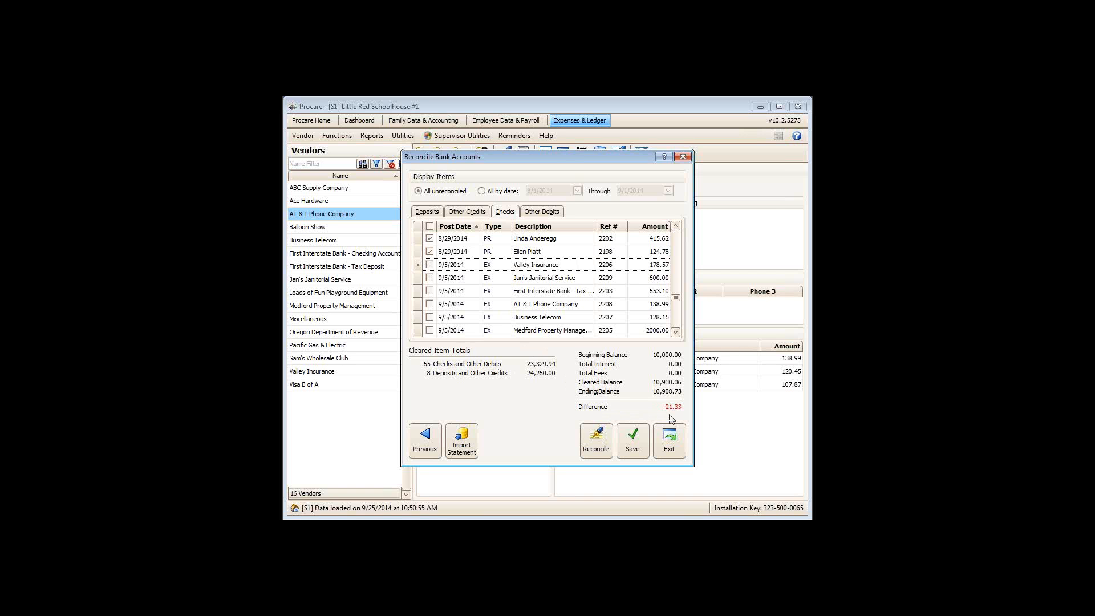
left_click(631, 450)
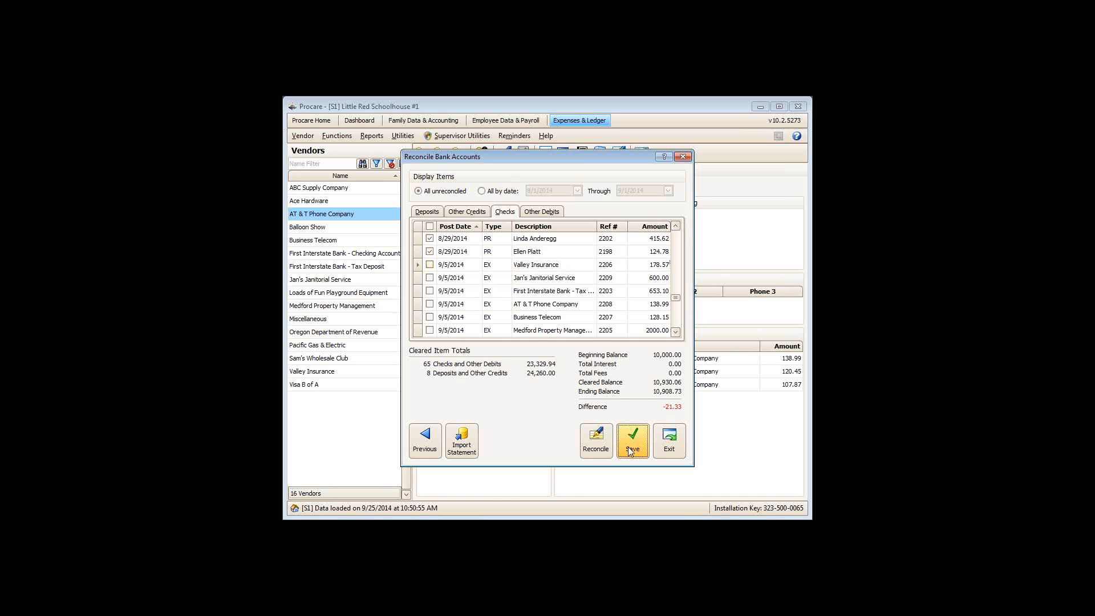
left_click(667, 449)
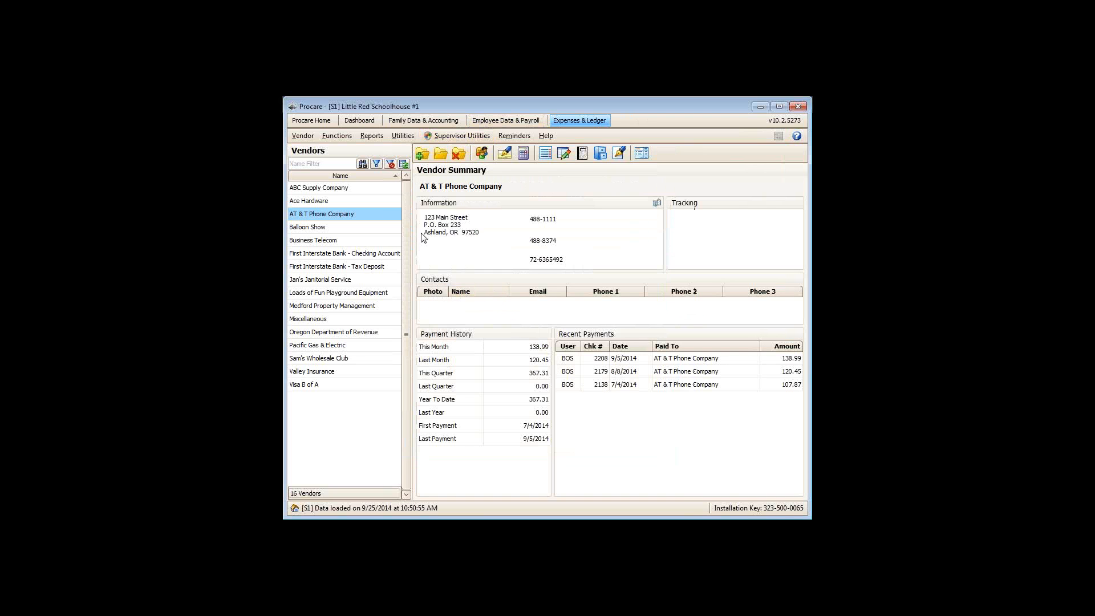
Step: Resume the saved reconciliation of the 1000.00 Primary Checking Account, going on to its list of unreconciled items
left_click(334, 136)
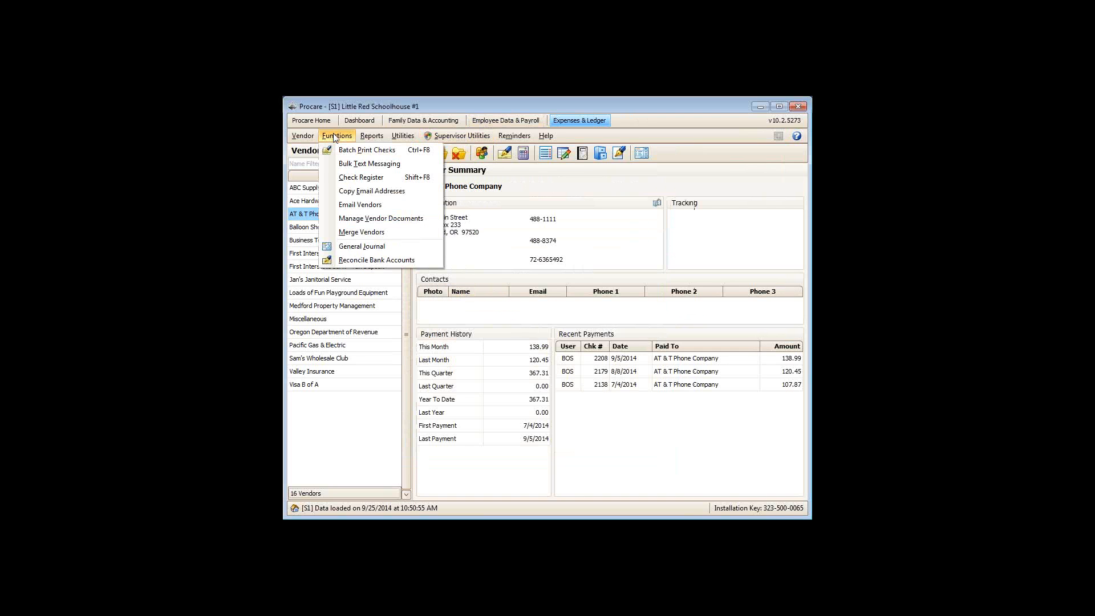
left_click(351, 263)
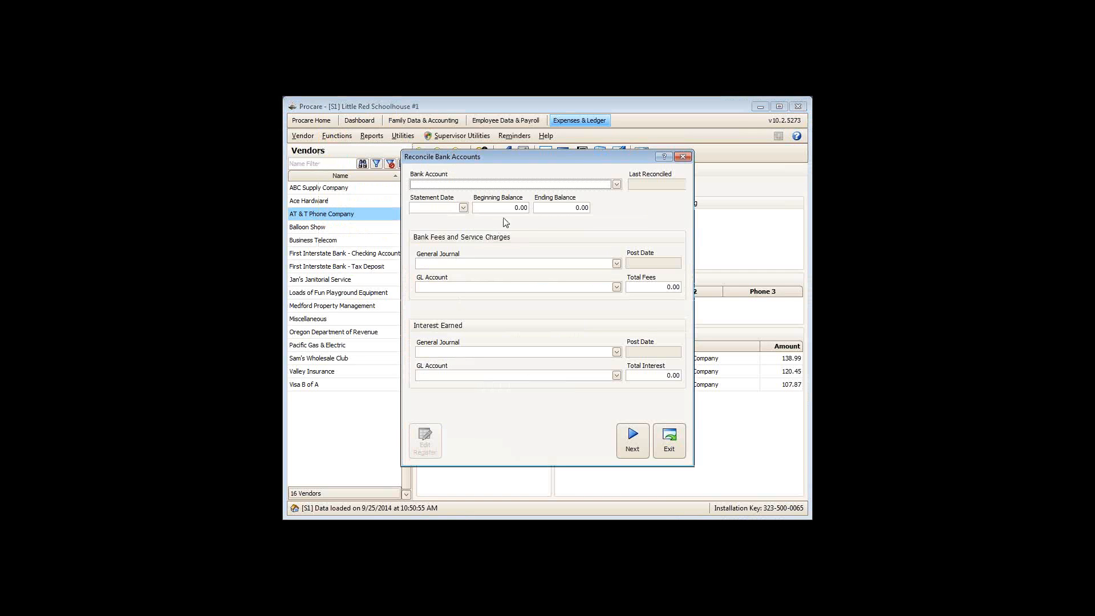
left_click(617, 185)
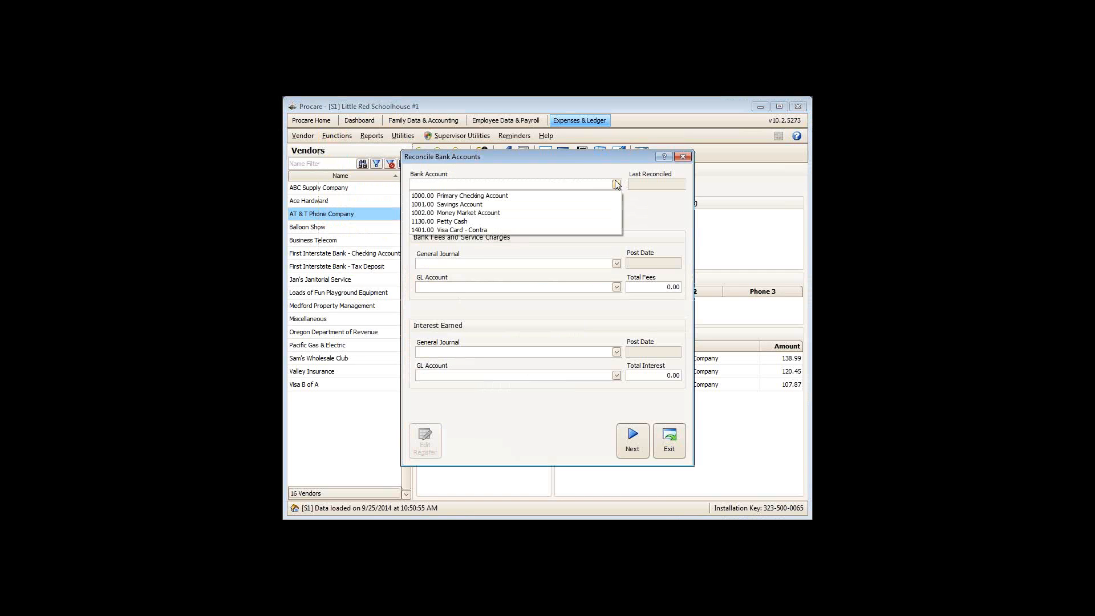
left_click(520, 197)
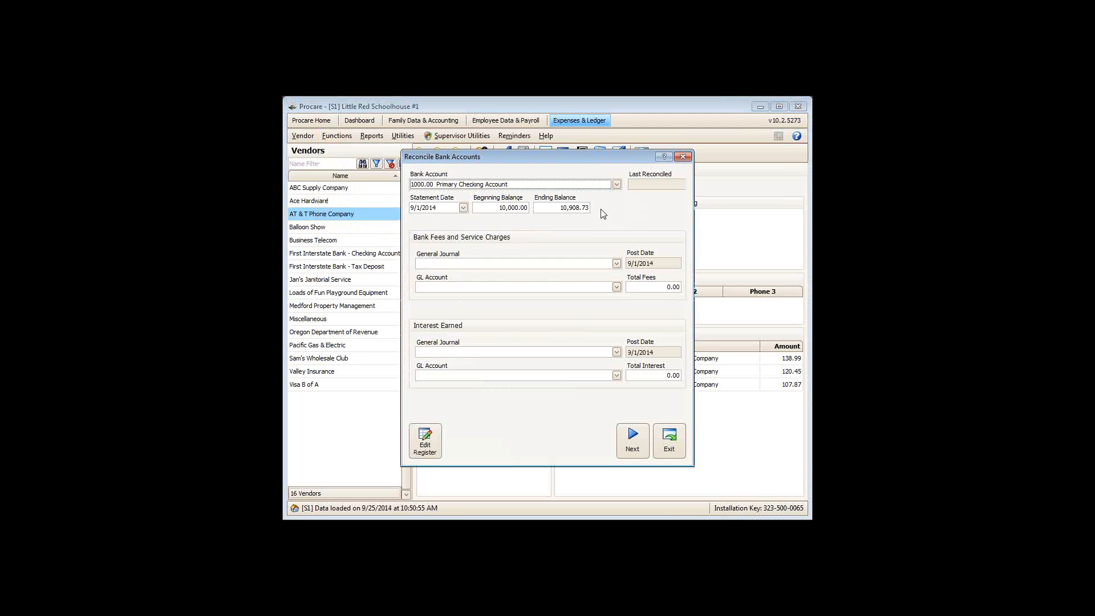
left_click(632, 442)
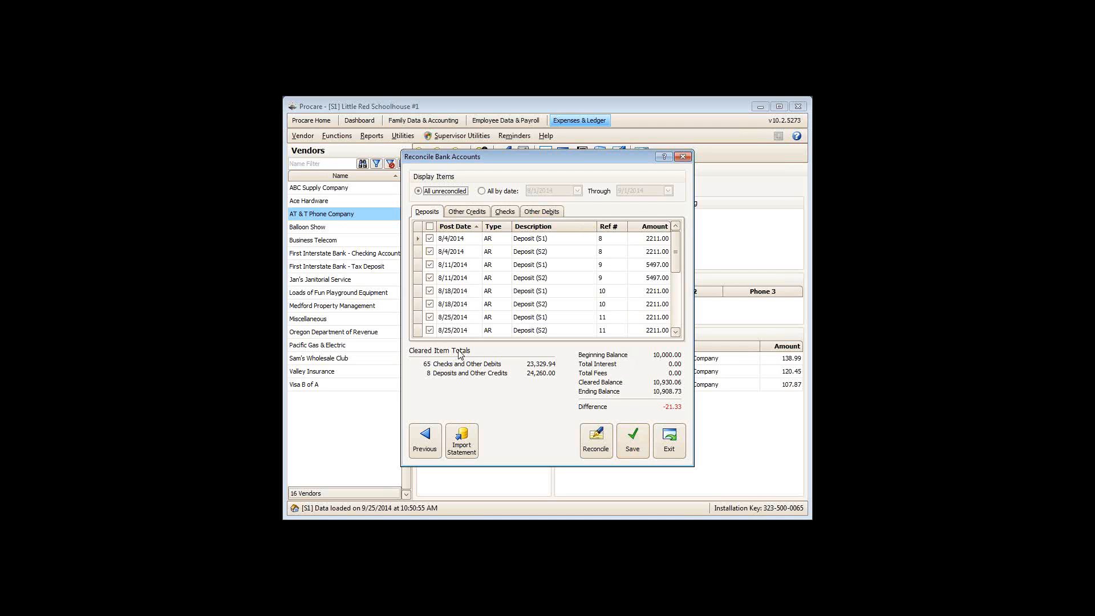
Step: Mark the 8/31/2014 Bank Fees debit as cleared, and finalize the reconciliation without printing the summary
left_click(542, 212)
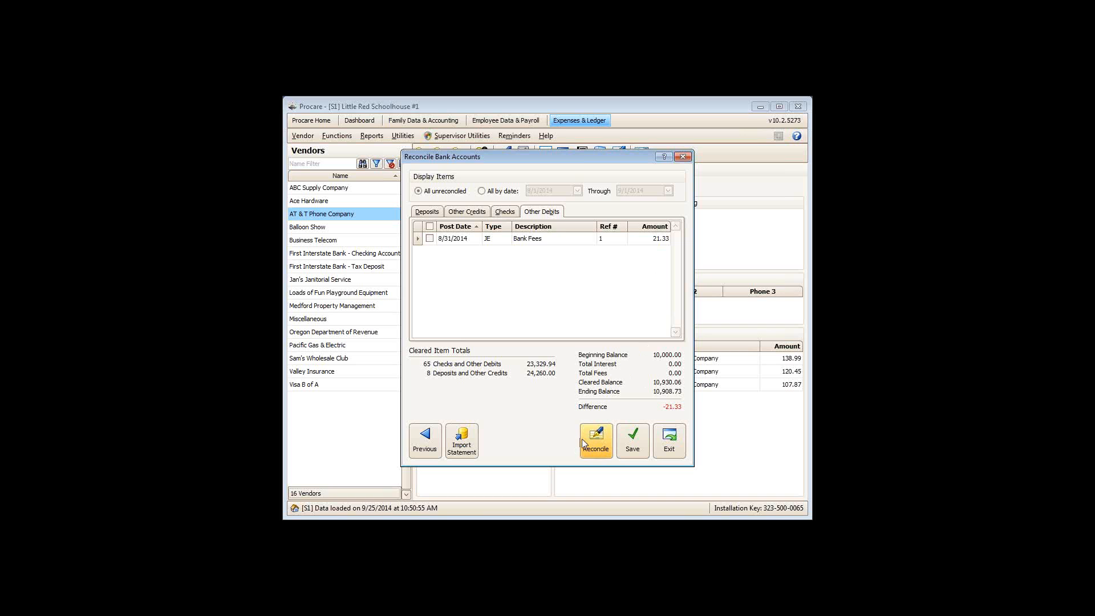
left_click(430, 238)
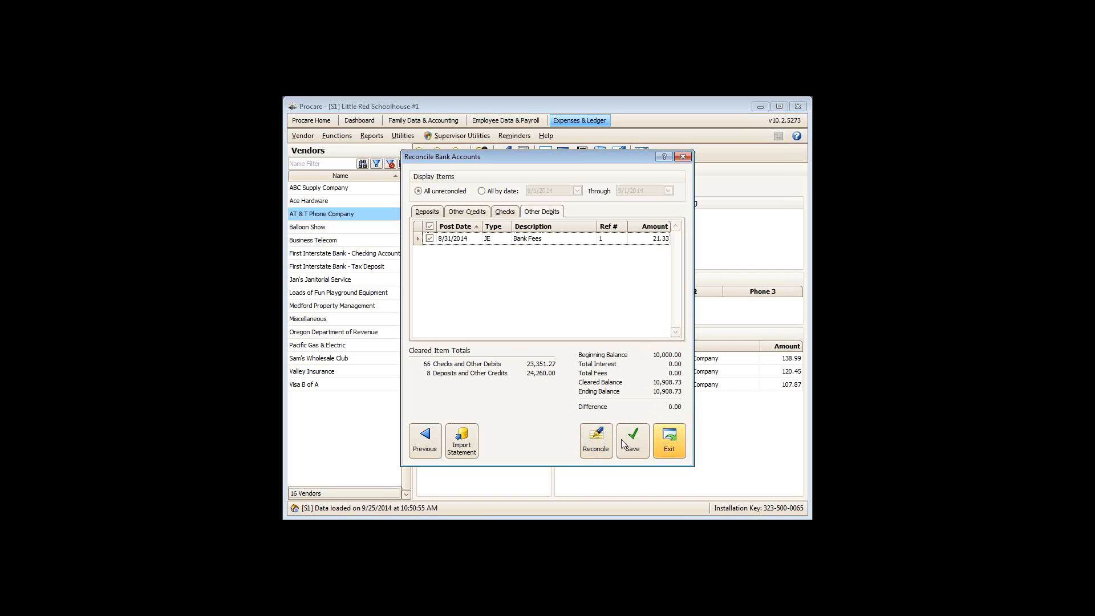
left_click(598, 438)
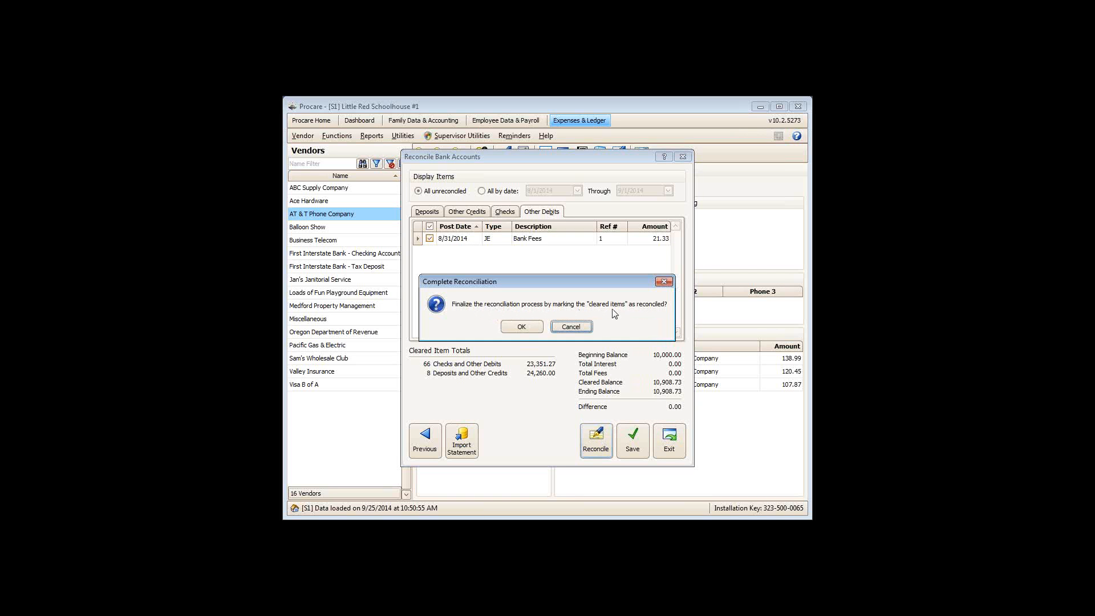
left_click(521, 331)
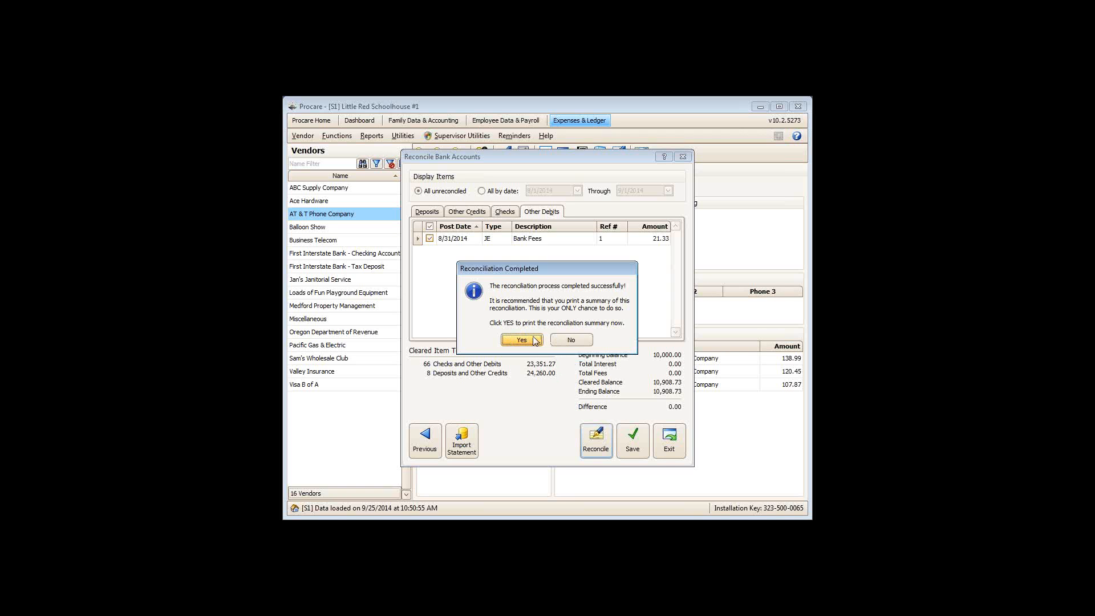
left_click(589, 338)
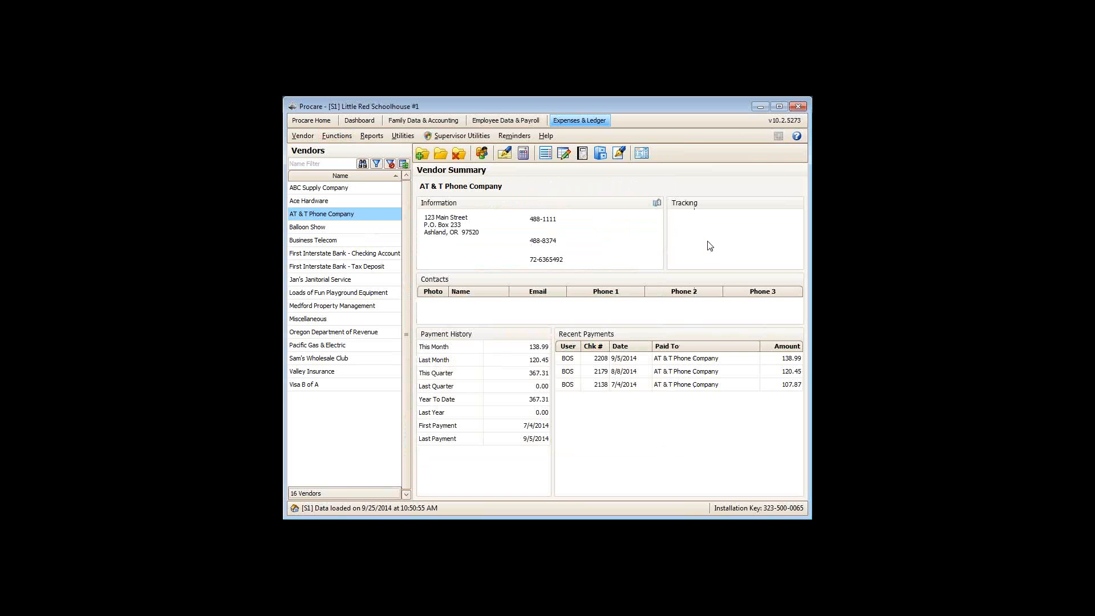
Step: Open the bank account register for the 1000.00 Primary Checking Account, and review all its items across checks, other credits and deposits
left_click(339, 137)
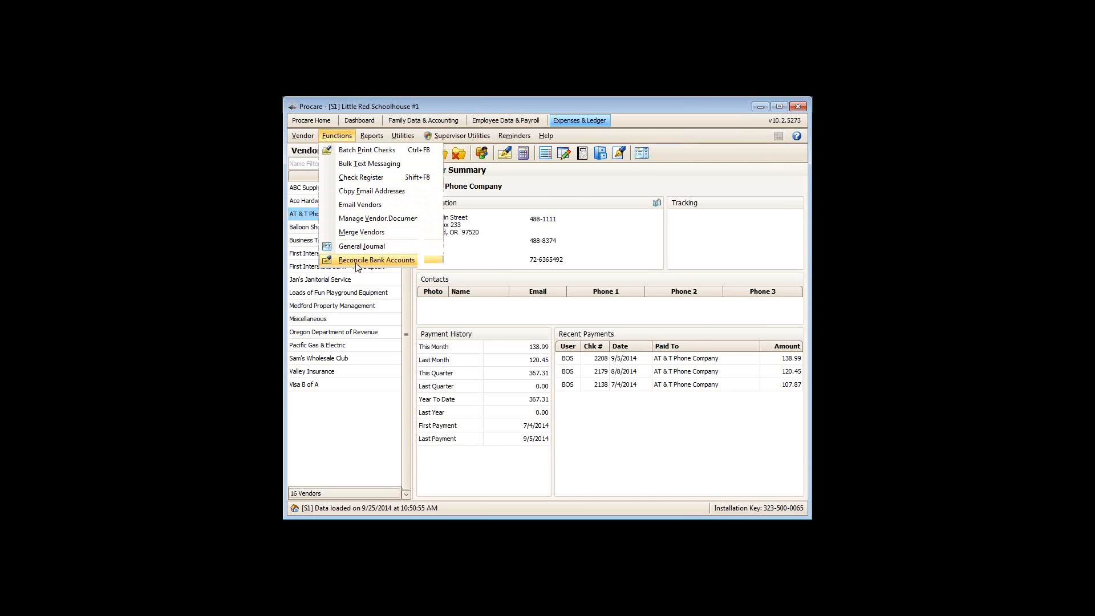
left_click(427, 260)
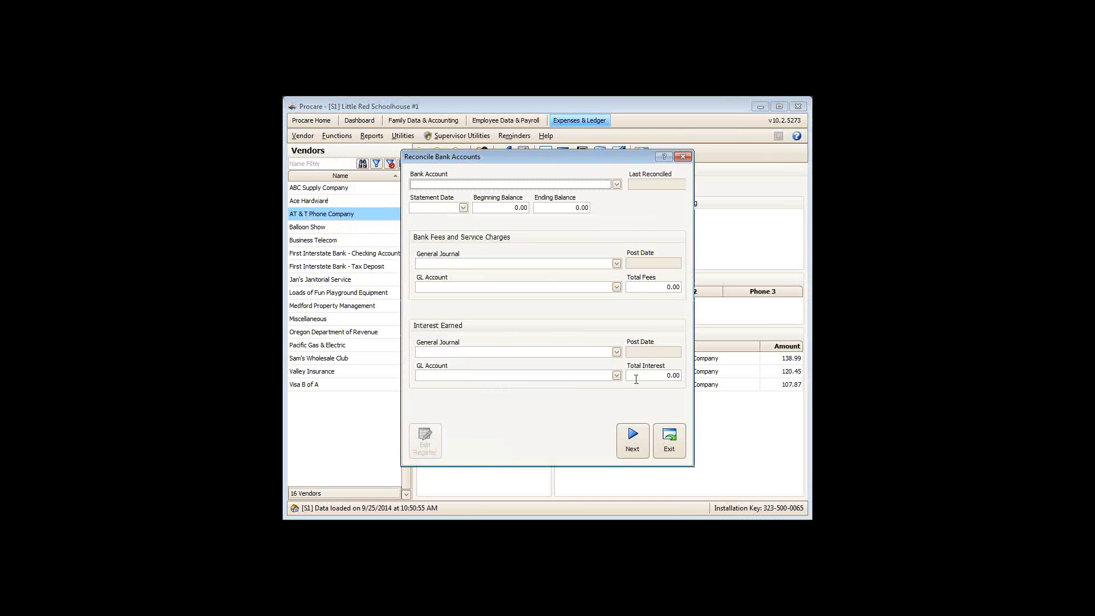
left_click(617, 184)
left_click(548, 197)
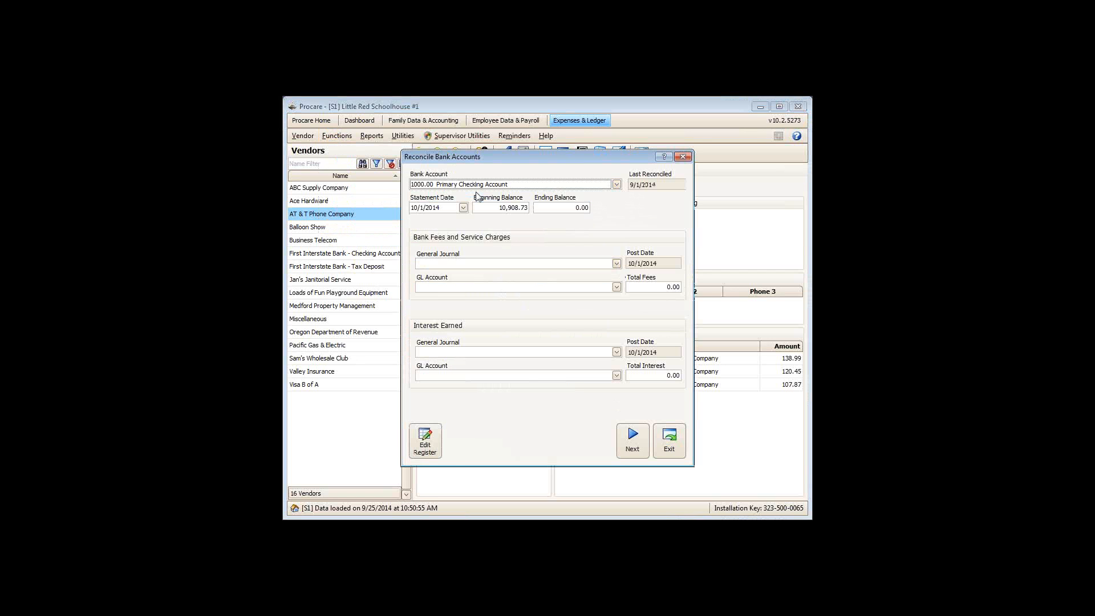
left_click(423, 448)
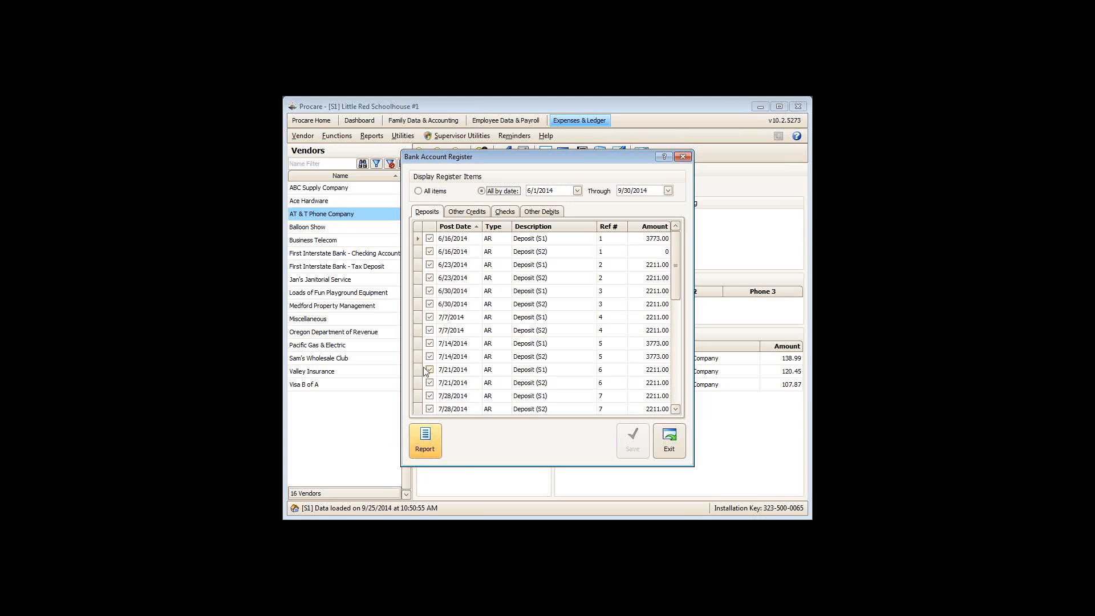
left_click(419, 190)
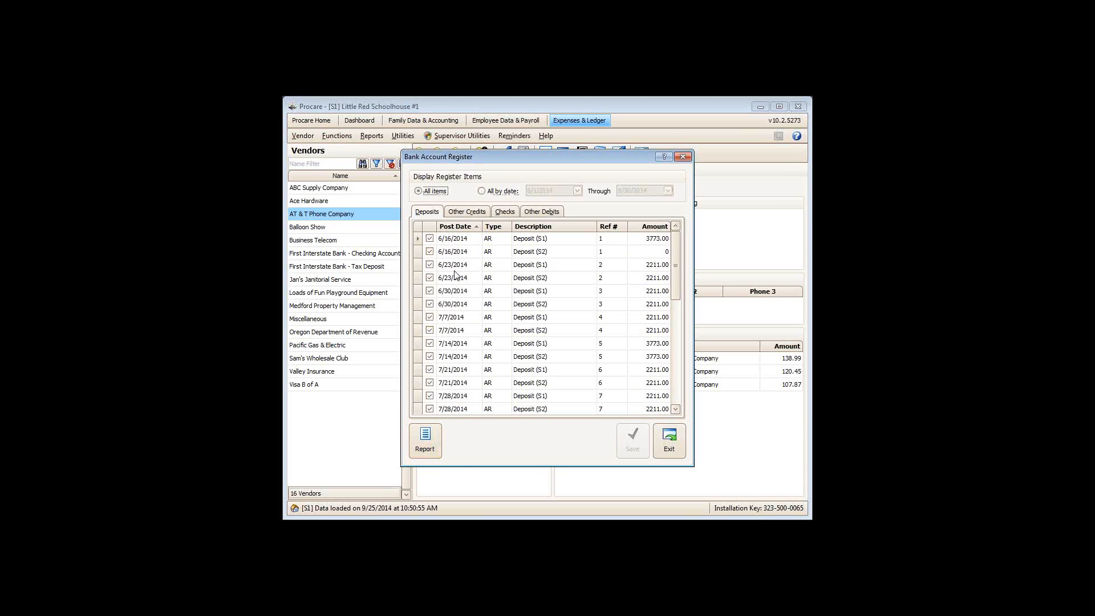
left_click(495, 214)
left_click(463, 214)
left_click(436, 214)
Step: Unmark the first three deposits in the register, from the 6/16/2014 S1 deposit through the 6/23/2014 S1 deposit
left_click(428, 238)
left_click(430, 251)
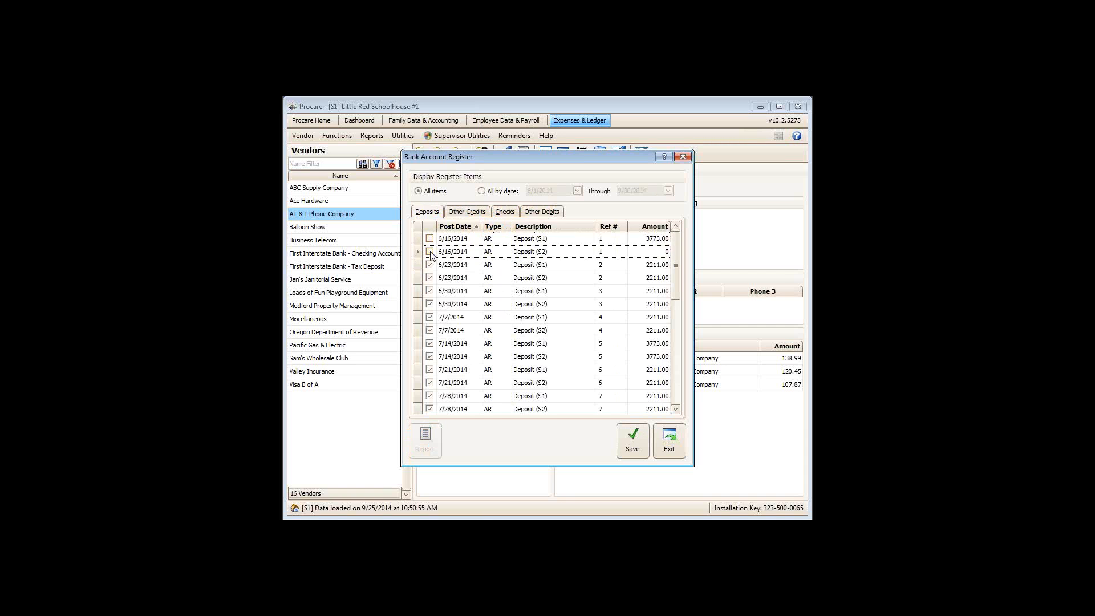
left_click(429, 264)
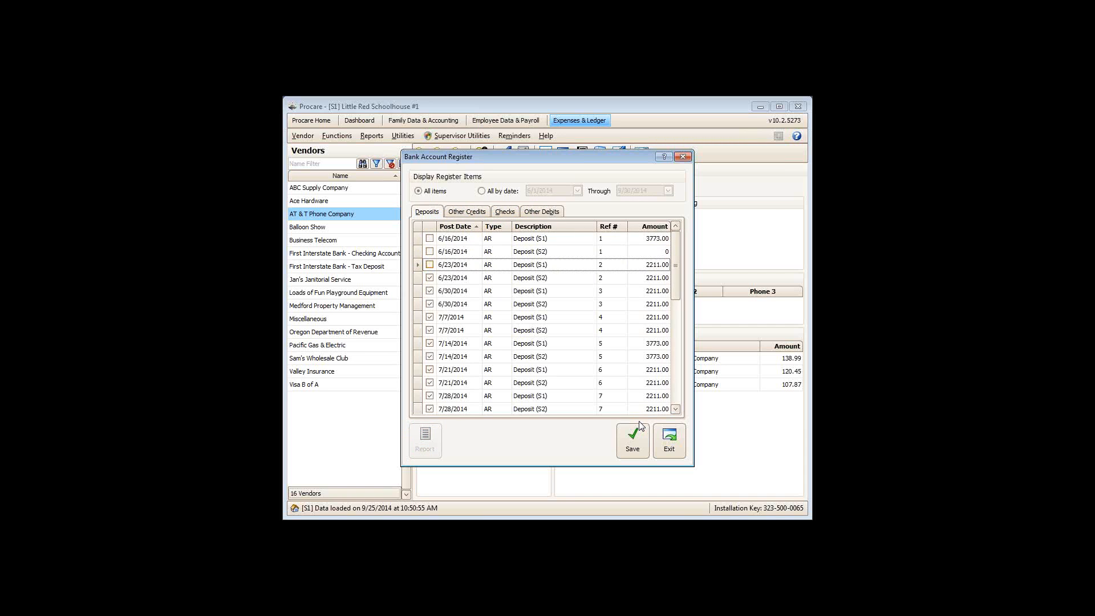
Step: Mark the first three register deposits again, and leave the register and the new reconciliation, discarding the incomplete reconciliation
left_click(430, 238)
left_click(429, 251)
left_click(430, 264)
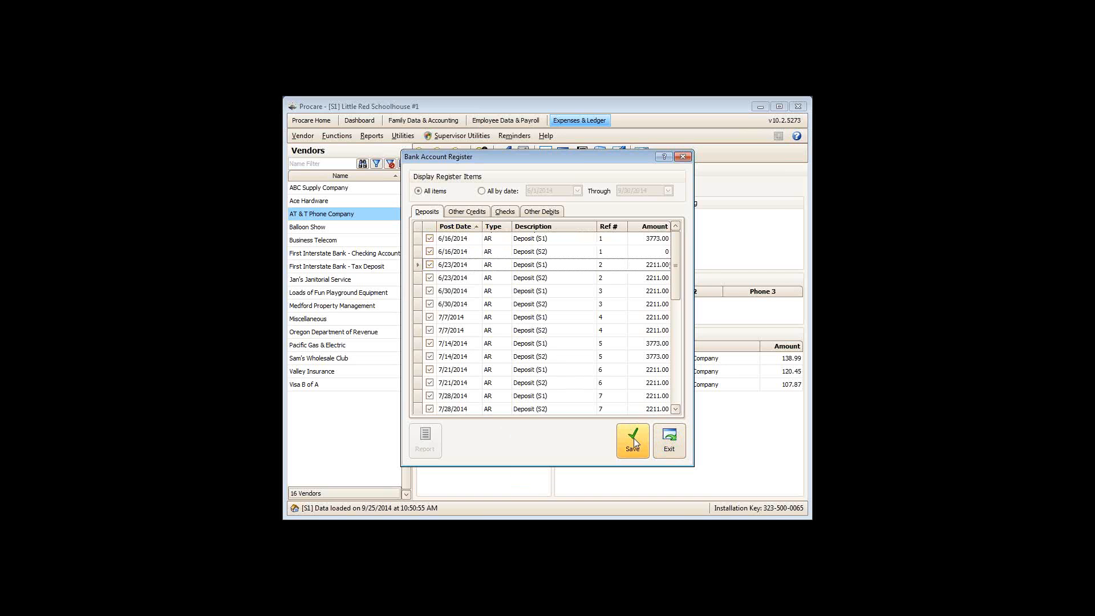
left_click(668, 441)
left_click(496, 339)
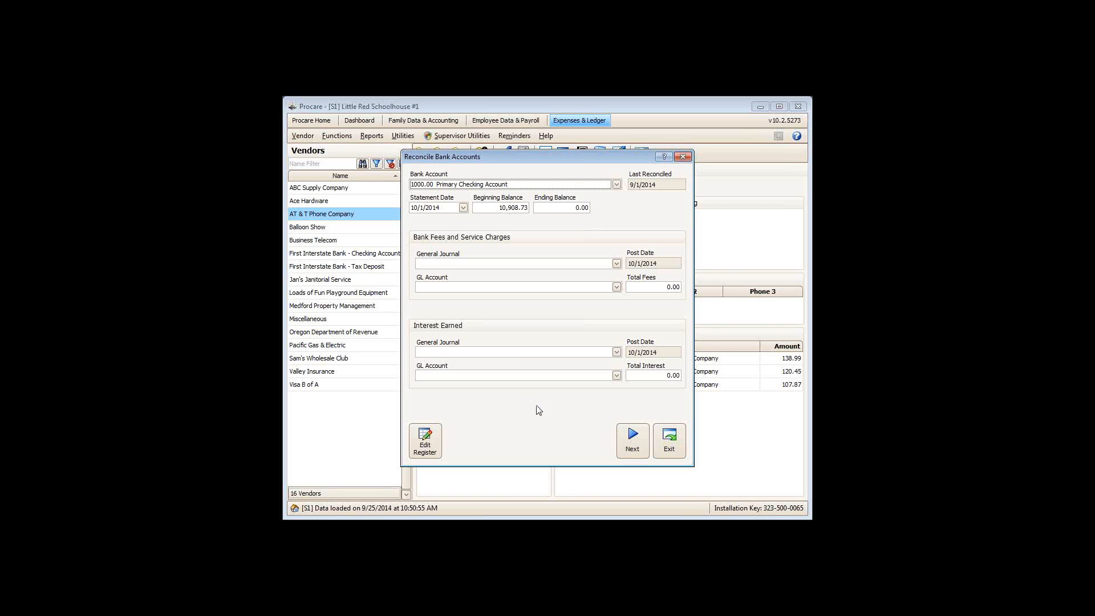
left_click(655, 433)
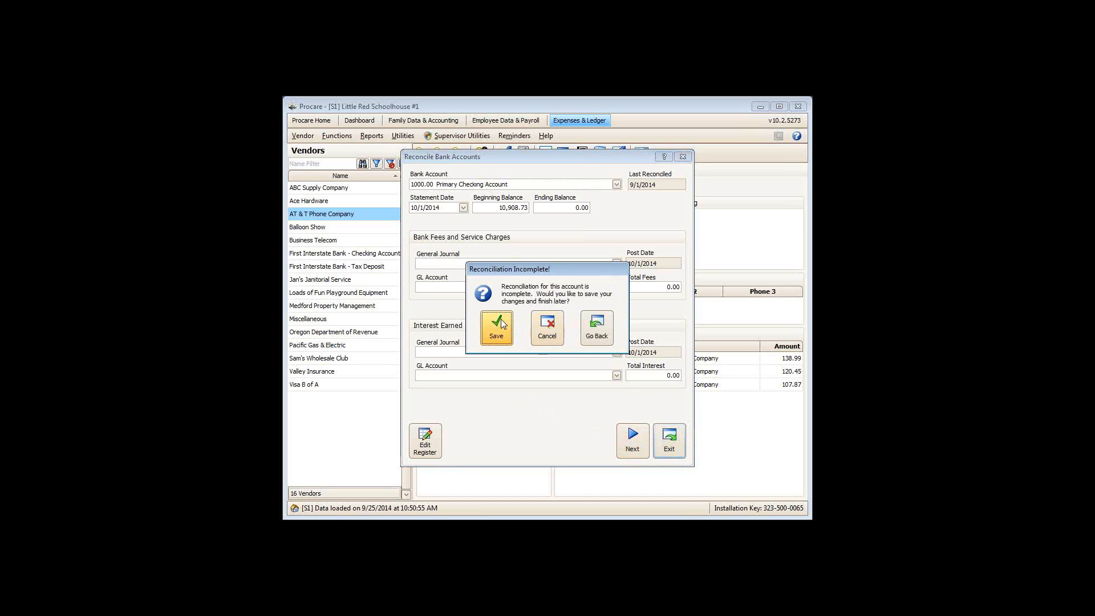
left_click(543, 330)
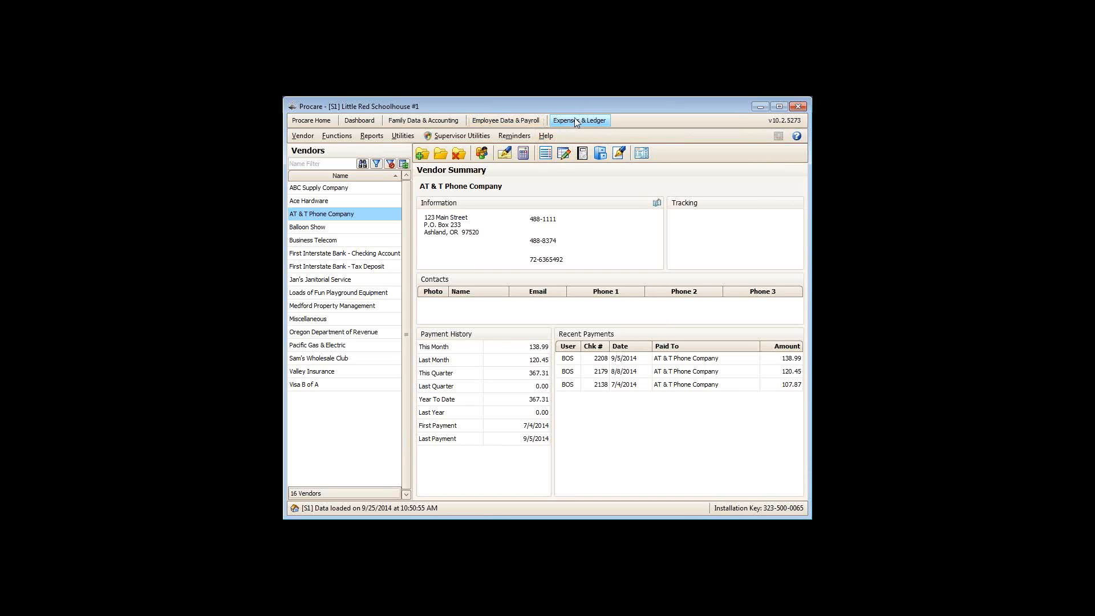
Step: View the check calculation for AT & T Phone Company, and examine the S1 and S2 insurance lines in the one for Valley Insurance
left_click(507, 153)
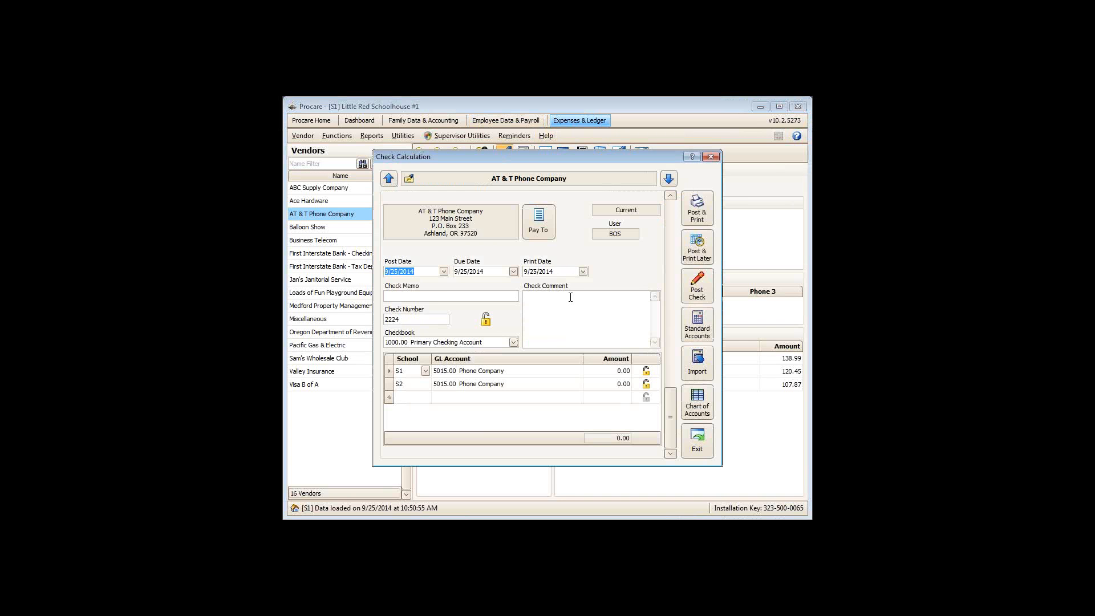
left_click(693, 448)
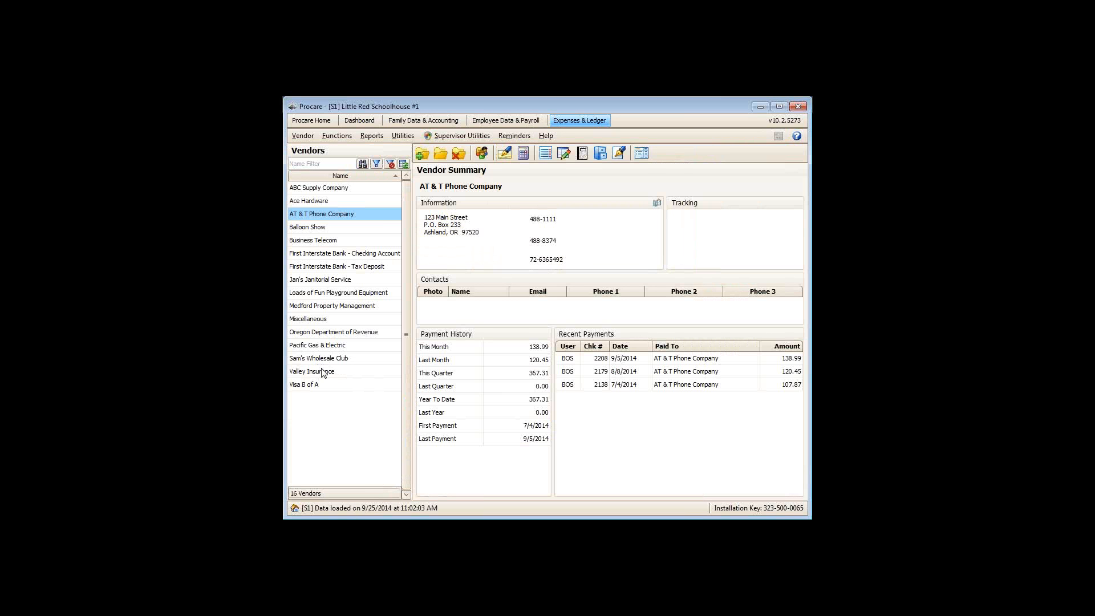
left_click(323, 372)
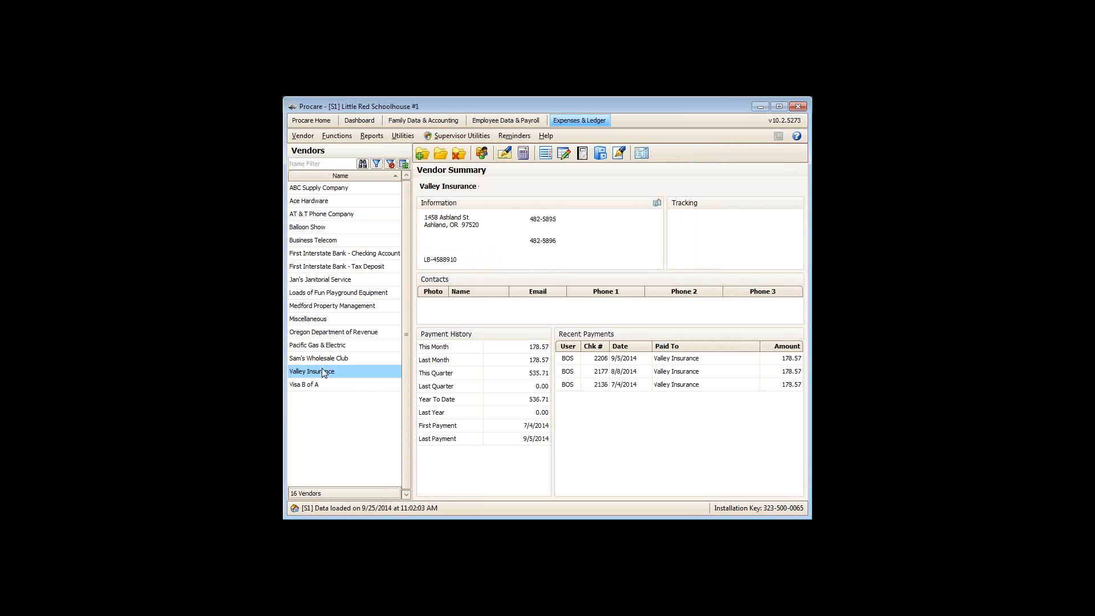
left_click(505, 153)
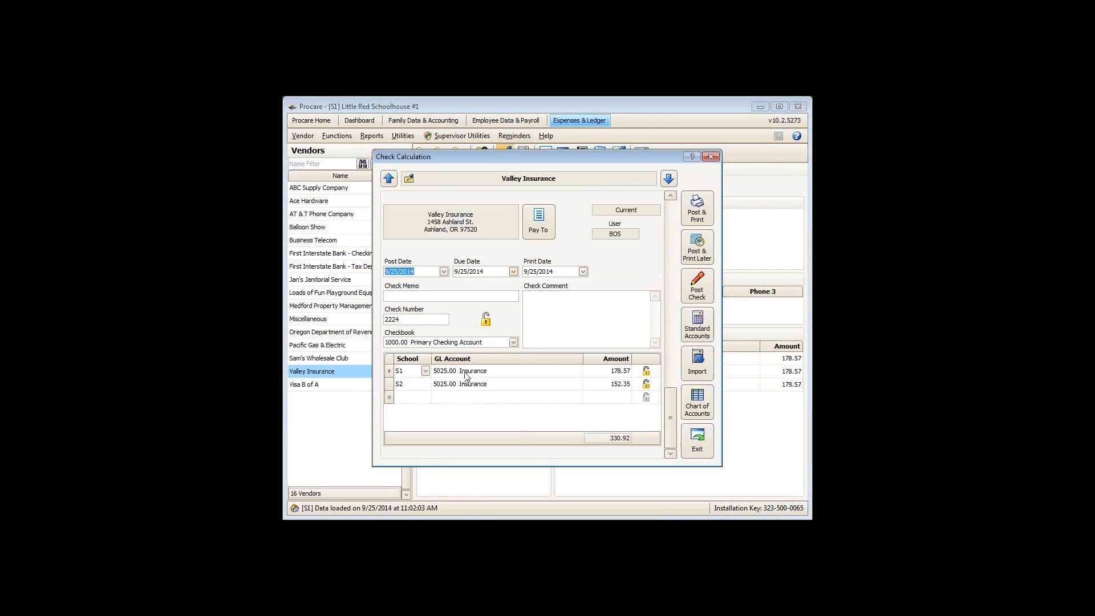
left_click(390, 383)
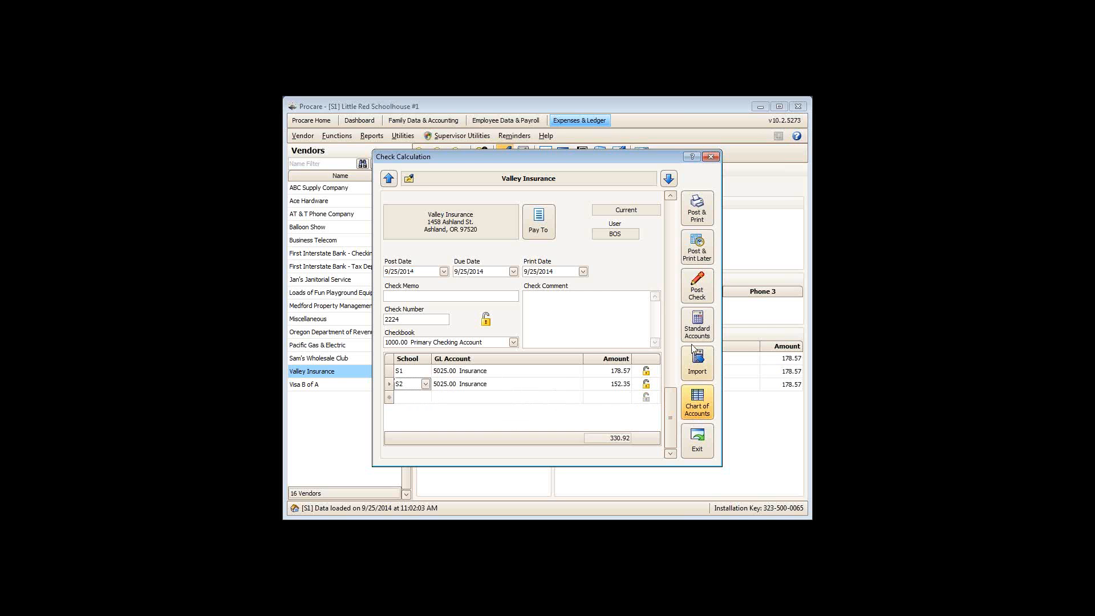
Step: Switch the check calculation to Sam's Wholesale Club, and set its checkbook to 1000.00 Primary Checking Account
left_click(389, 179)
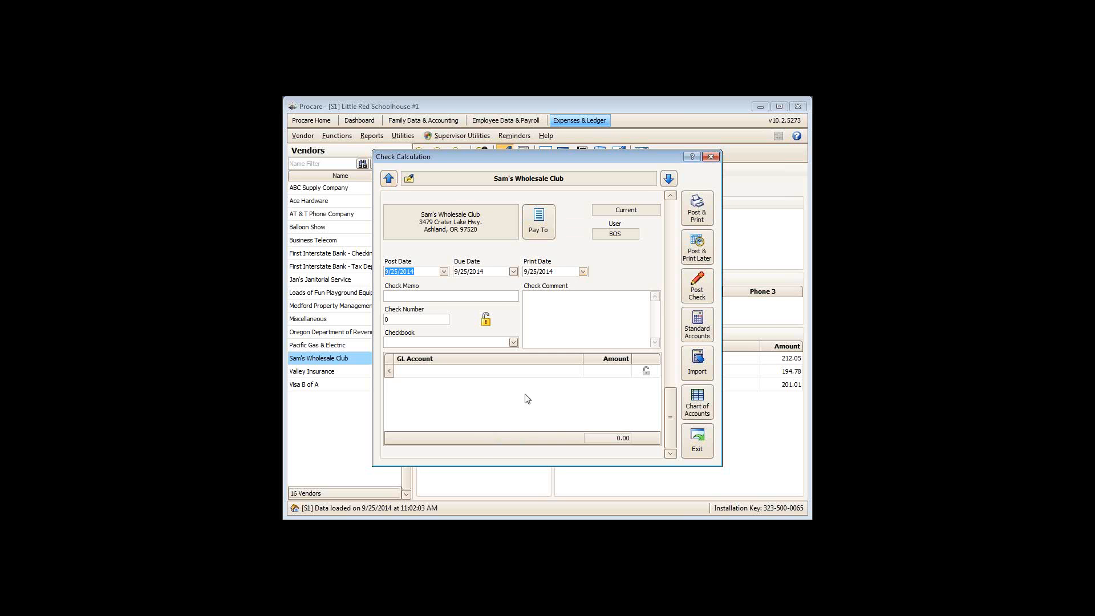
left_click(513, 342)
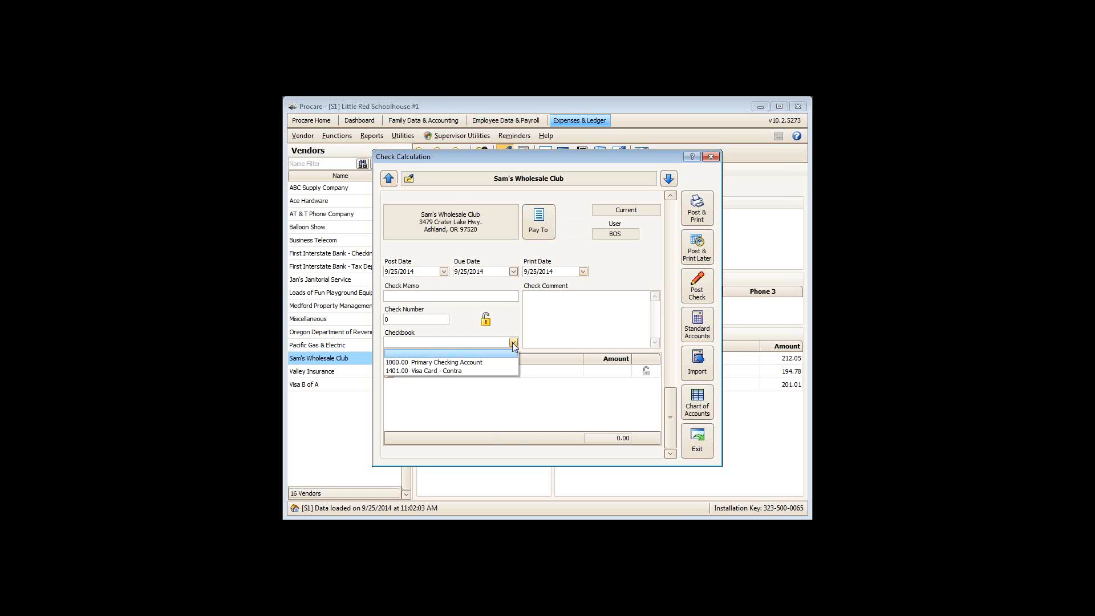
left_click(479, 363)
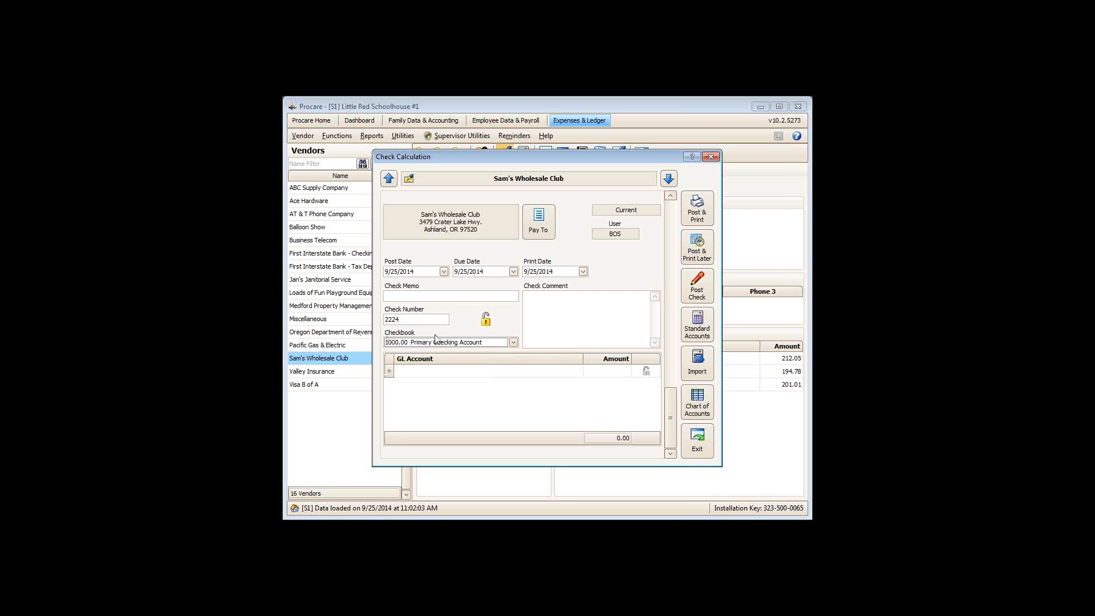
Step: Set the check number for Sam's Wholesale Club to 7777, and leave the check calculation without posting
key("shift+Tab")
type("7777")
left_click(700, 448)
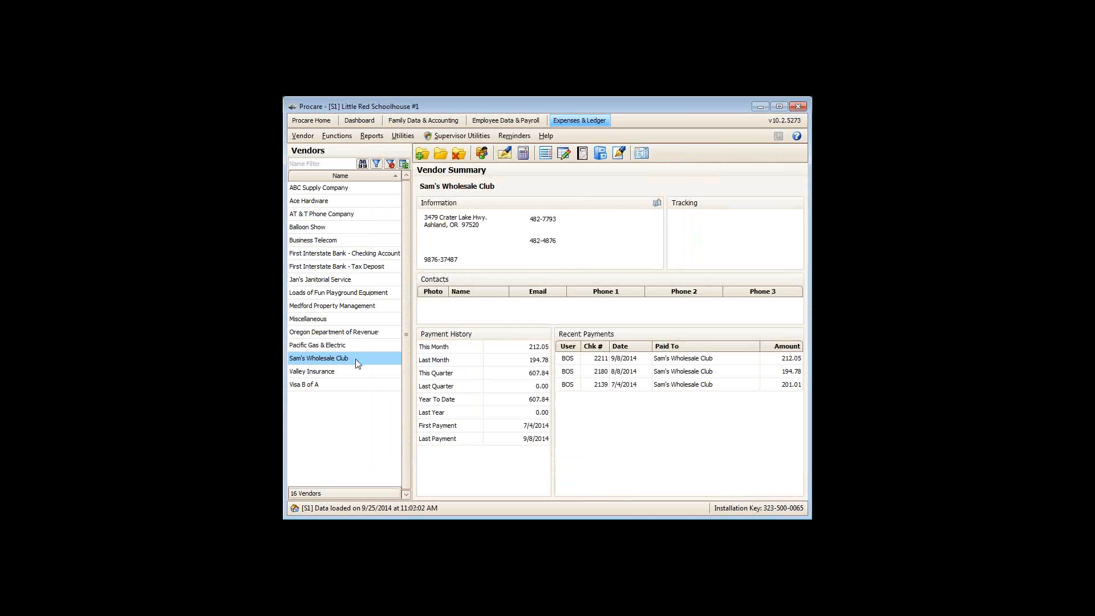
Step: View the school availability choices in the Sam's Wholesale Club vendor record, and close it with ONLY the current school selected
double_click(356, 361)
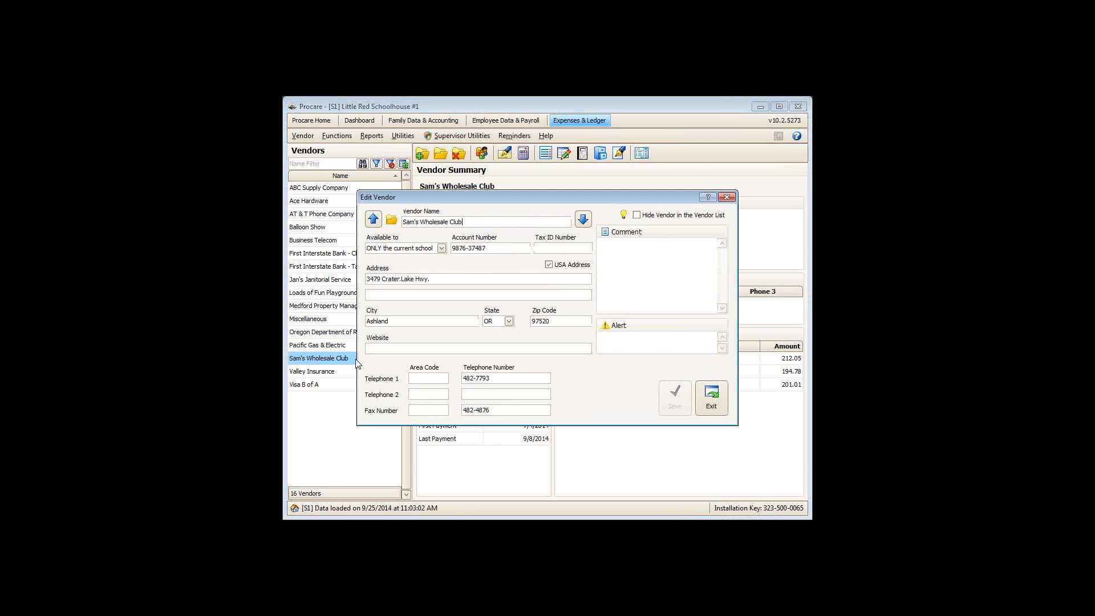
left_click(441, 248)
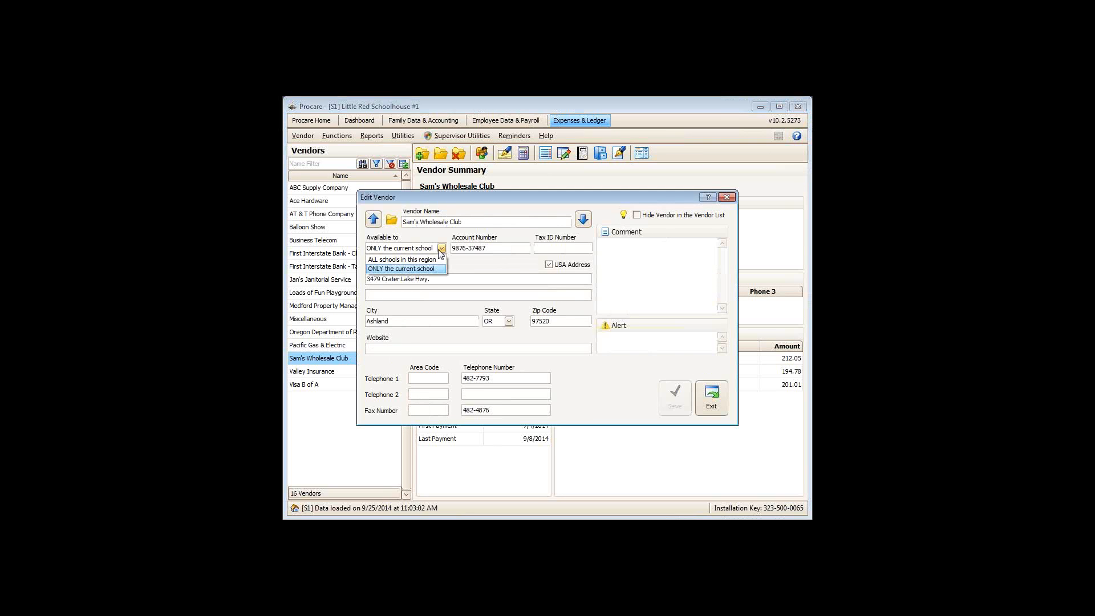
left_click(420, 268)
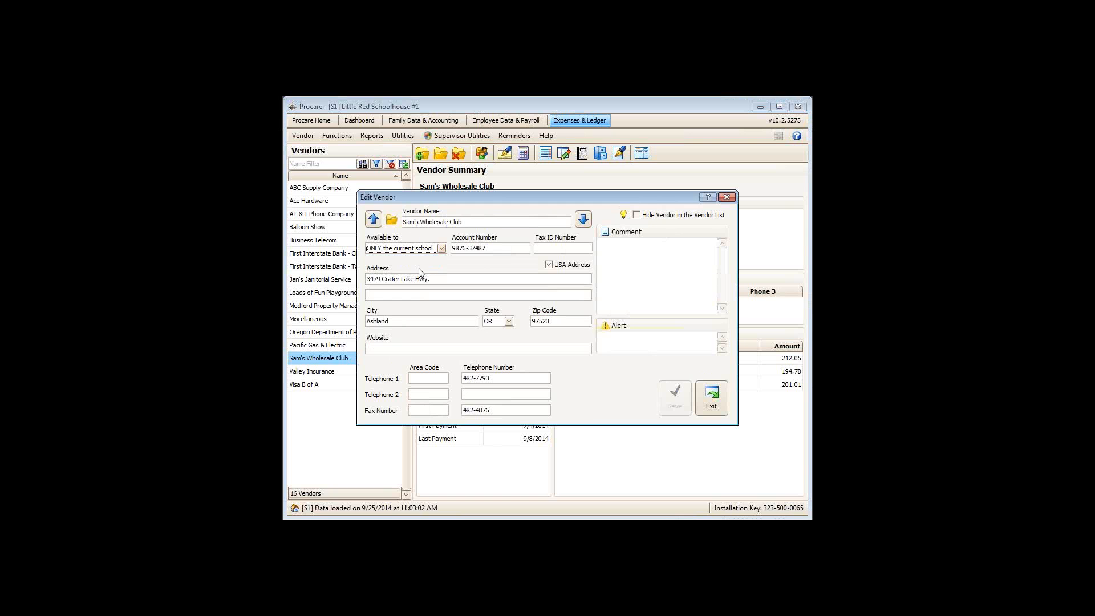
left_click(713, 399)
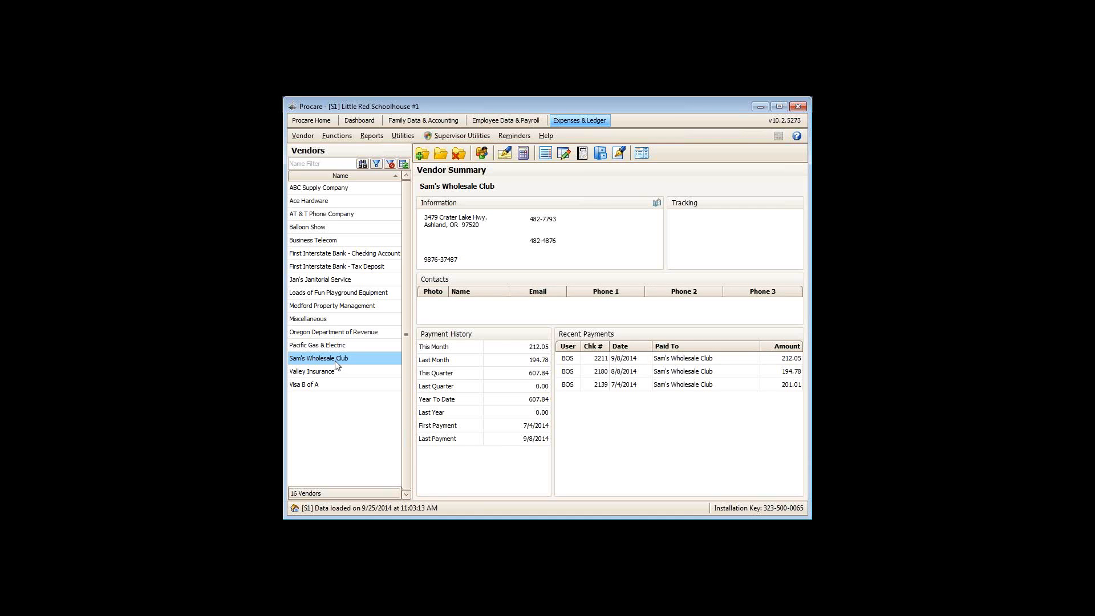
Step: Start a check calculation for Sam's Wholesale Club, and set its checkbook to 1401.00 Visa Card - Contra
left_click(504, 153)
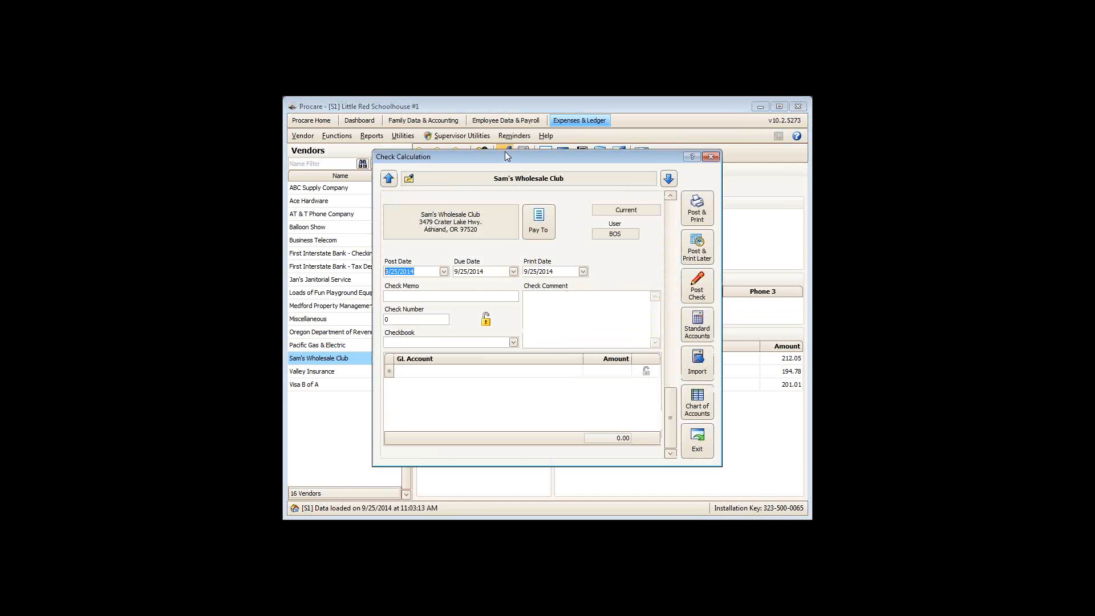
left_click(514, 342)
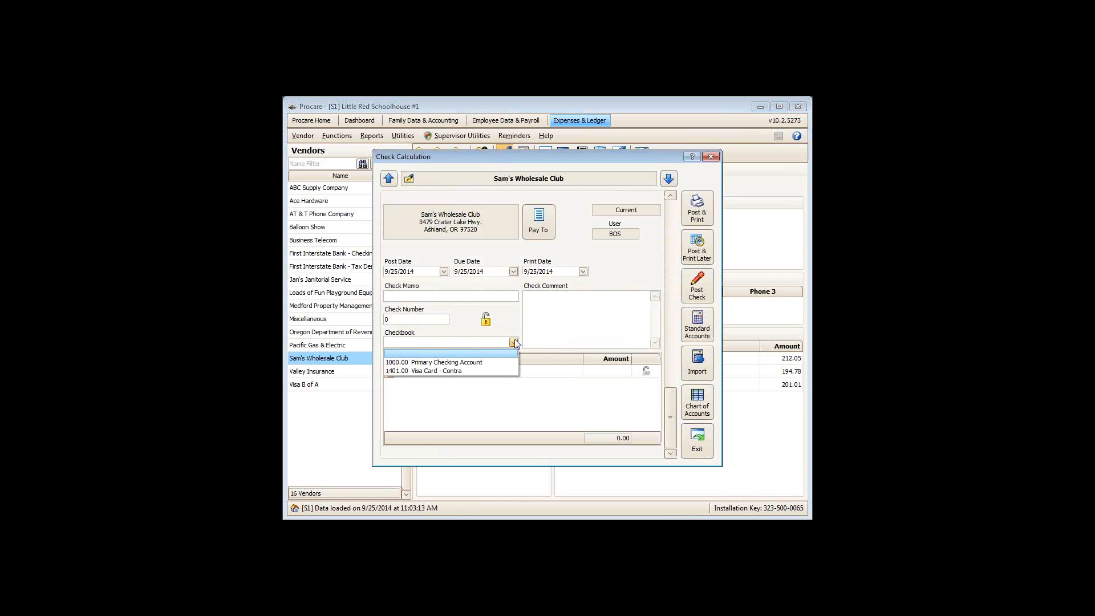
left_click(427, 371)
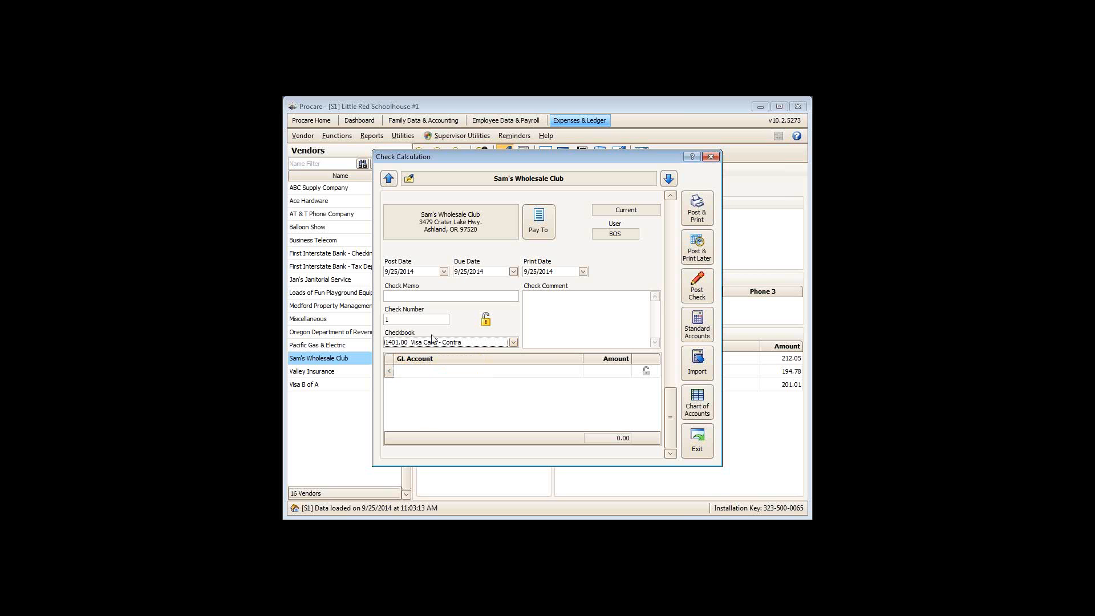
Step: Allocate 555.00 to GL account 5005.00 School Supplies, post the check, and leave the check calculation
left_click(457, 371)
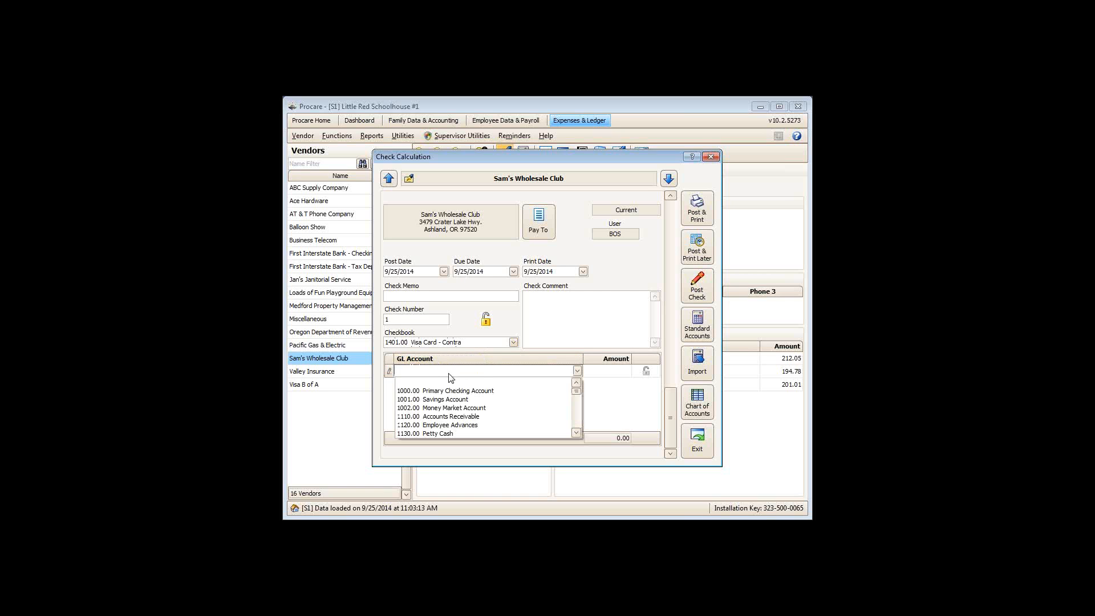
type("5000.00  Office Supplies")
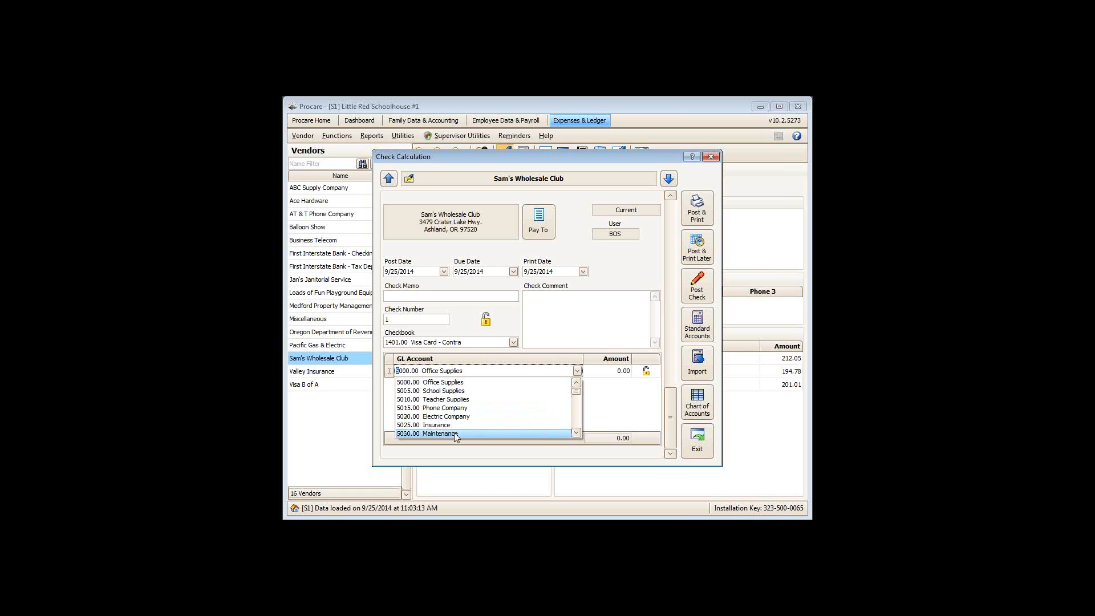
scroll(456, 435, "down", 2)
scroll(456, 431, "down", 5)
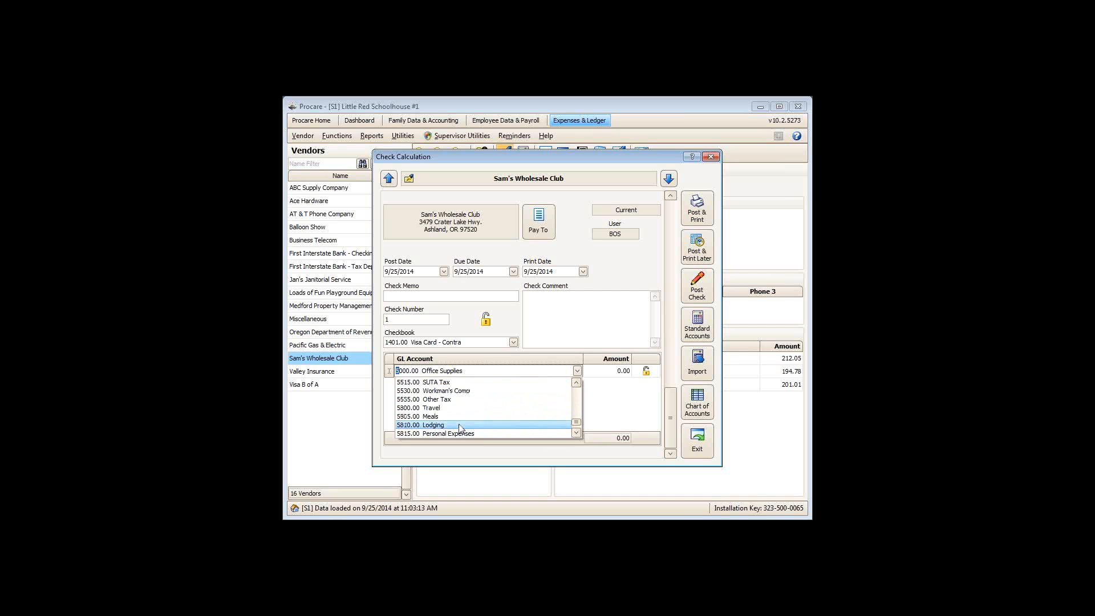
scroll(456, 417, "up", 2)
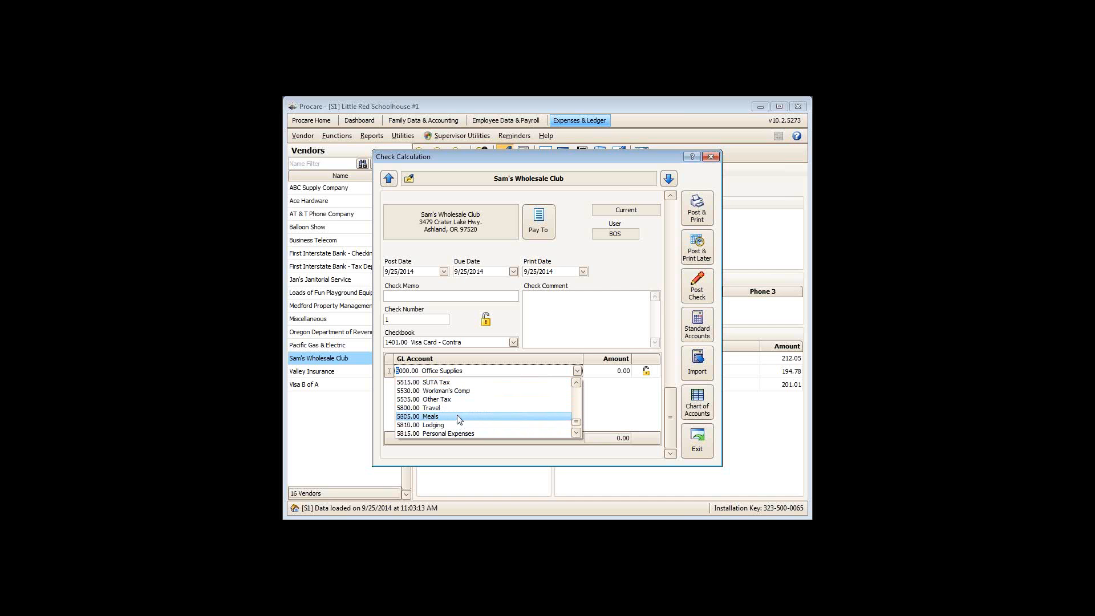
scroll(463, 415, "up", 2)
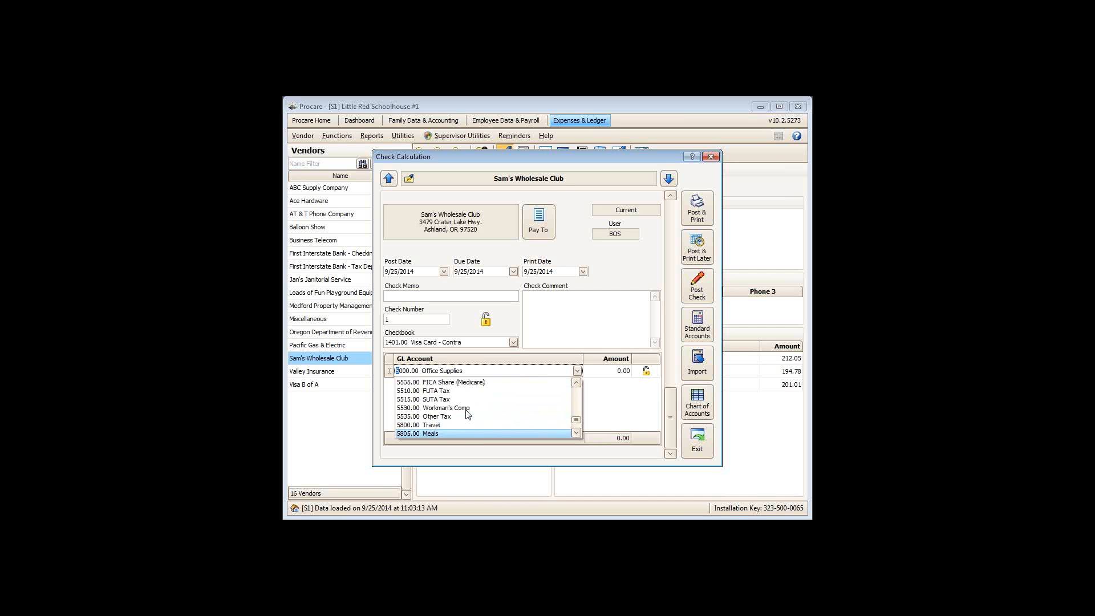
scroll(467, 415, "up", 5)
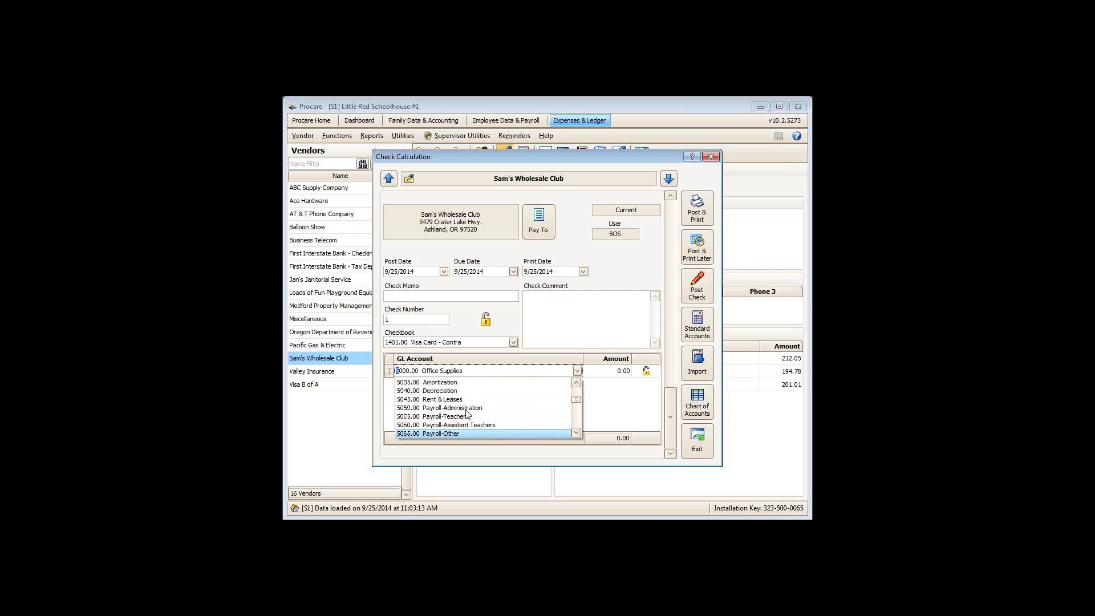
scroll(467, 414, "up", 1)
scroll(467, 415, "up", 3)
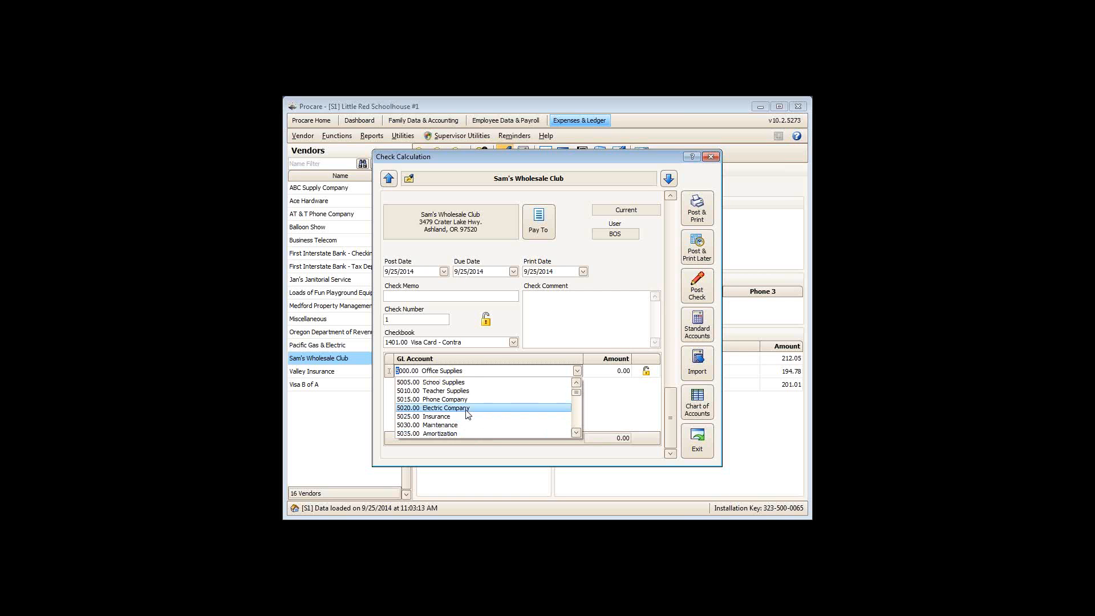
left_click(465, 395)
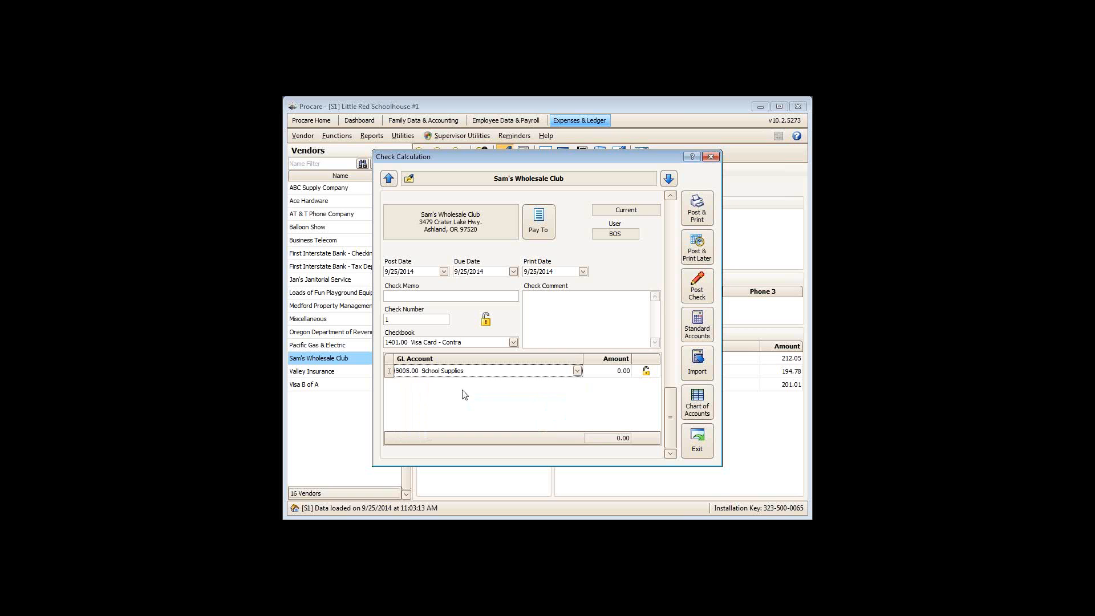
left_click(605, 371)
type("555,00")
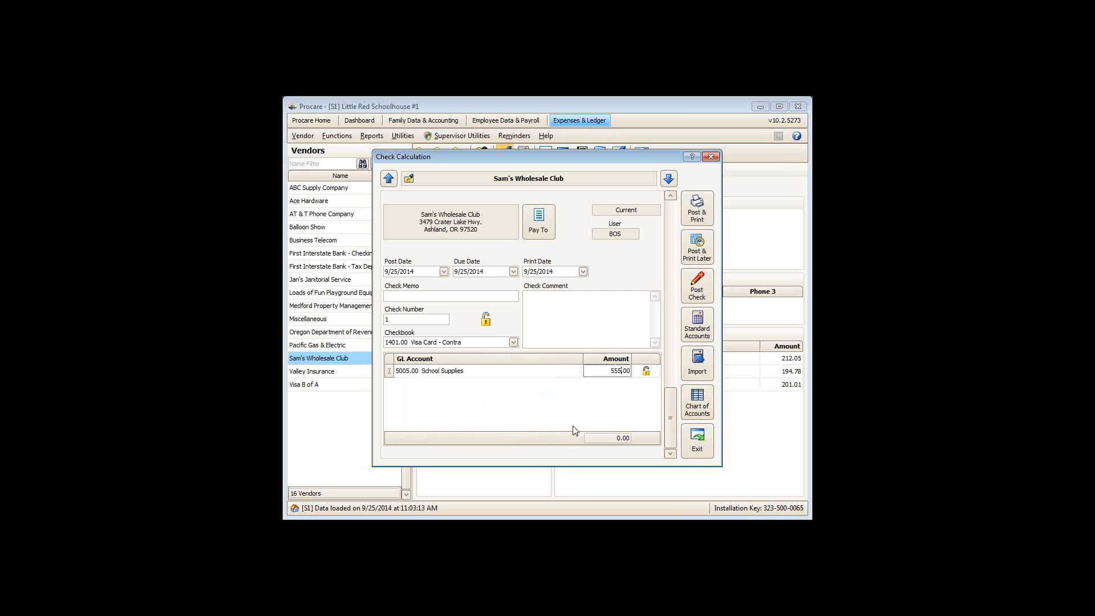
key("Tab")
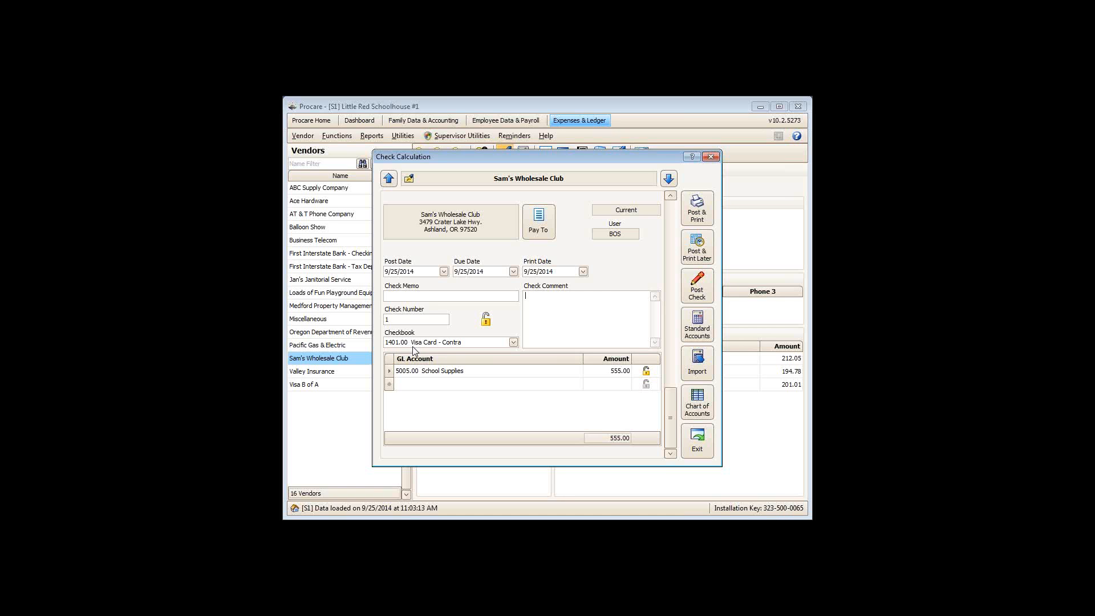
left_click(703, 289)
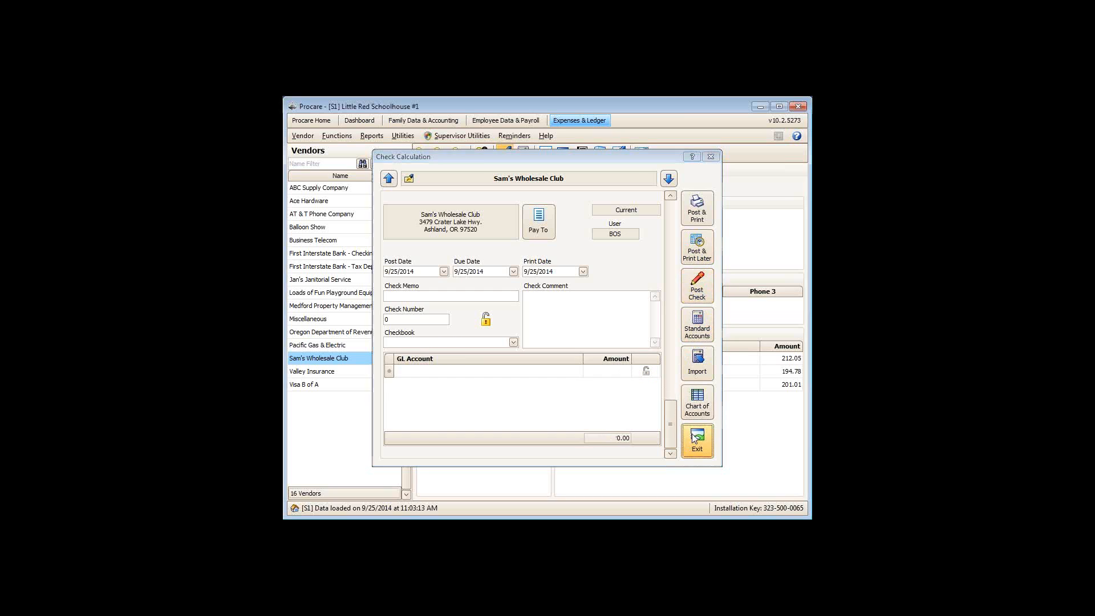
left_click(693, 438)
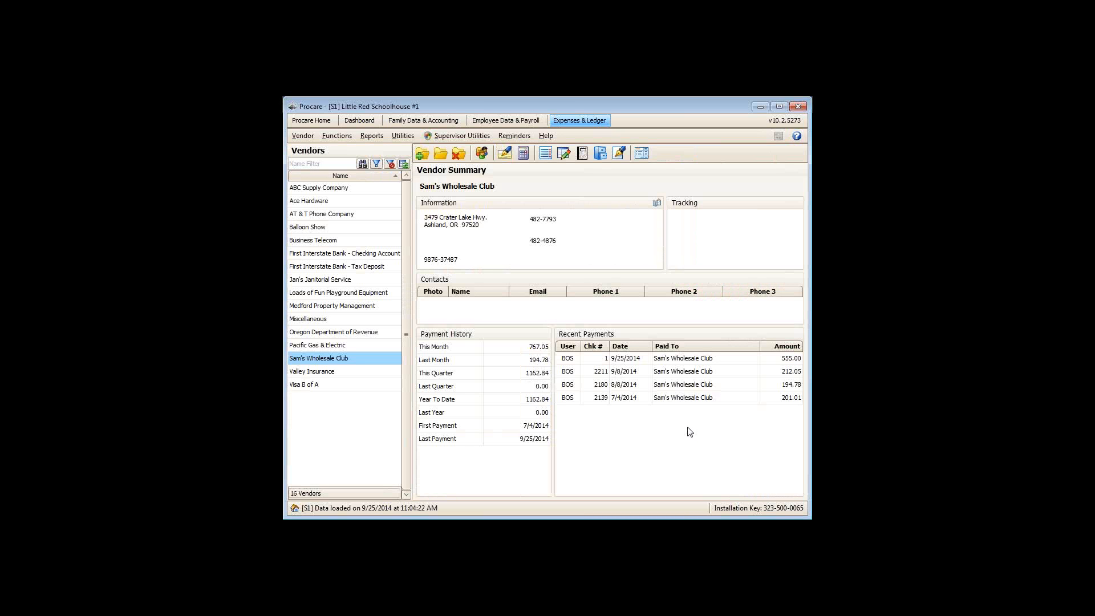
Step: Open the region options for Southern Oregon from Regions & Schools in the system configuration
left_click(313, 123)
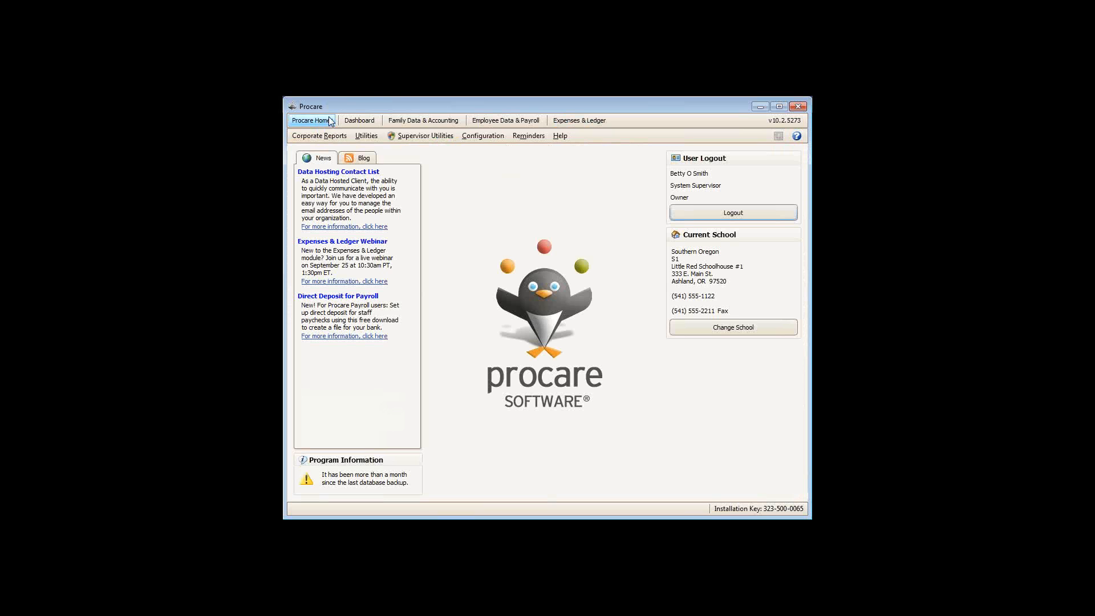
left_click(493, 137)
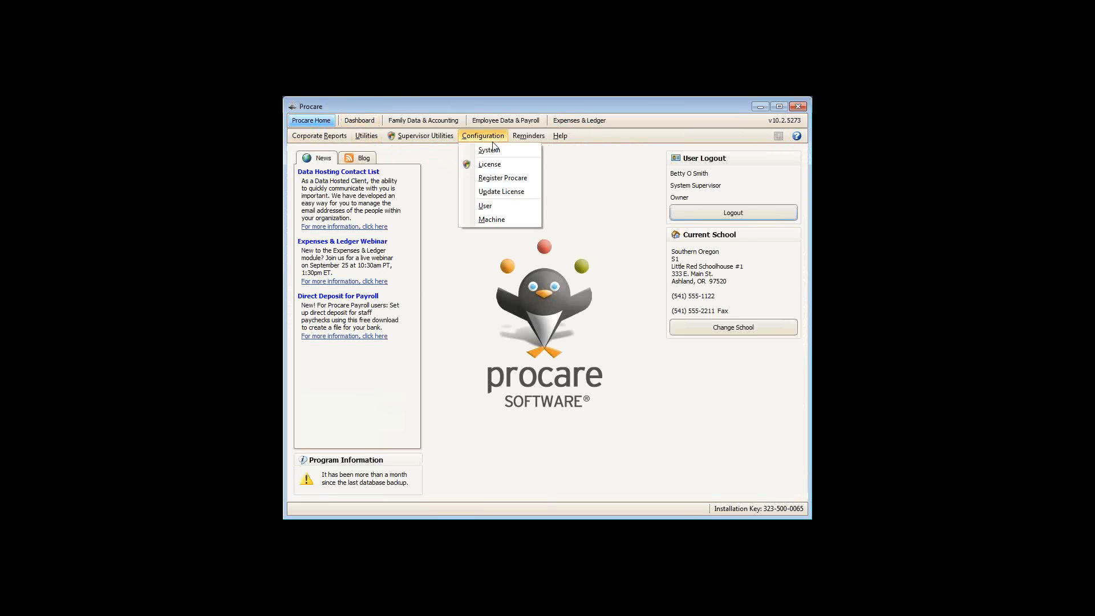
left_click(493, 151)
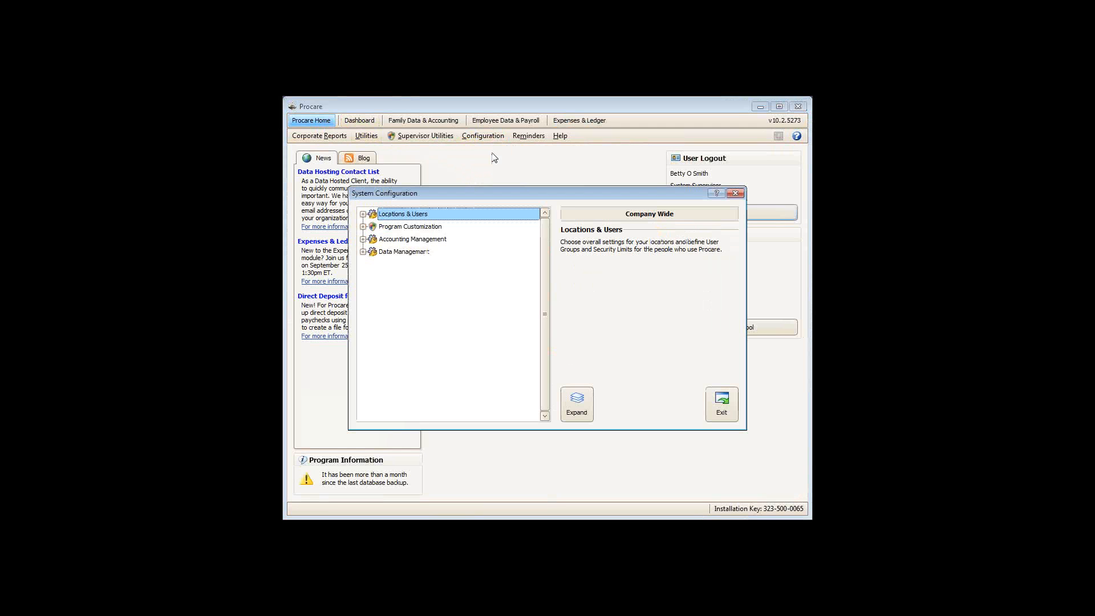
left_click(363, 214)
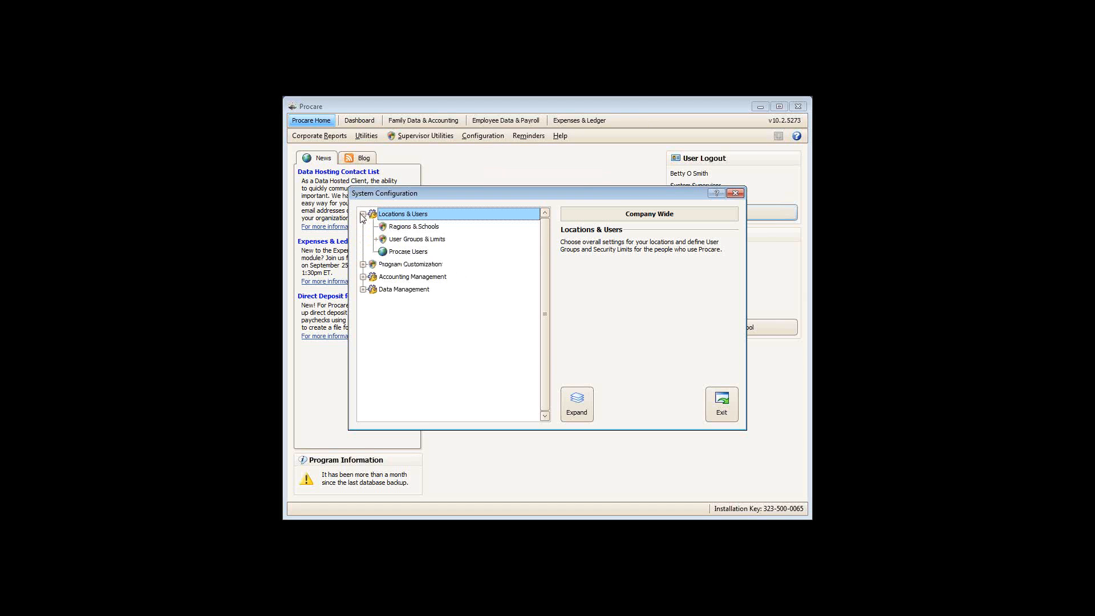
double_click(406, 228)
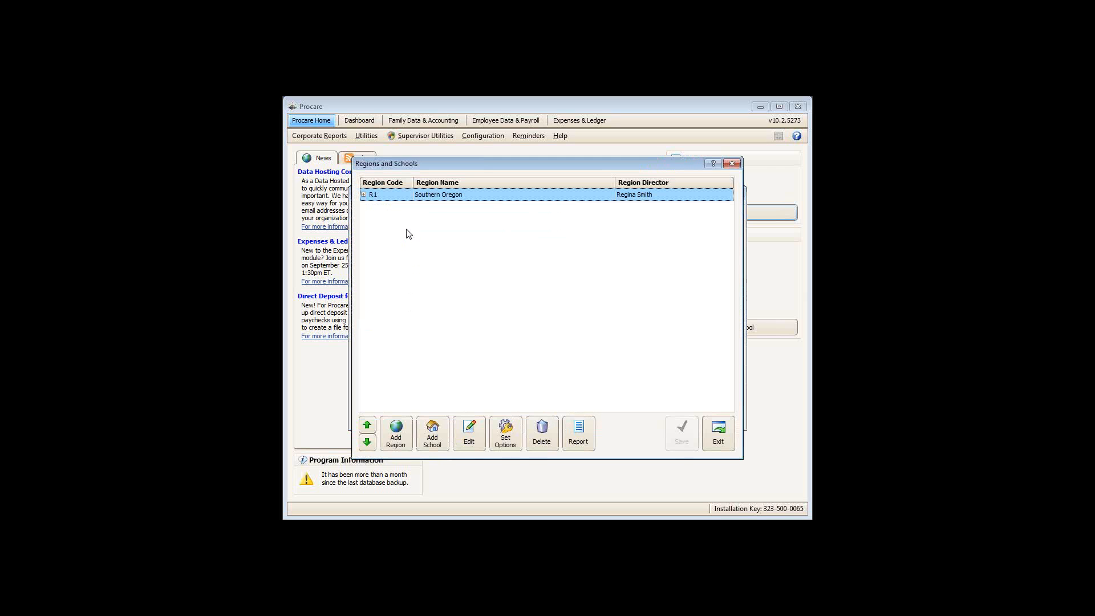
left_click(502, 445)
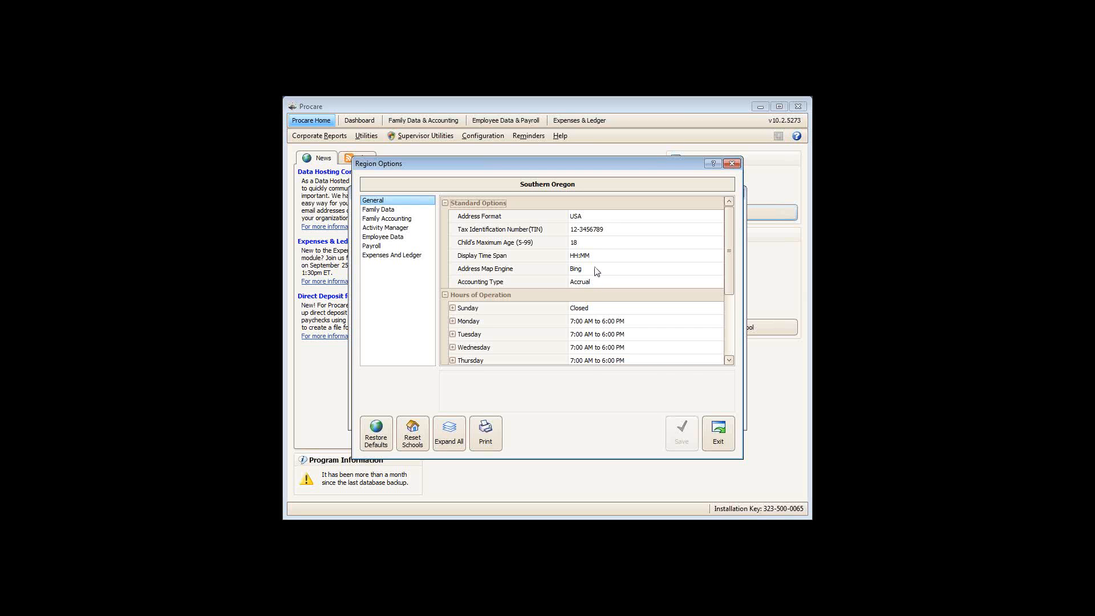
Step: Examine the Accounting Type choices in the region's general options, and view its Family Accounting options
left_click(603, 288)
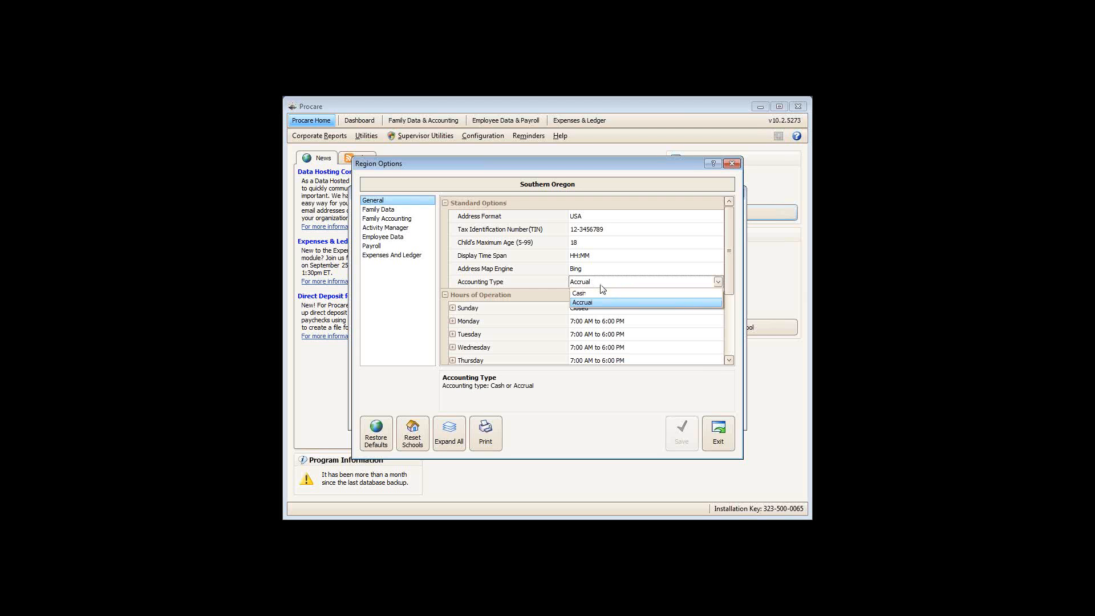
left_click(614, 290)
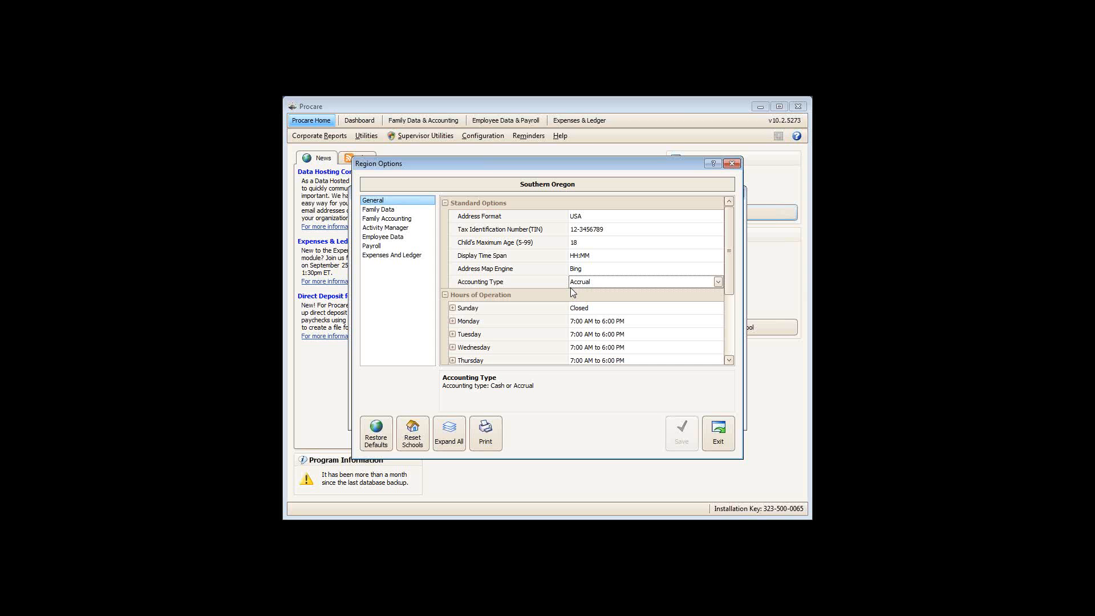
left_click(404, 220)
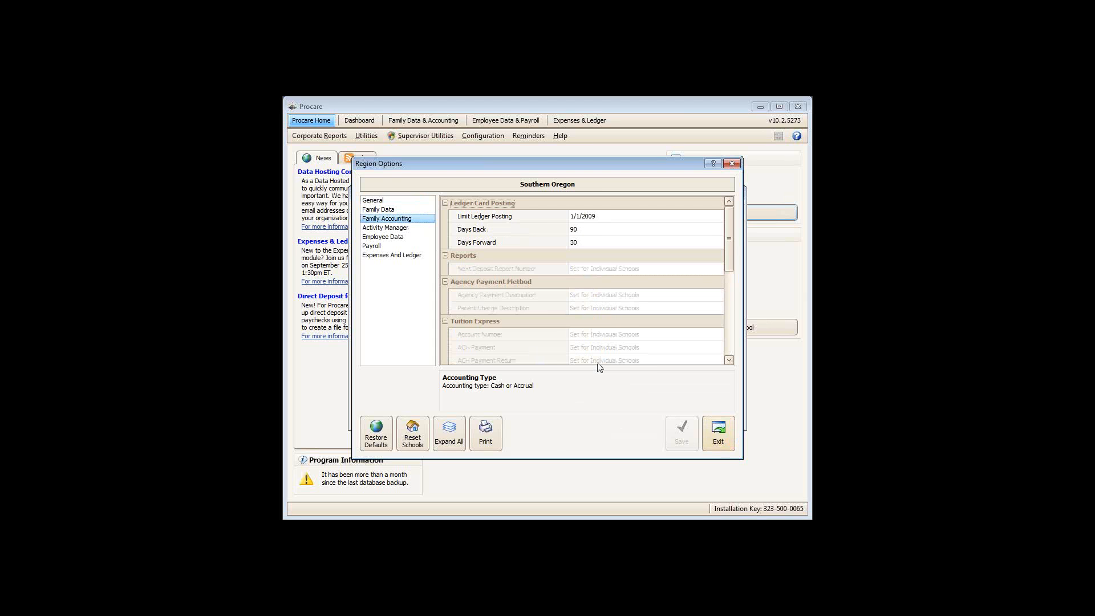
Step: Try a Post Date Range Limit of Three Months in the region's Expenses And Ledger options, and discard the change
left_click(393, 257)
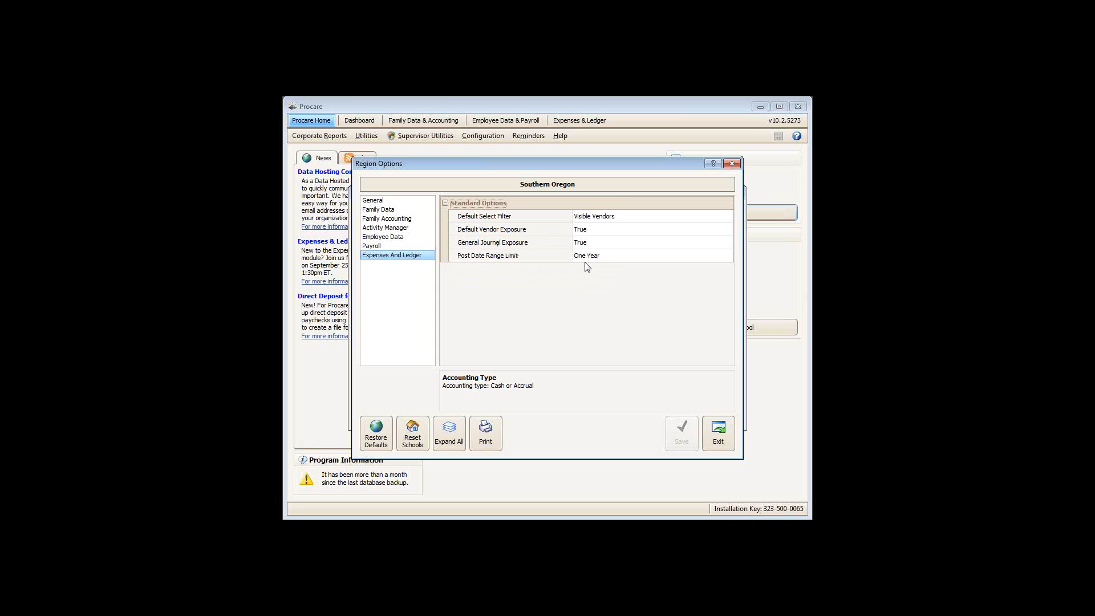
left_click(628, 260)
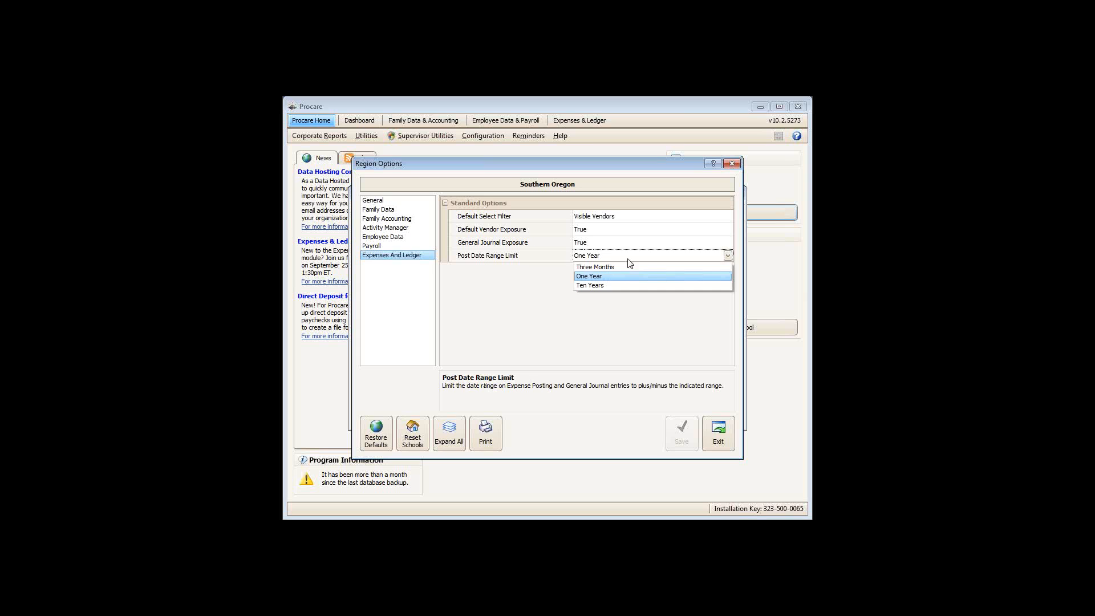
left_click(605, 267)
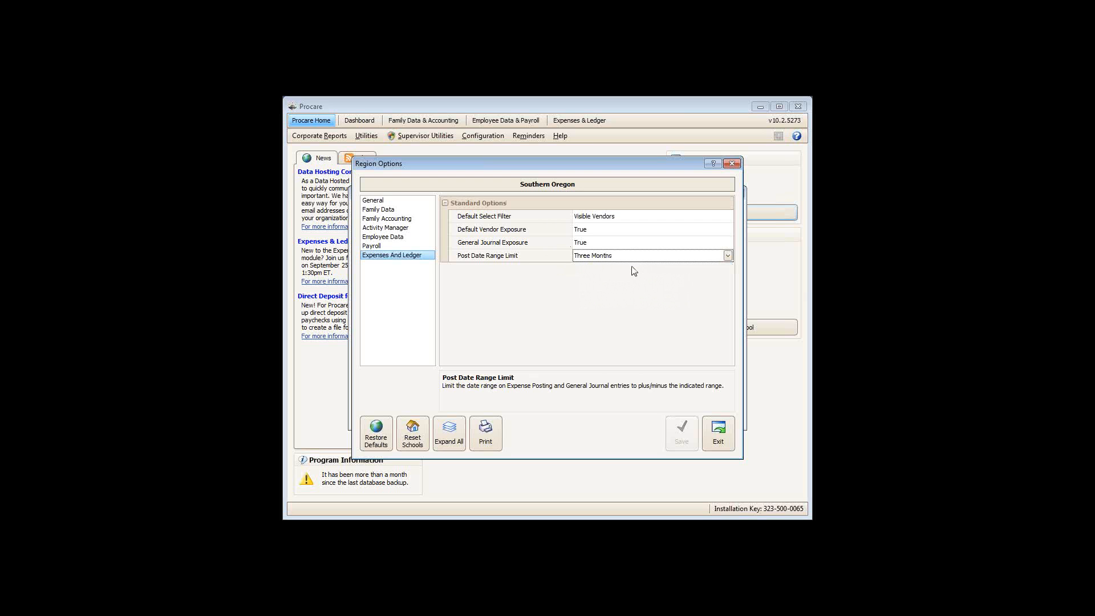
left_click(713, 437)
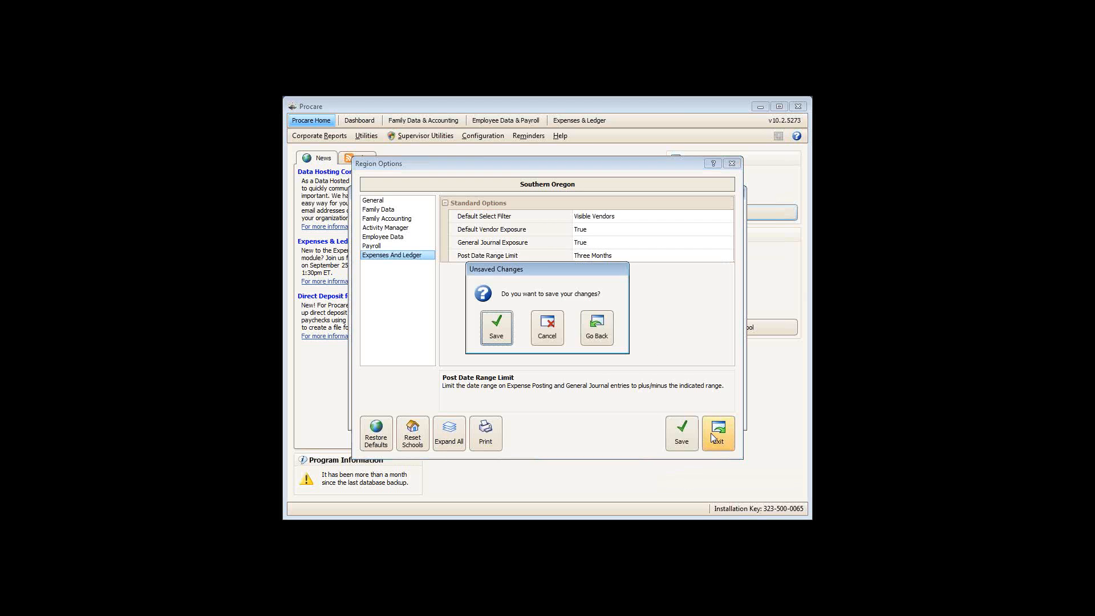
left_click(547, 330)
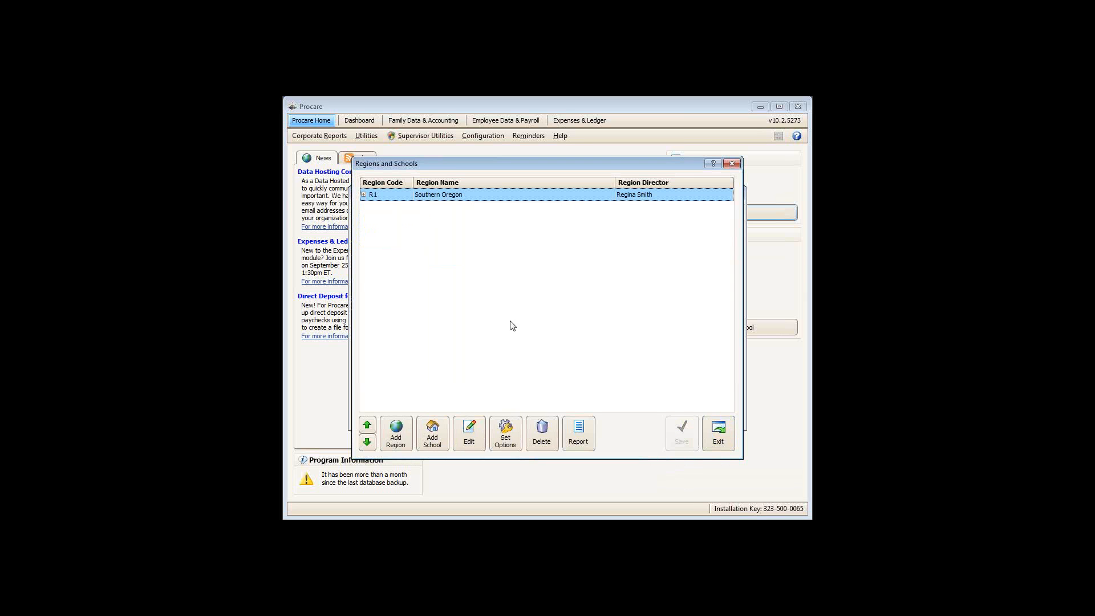
left_click(725, 429)
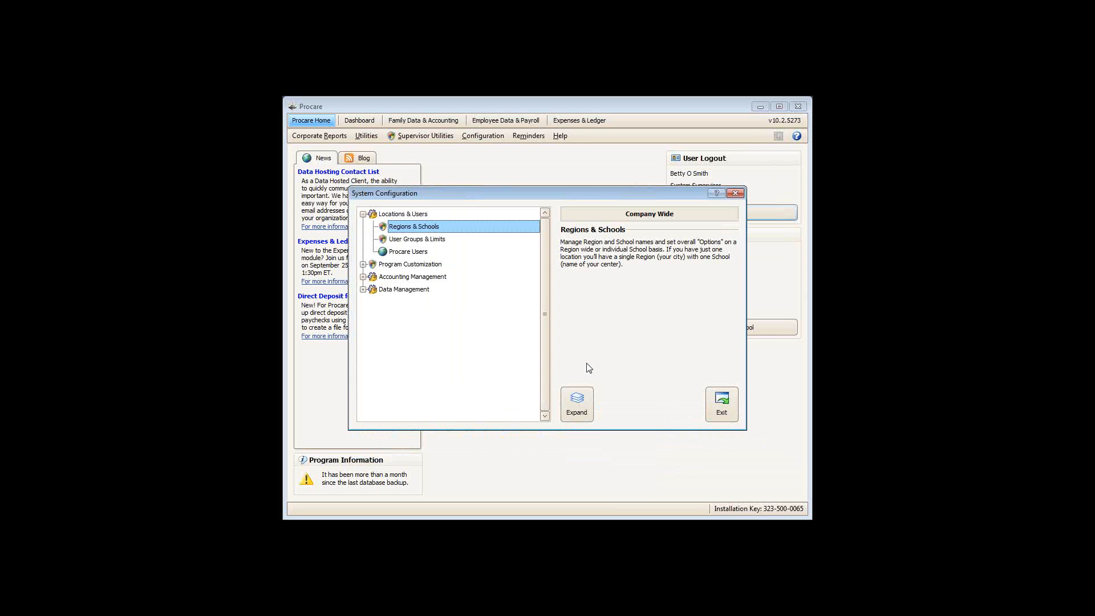
Step: Open the Chart of Accounts from Accounting Management, view its asset groups, and expand the Family Accounting configuration
left_click(363, 276)
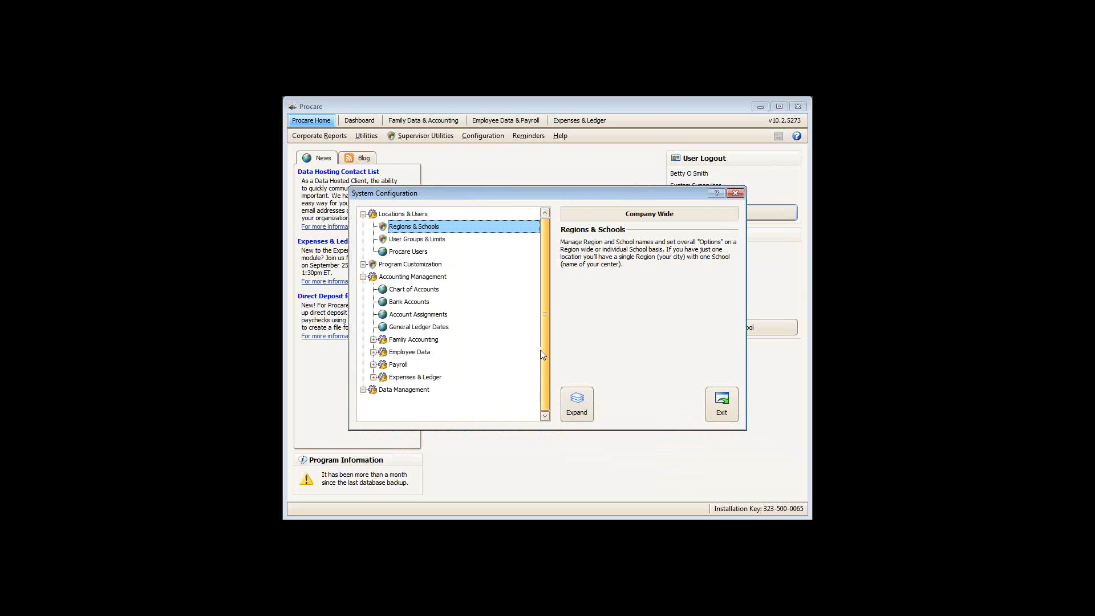
double_click(413, 289)
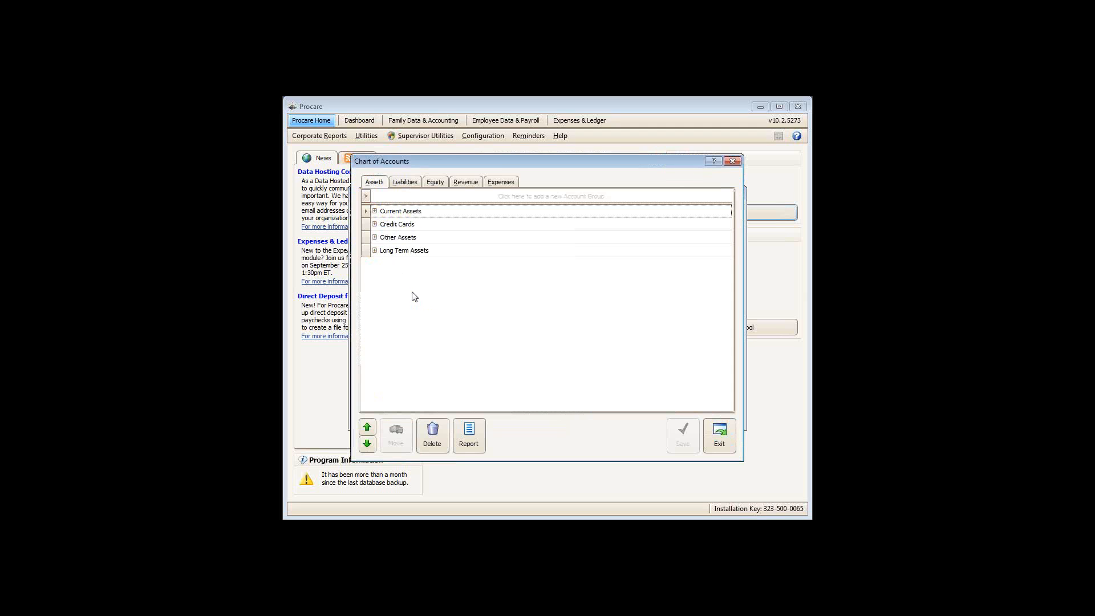
left_click(719, 436)
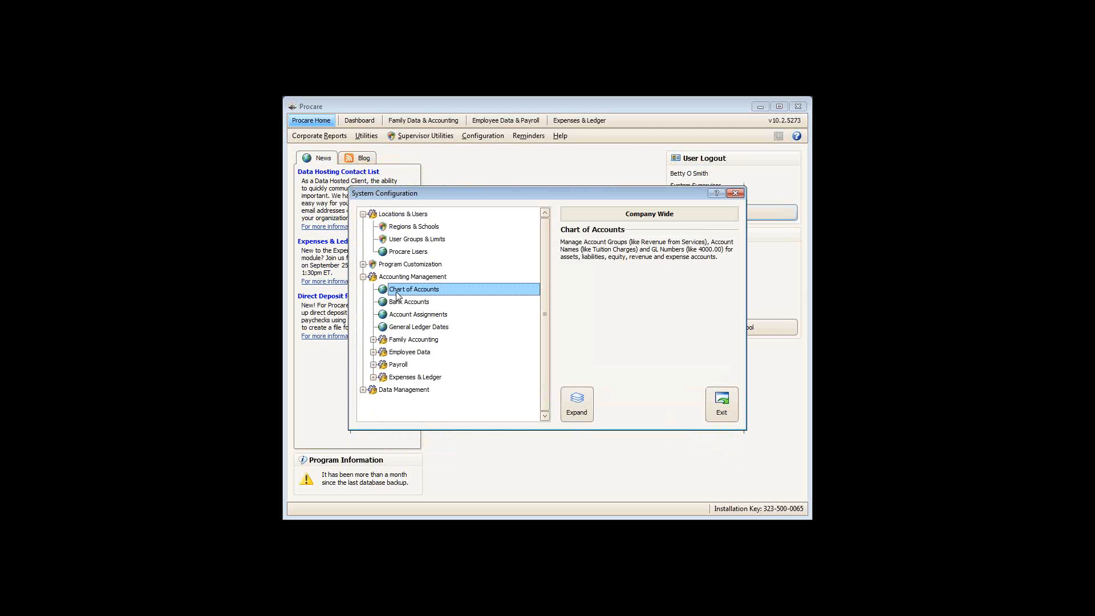
left_click(373, 339)
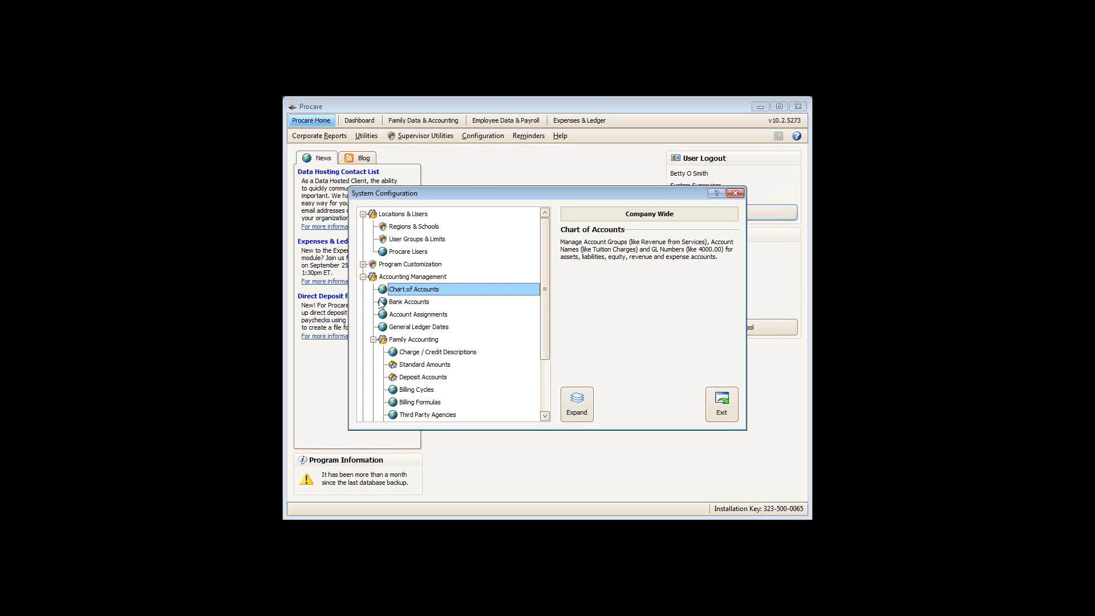
Step: Add account 1403.00 American Express -Contra to the Credit Cards asset group in the Chart of Accounts and save it
double_click(415, 291)
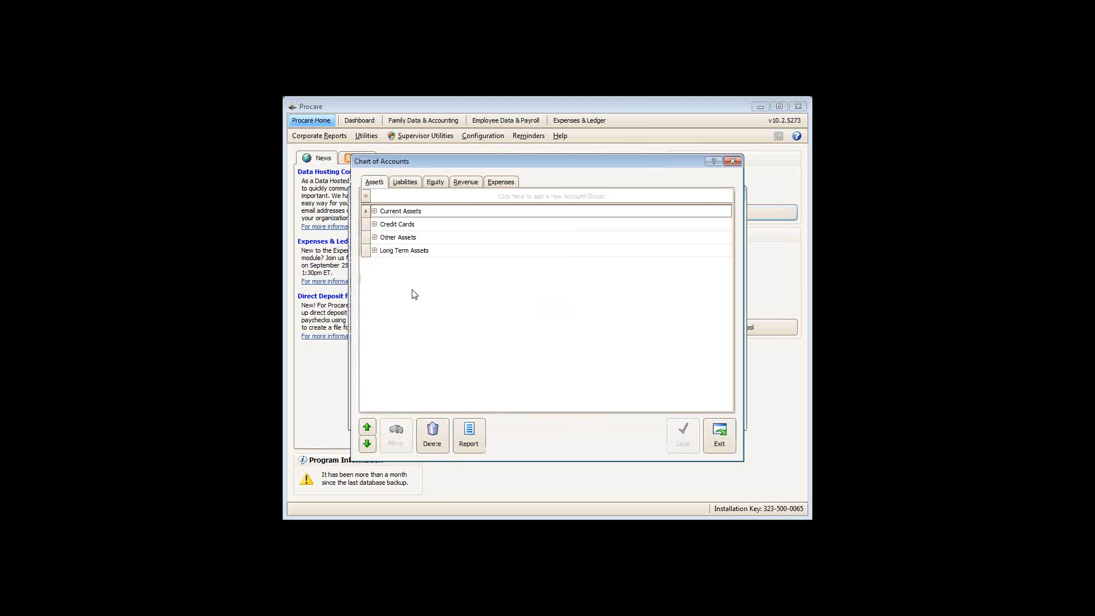
left_click(374, 225)
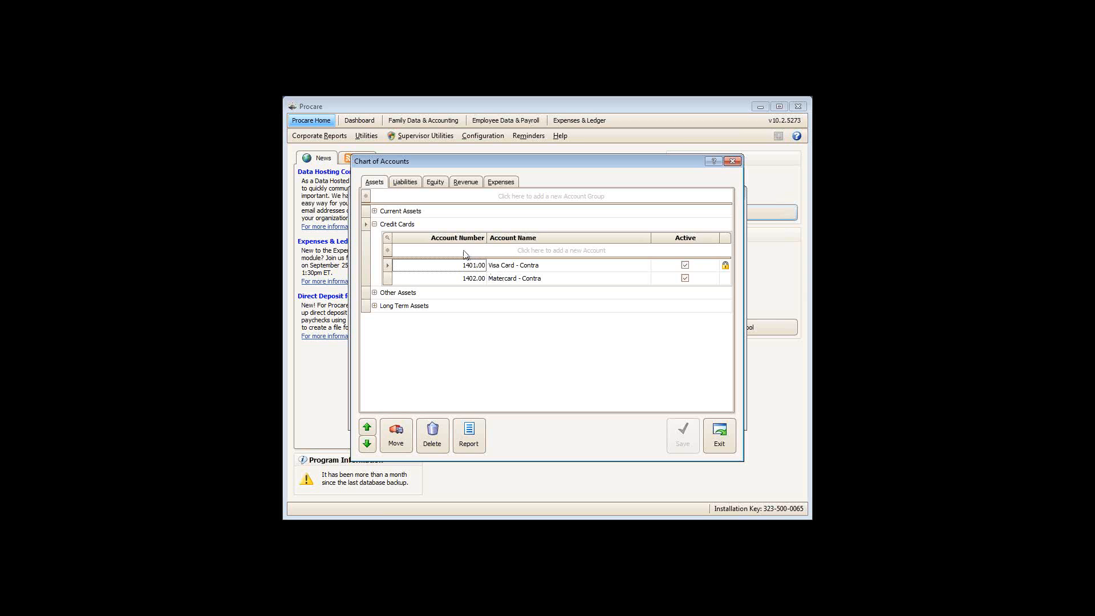
left_click(445, 251)
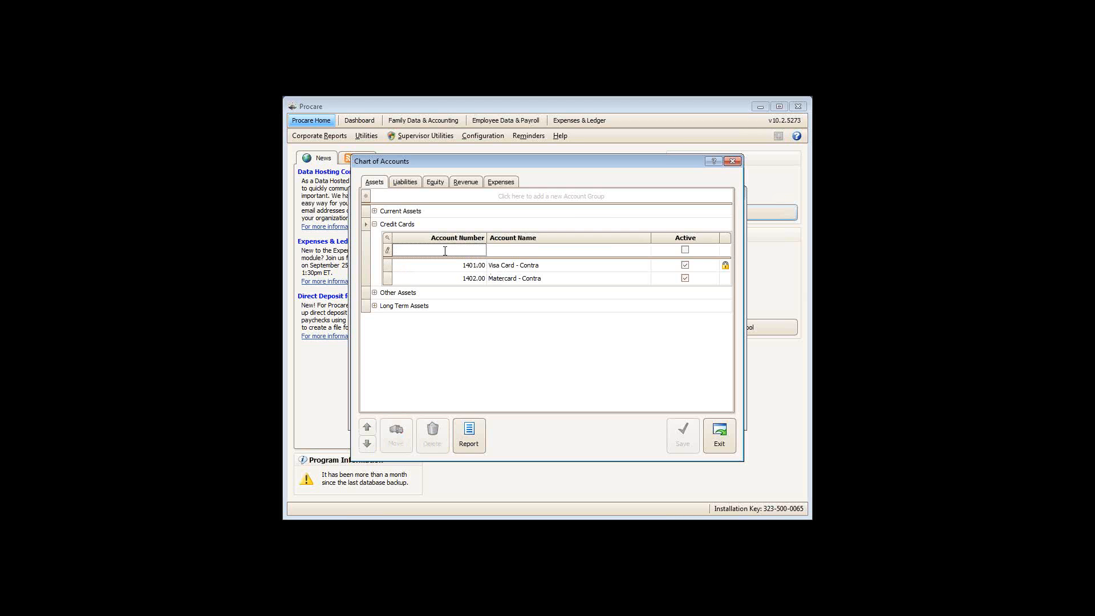
type("1403")
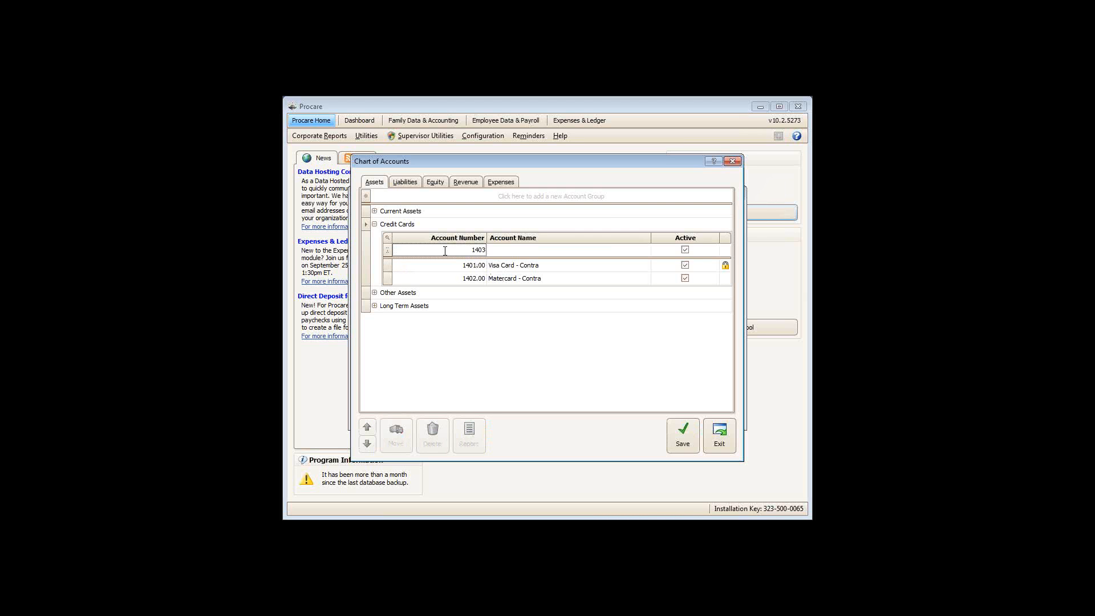
type(".00")
key("Tab")
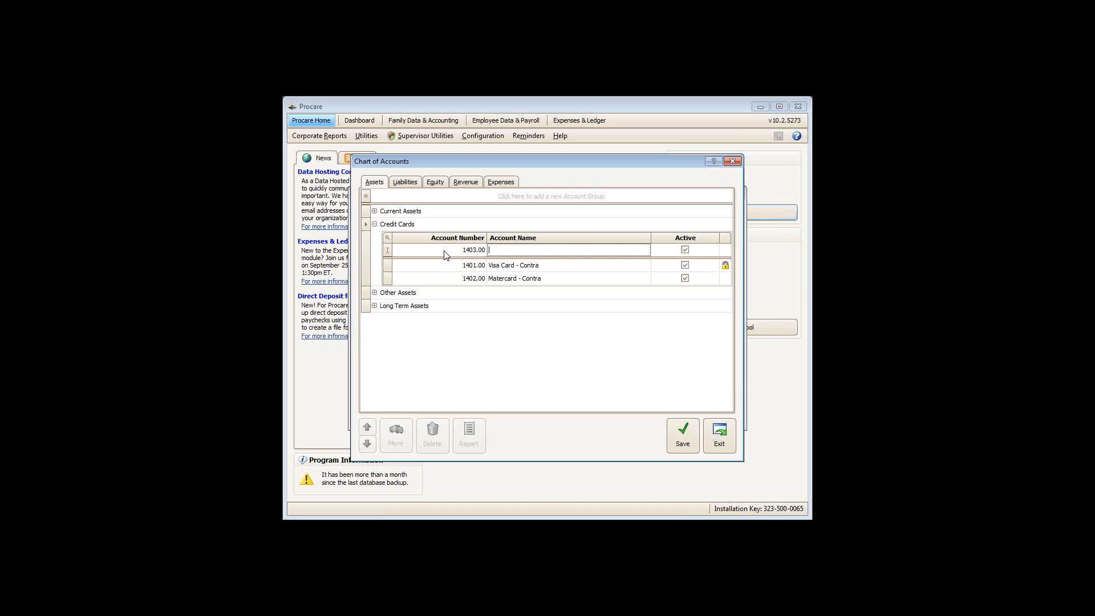
type("American Express -Conratra")
left_click(684, 437)
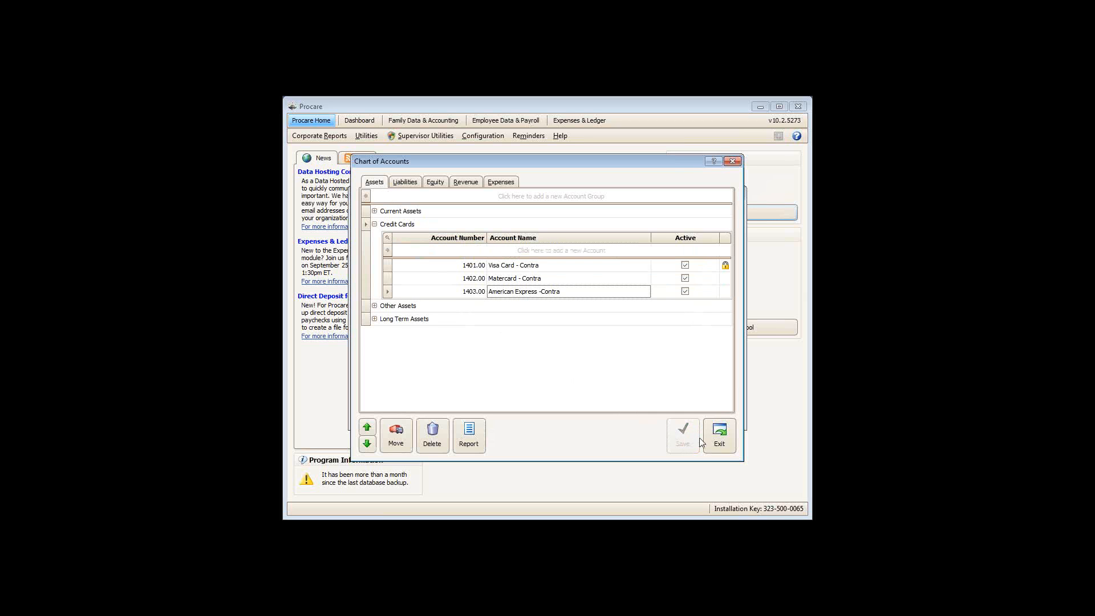
left_click(724, 440)
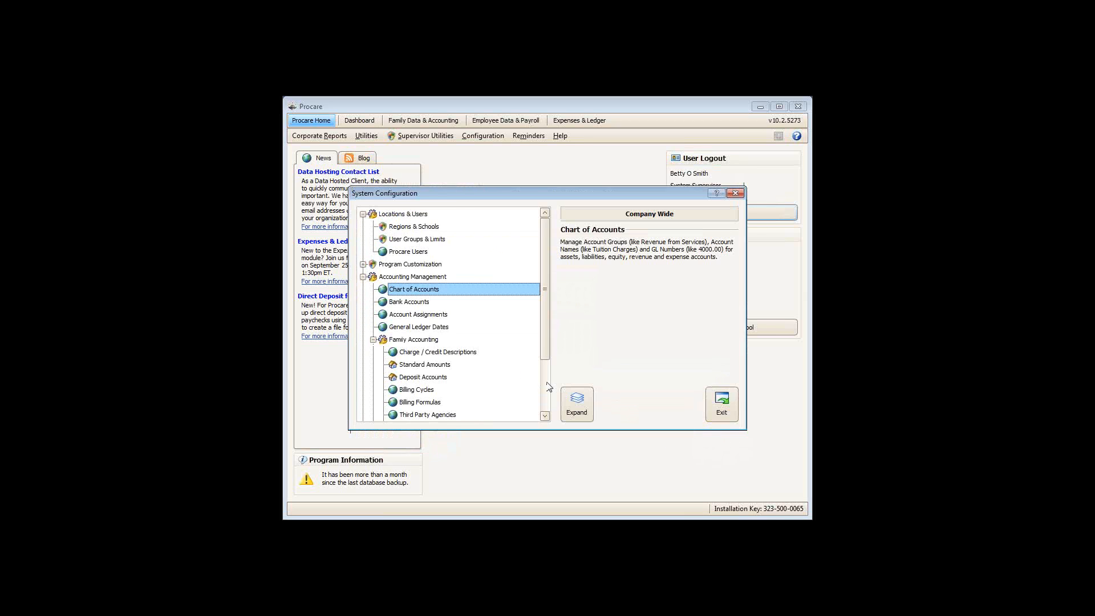
Step: Review the Operational Expenses accounts in the Chart of Accounts, and close it
double_click(425, 291)
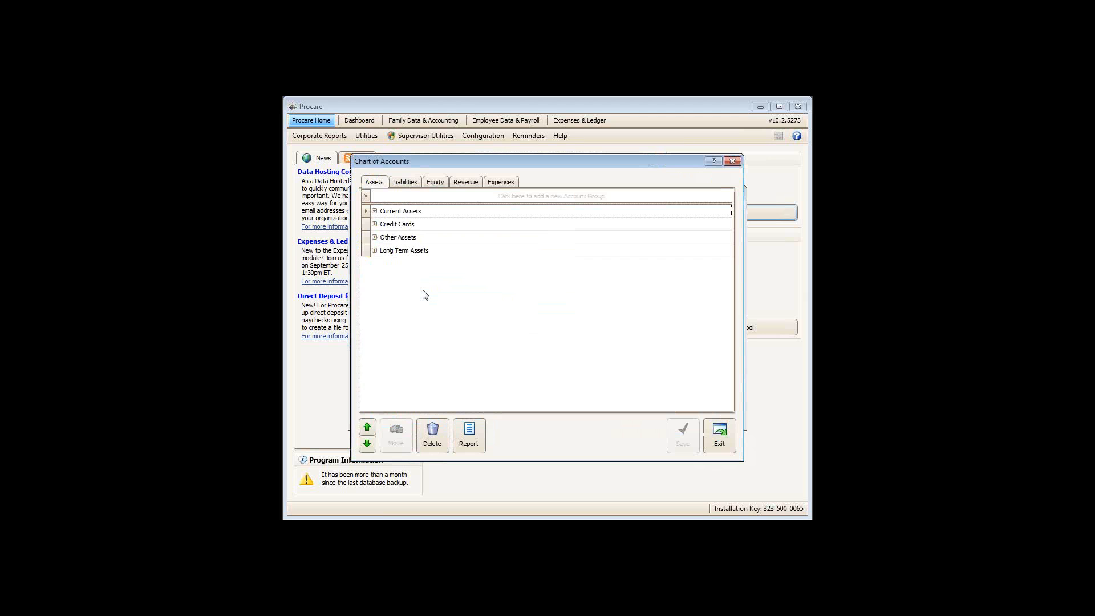
left_click(500, 182)
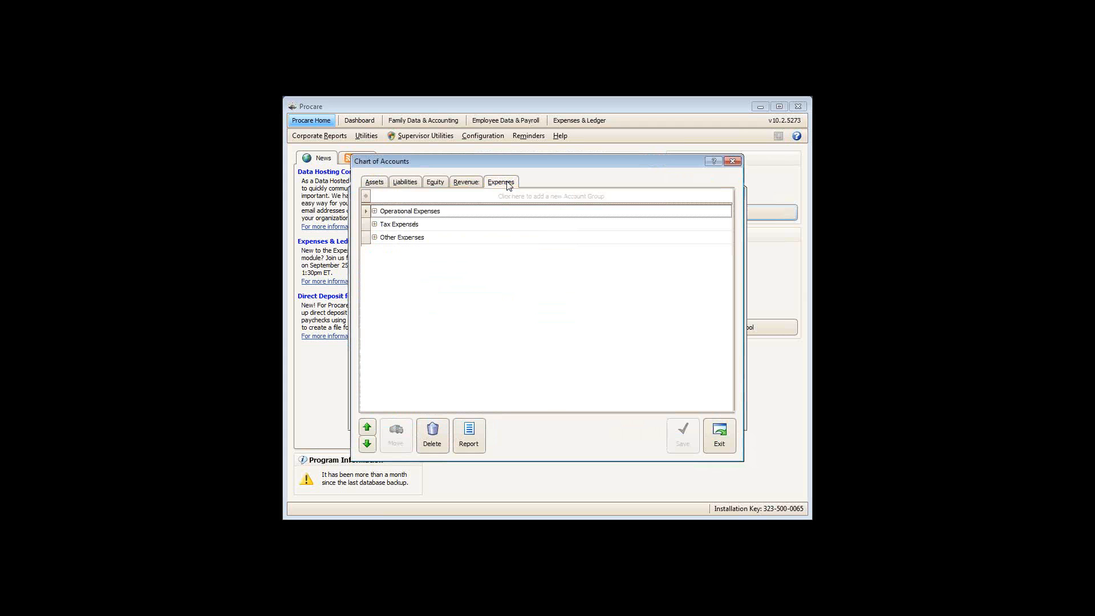
left_click(374, 211)
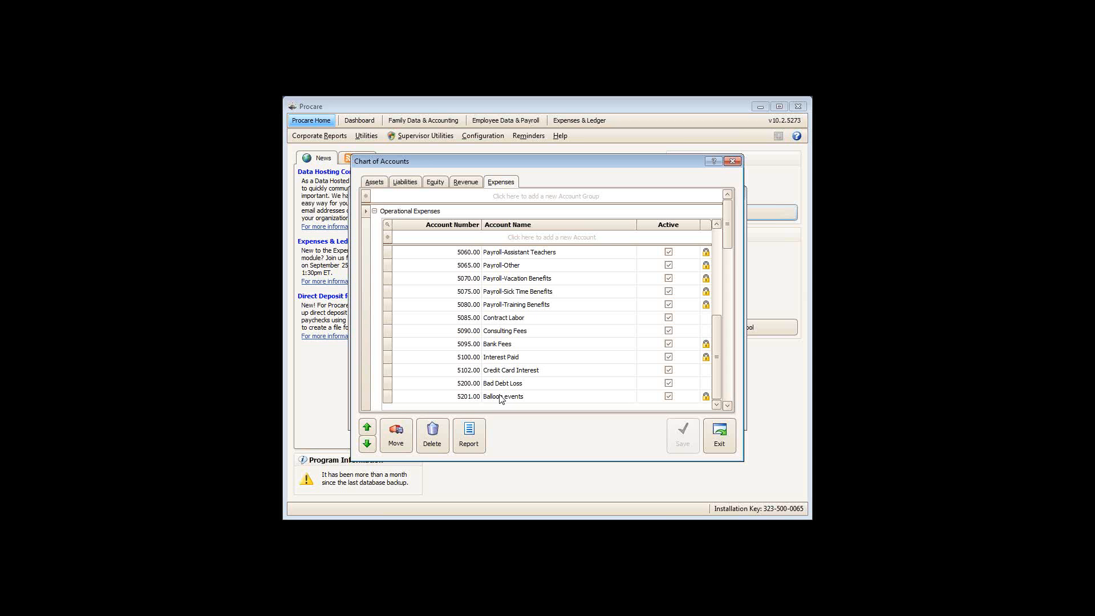
left_click(717, 446)
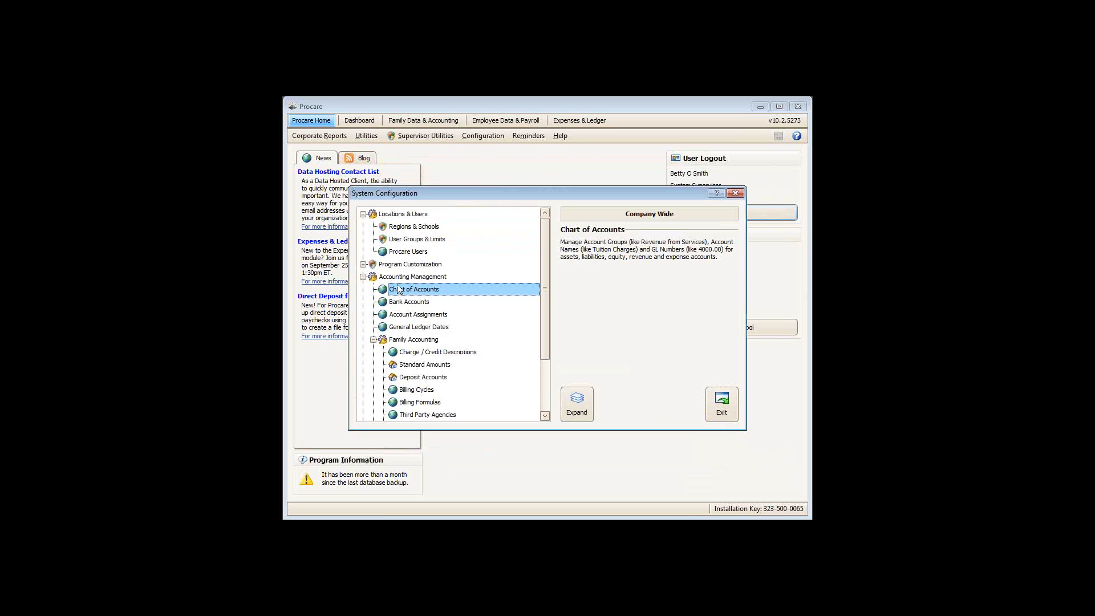
Step: Configure 1403.00 American Express -Contra as a new entry in Bank Accounts, and save the list
left_click(411, 305)
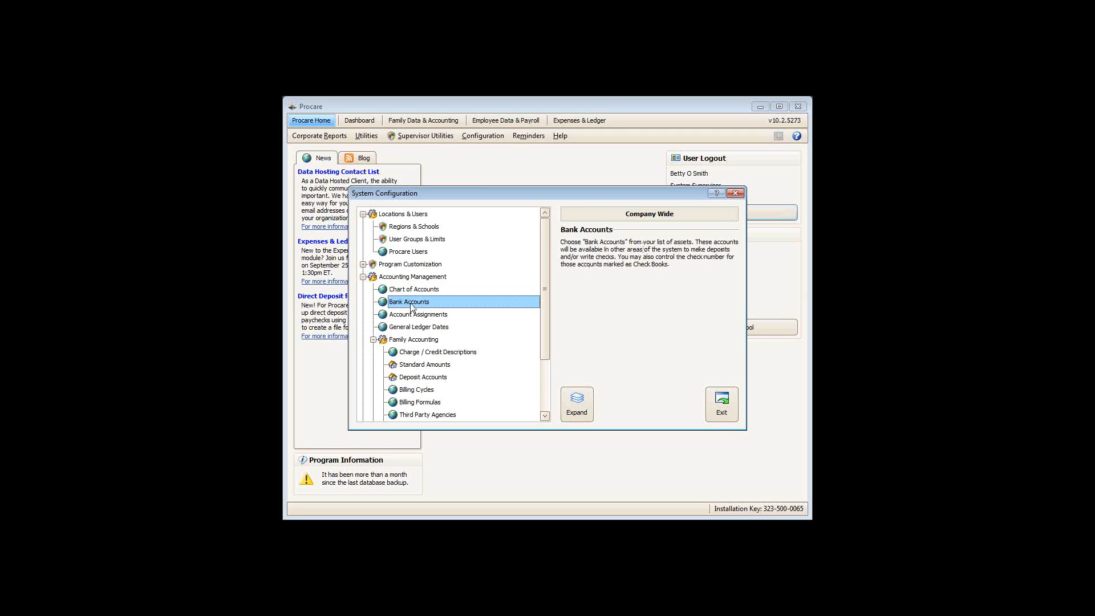
double_click(411, 307)
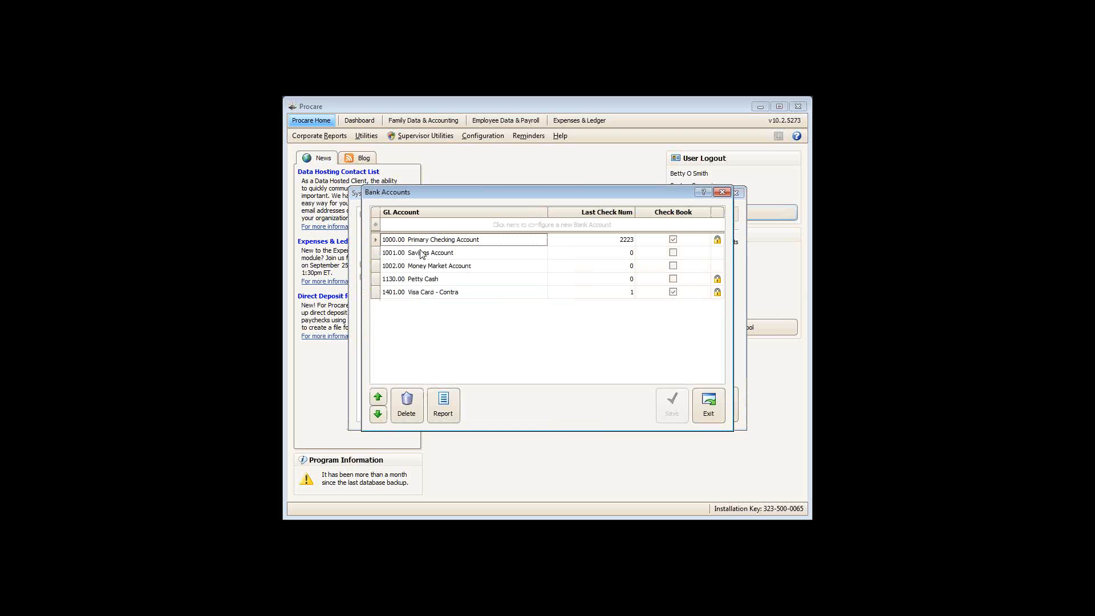
left_click(431, 228)
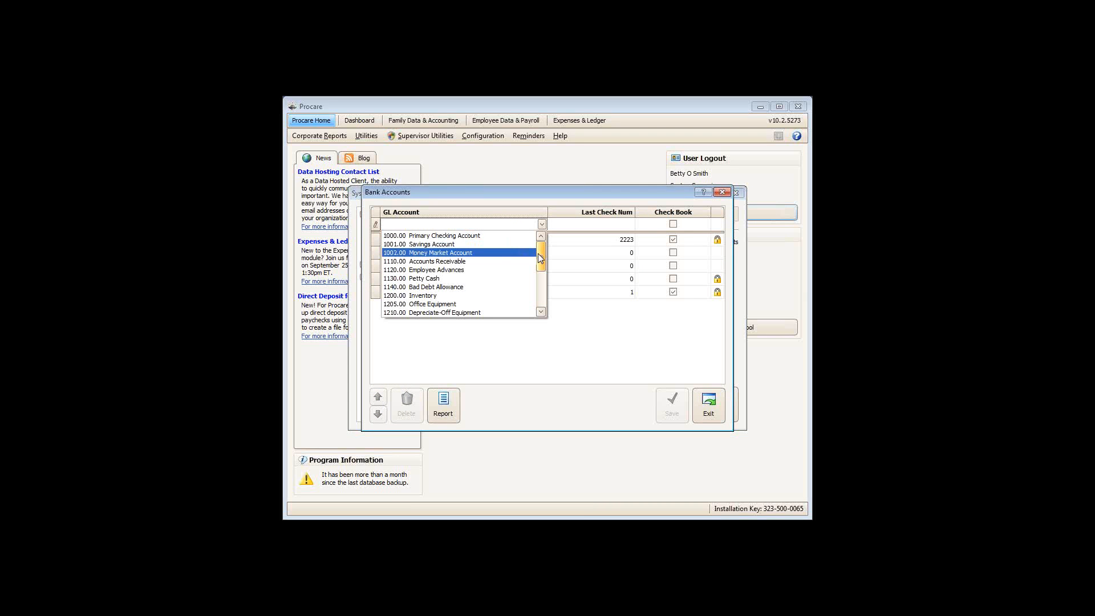
mouse_move(540, 258)
left_mouse_down()
mouse_move(541, 275)
mouse_move(543, 236)
left_mouse_up()
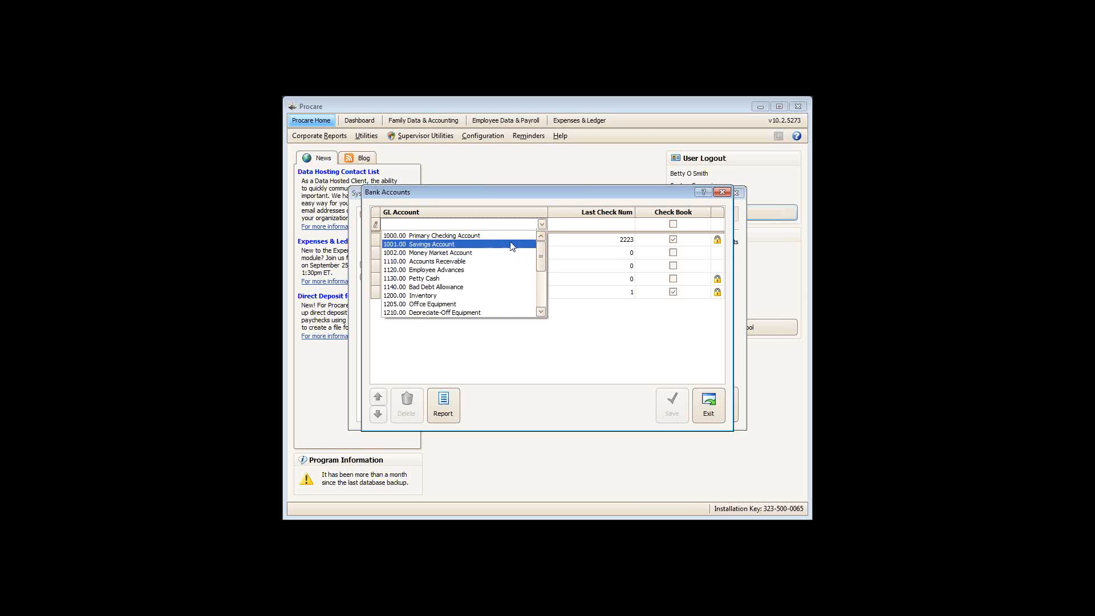
scroll(482, 264, "down", 5)
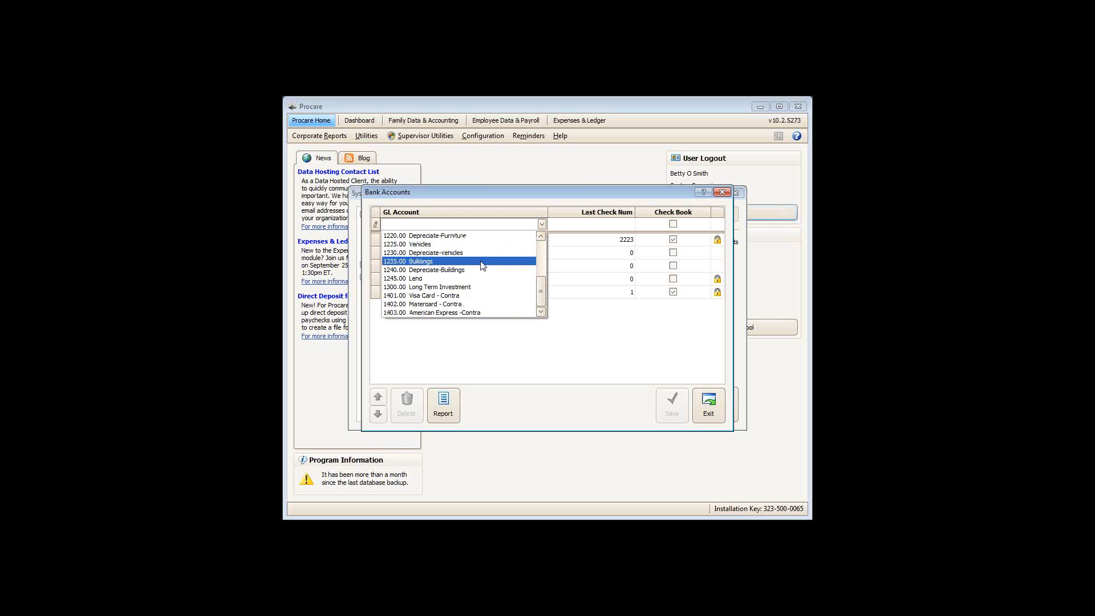
left_click(421, 313)
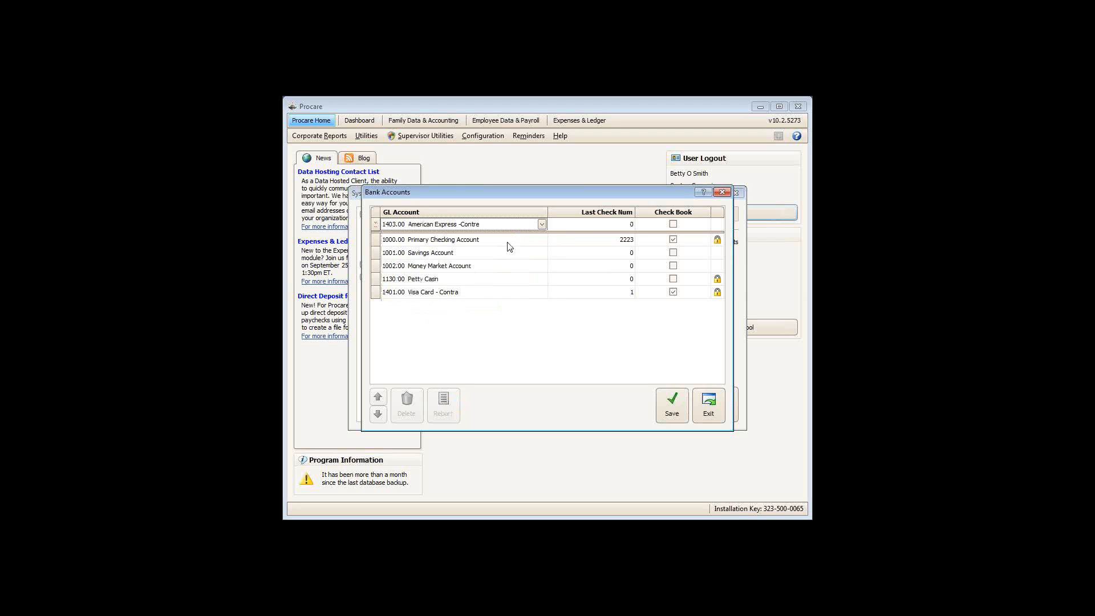
left_click(569, 228)
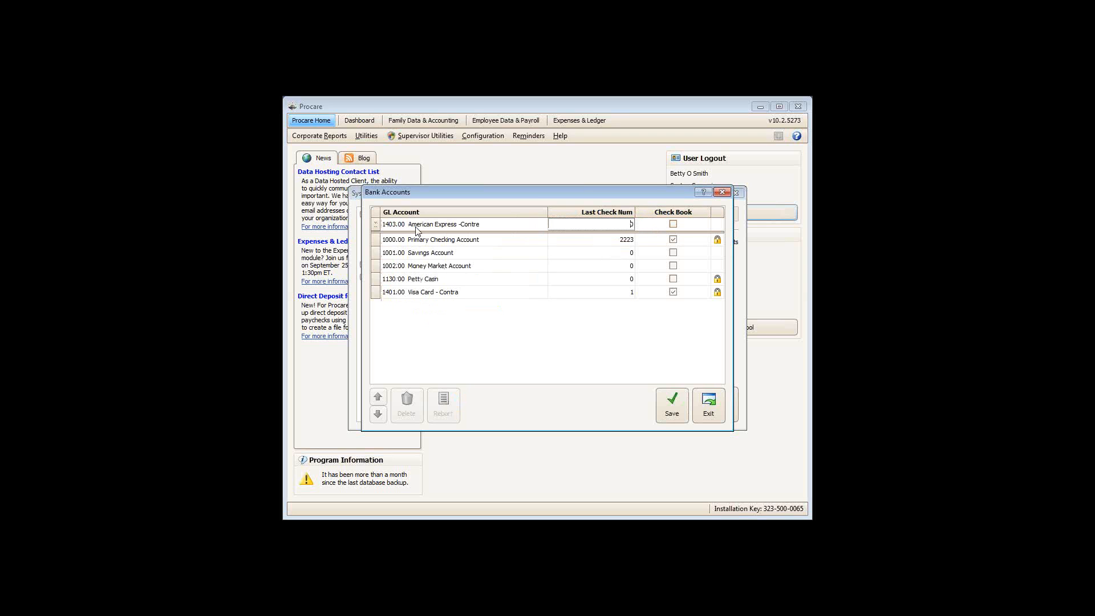
left_click(674, 225)
left_click(673, 224)
left_click(668, 416)
left_click(708, 400)
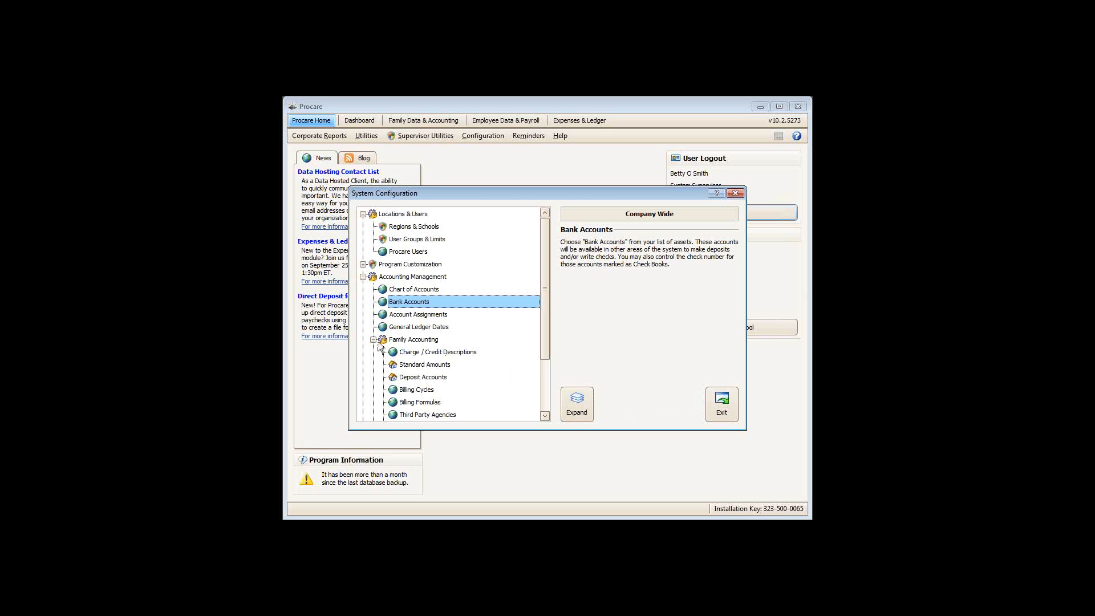
Step: View the company-wide Account Assignments for receivables, profit and loss, payables and payroll, and close them
left_click(418, 317)
double_click(418, 317)
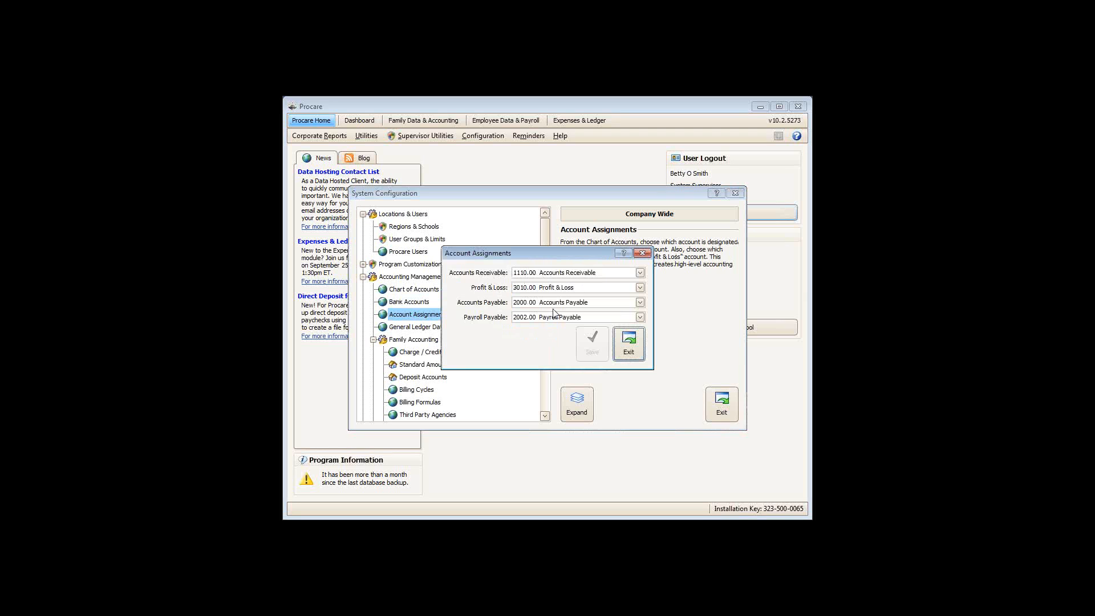
left_click(626, 348)
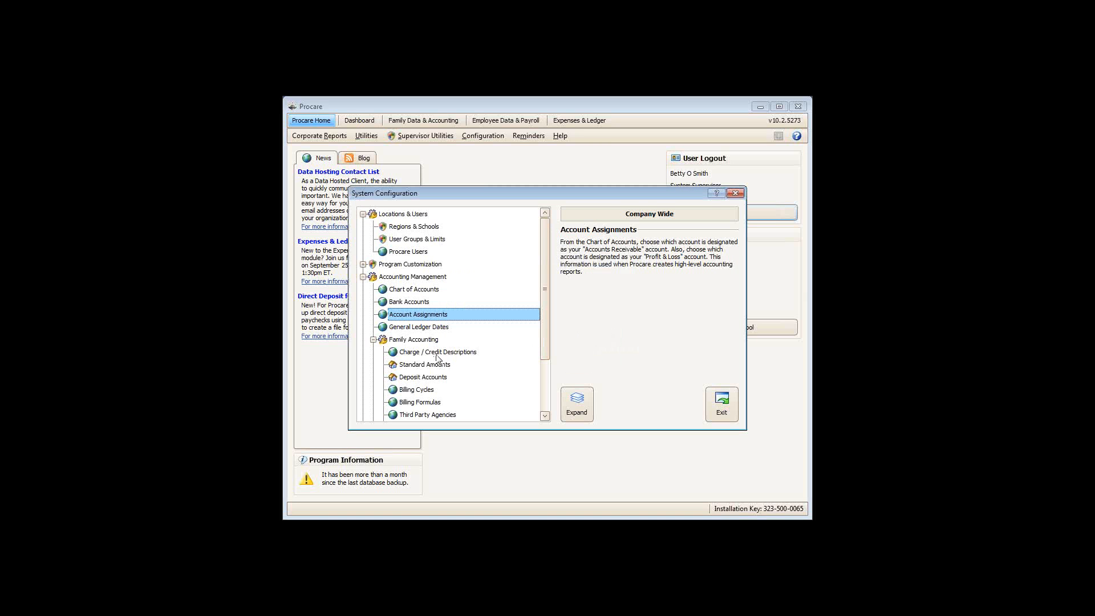
Step: Auto-fill the General Ledger Dates for the year 2015, and save the date ranges
left_click(401, 329)
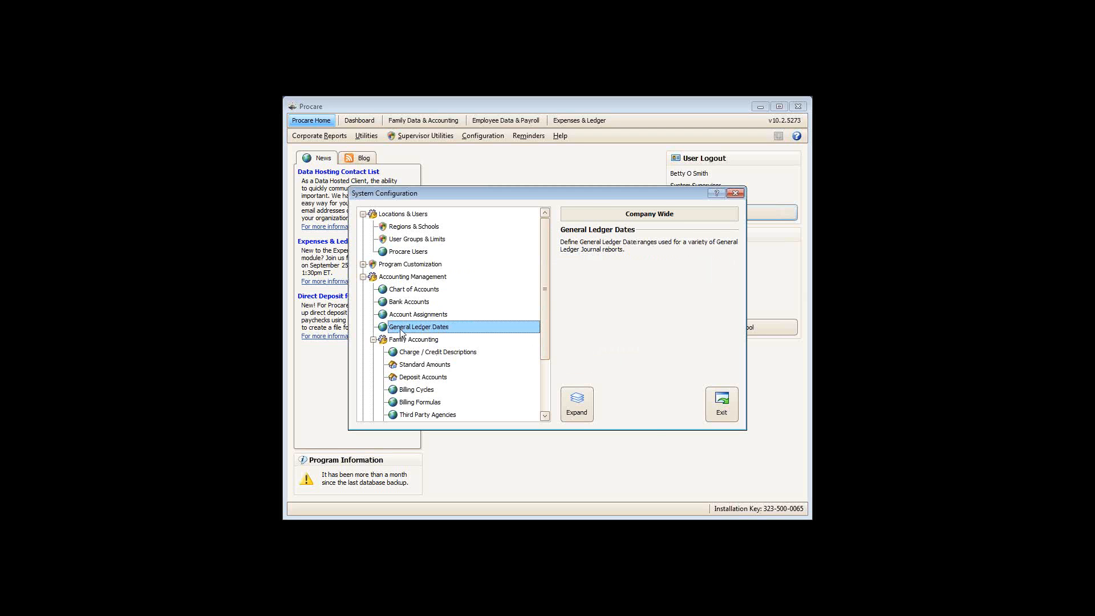
double_click(401, 330)
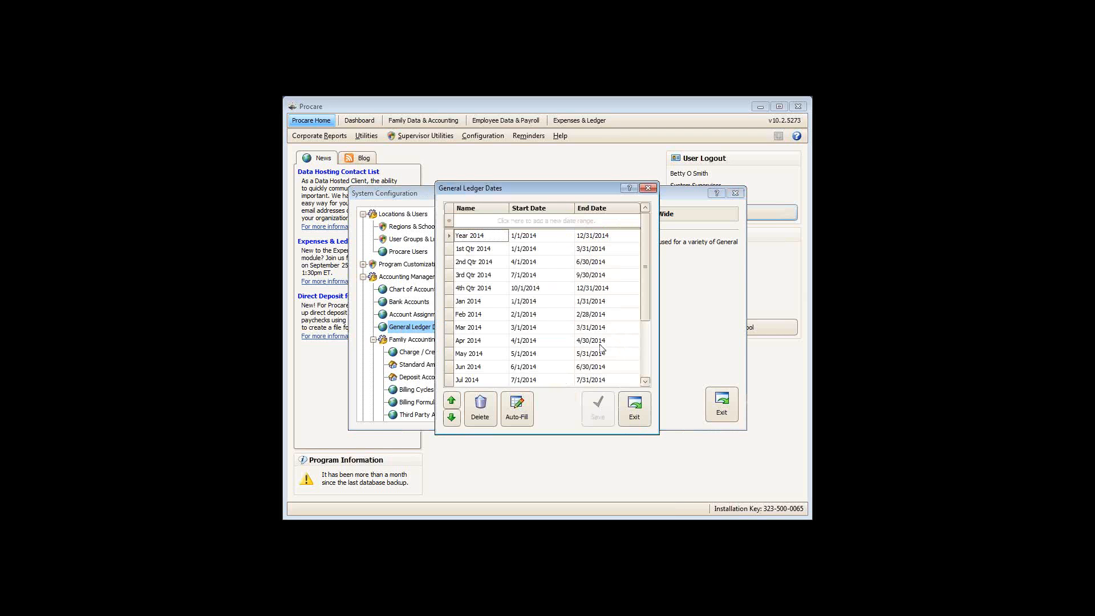
scroll(599, 351, "down", 2)
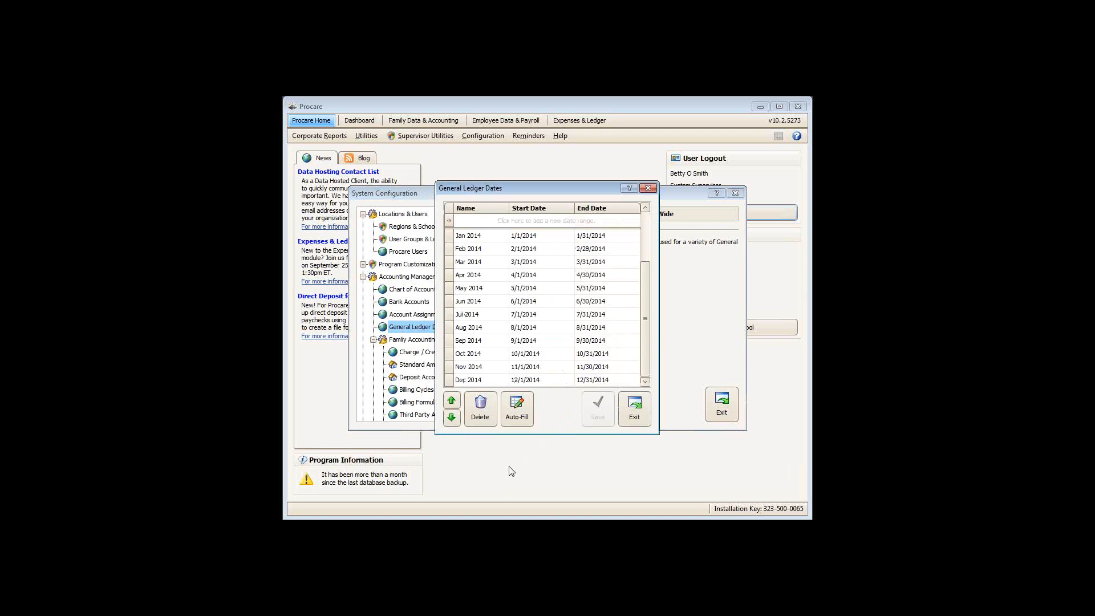
left_click(526, 410)
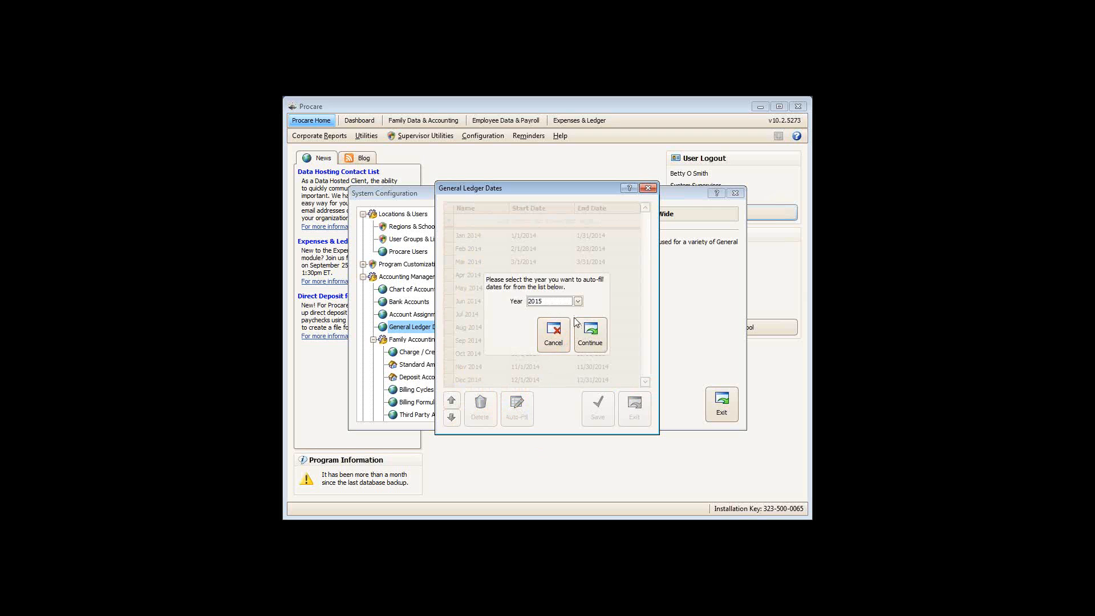
left_click(593, 337)
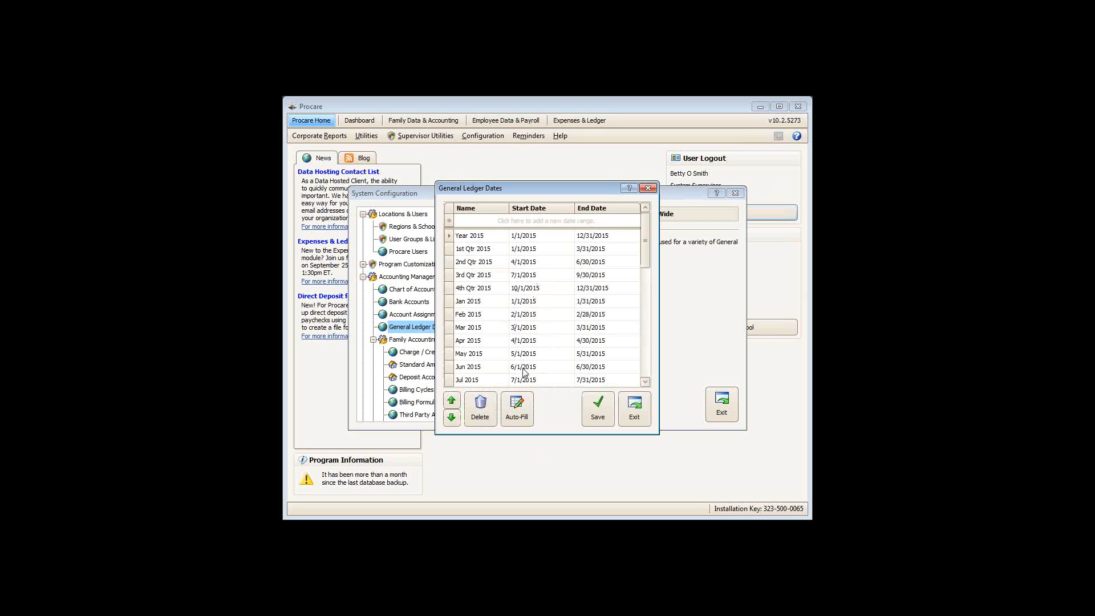
mouse_move(645, 249)
left_mouse_down()
mouse_move(643, 368)
mouse_move(641, 255)
left_mouse_up()
left_click(594, 409)
left_click(633, 418)
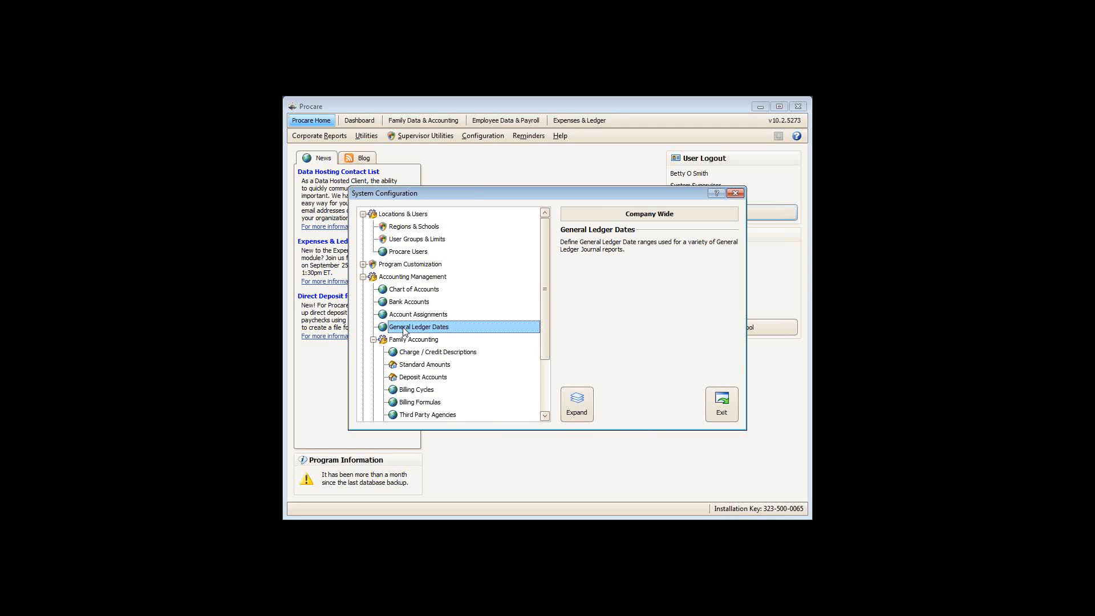
Step: View the Tuition Charge entries in Charge / Credit Descriptions, and return to the Family Accounting configuration items
left_click(421, 353)
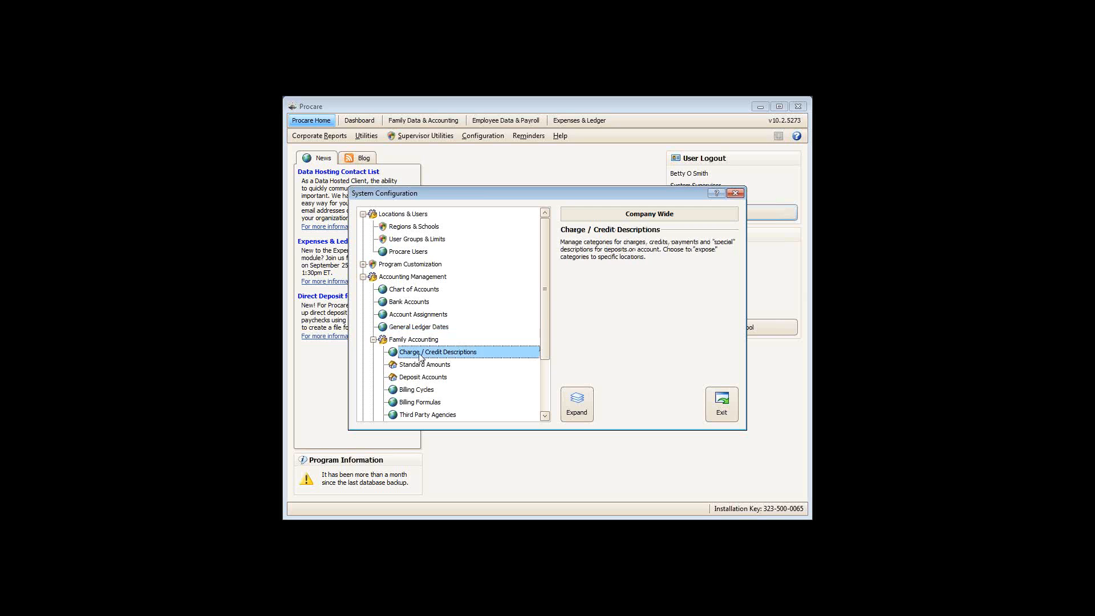
double_click(421, 354)
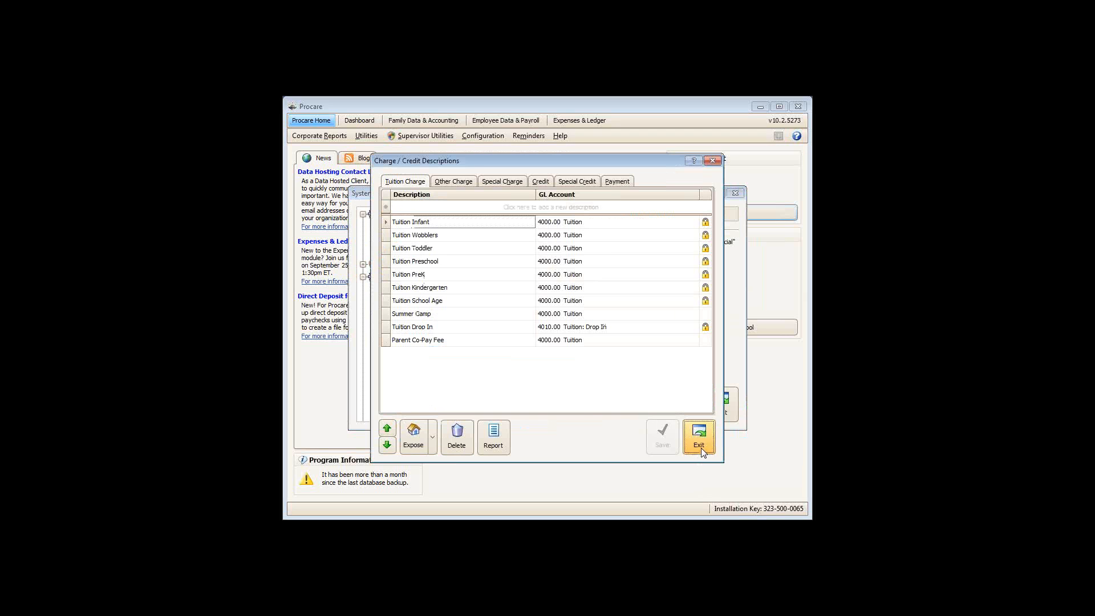
left_click(701, 446)
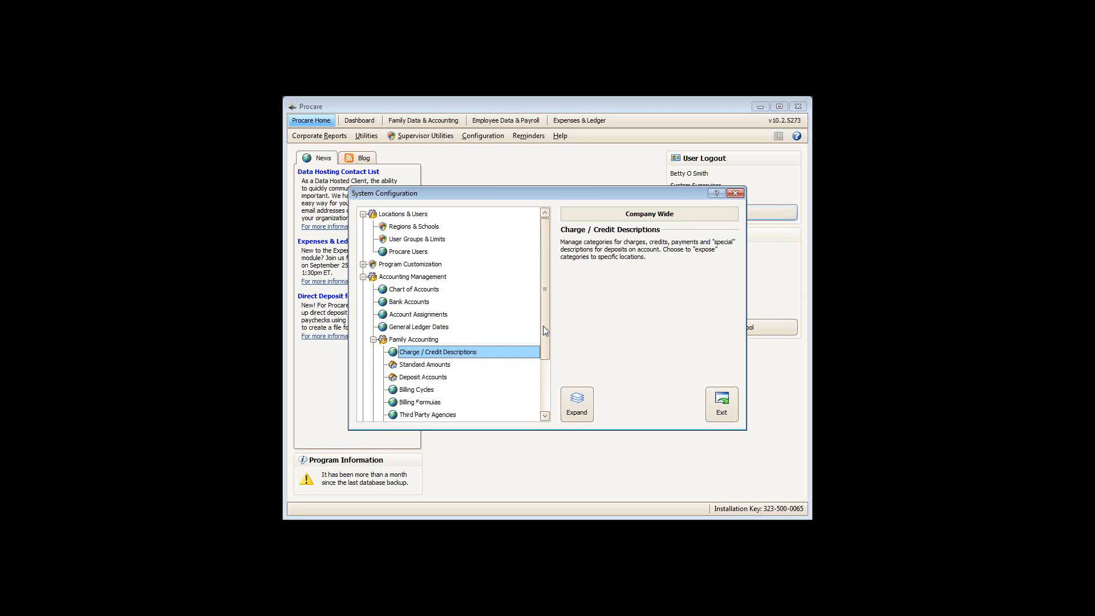
left_click_drag(543, 326, 545, 353)
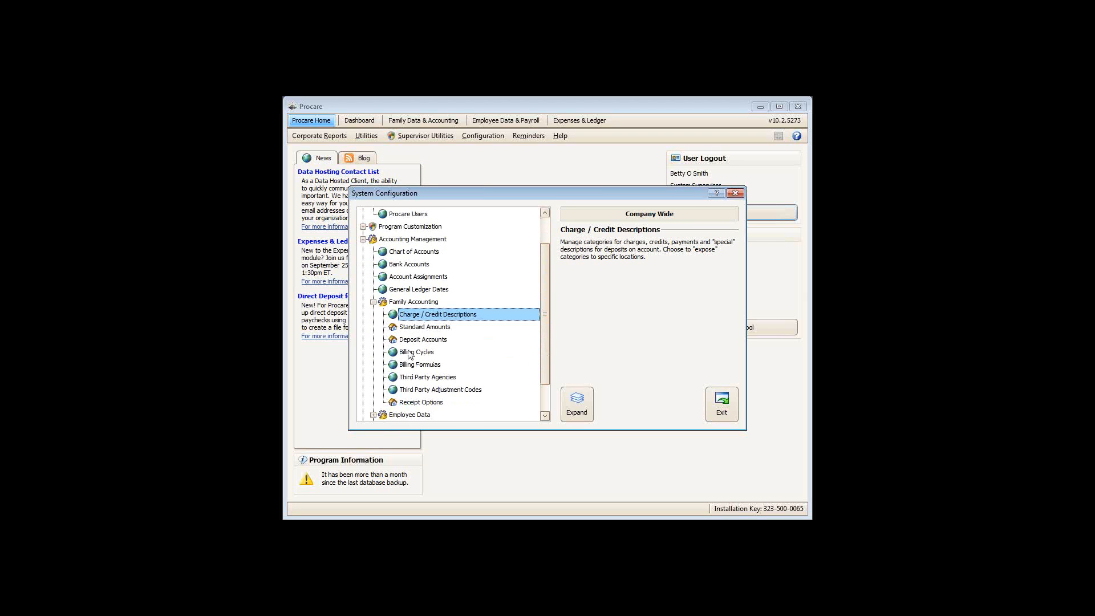
Step: Expand the Expenses & Ledger configuration items, and open the Beginning Balances list for the Southern Oregon region
scroll(410, 355, "down", 1)
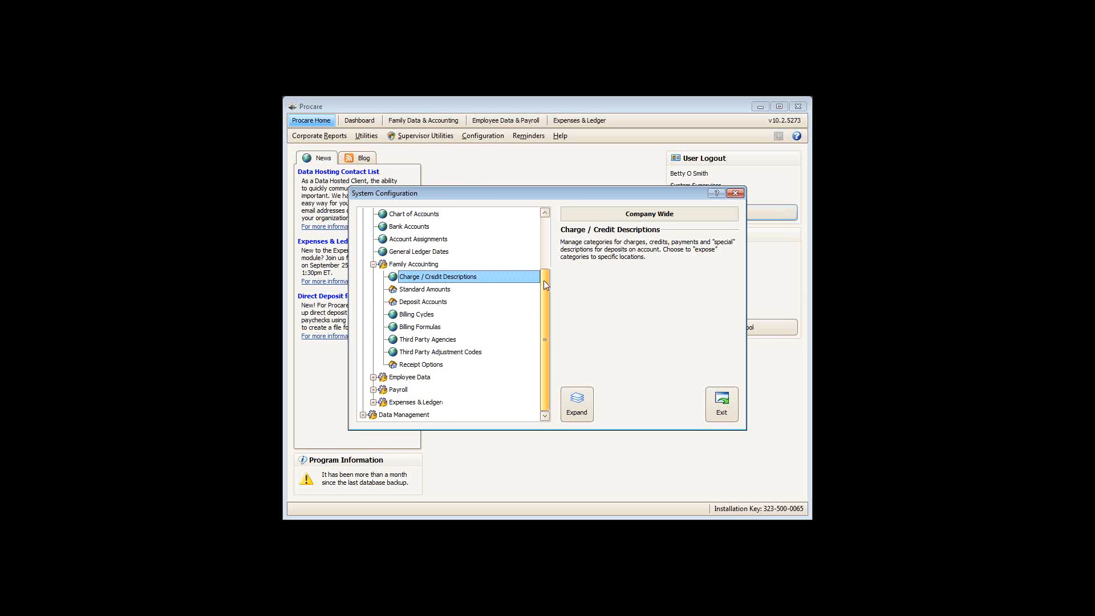
scroll(543, 280, "up", 2)
scroll(412, 379, "down", 2)
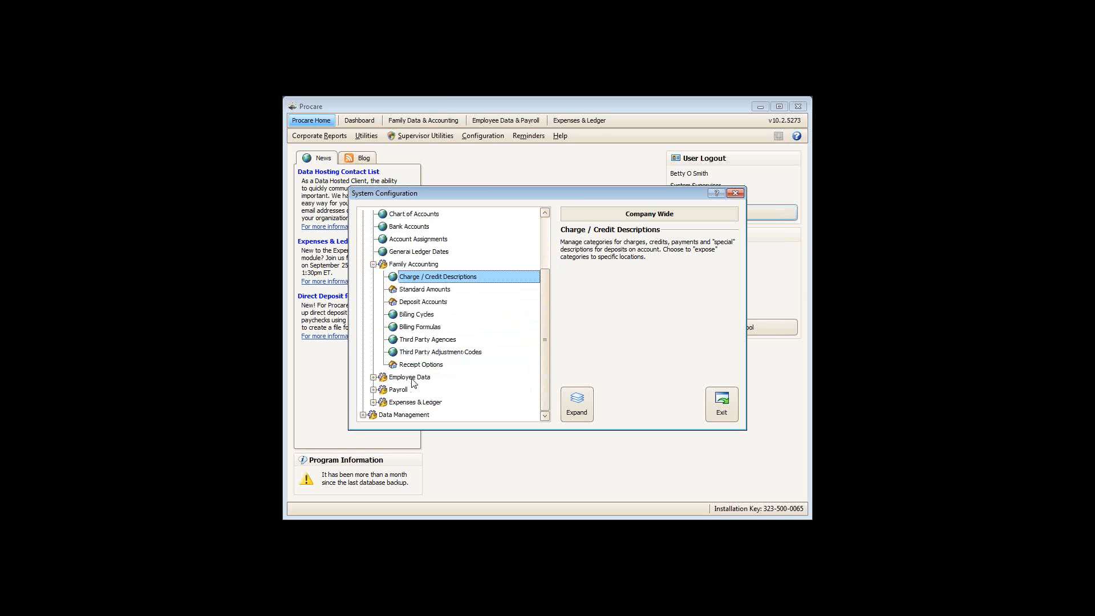
left_click(373, 402)
left_click_drag(542, 344, 547, 389)
left_click(441, 369)
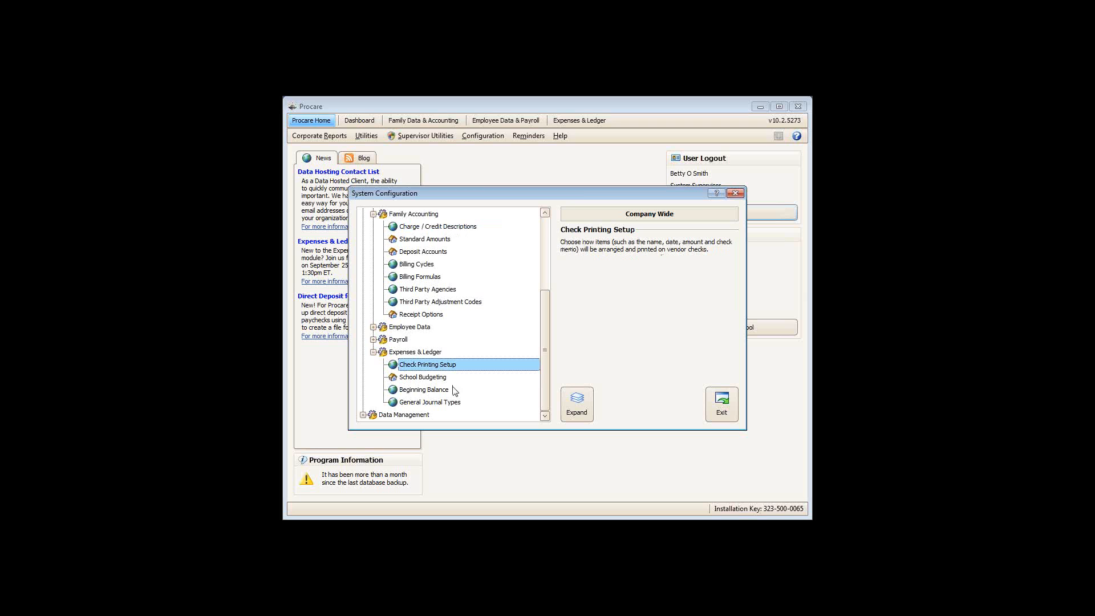
left_click(416, 391)
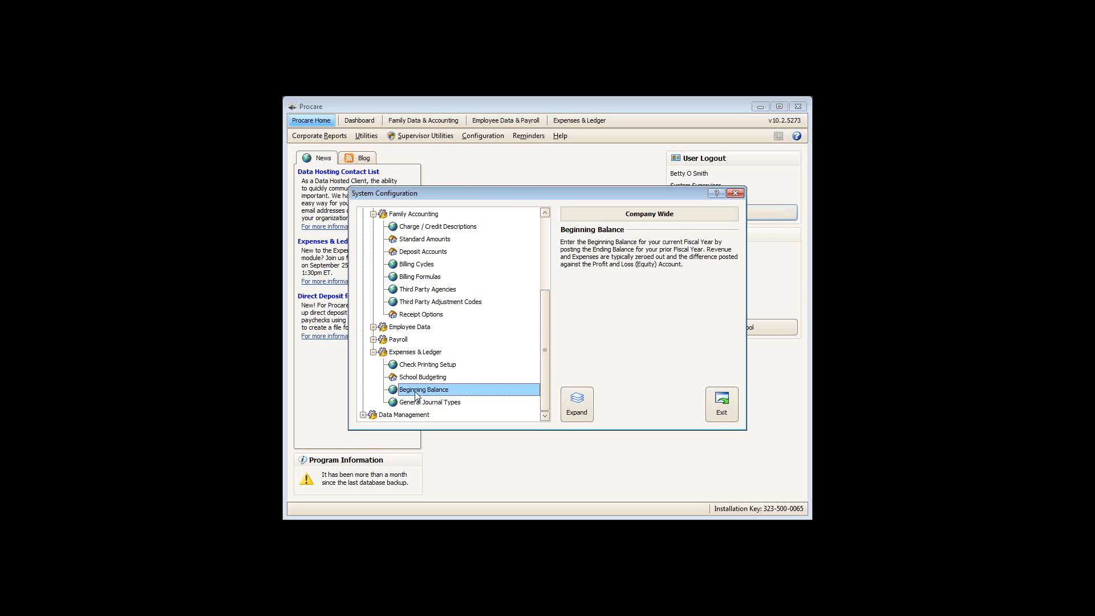
double_click(416, 390)
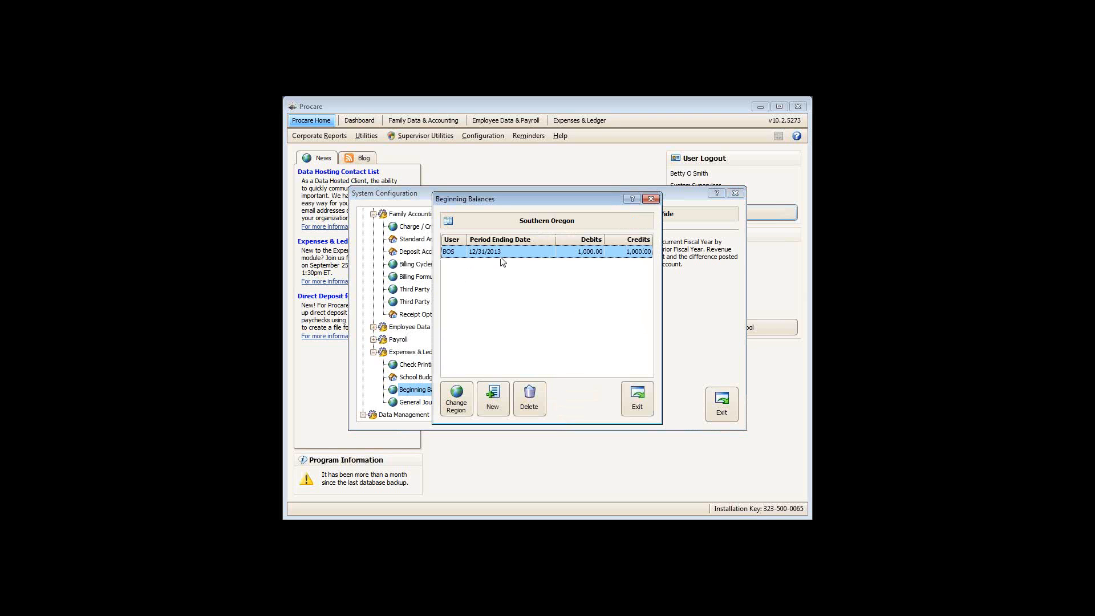
Step: Calculate a new beginning balance for the period ending 12/31/2014, and close its summary
left_click(492, 405)
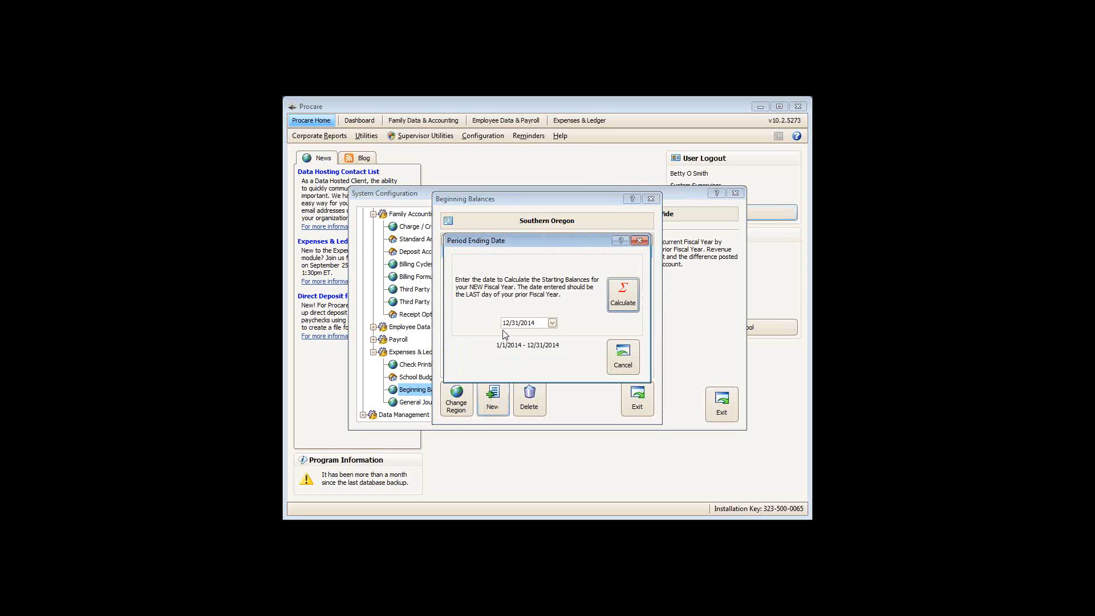
left_click_drag(531, 241, 513, 331)
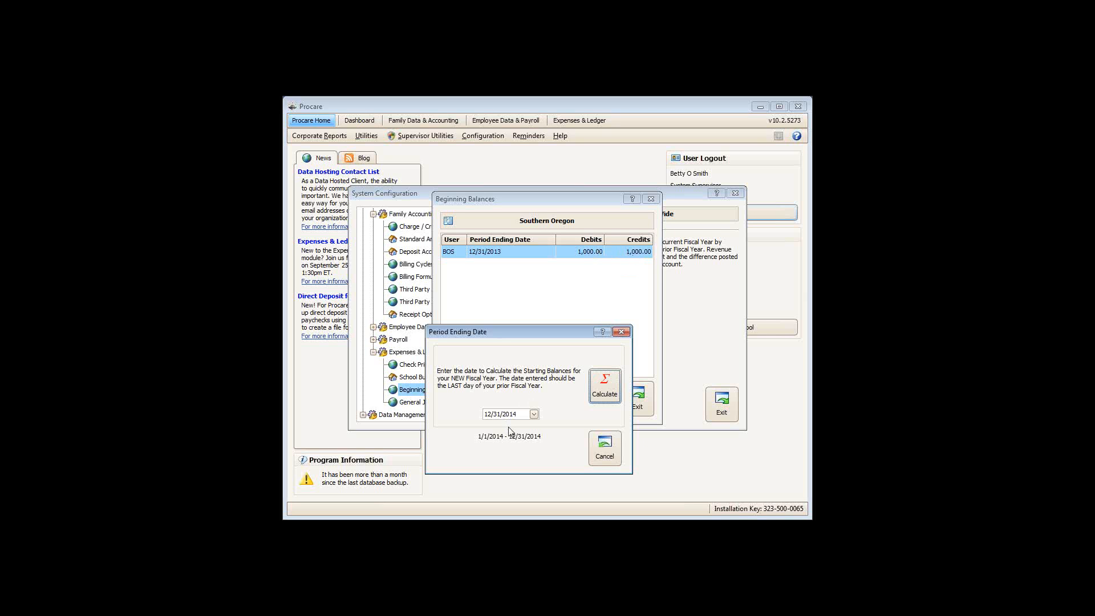
left_click(605, 382)
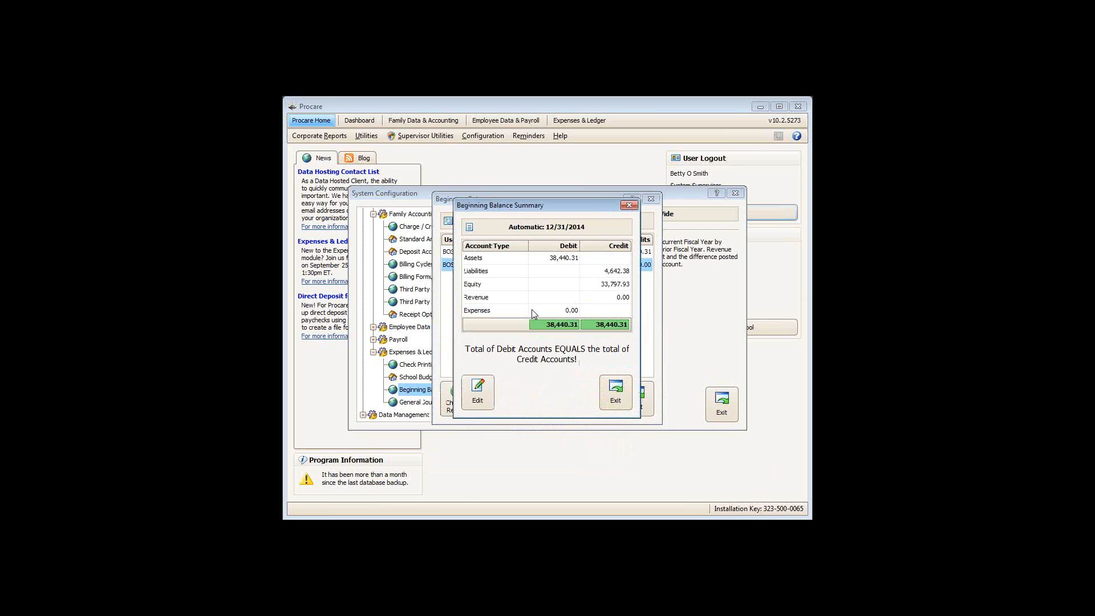
left_click(612, 396)
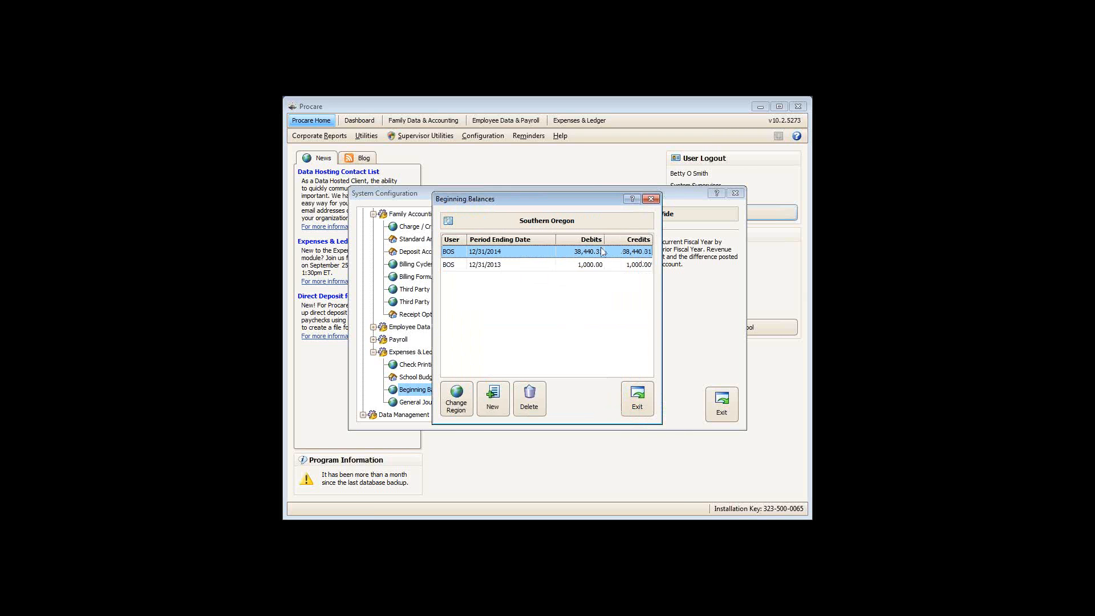
Step: Delete the 12/31/2014 beginning balance record from the Southern Oregon list
left_click(510, 264)
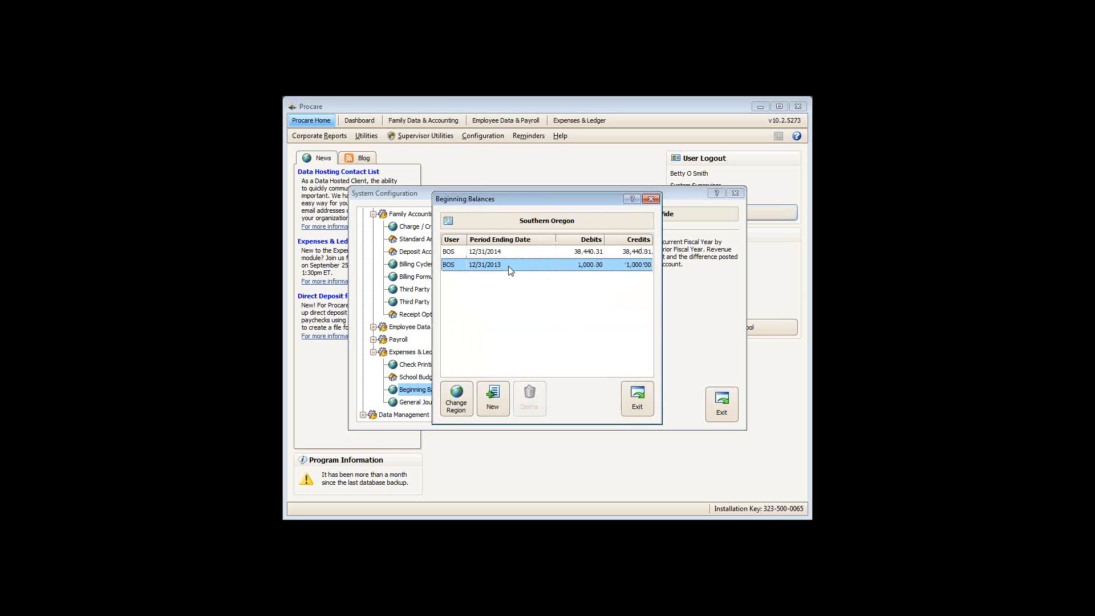
left_click(510, 252)
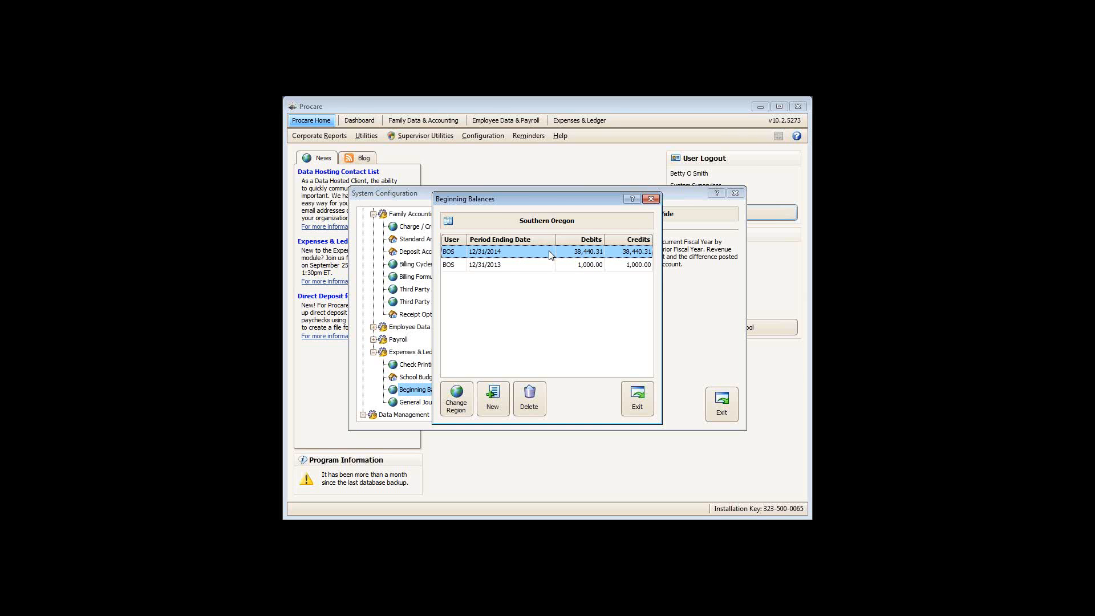
left_click(530, 399)
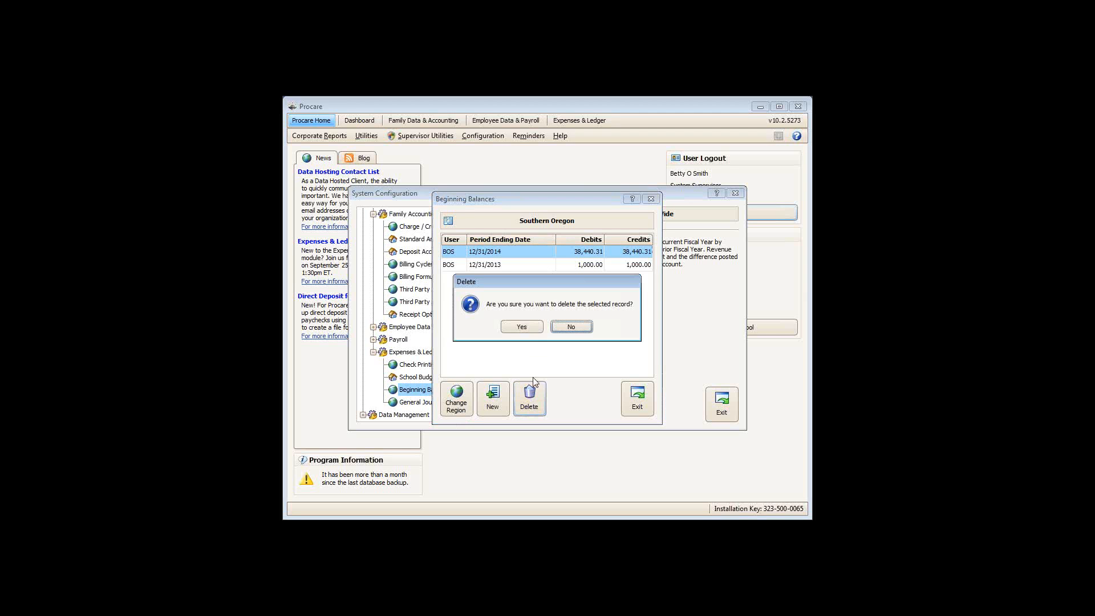
left_click(522, 327)
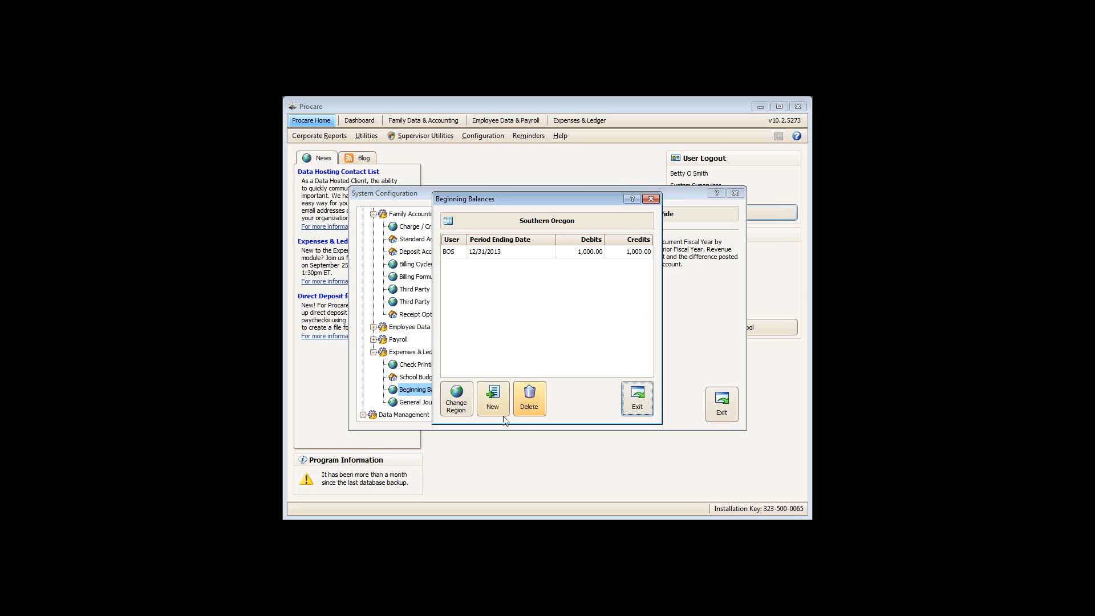
Step: Recalculate the beginning balance with period ending date 12/31/2014, and close the summary
left_click(492, 396)
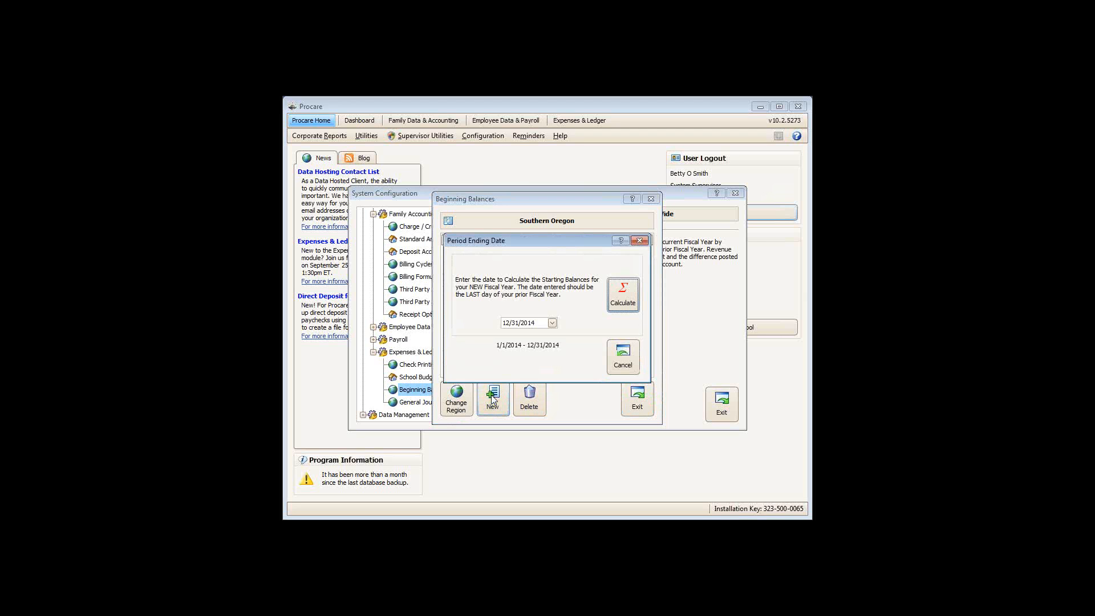
left_click(623, 294)
left_click(616, 392)
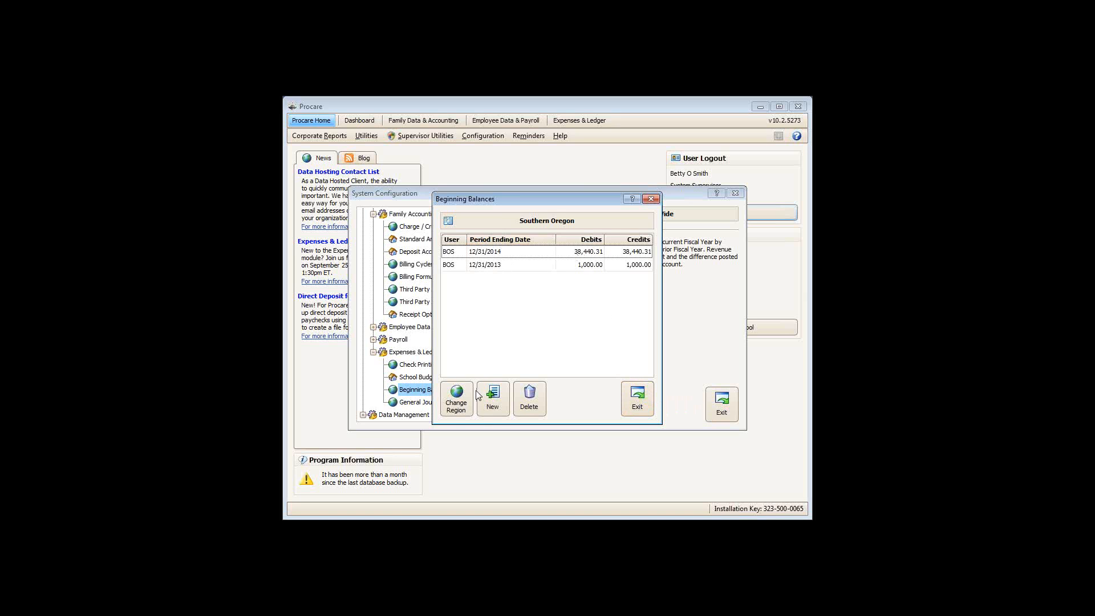
Step: Delete the recalculated 12/31/2014 beginning balance, and close Beginning Balances
left_click(530, 399)
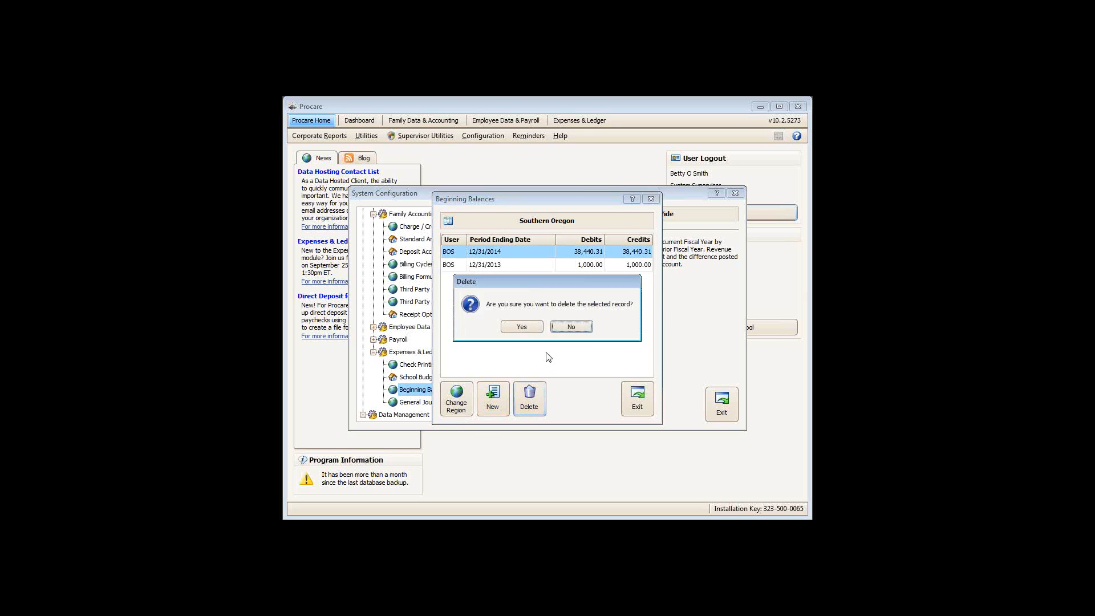
left_click(531, 329)
left_click(647, 399)
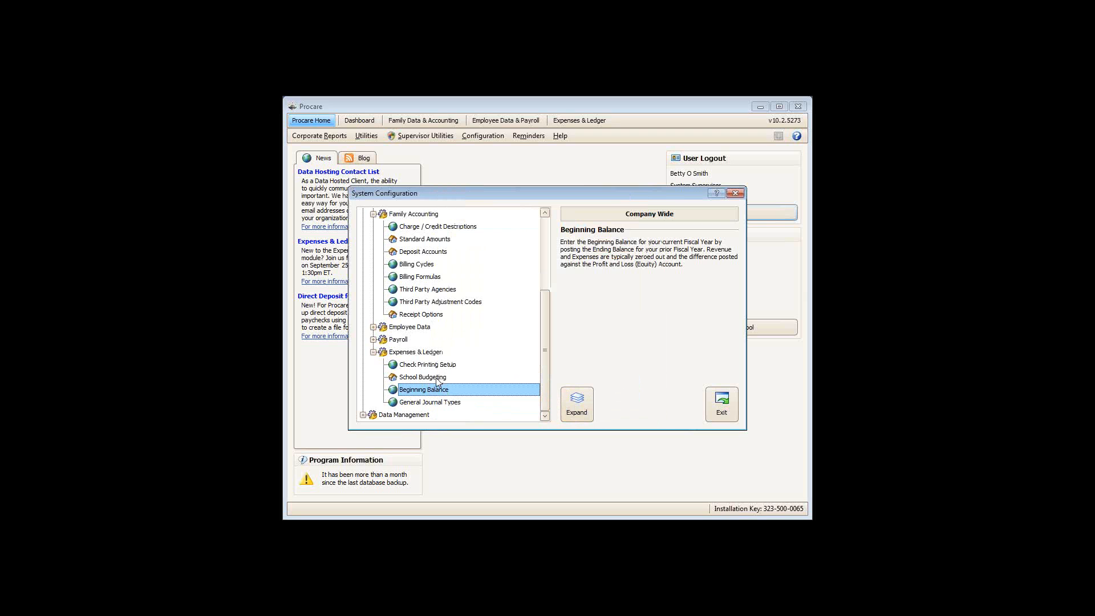
Step: Add Owner Equity as a new type in General Journal Types, save it, and close the list
double_click(416, 403)
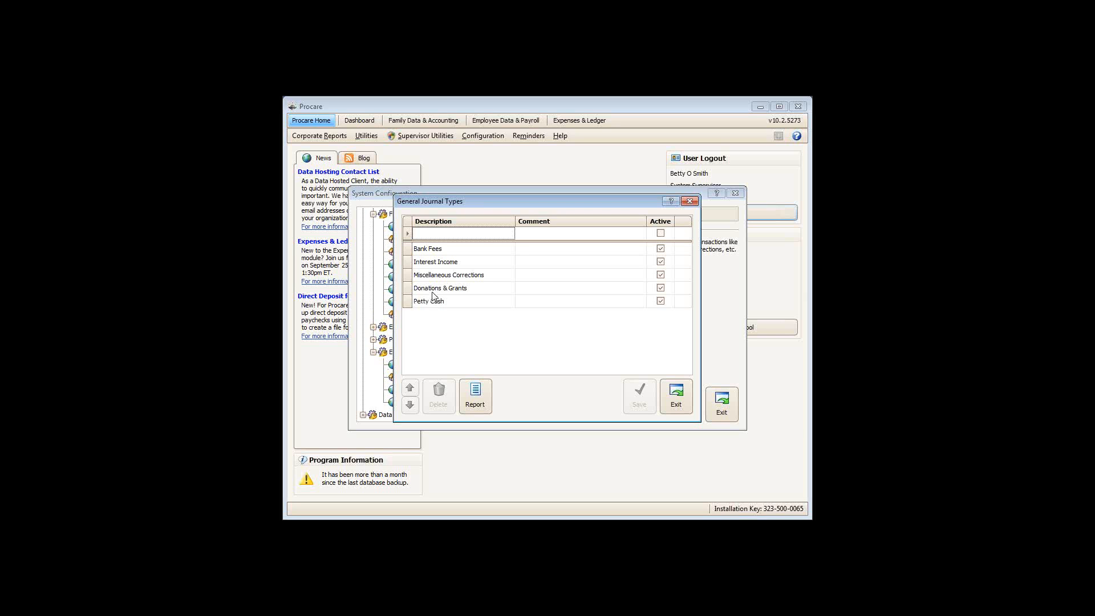
left_click(441, 232)
type("Ow")
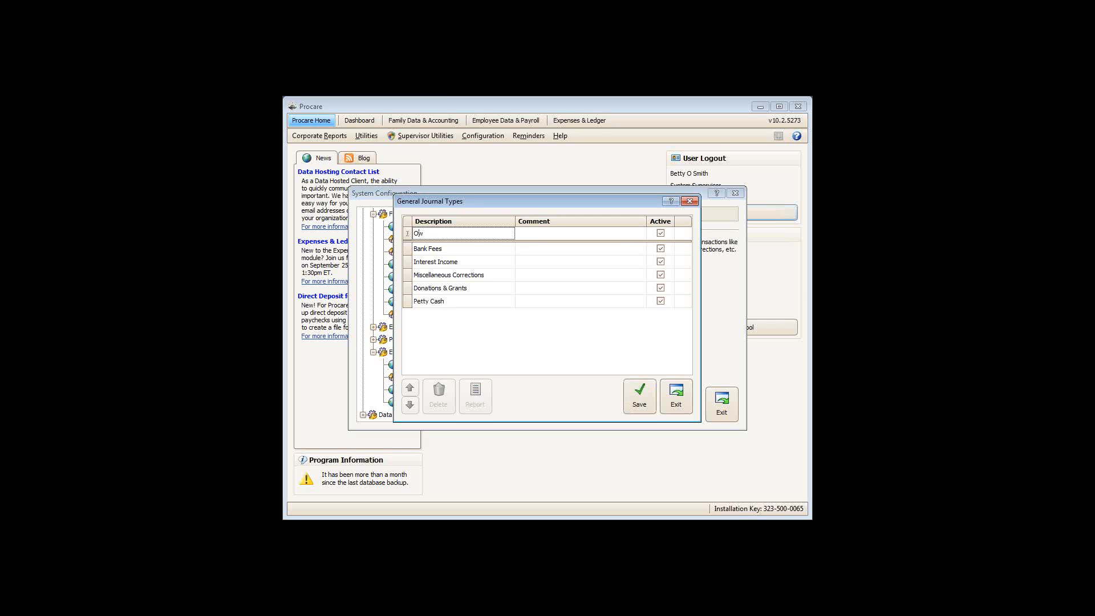
type("ner Equity")
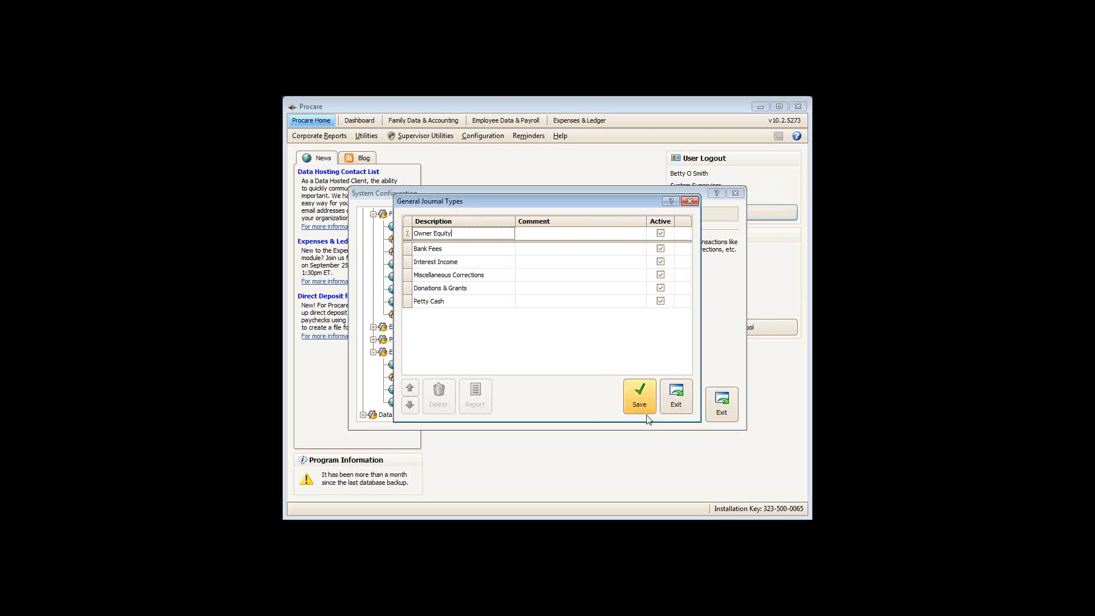
left_click(640, 400)
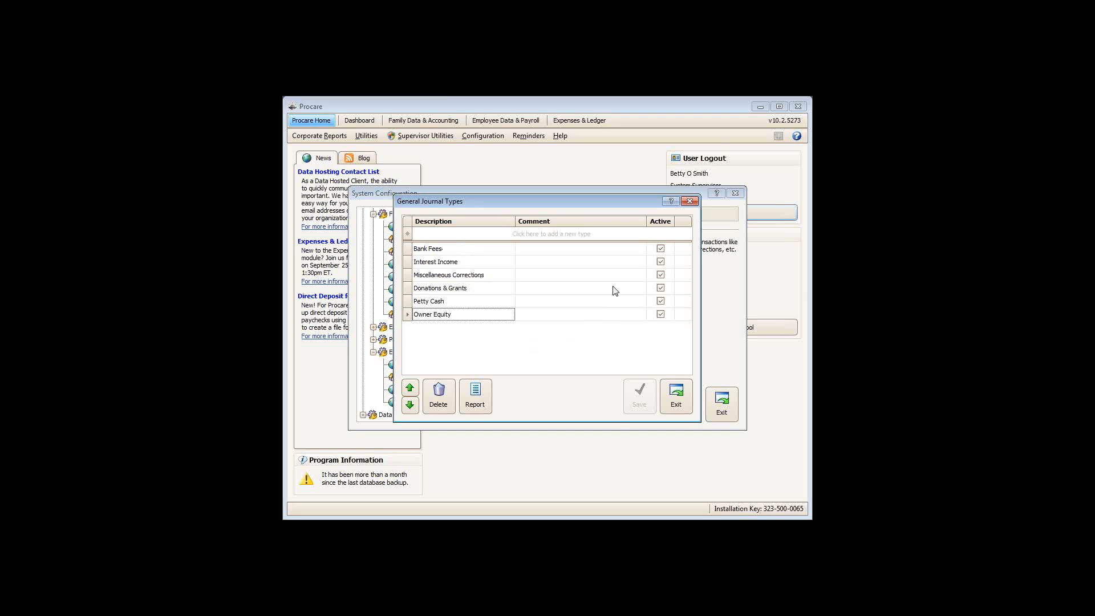
left_click(676, 398)
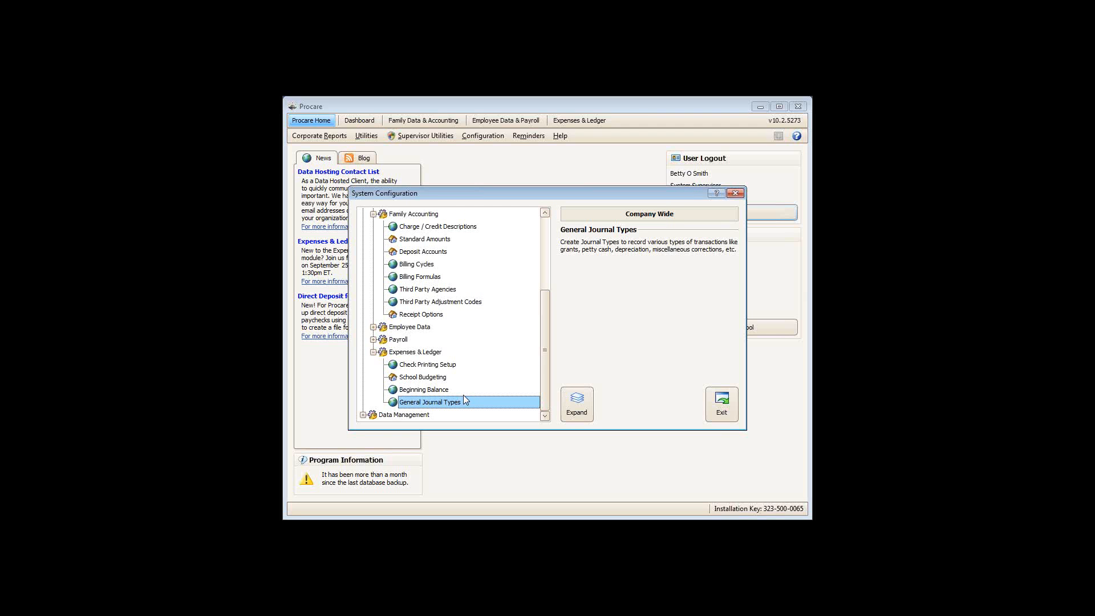
Step: Open School Budgeting for Little Red Schoolhouse #1, and show the 1st Qtr 2015 budget
left_click(419, 380)
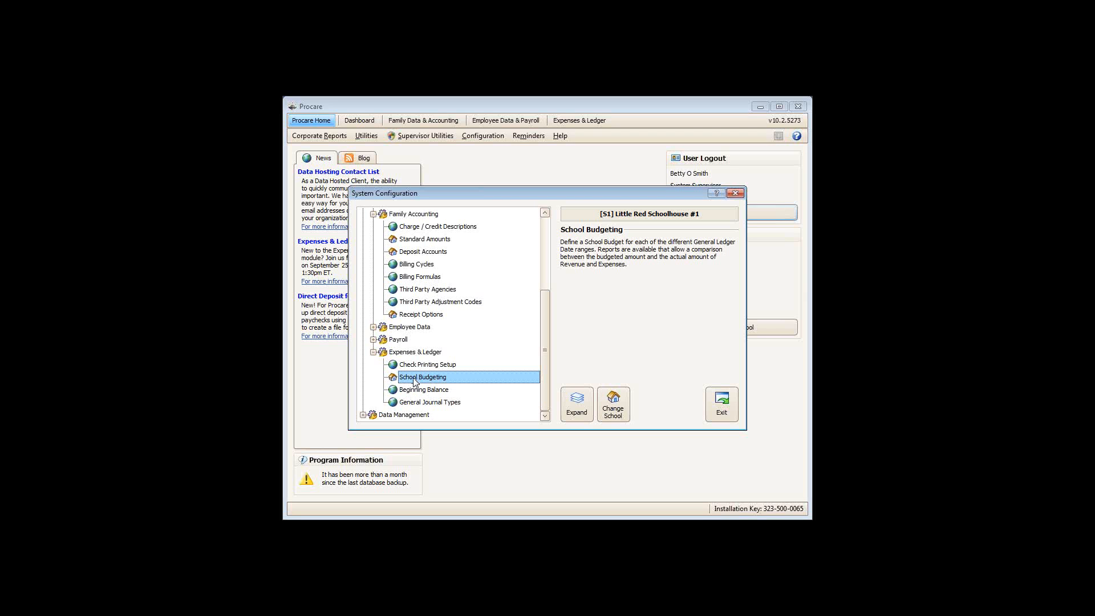
double_click(415, 382)
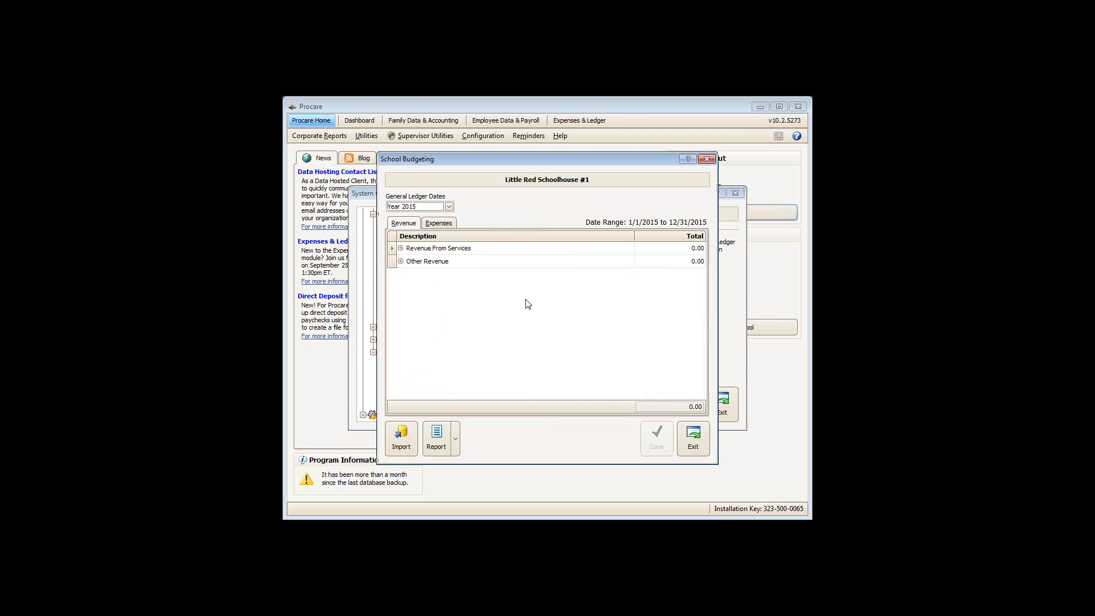
left_click(449, 207)
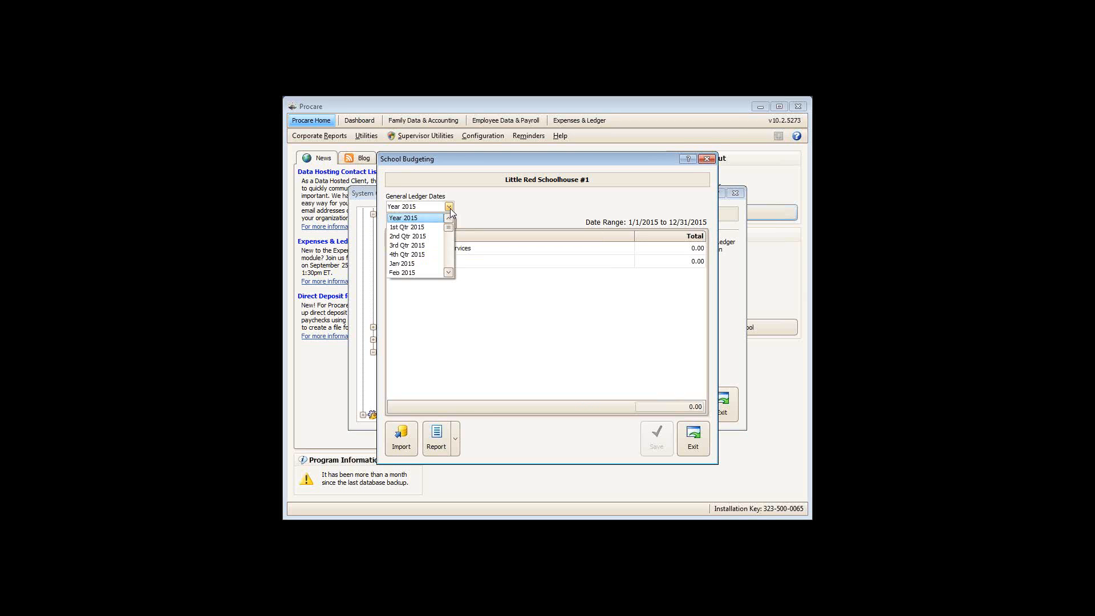
left_click(427, 229)
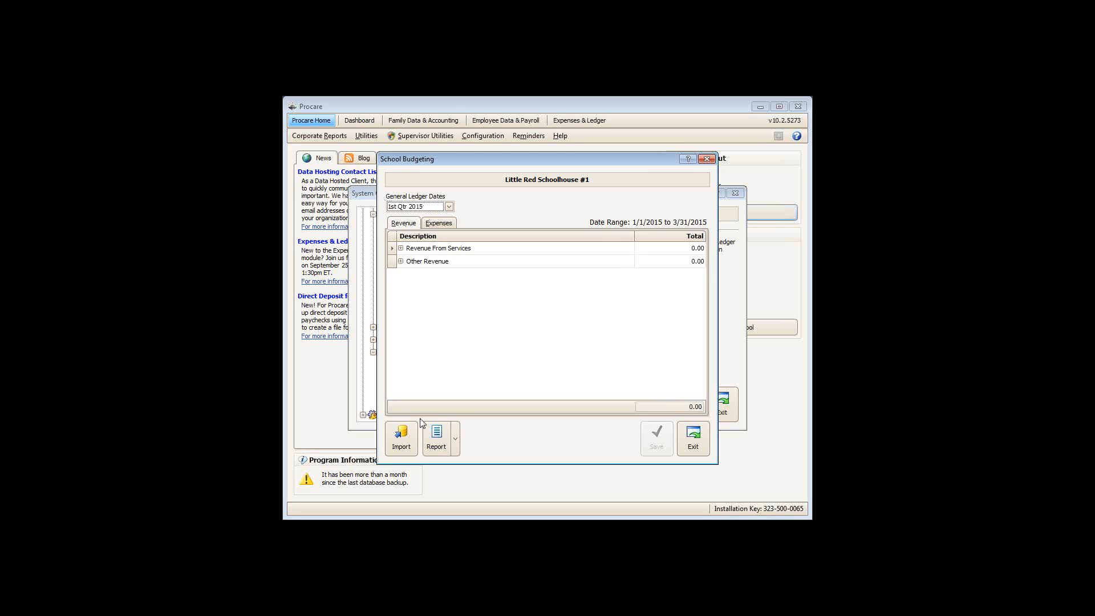
Step: Import the Jan 2015, Feb 2015 and Mar 2015 budgets into the 1st Qtr 2015 budget, and exit School Budgeting without saving
left_click(406, 437)
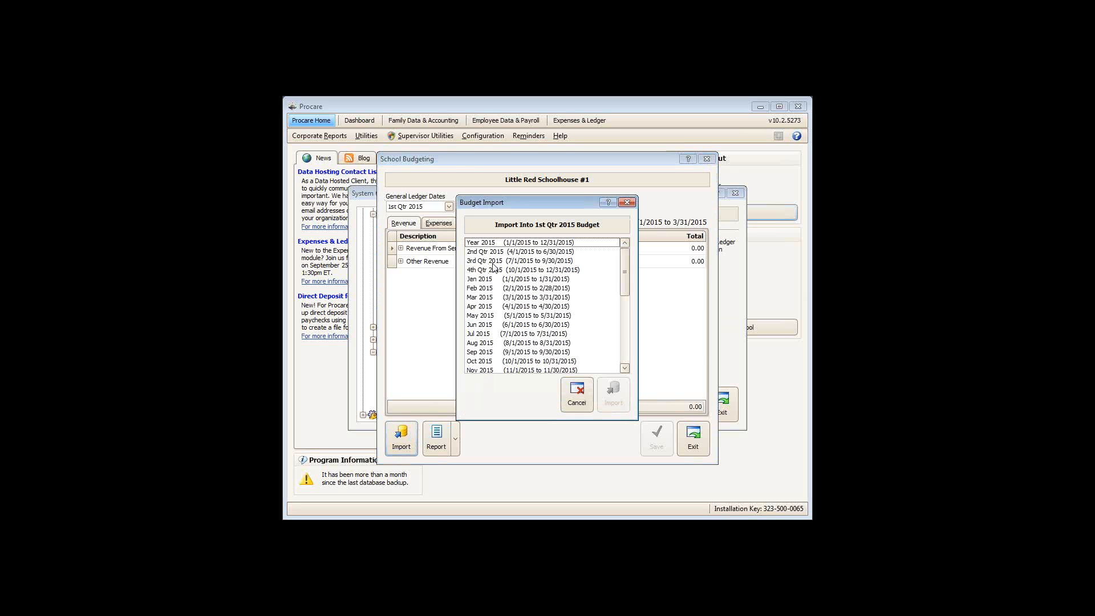
left_click(491, 282)
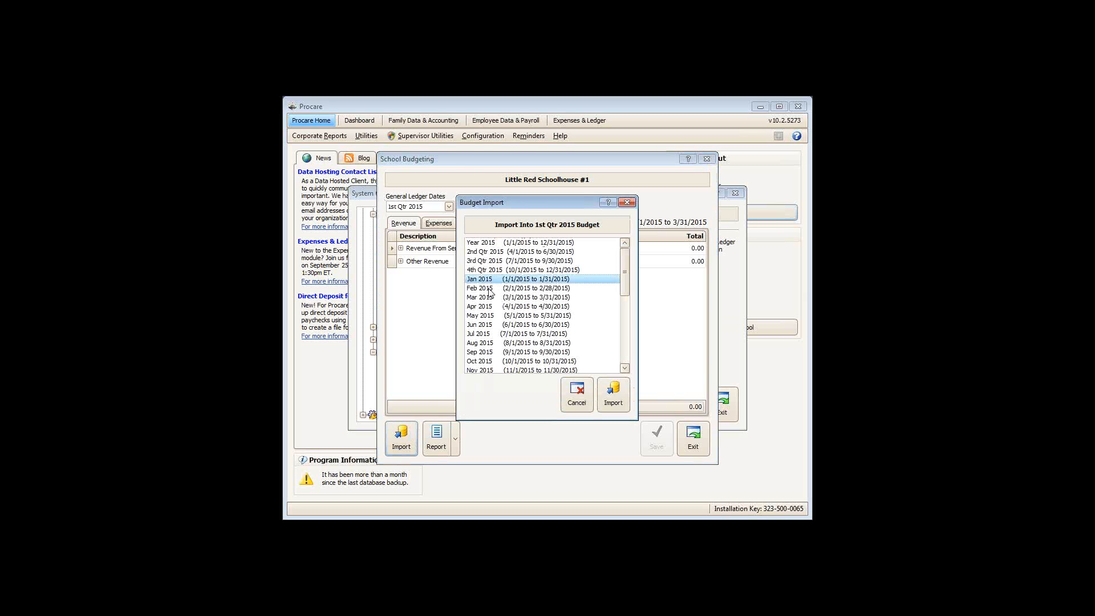
left_click(490, 290, "shift")
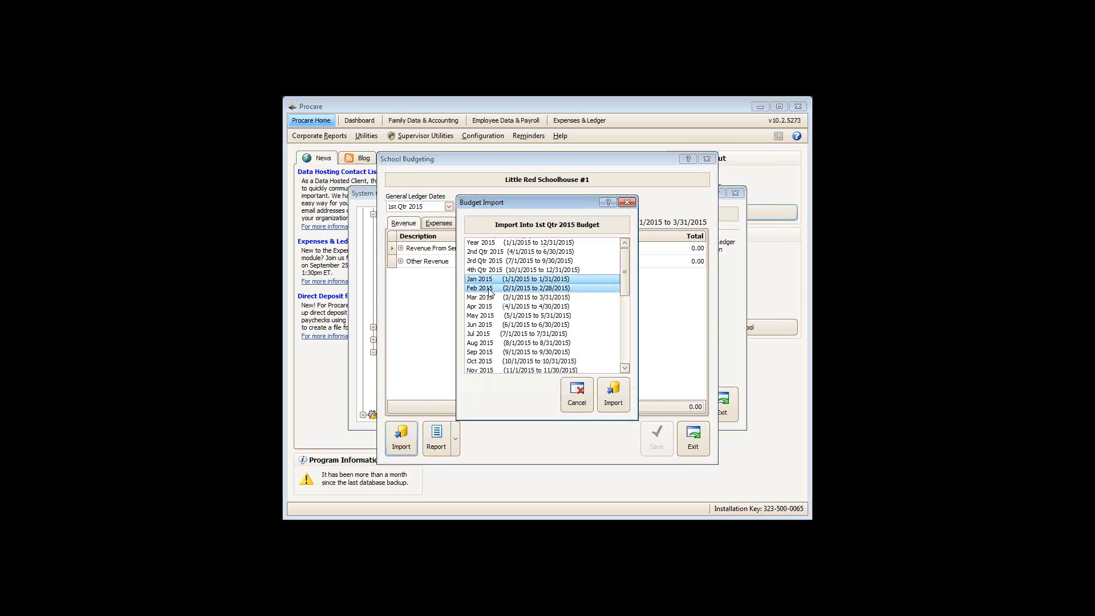
left_click(490, 298, "shift")
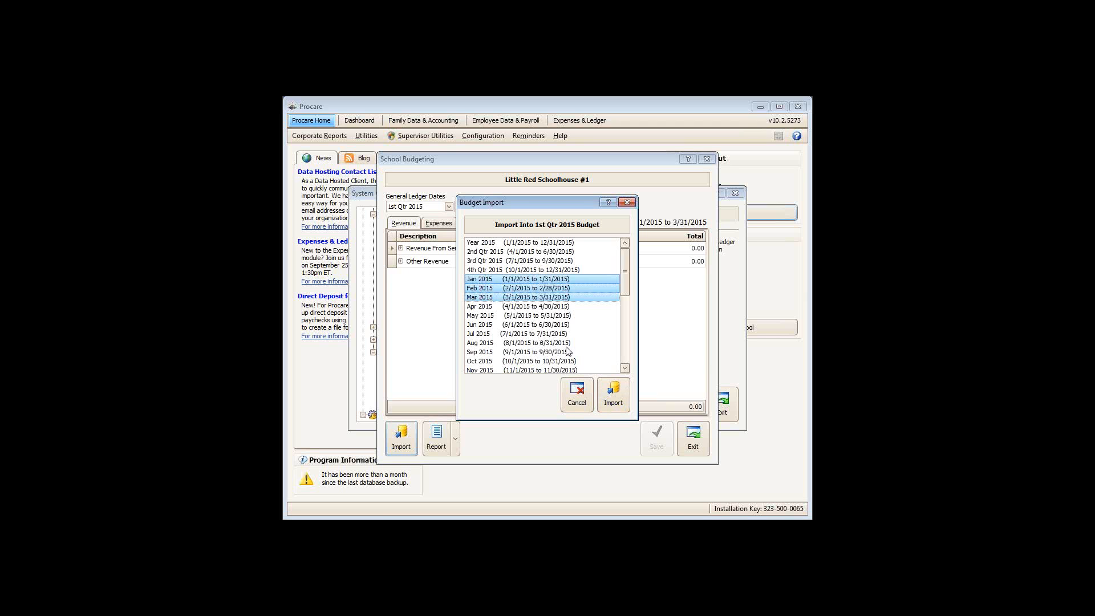
left_click(620, 401)
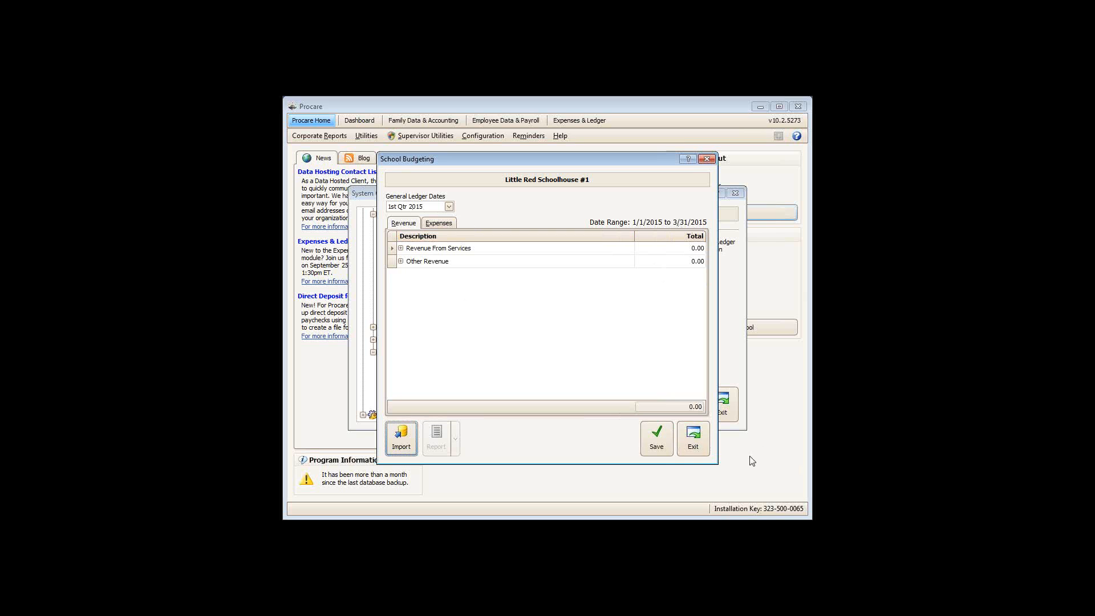
left_click(690, 445)
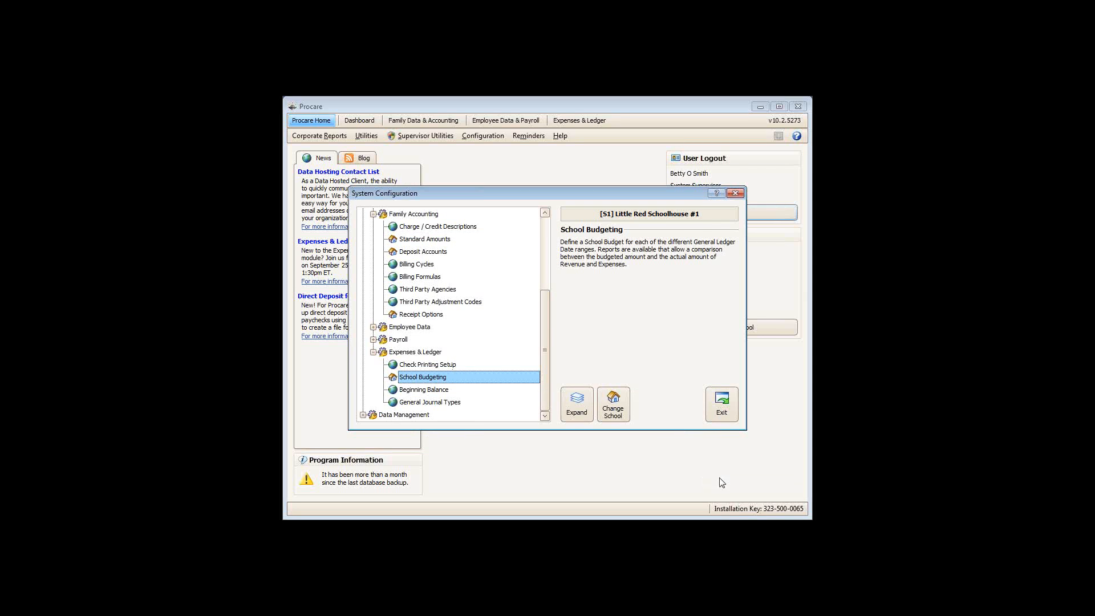
Step: Exit System Configuration, open the Standard Reports of Expenses & Ledger, and select the regional General Ledger Trial Balance report
left_click(720, 411)
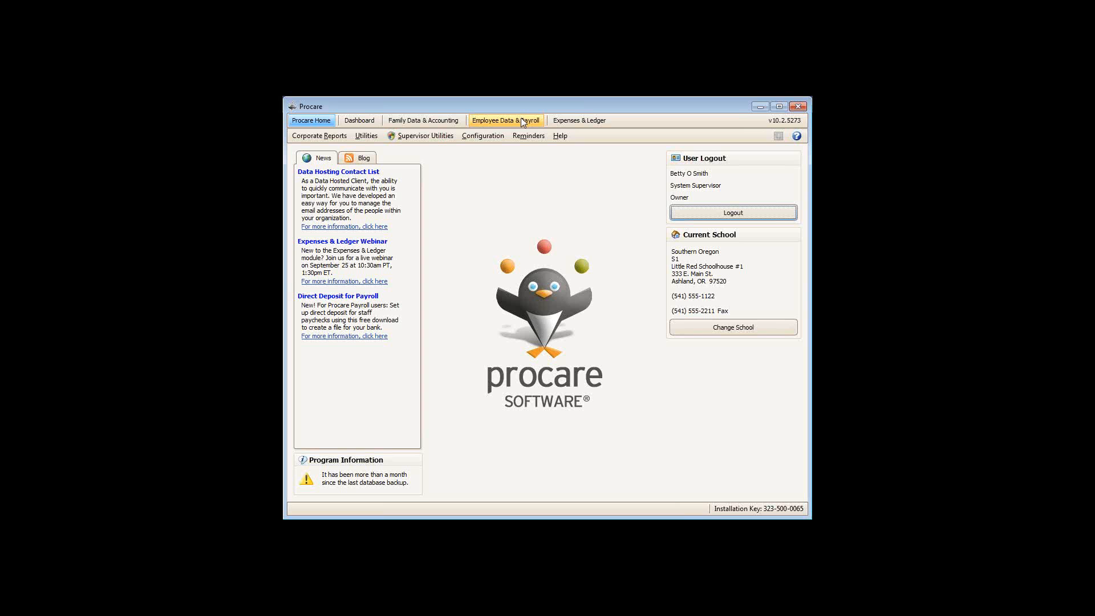
left_click(551, 122)
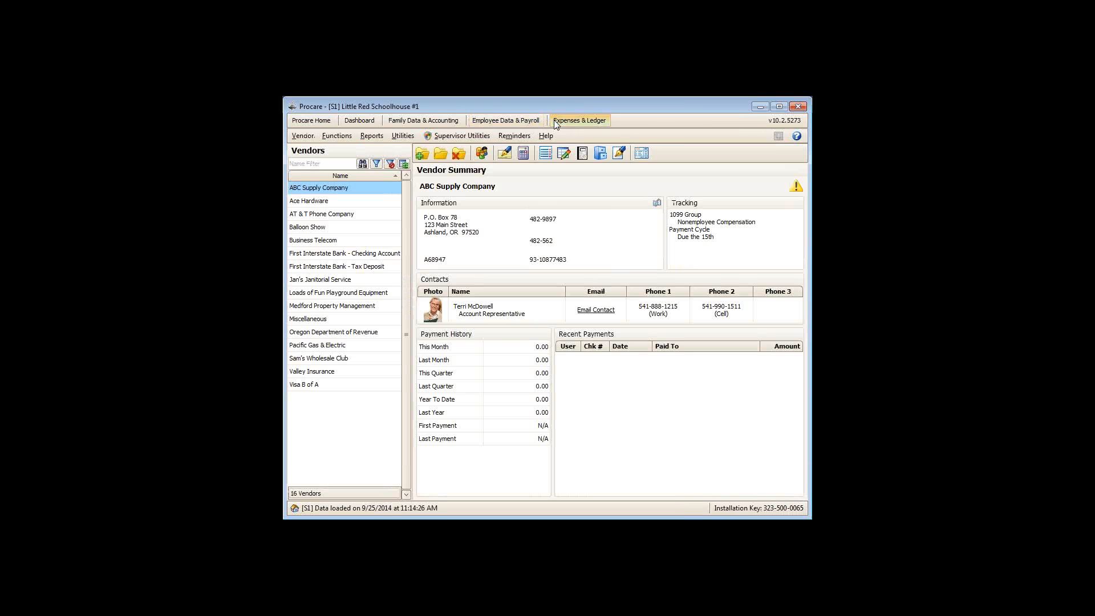
left_click(371, 136)
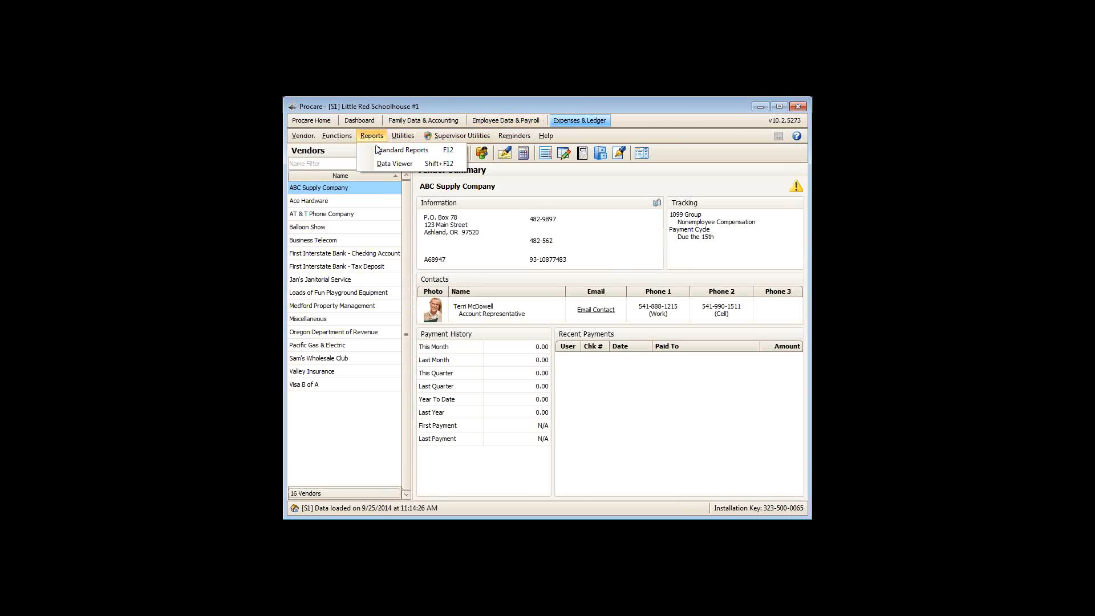
left_click(381, 152)
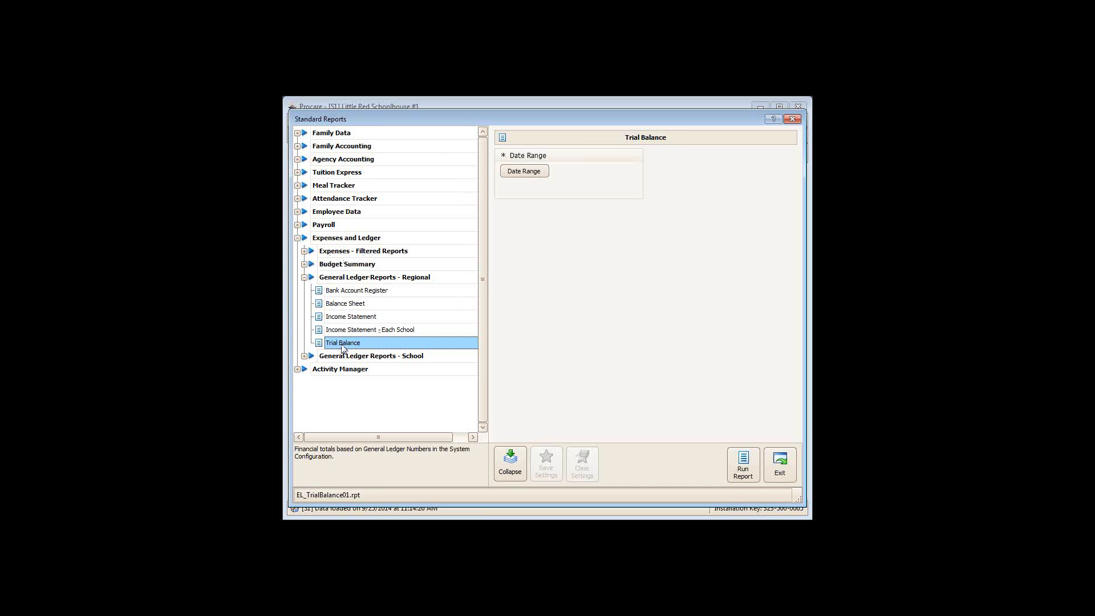
left_click(339, 308)
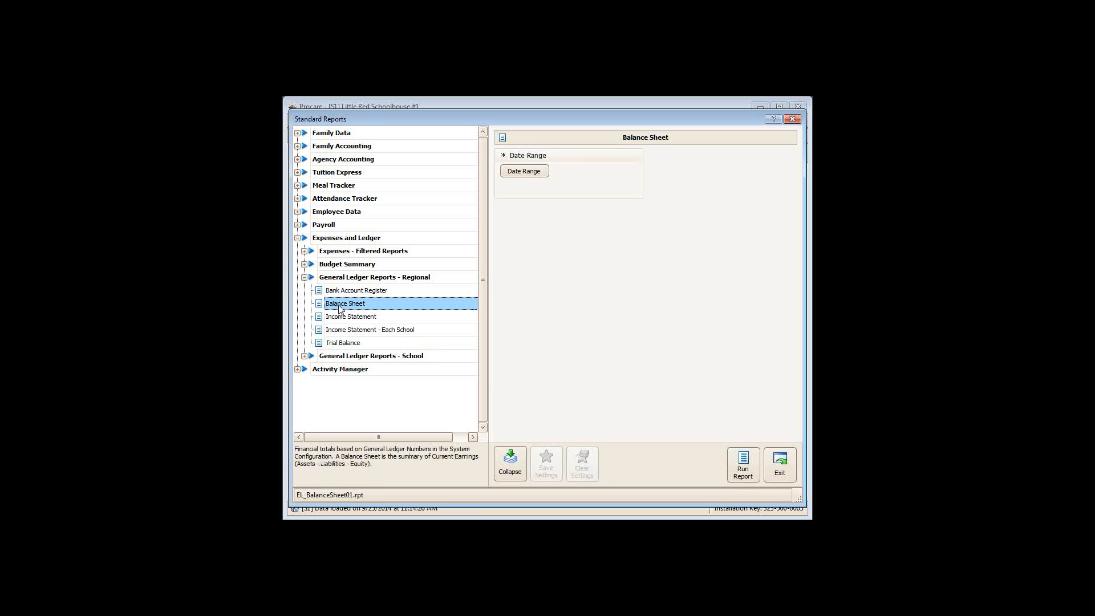
left_click(355, 344)
Step: Set the Trial Balance date range to Sep 2014, and run the report
left_click(538, 172)
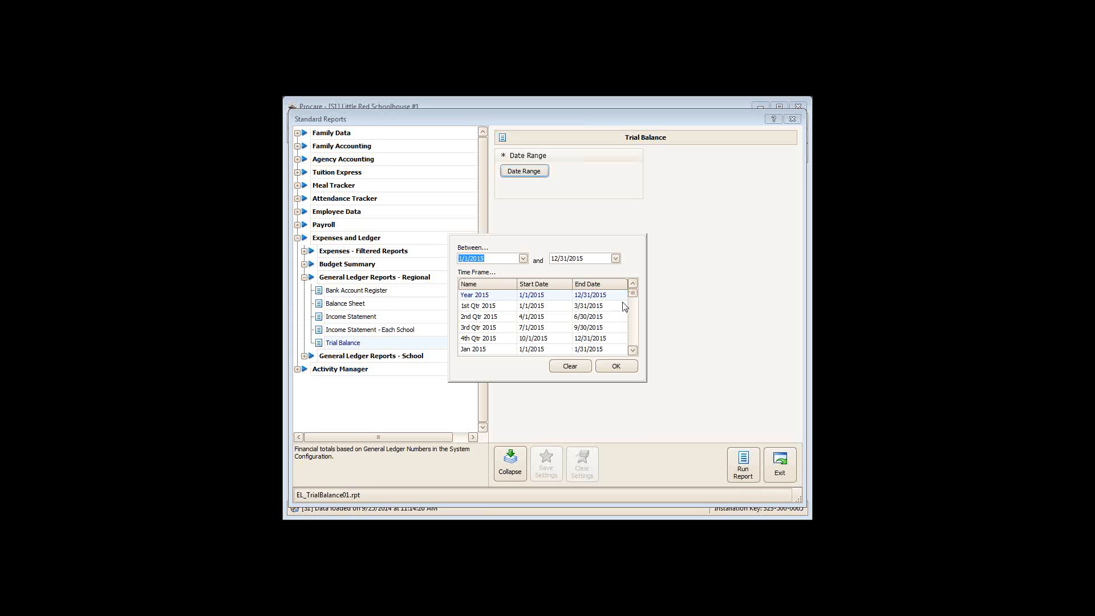
left_click_drag(632, 293, 634, 312)
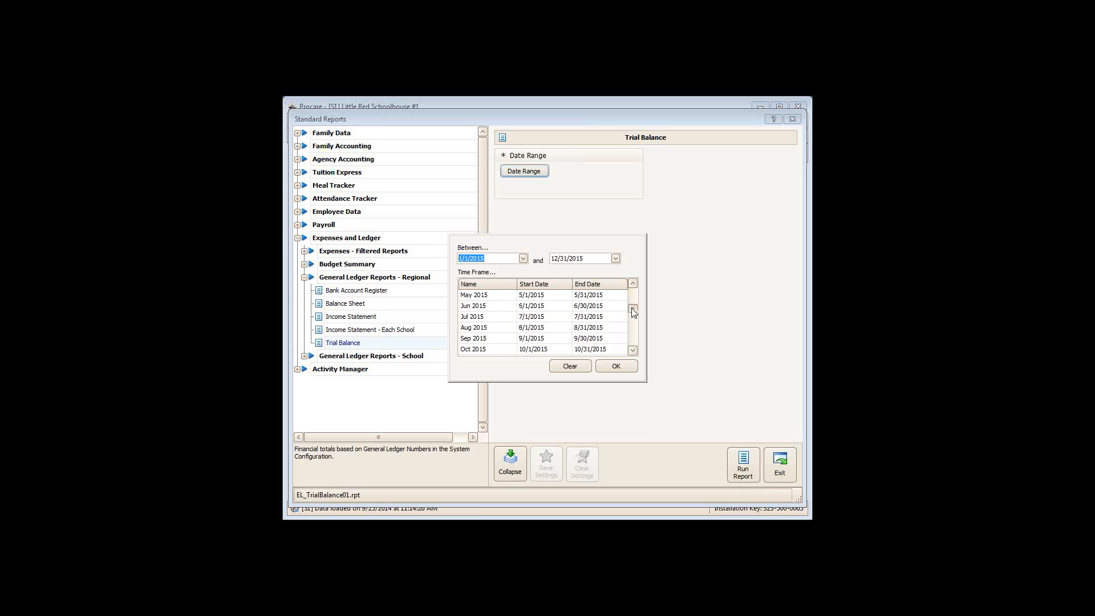
left_click(488, 339)
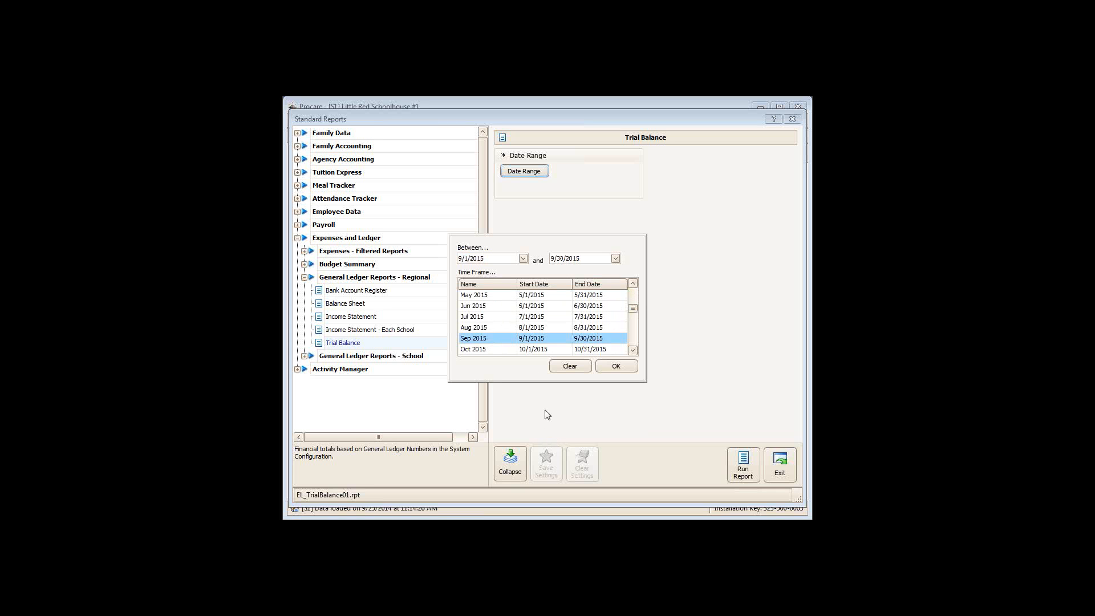
left_click_drag(634, 309, 634, 342)
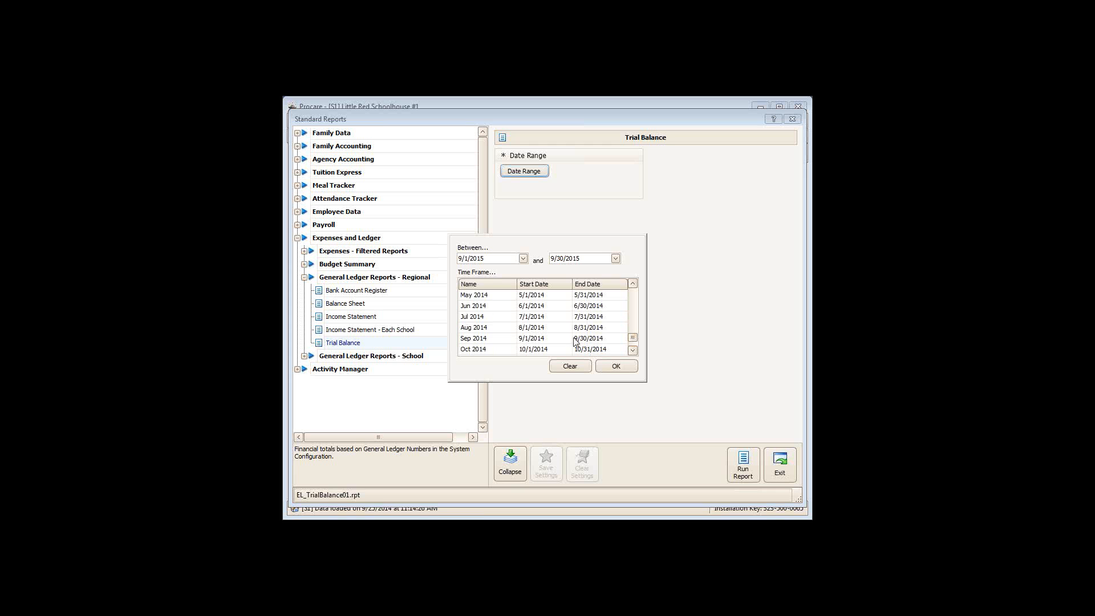
left_click(478, 341)
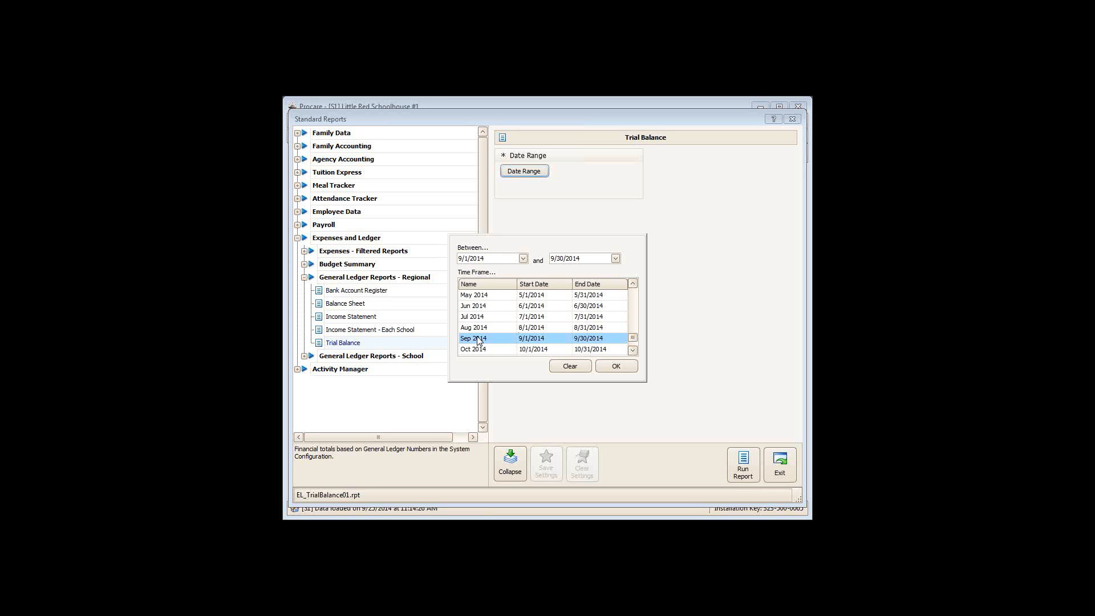
left_click(616, 366)
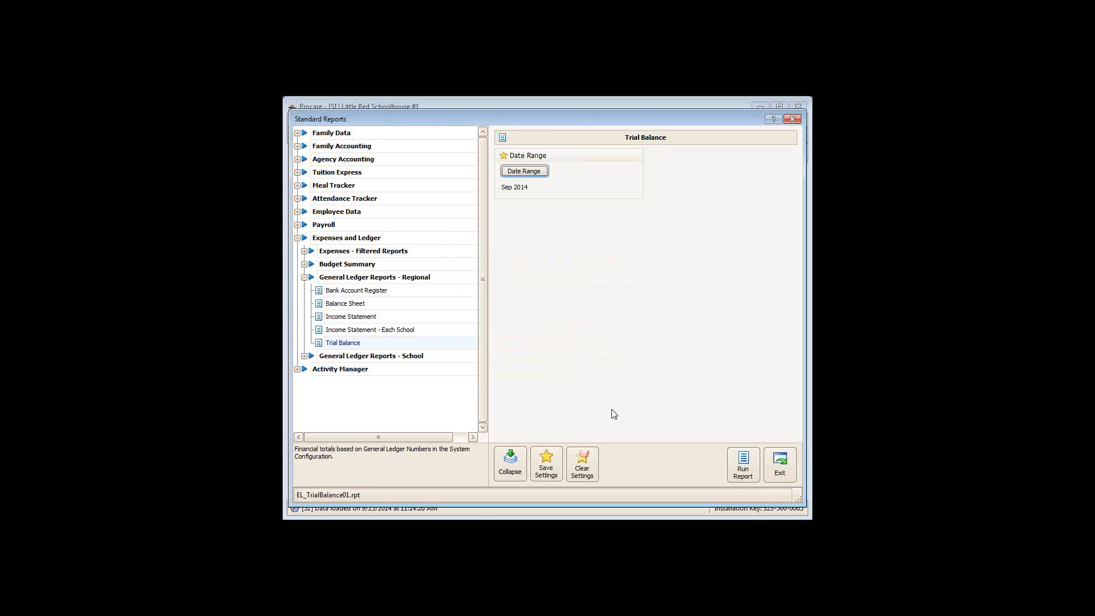
left_click(743, 463)
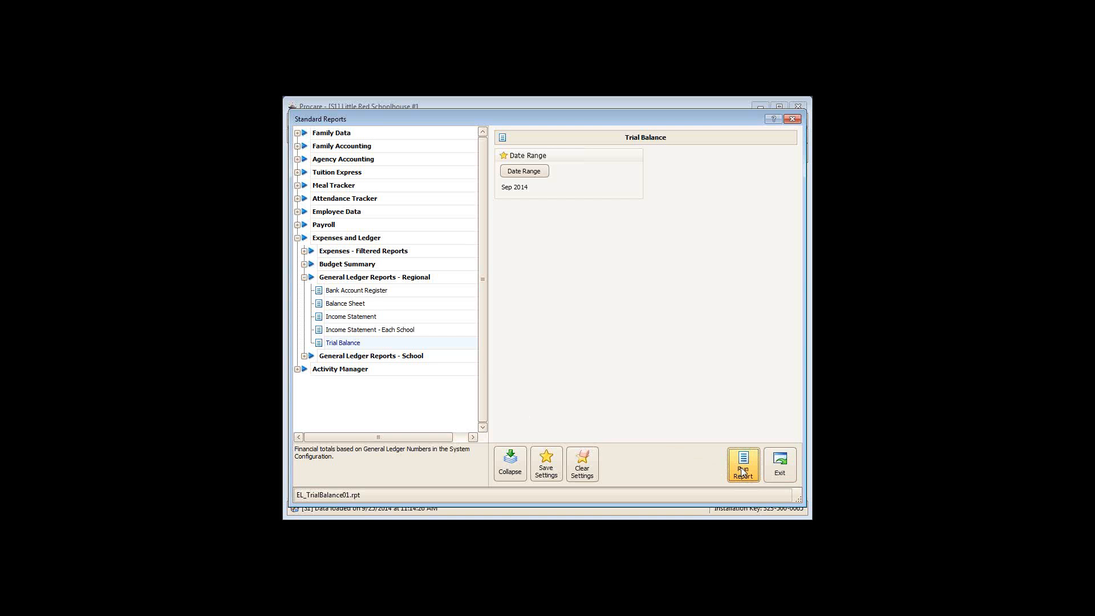
left_click(743, 471)
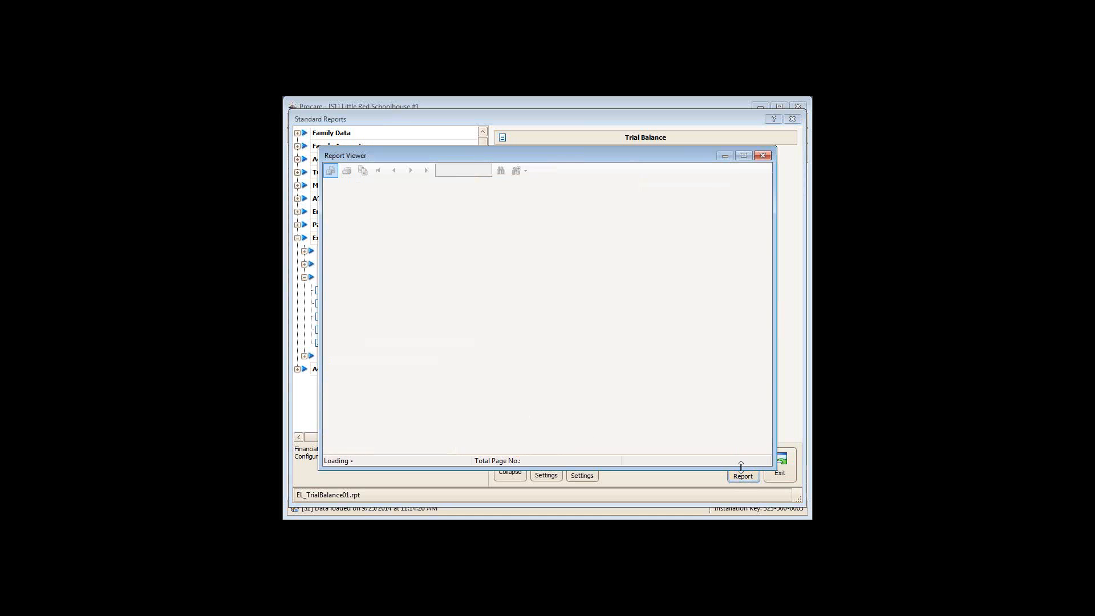
Step: Enlarge the report window, and review the beginning, report period and ending balances across both pages of the Trial Balance
left_click_drag(463, 146, 463, 102)
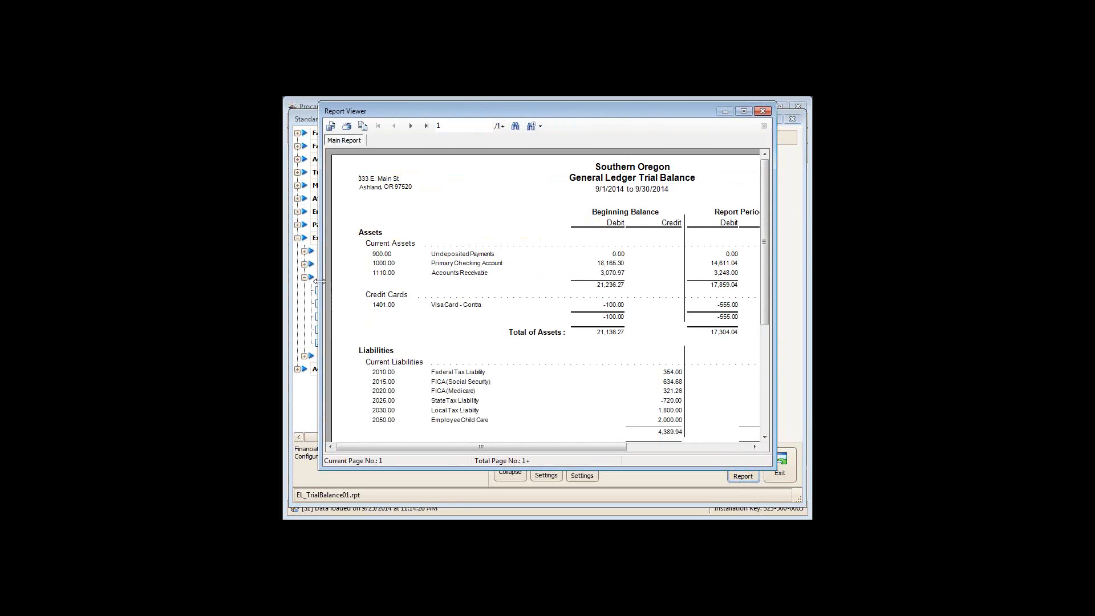
left_click_drag(320, 280, 288, 281)
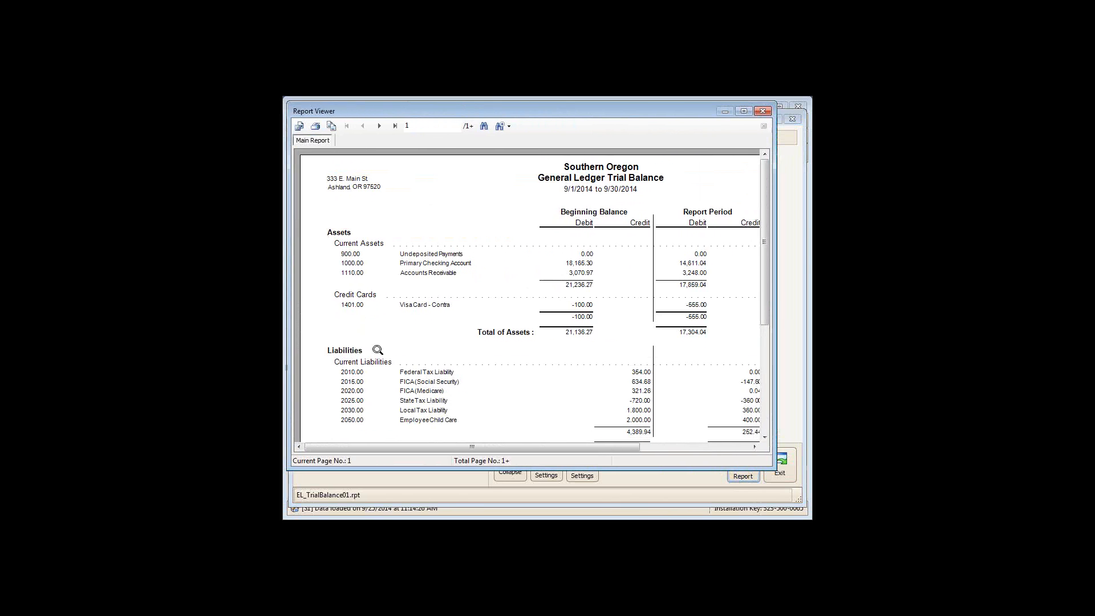
left_click_drag(636, 469, 636, 517)
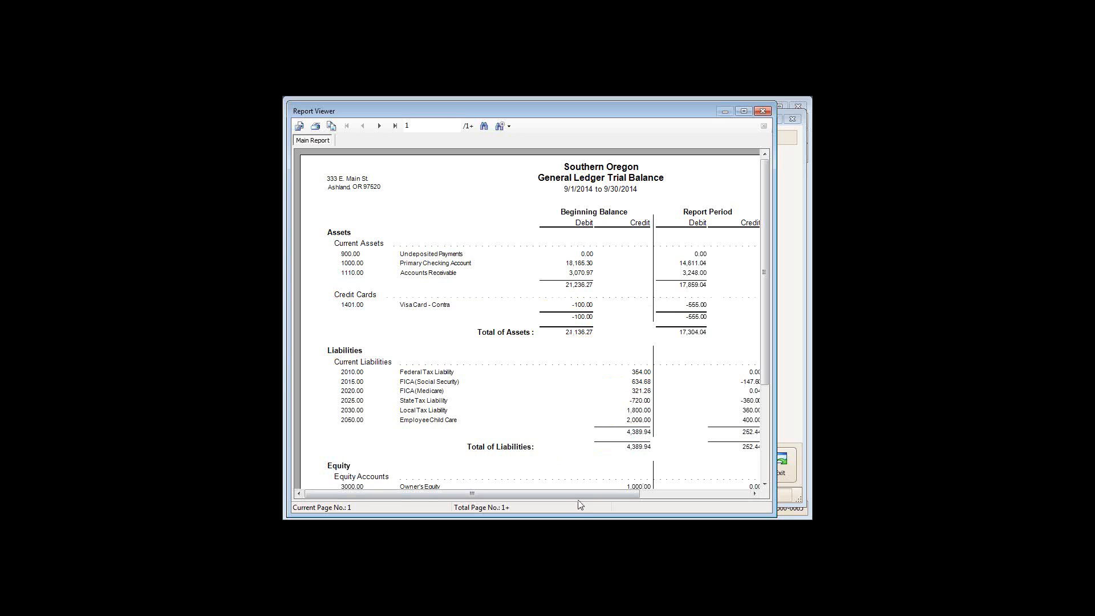
left_click_drag(617, 494, 658, 500)
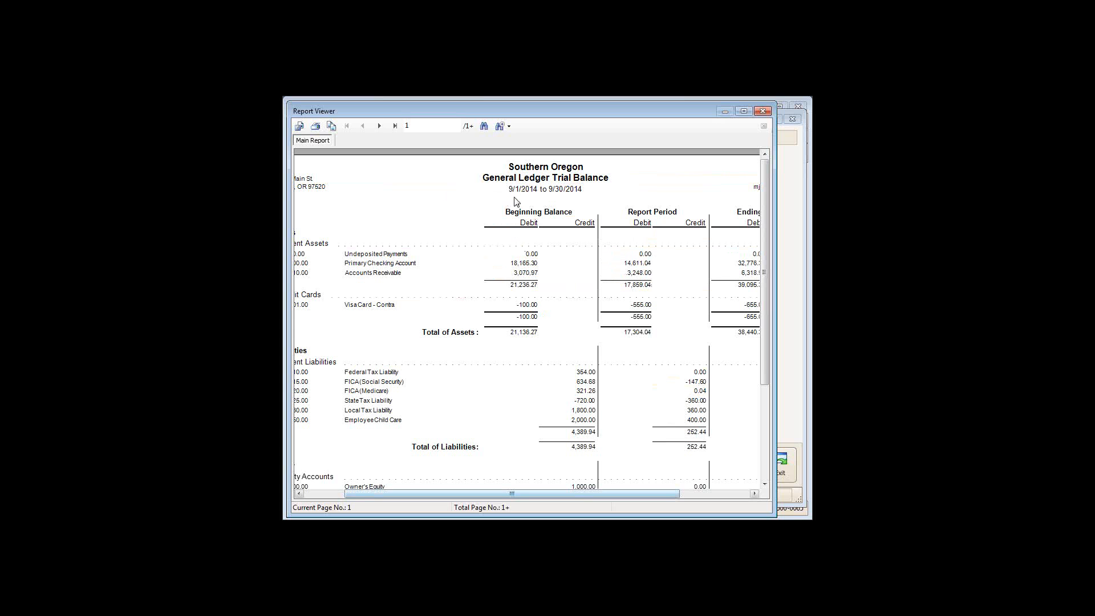
left_click_drag(669, 494, 738, 494)
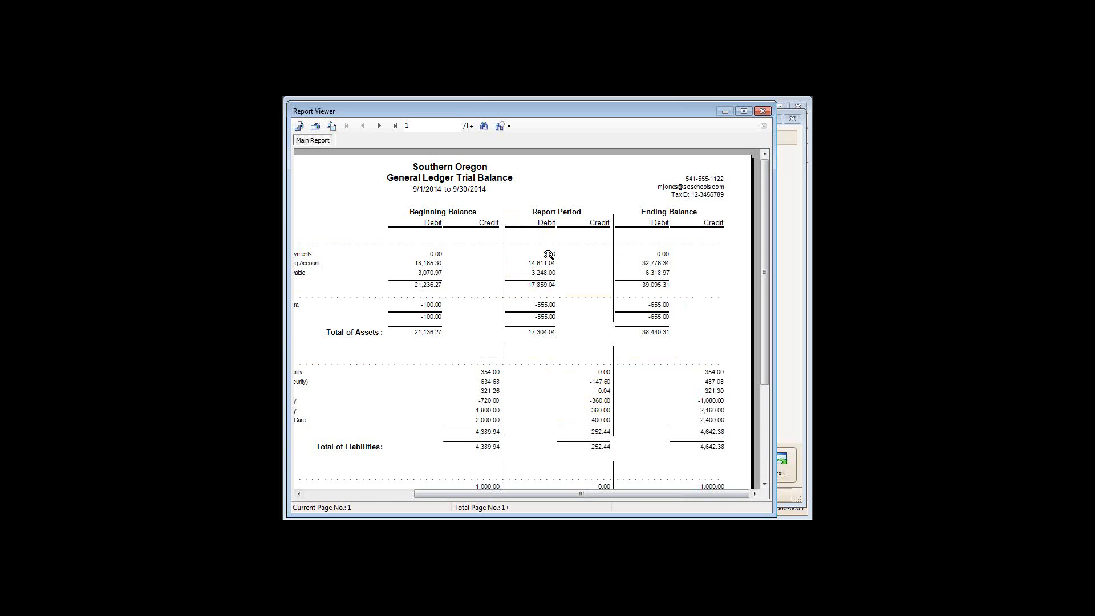
left_click_drag(580, 494, 484, 494)
scroll(483, 355, "down", 2)
left_click(380, 127)
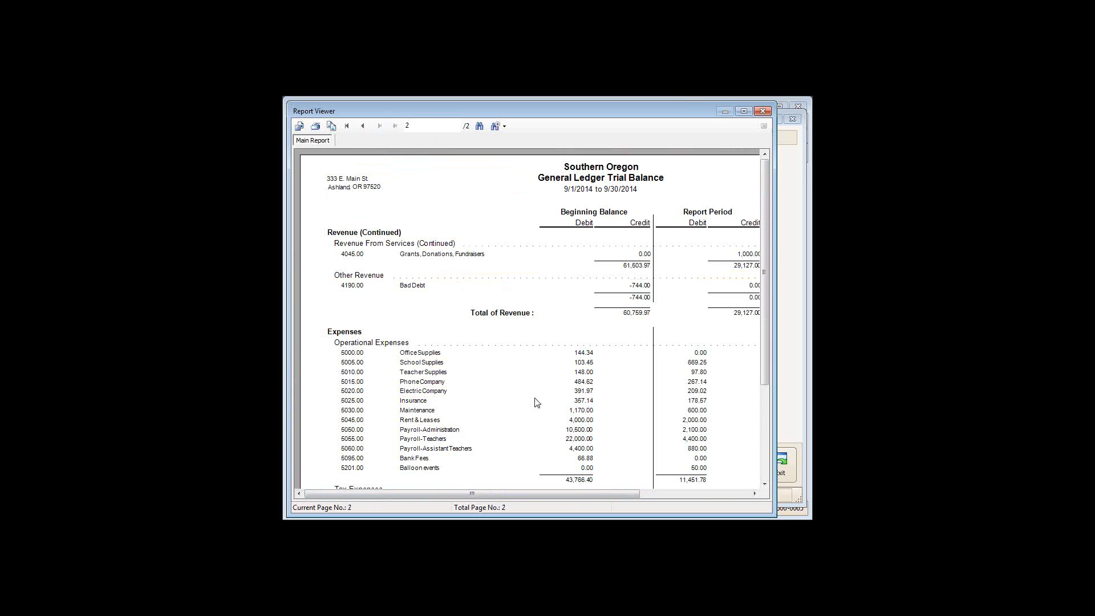
scroll(536, 402, "down", 3)
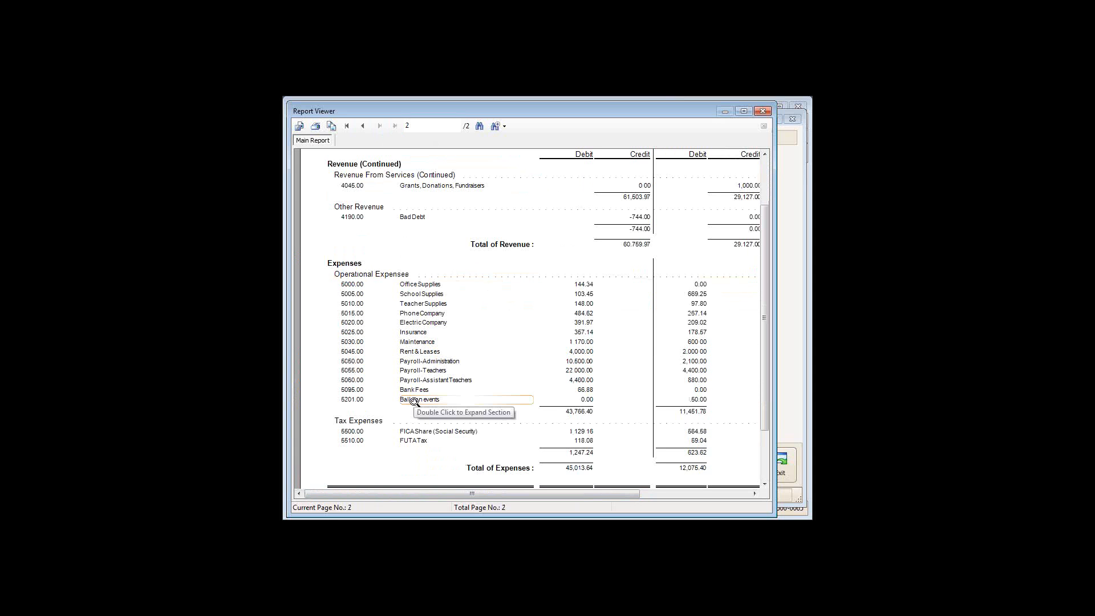
Step: Expand the report period amount of 5201.00 Balloon events to examine its entries, and return to the main report
left_click(696, 402)
double_click(696, 402)
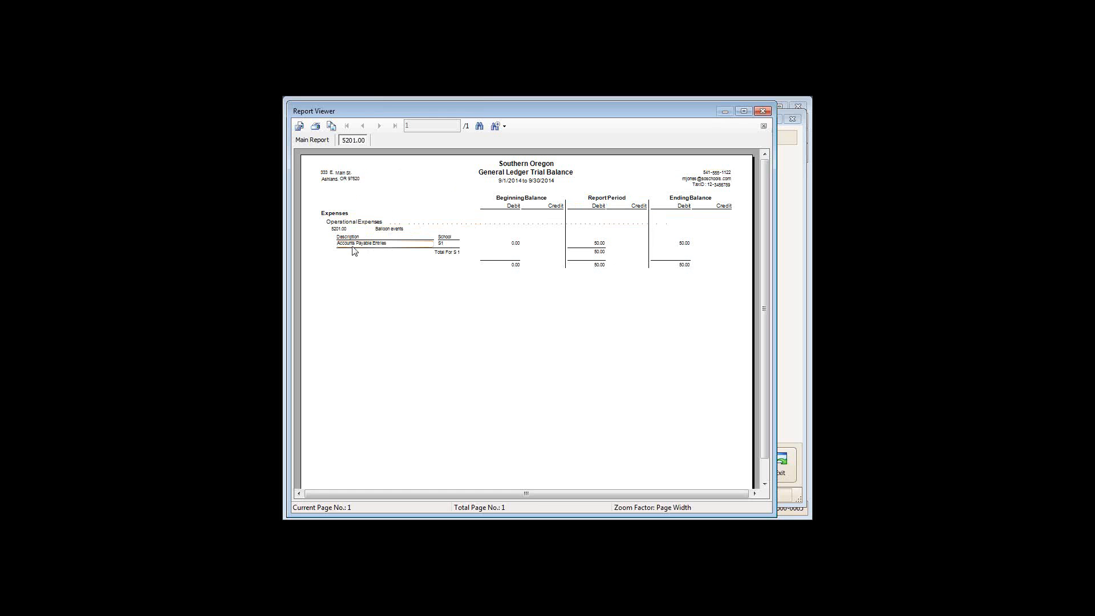
double_click(448, 257)
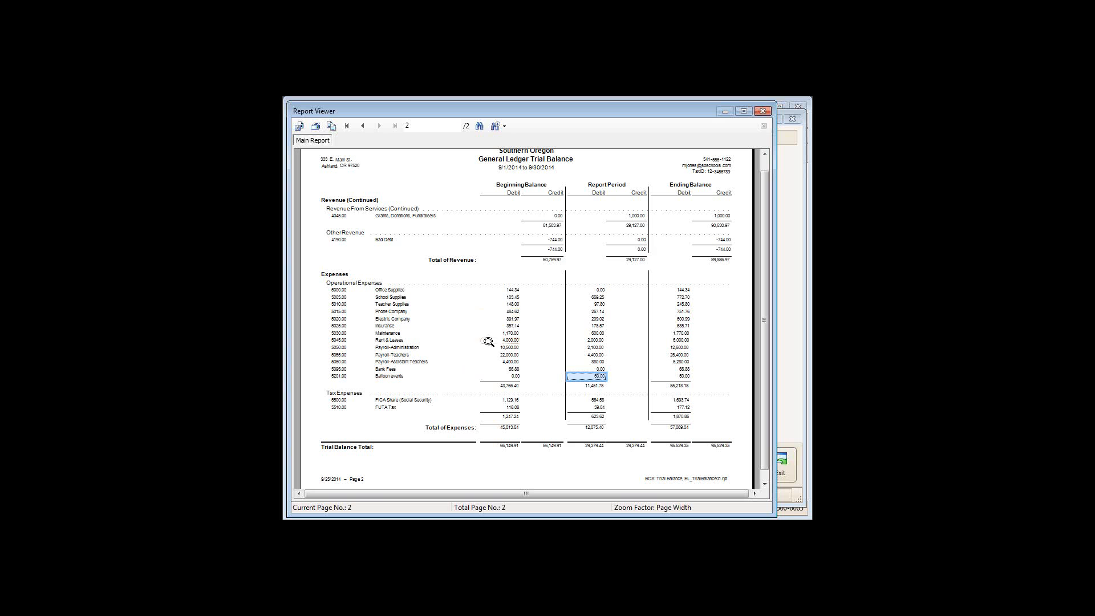
Step: Examine the entries behind the report period amount of 1401.00 Visa Card - Contra on the first page, and close the report and Standard Reports
scroll(480, 368, "up", 1)
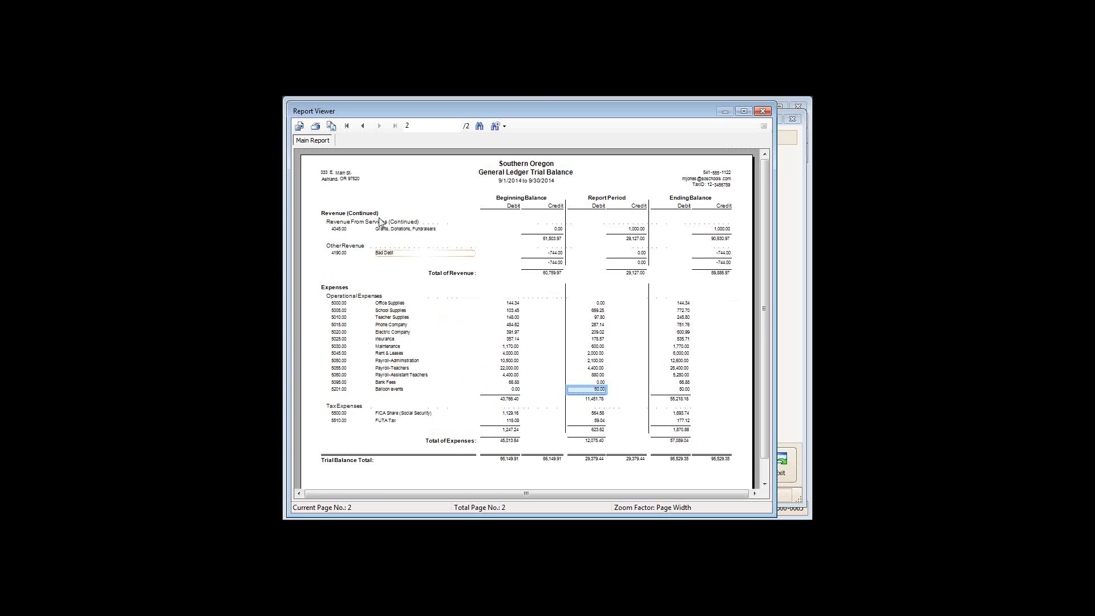
left_click(347, 127)
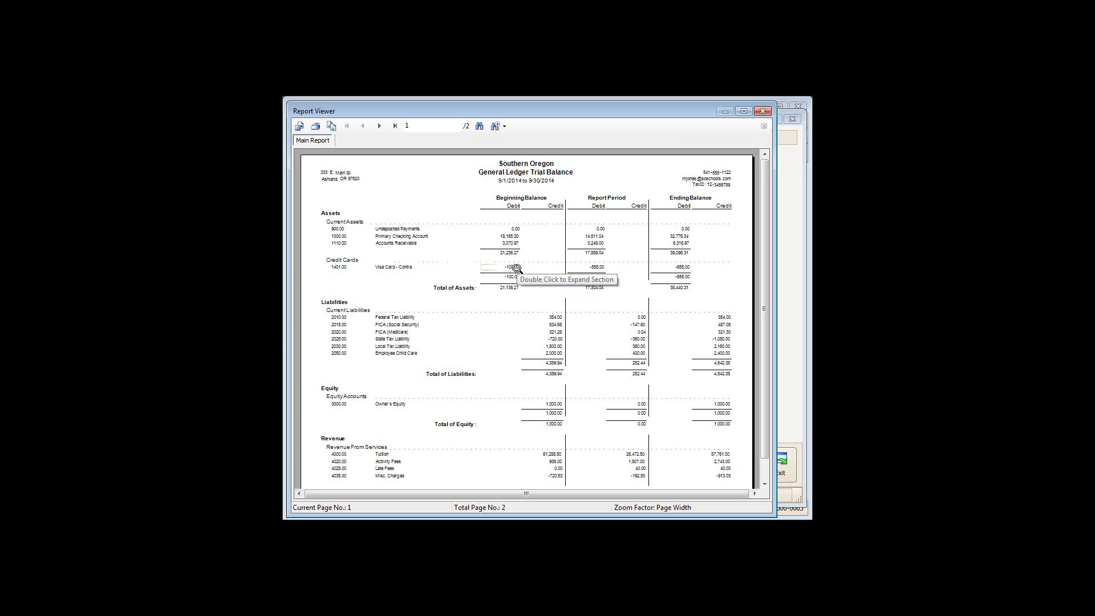
left_click(600, 269)
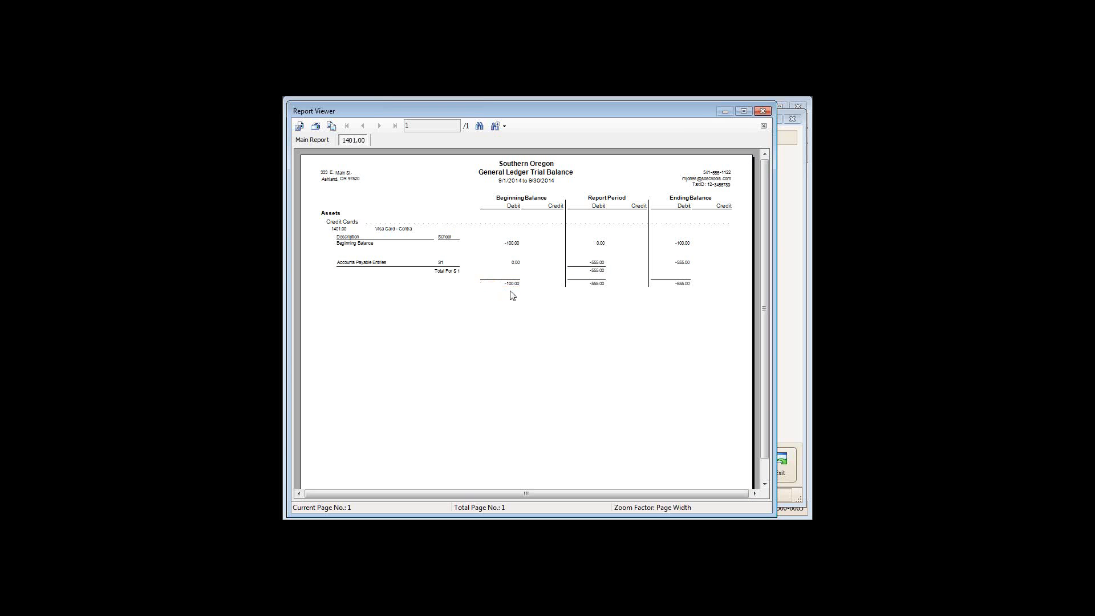
left_click(456, 274)
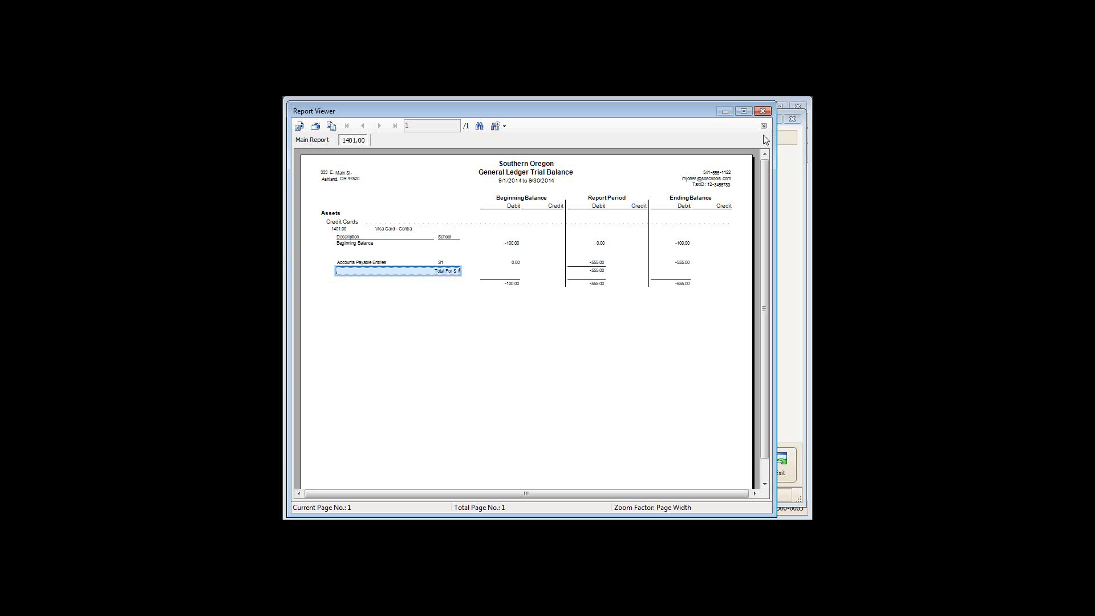
left_click(753, 126)
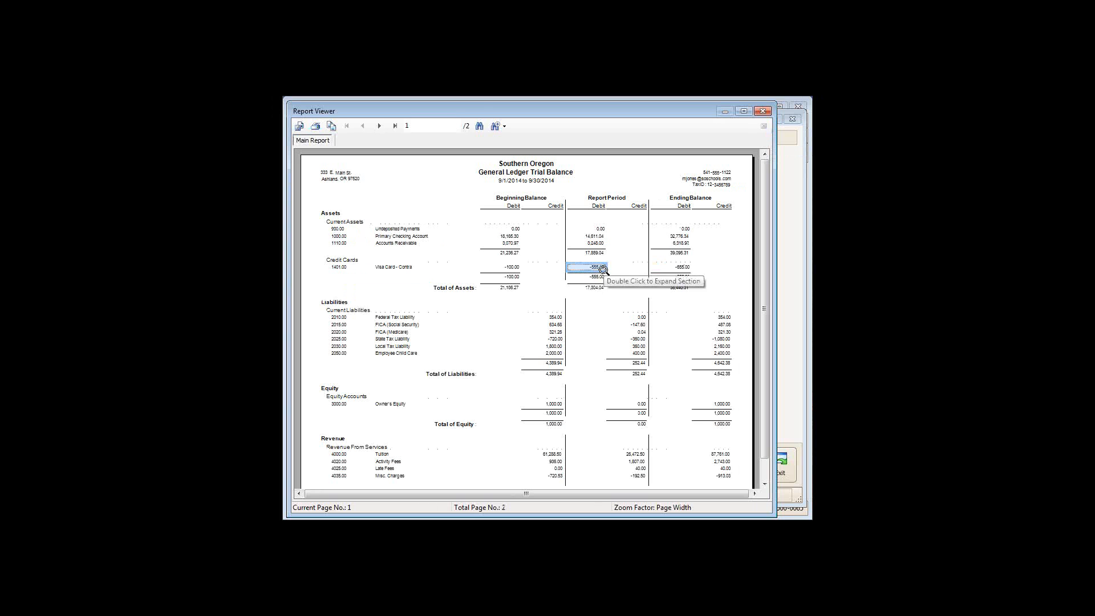
left_click(763, 111)
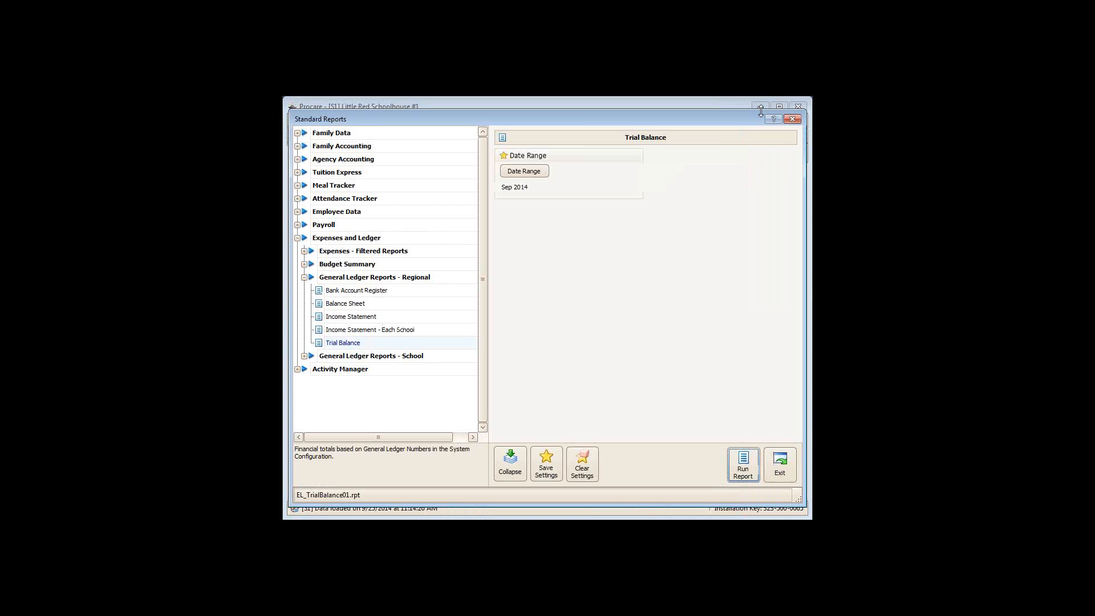
left_click(782, 465)
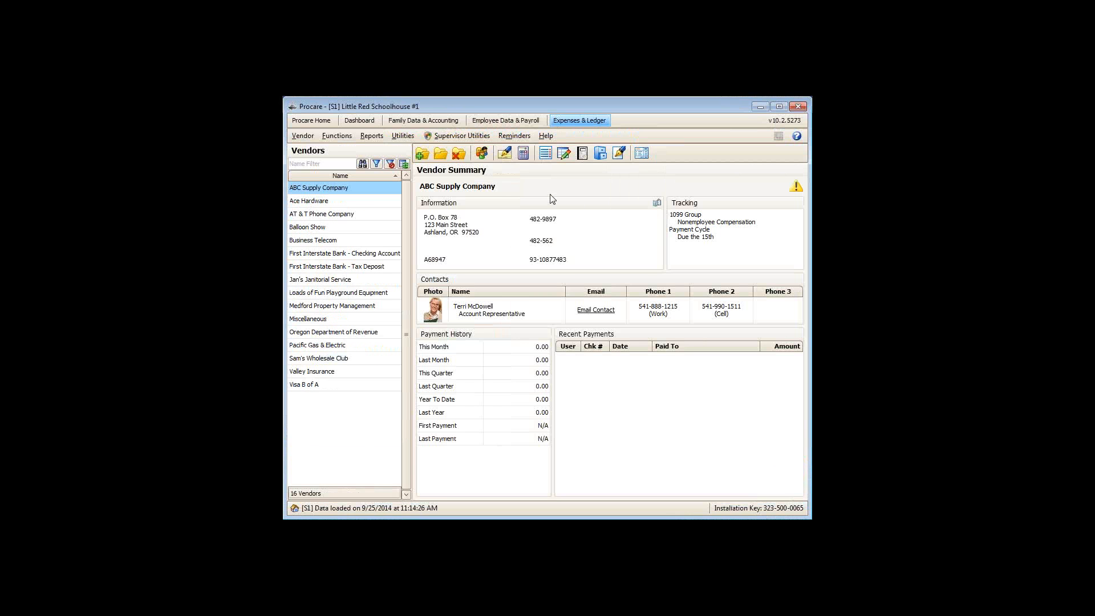
Step: Post a 585.00 check to the vendor Visa B of A against 1401.00 Visa Card - Contra, and close Check Calculation
left_click(304, 385)
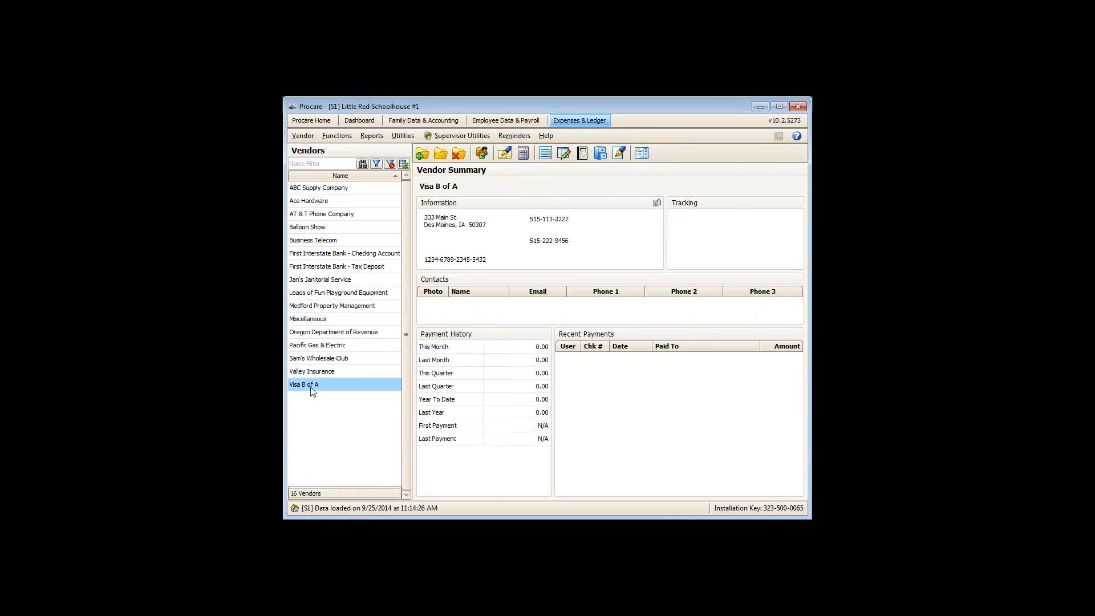
double_click(311, 387)
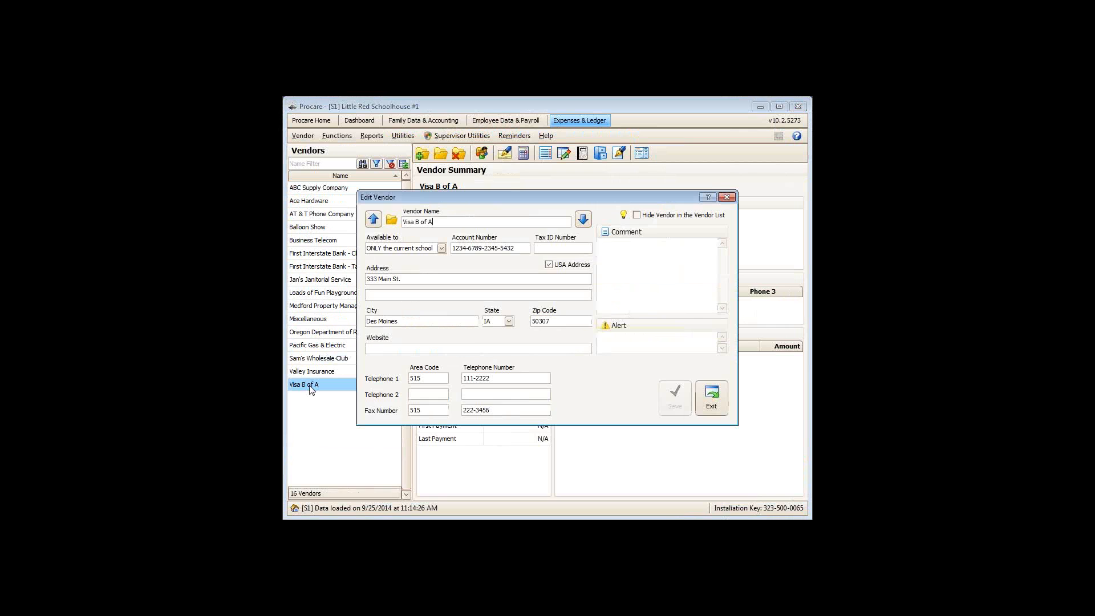
left_click(708, 403)
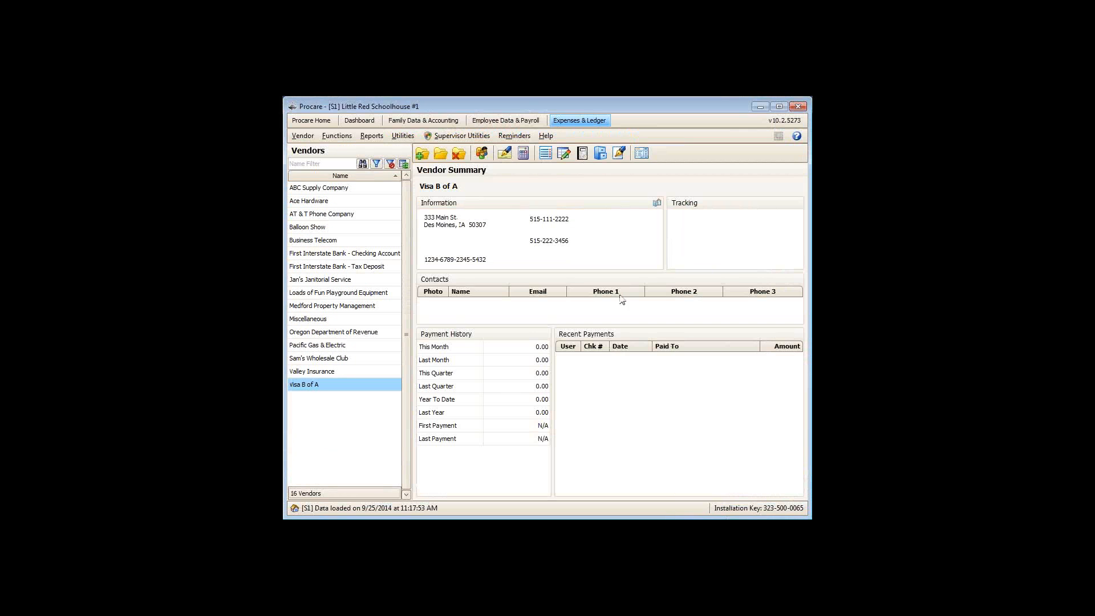
left_click(505, 153)
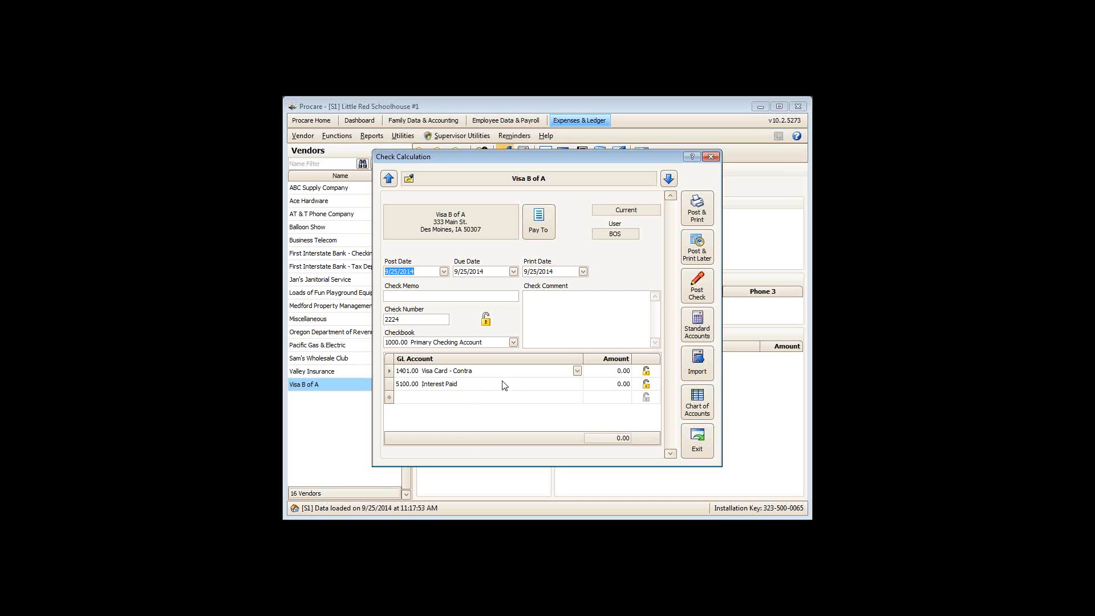
left_click(602, 371)
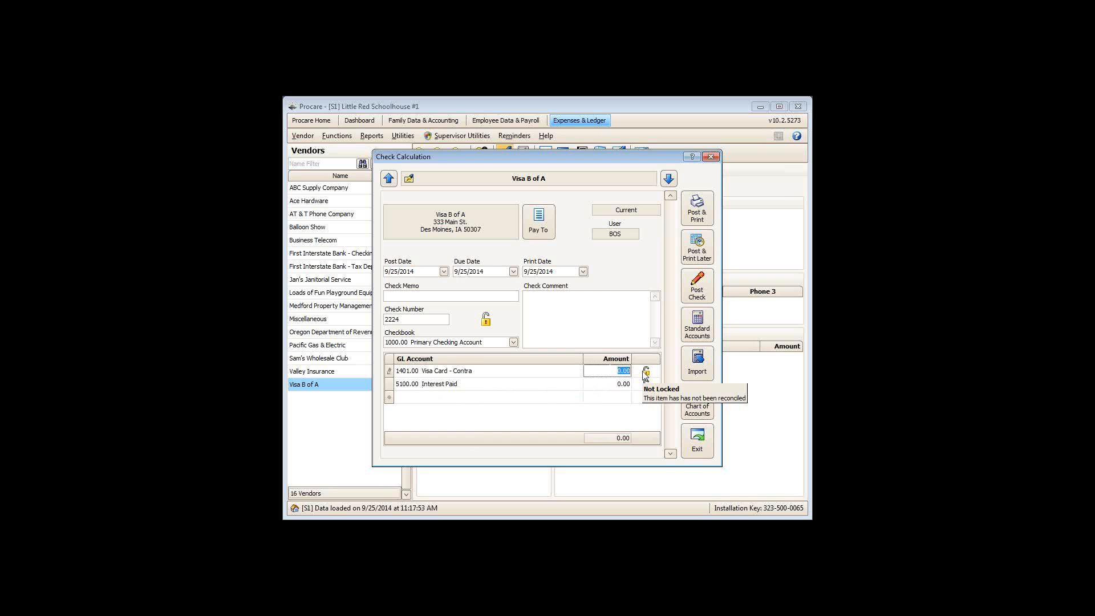
type("585")
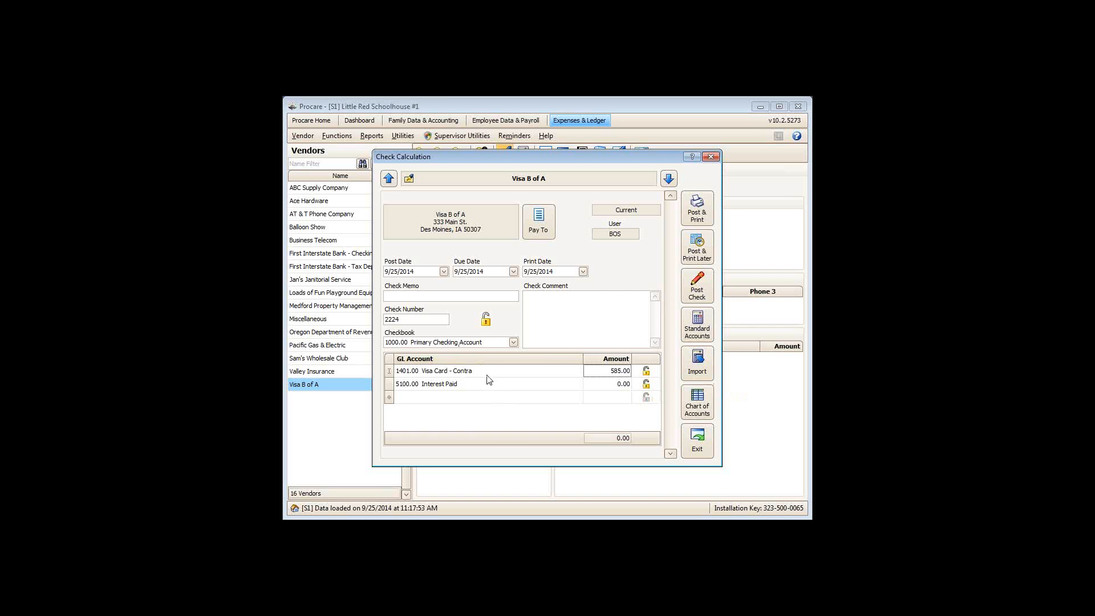
left_click(702, 282)
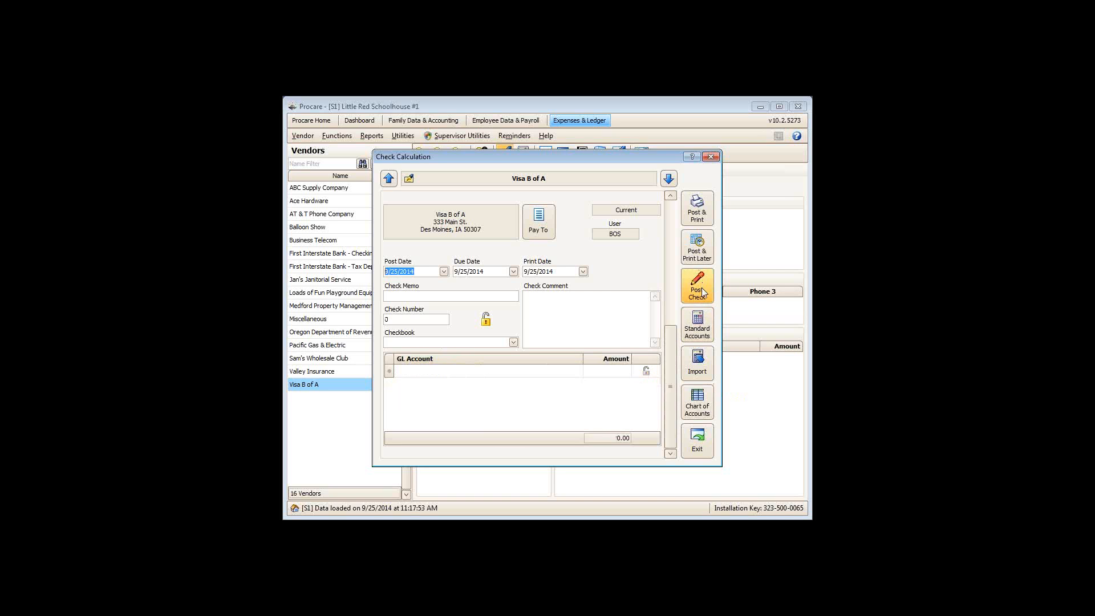
left_click(696, 448)
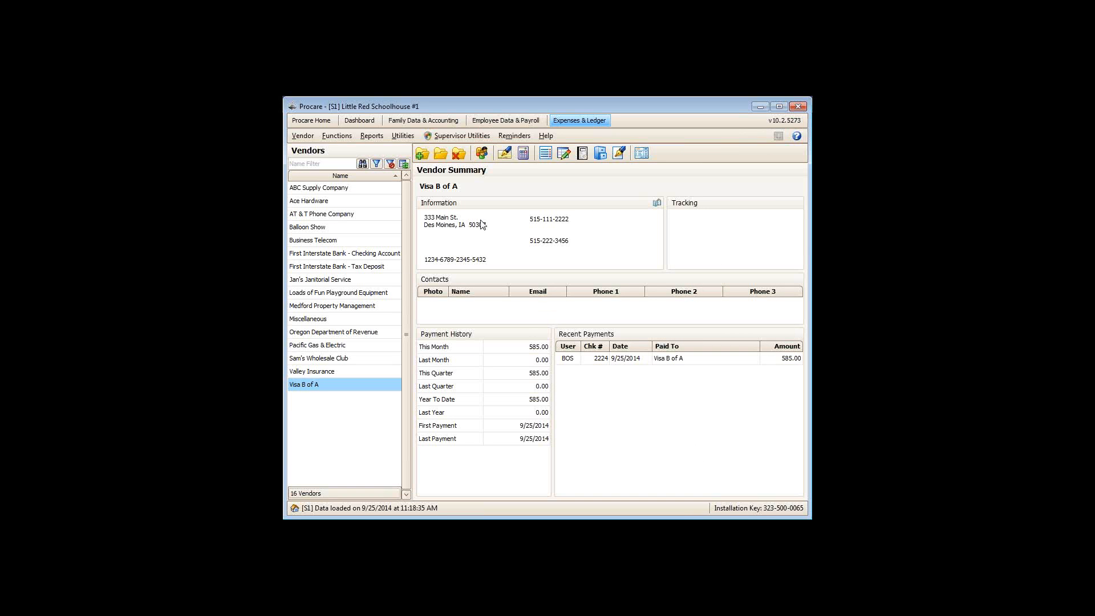
Step: Open Standard Reports, set the regional Trial Balance date range to Sep 2014, and run it
left_click(372, 136)
left_click(381, 150)
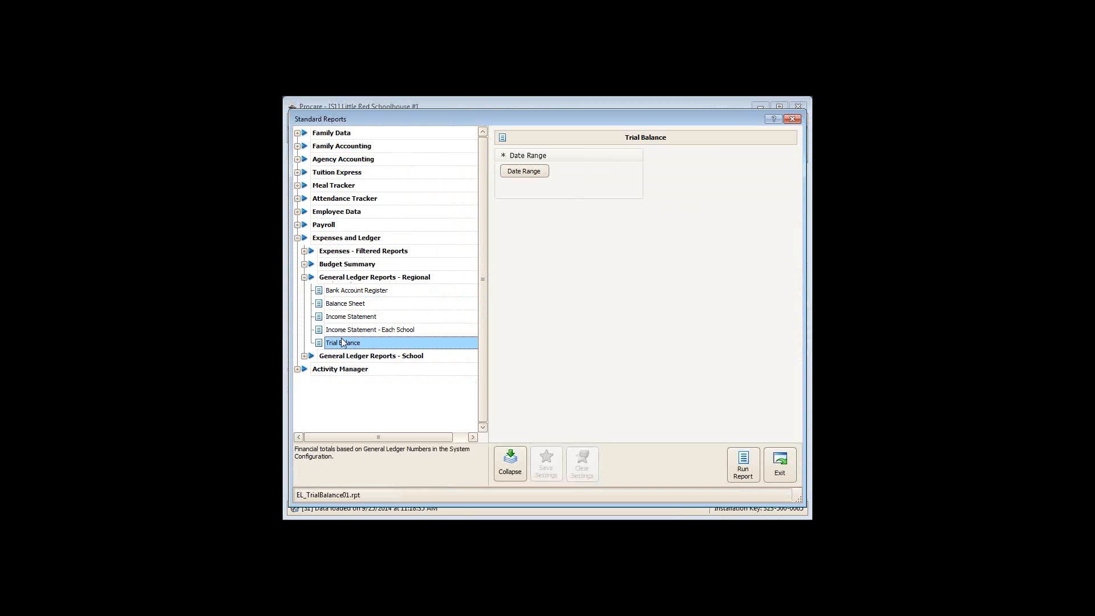
left_click(525, 171)
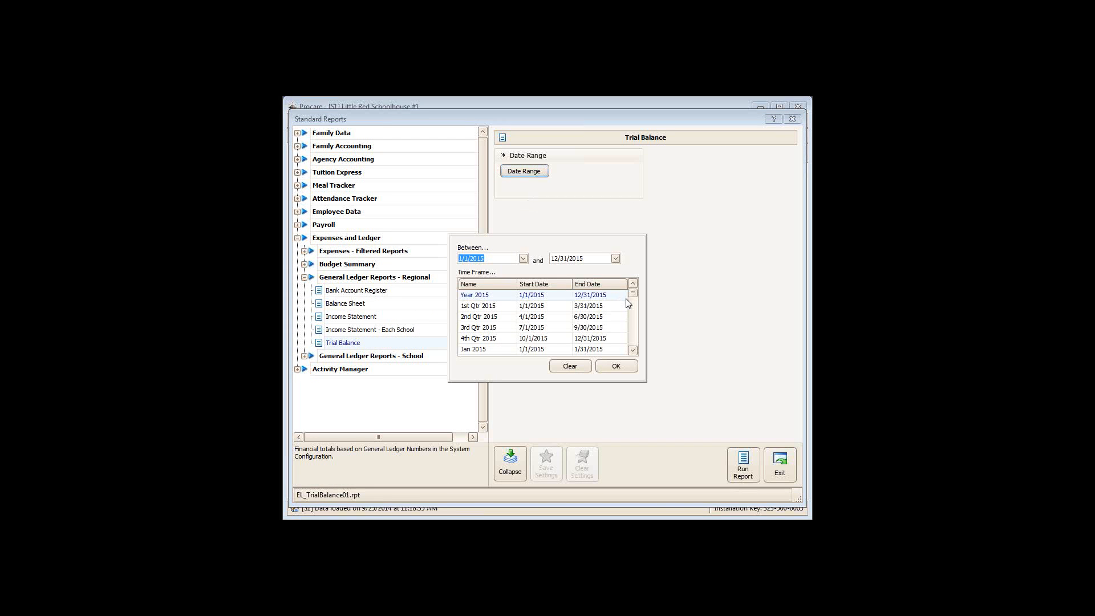
left_click_drag(633, 293, 629, 338)
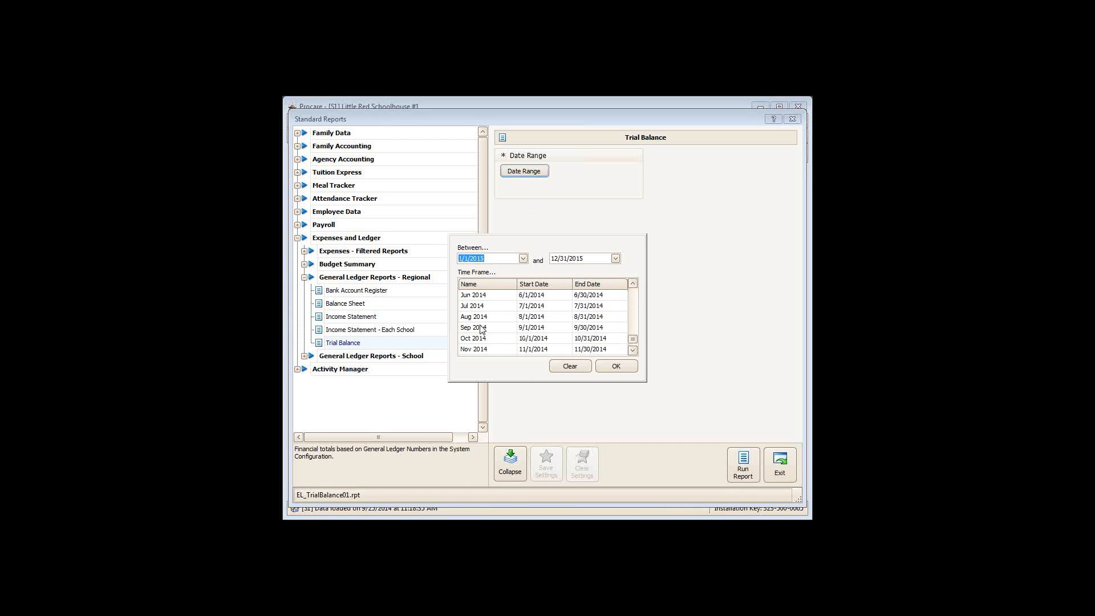
left_click(481, 329)
left_click(613, 369)
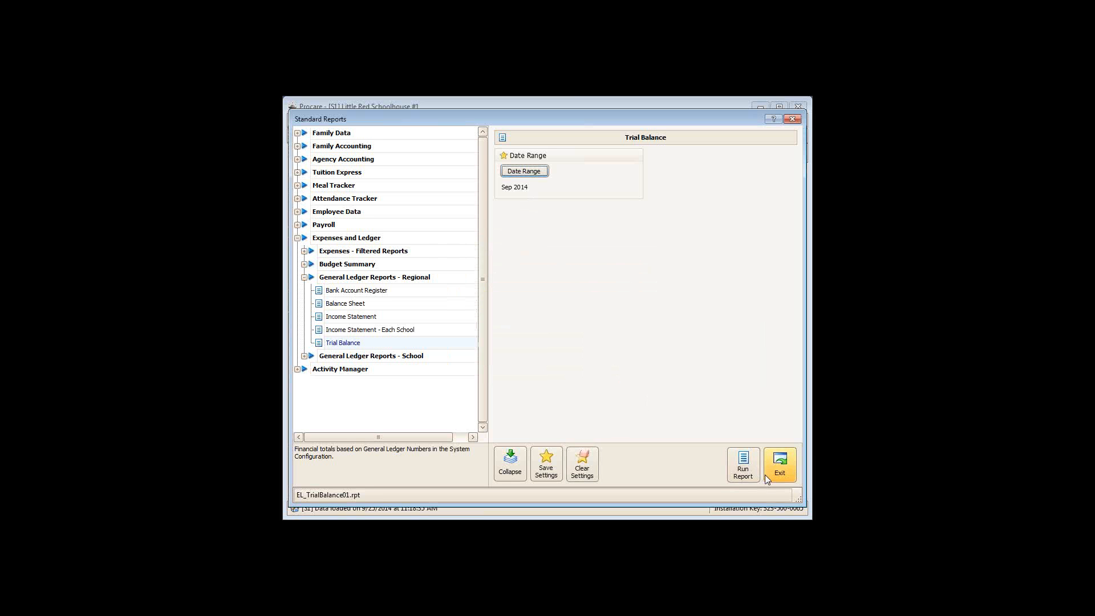
left_click(744, 470)
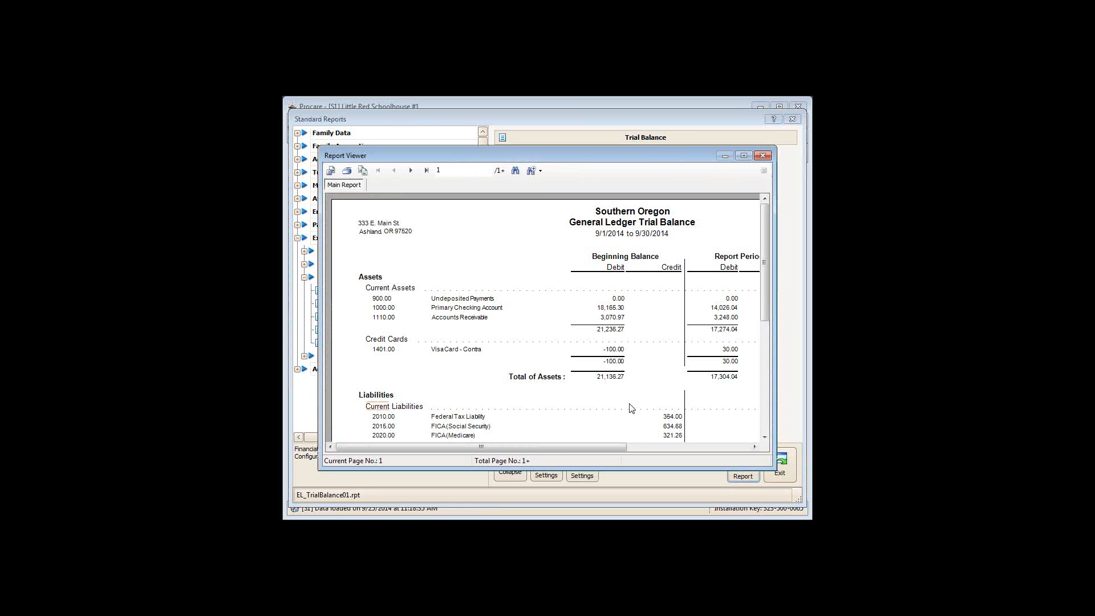
Step: Expand the report period amount of 1401.00 Visa Card - Contra down to school S1's individual entries, and close the Trial Balance
mouse_move(625, 450)
left_mouse_down()
mouse_move(657, 458)
mouse_move(644, 457)
left_mouse_up()
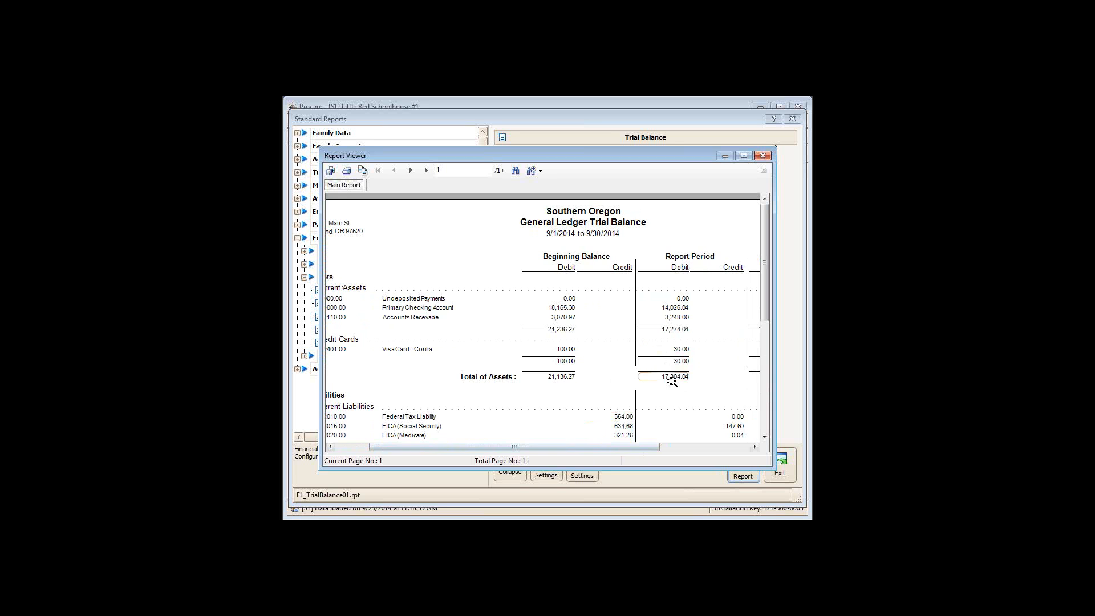
left_click_drag(634, 448, 689, 452)
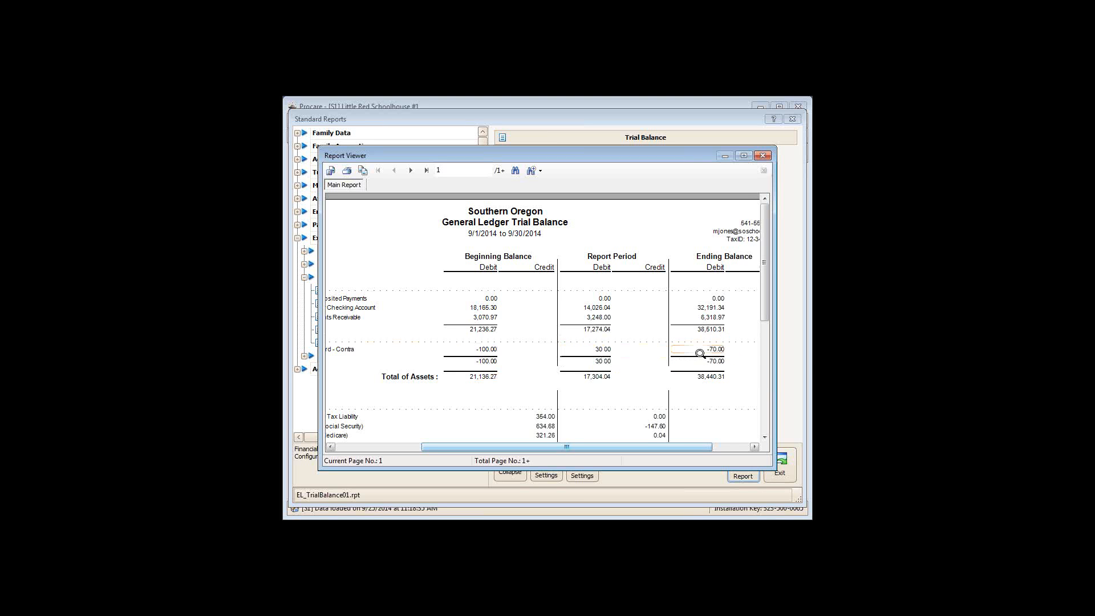
double_click(601, 350)
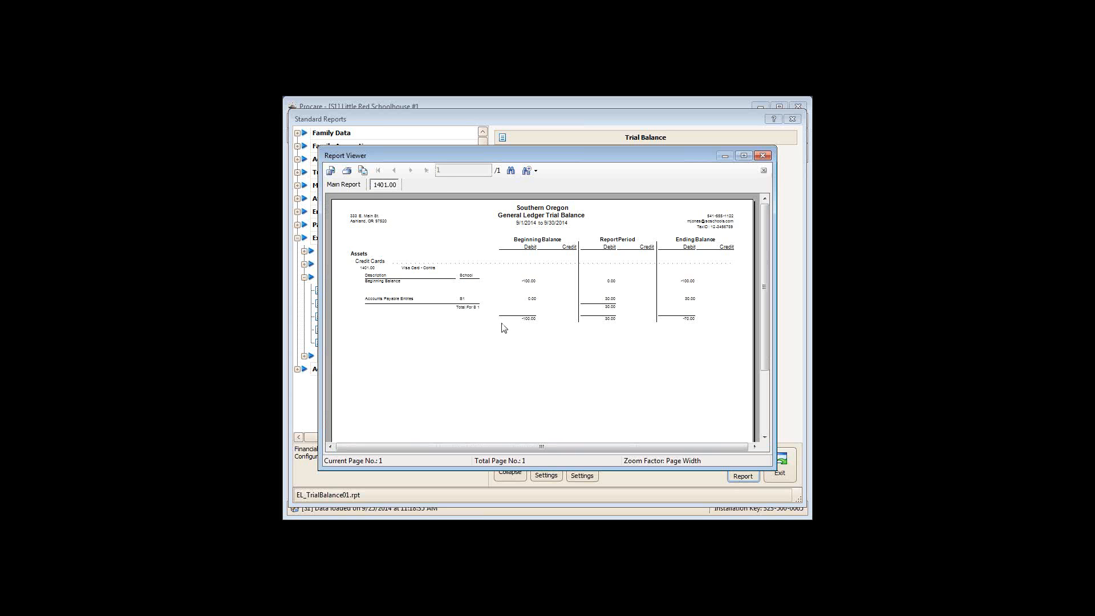
double_click(466, 309)
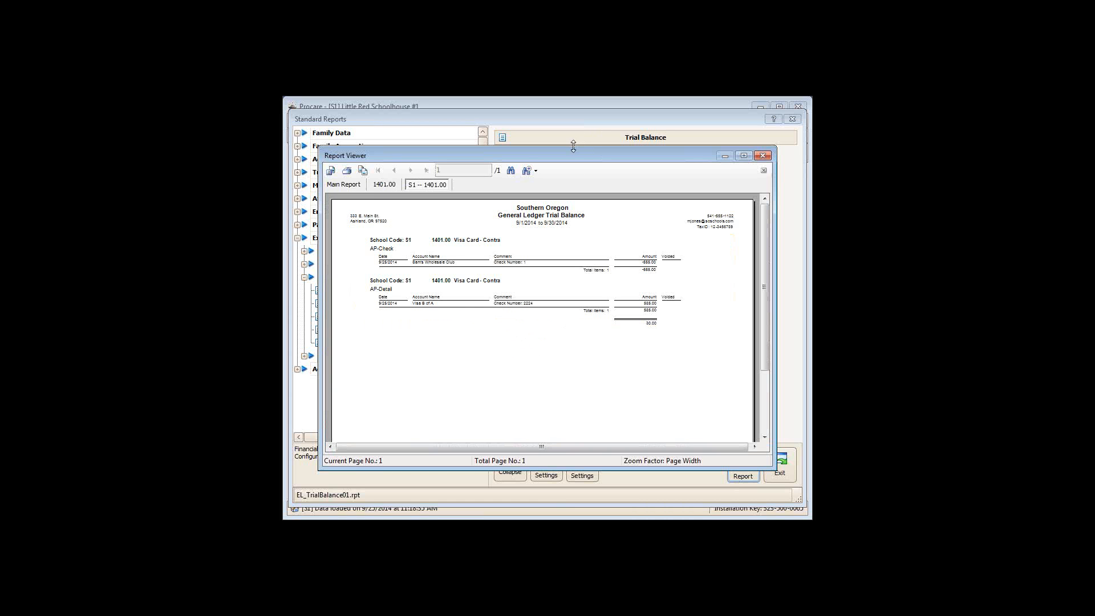
left_click_drag(573, 146, 573, 99)
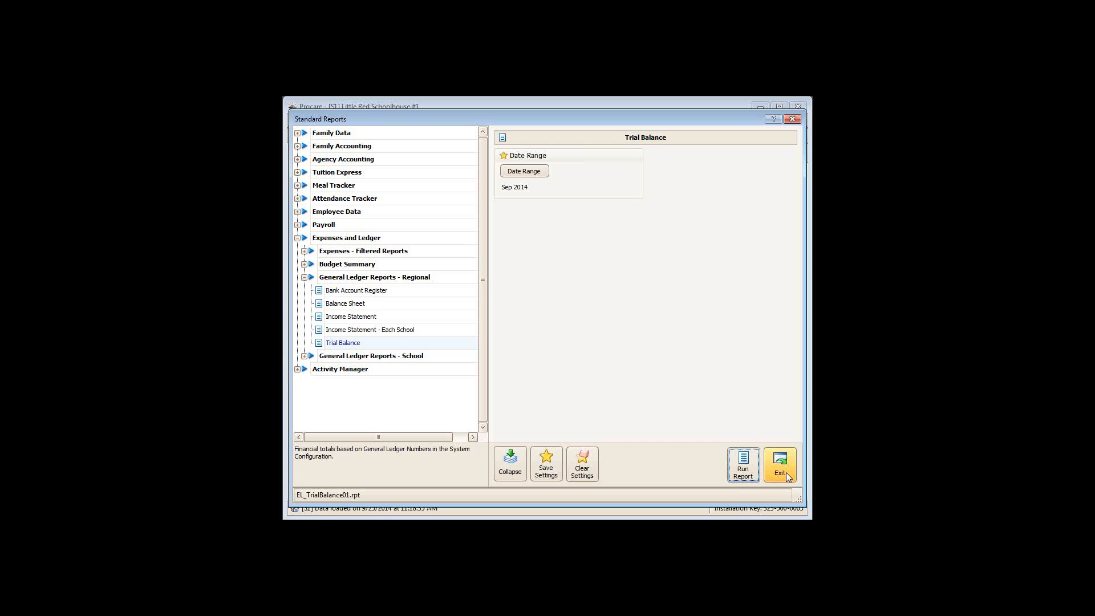
Step: Rerun the Trial Balance for the same Sep 2014 range, review its asset accounts, and close the report
left_click(524, 171)
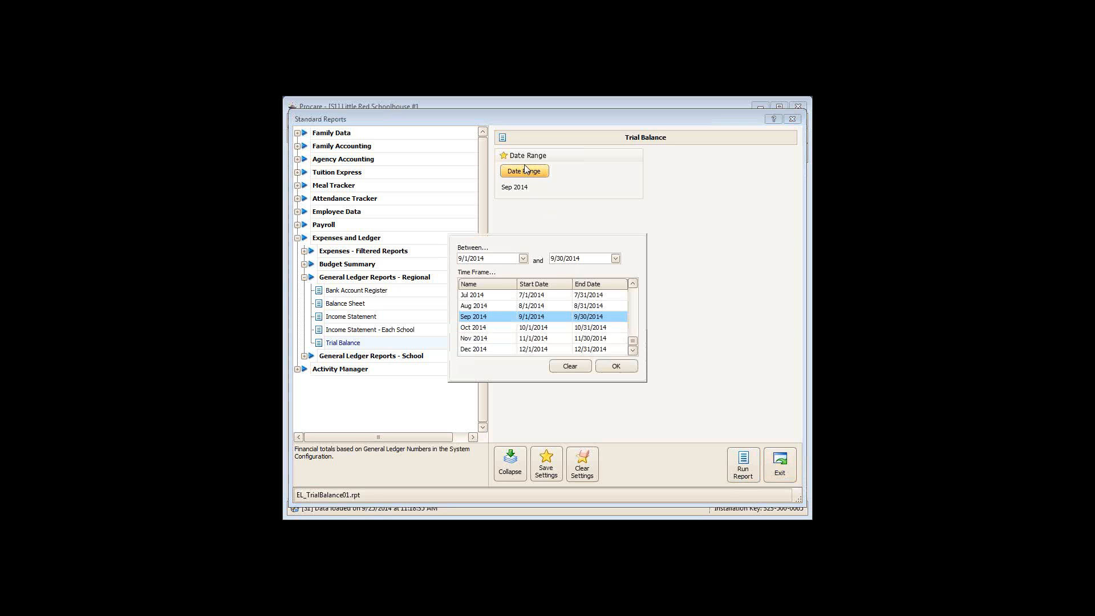
left_click(622, 367)
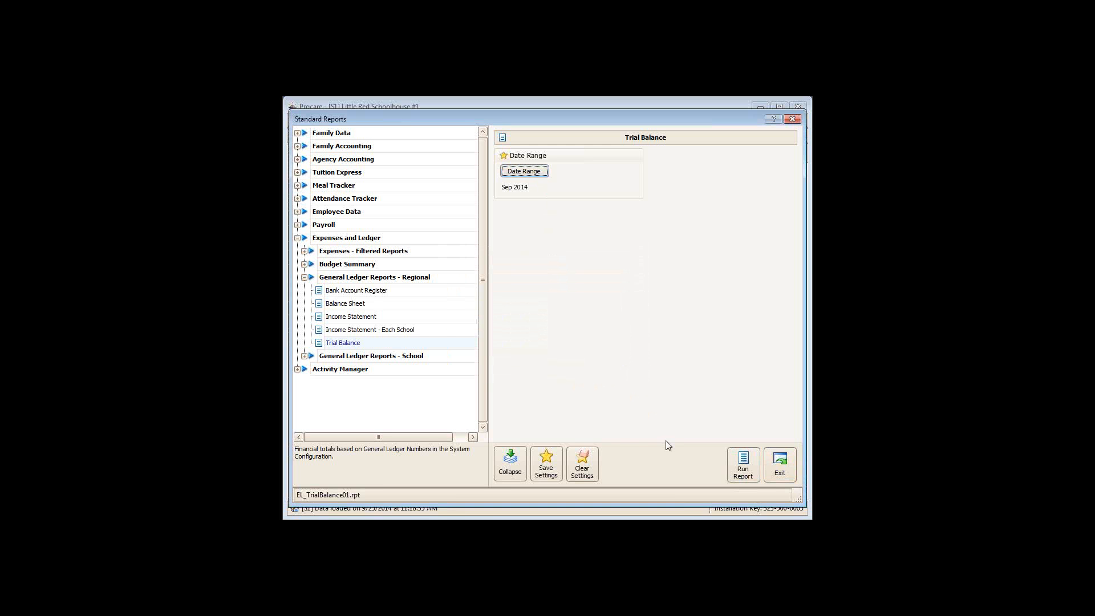
left_click(742, 465)
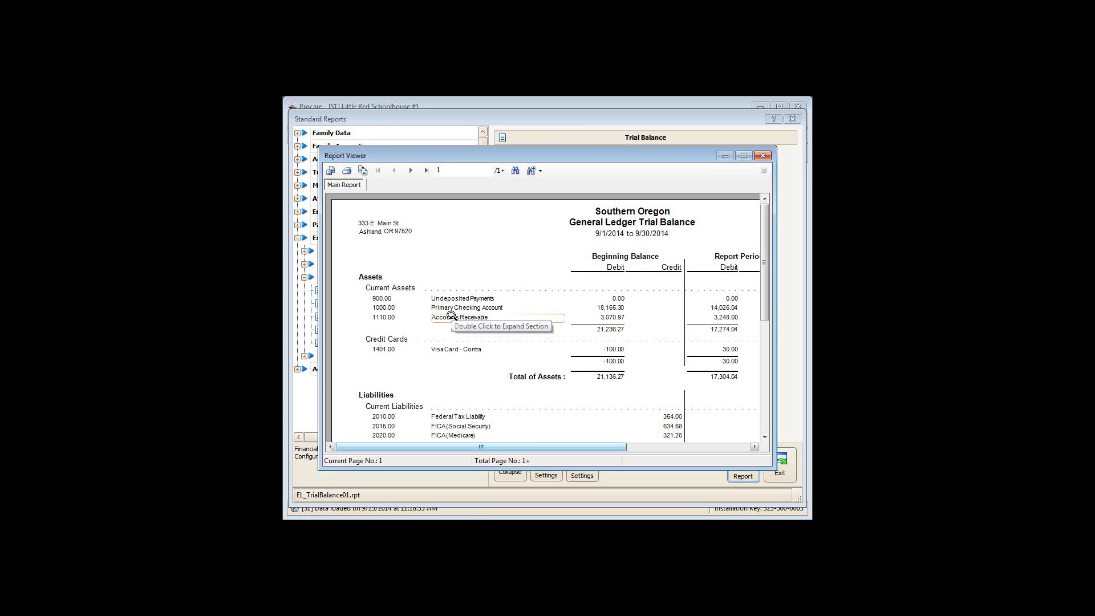
left_click(764, 156)
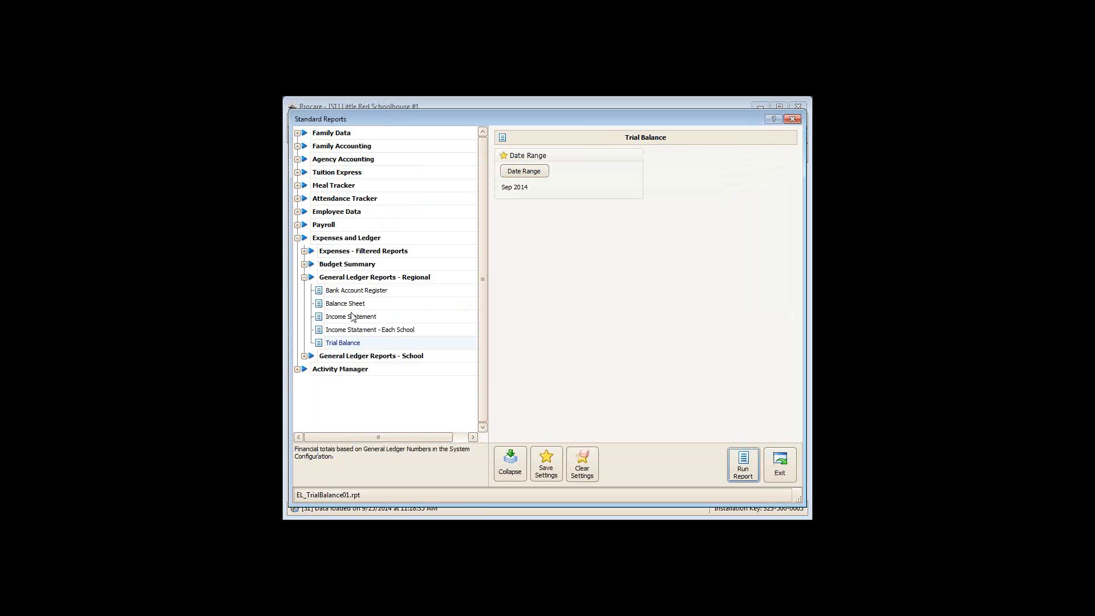
Step: Look over the options and descriptions of the regional Bank Account Register, Balance Sheet and Income Statement reports
left_click(348, 291)
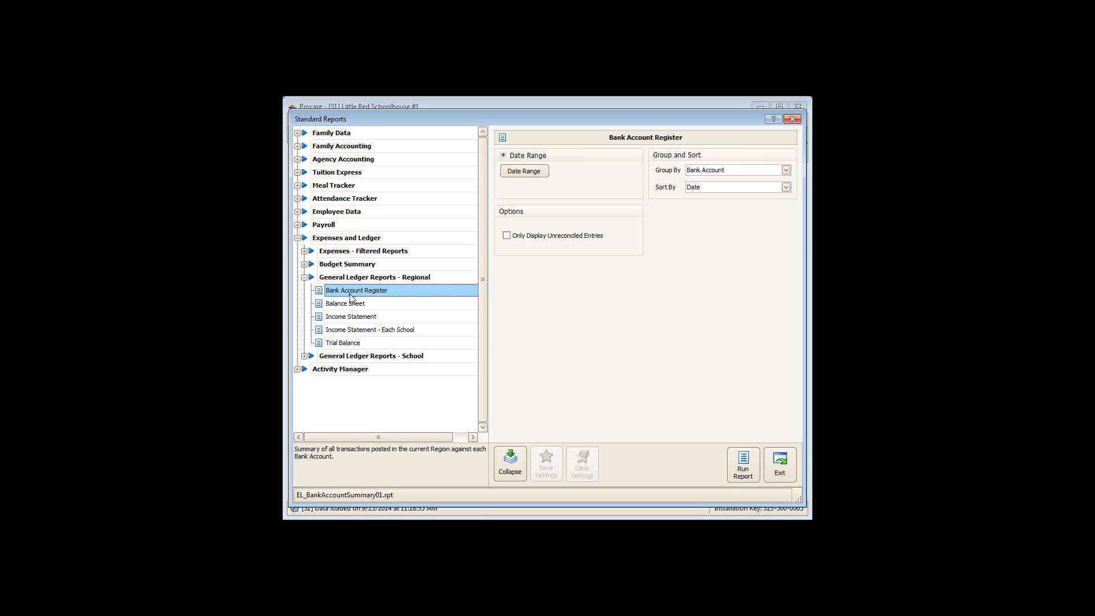
left_click(354, 305)
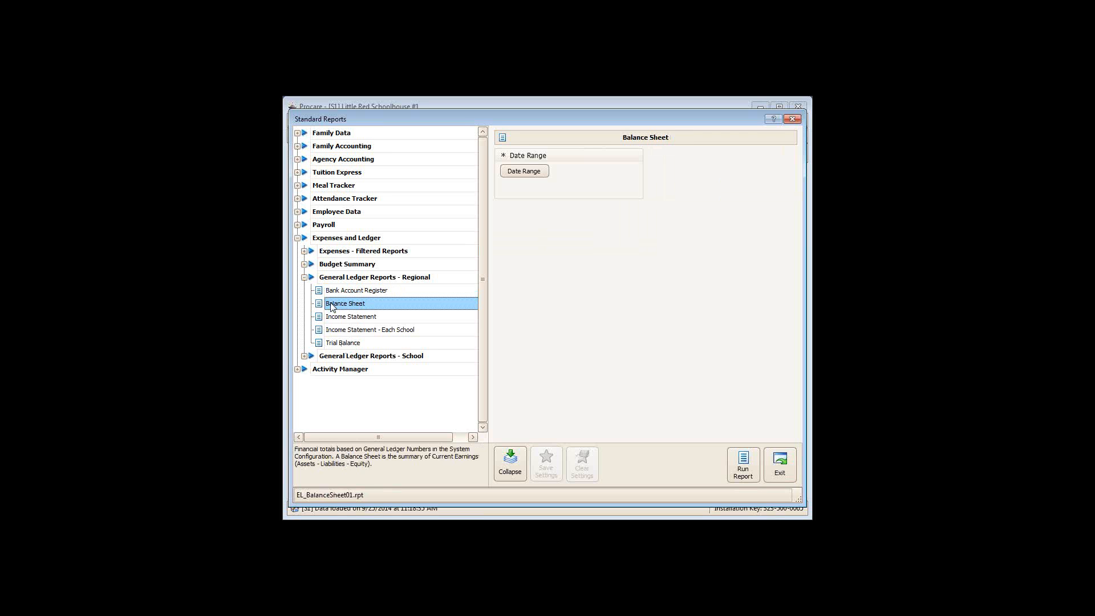
left_click(340, 318)
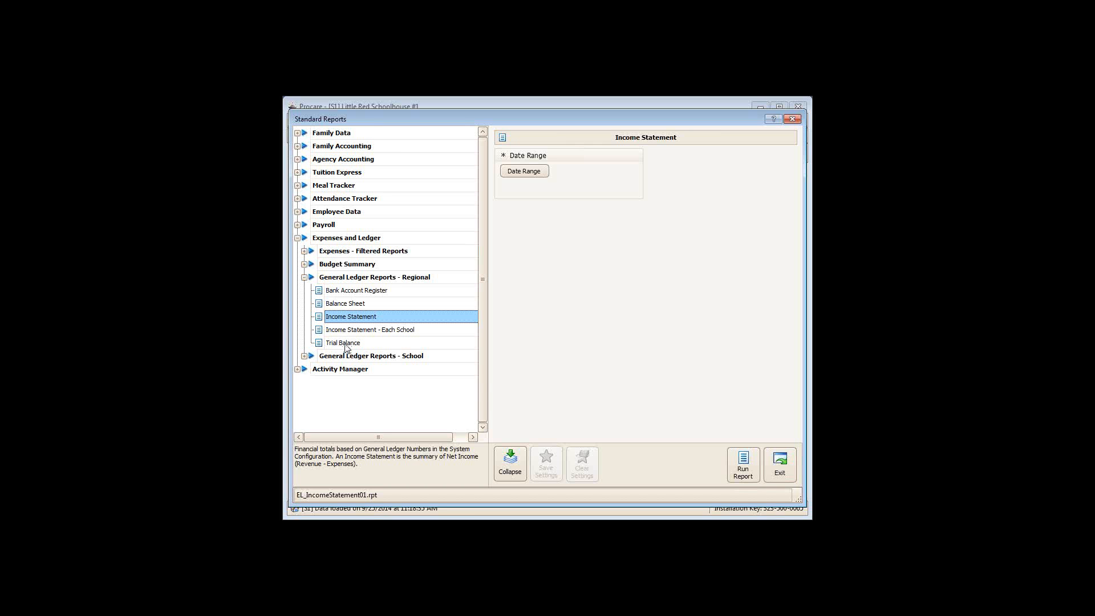
Step: Set the regional Balance Sheet date range to Sep 2014, and run the report
left_click(355, 304)
left_click(524, 171)
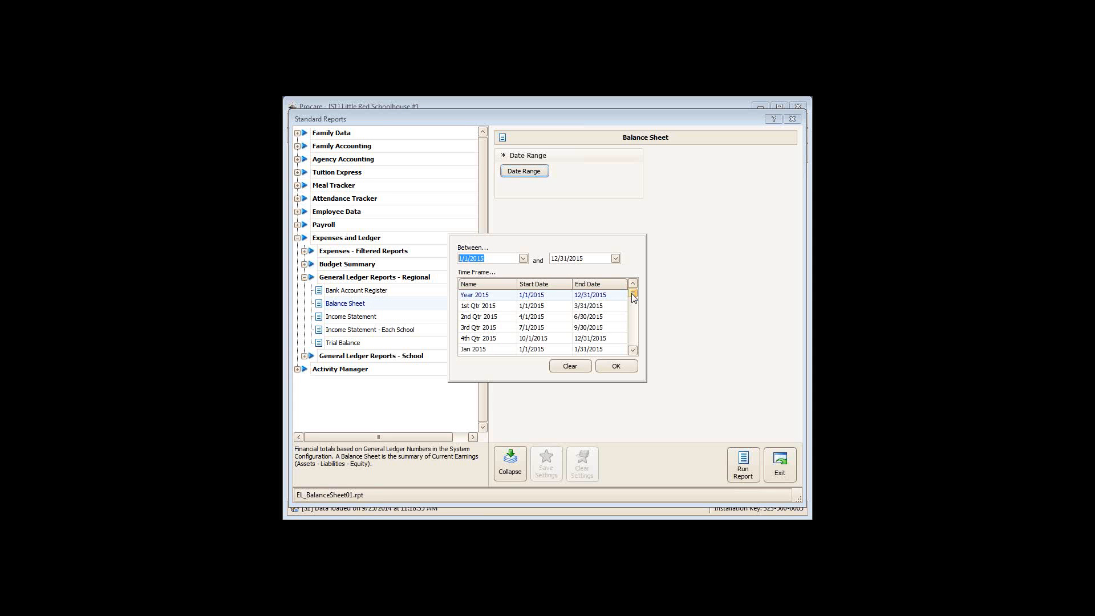
left_click_drag(633, 295, 632, 342)
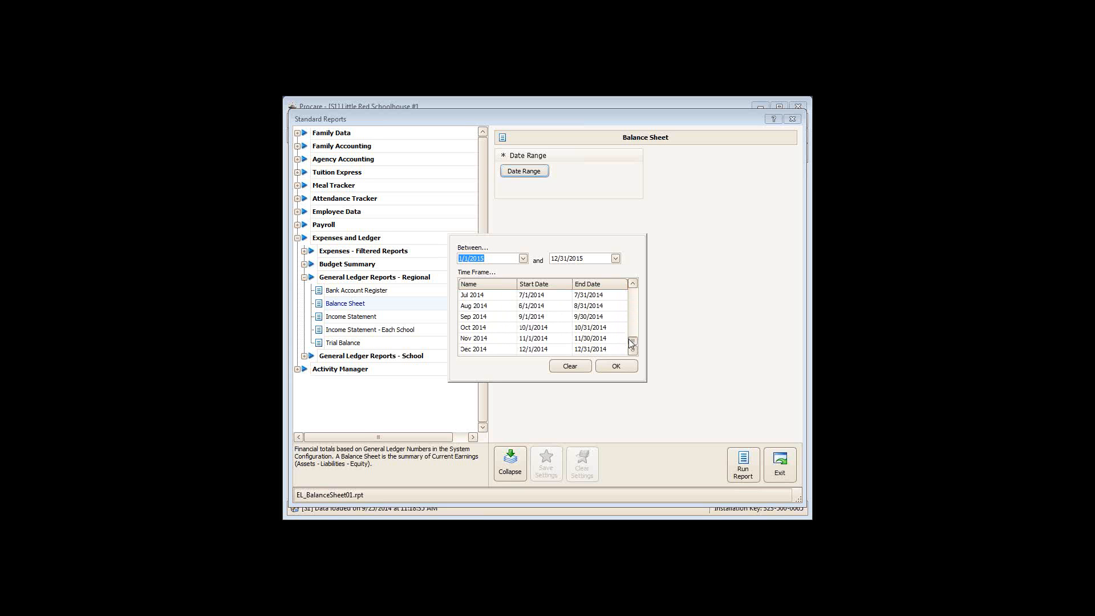
left_click(484, 317)
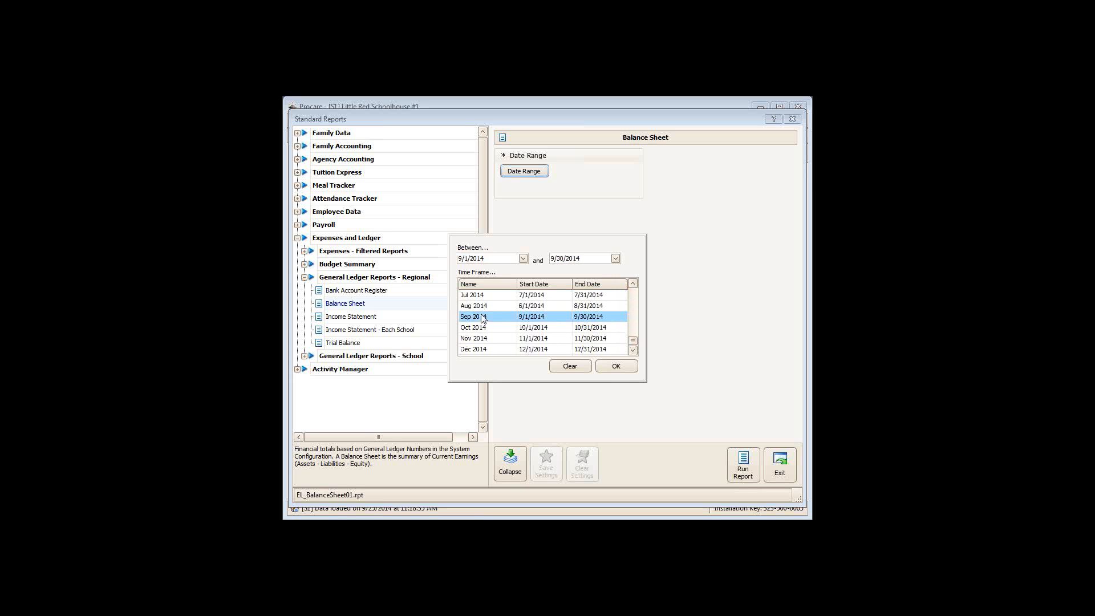
left_click(616, 368)
left_click(741, 465)
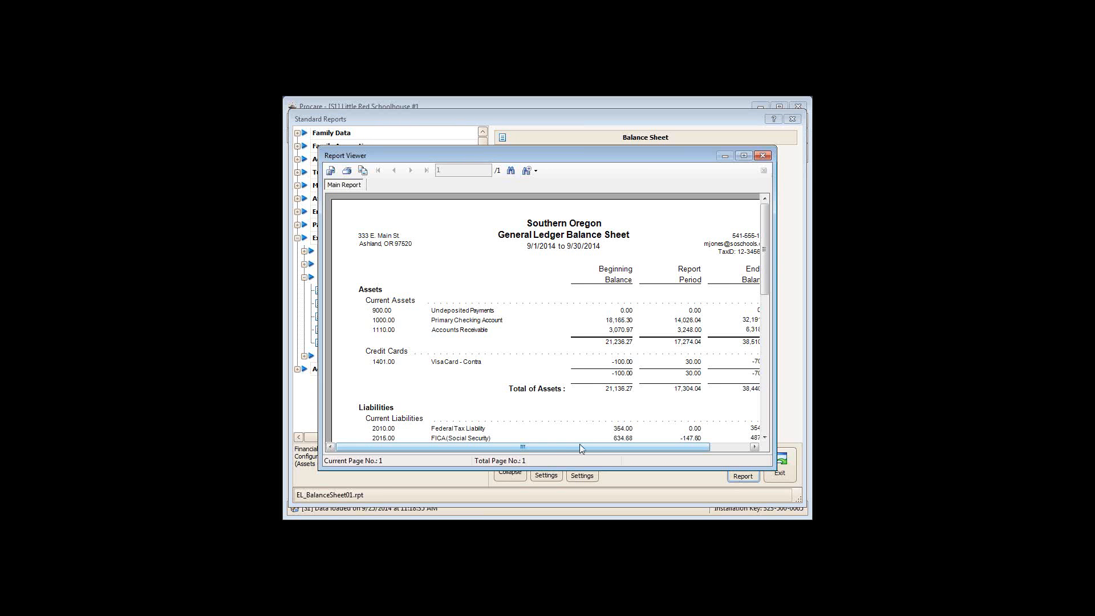
Step: Expand the report period amount of 1401.00 Visa Card - Contra in the Balance Sheet, and close the report
mouse_move(578, 448)
left_mouse_down()
mouse_move(628, 455)
mouse_move(599, 449)
left_mouse_up()
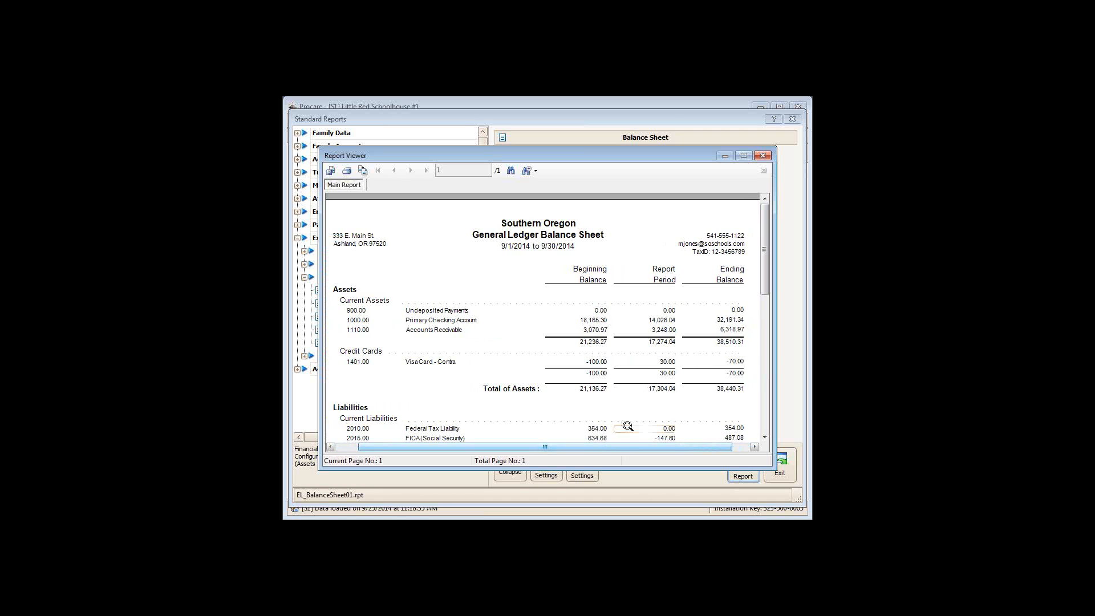
double_click(664, 363)
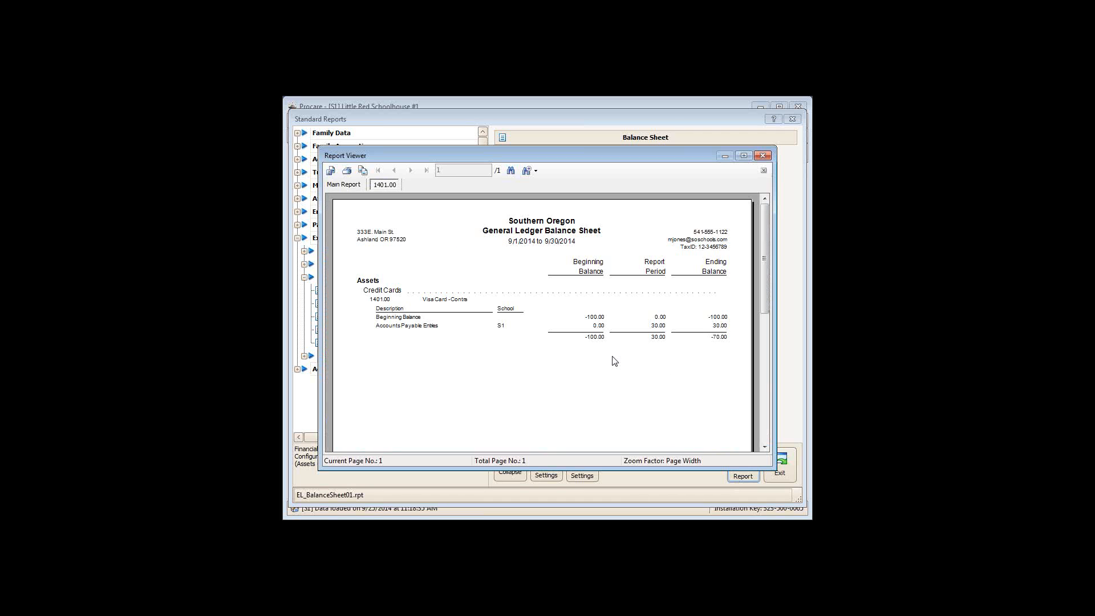
left_click(502, 328)
left_click(763, 156)
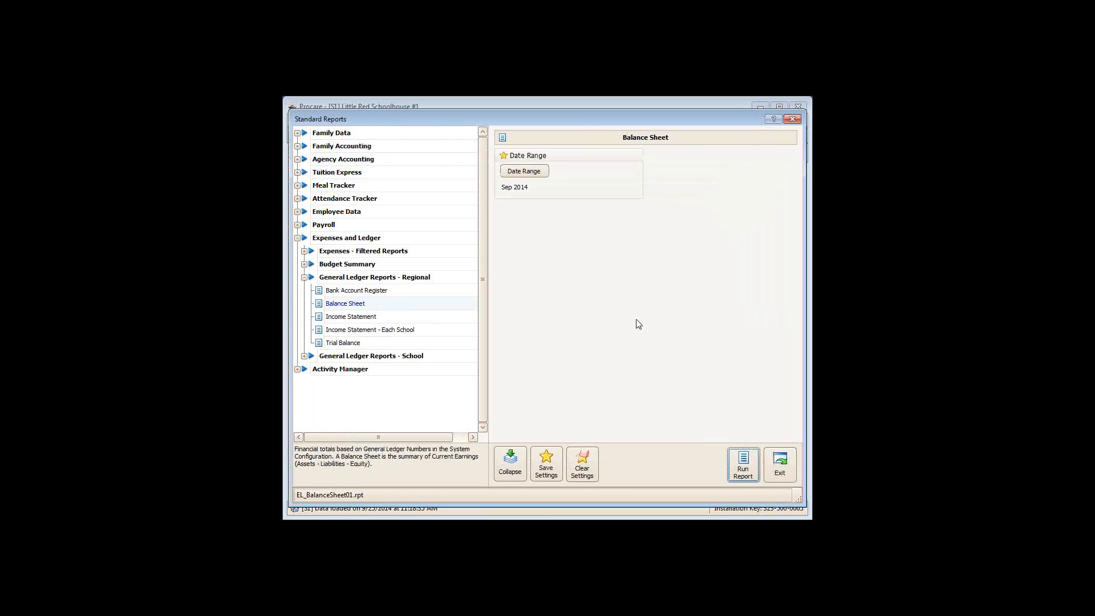
Step: Look over the Trial Balance, Vendor Check Summary and Region Budget report settings, and close Standard Reports
left_click(338, 346)
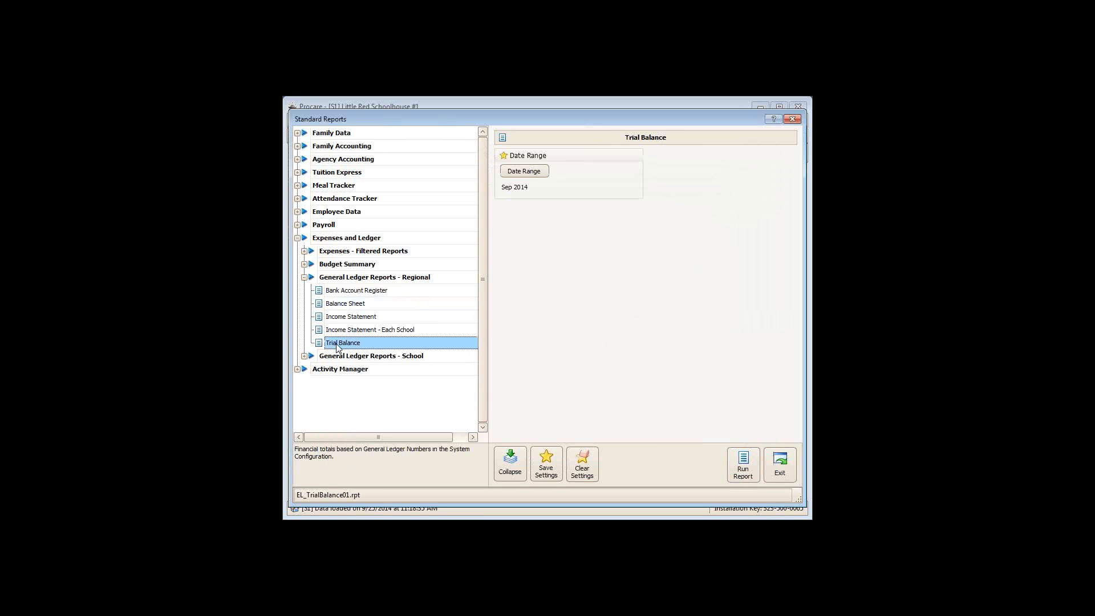
left_click(304, 251)
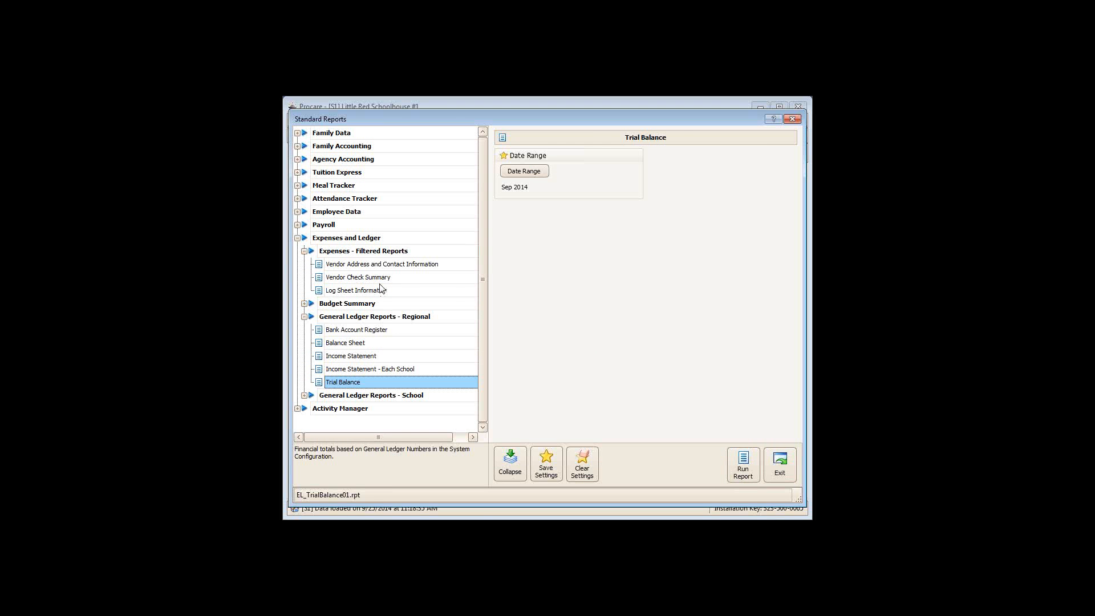
left_click(362, 278)
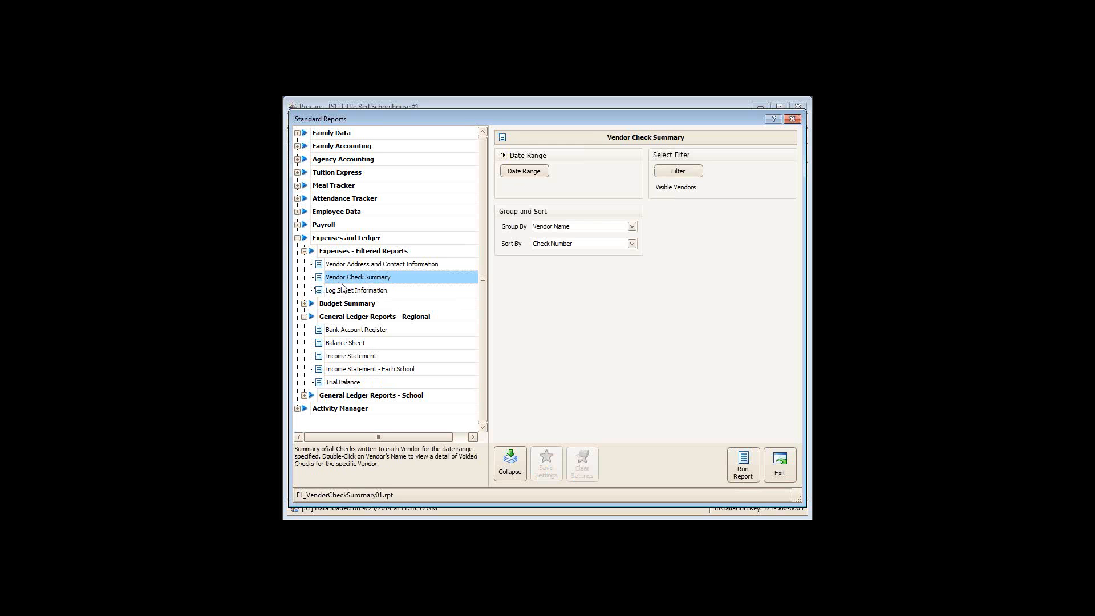
left_click(304, 304)
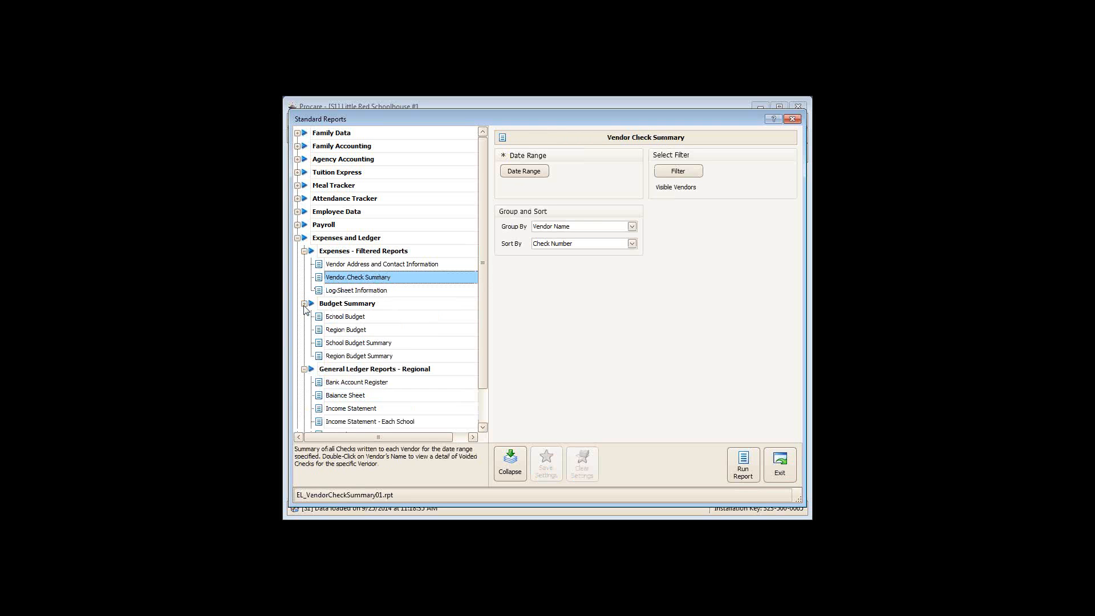
left_click(344, 329)
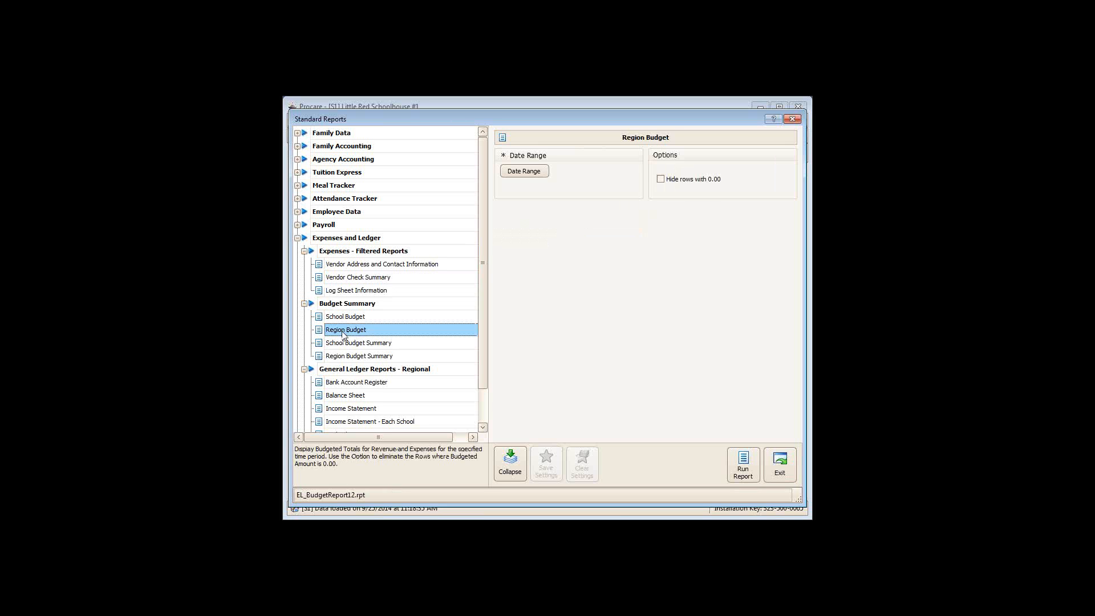
left_click(785, 467)
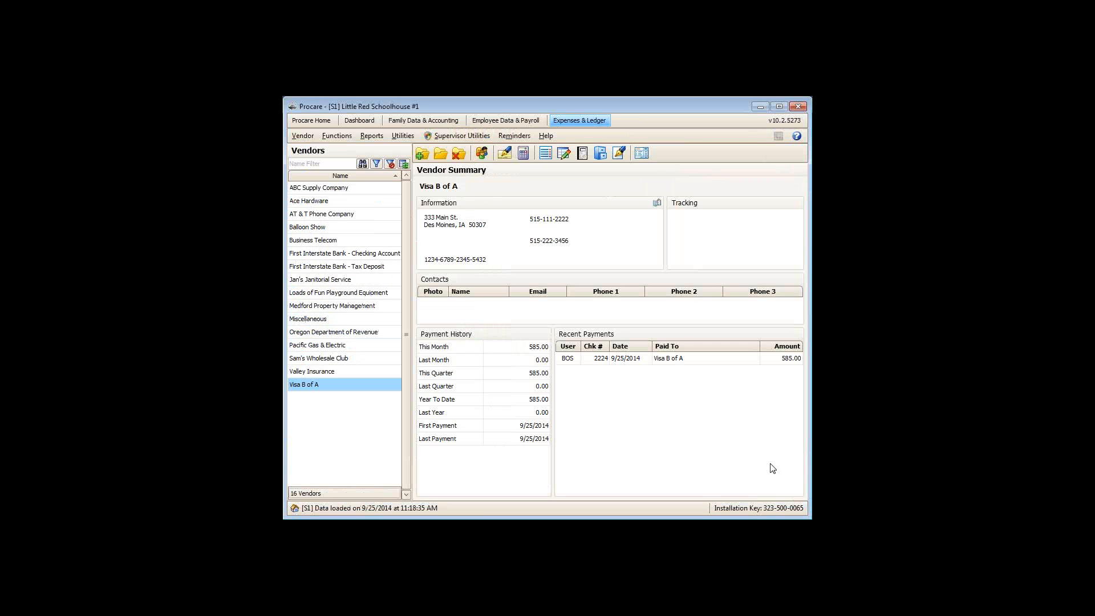